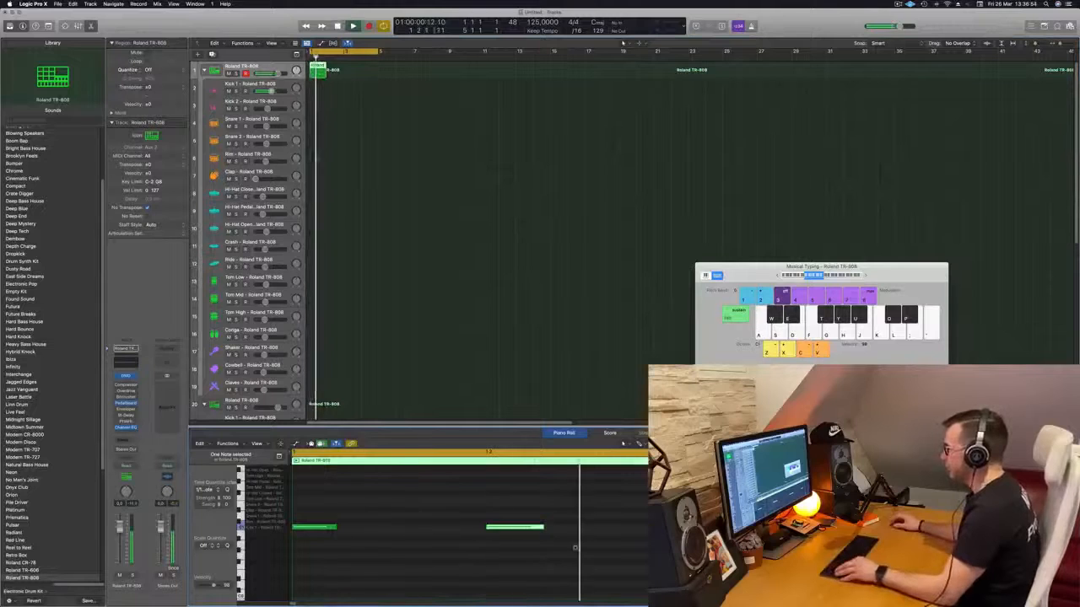
- Copy the one-bar Roland TR-808 kick region to fill four bars and move all four regions to the Kick 1 track
key(space)
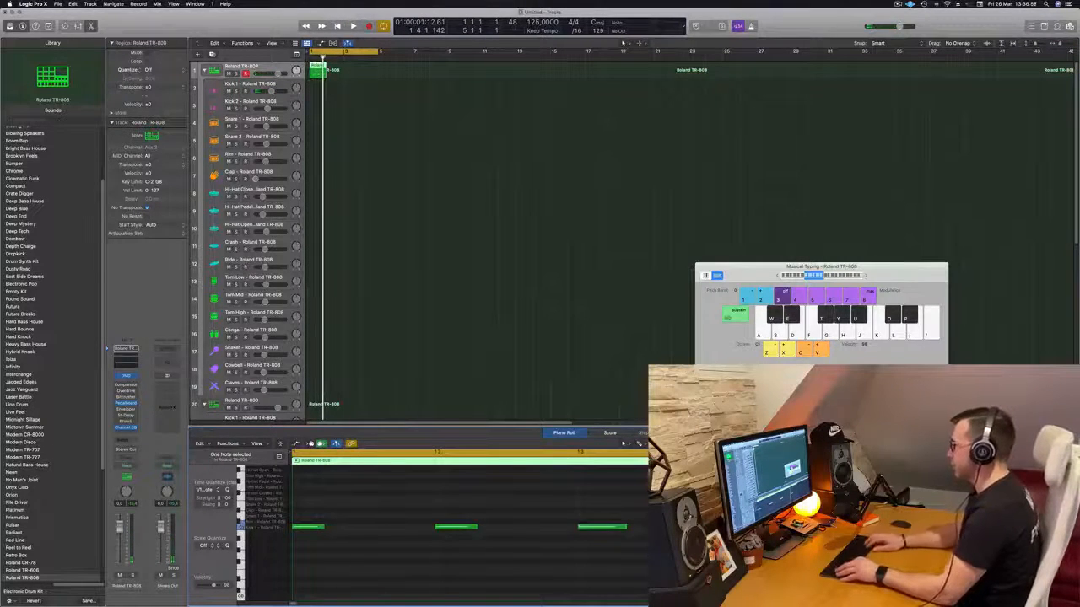
key(space)
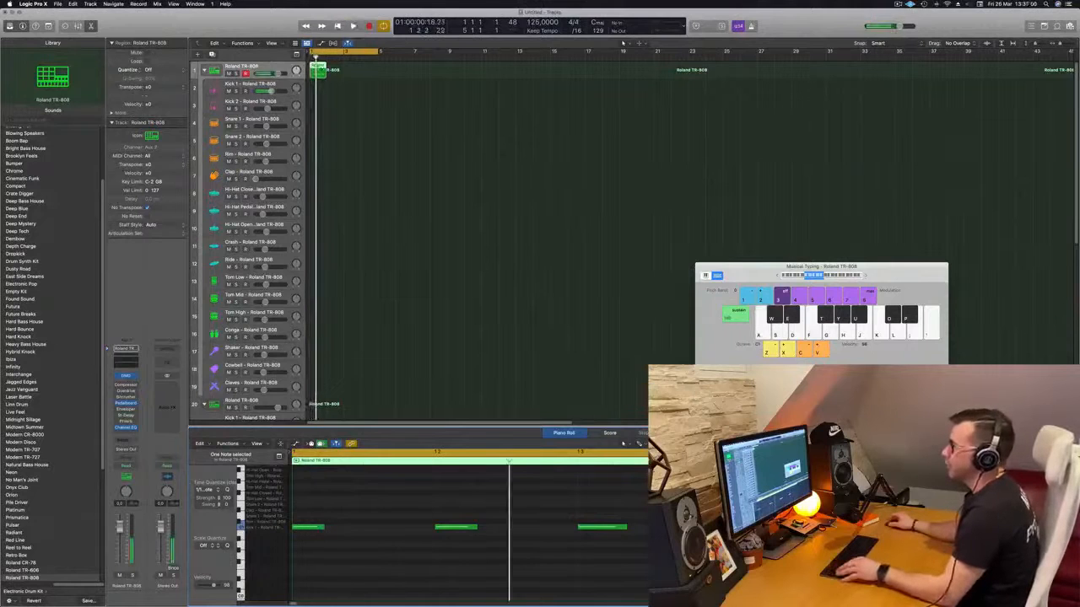
drag(318, 70, 356, 75)
shift+click(317, 68)
drag(414, 65, 320, 88)
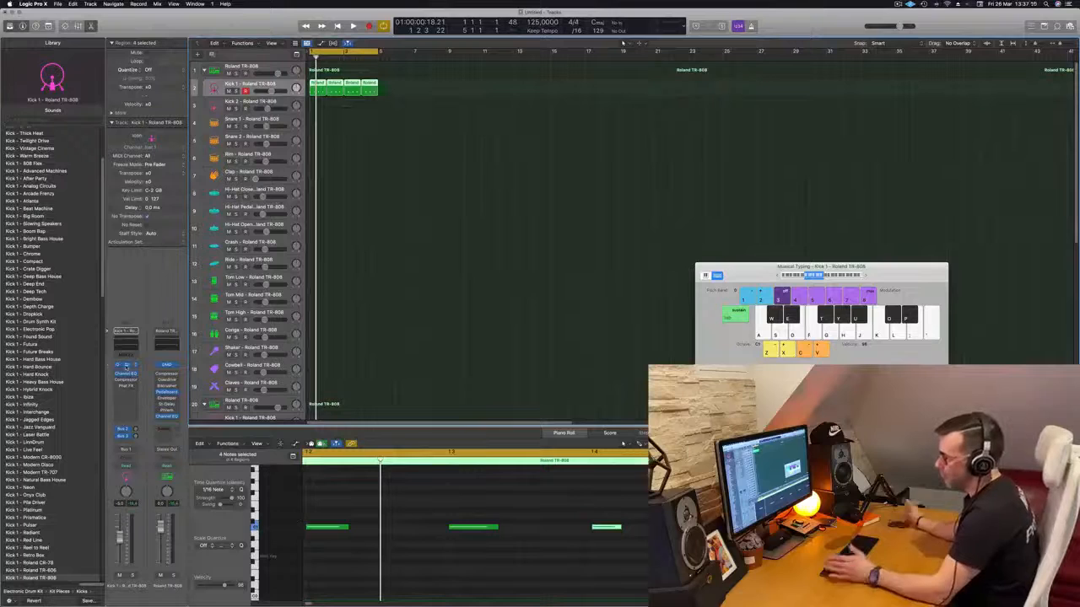
- Open Kick 1's Quick Sampler and transpose all notes in the four kick regions down one octave during playback
click(124, 365)
key(space)
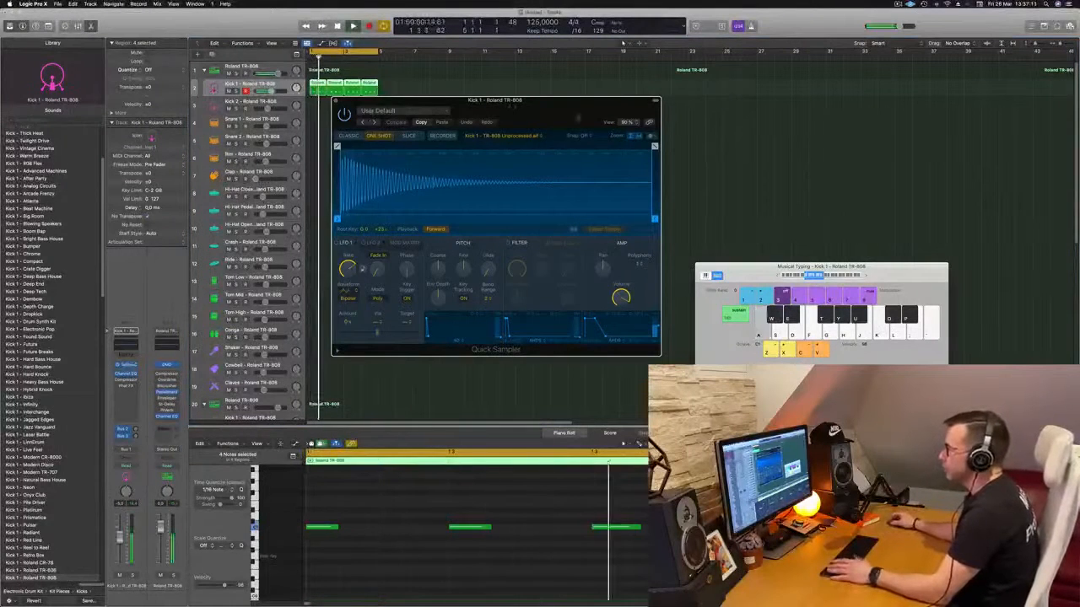
scroll(364, 560, down, 3)
scroll(363, 561, left, 3)
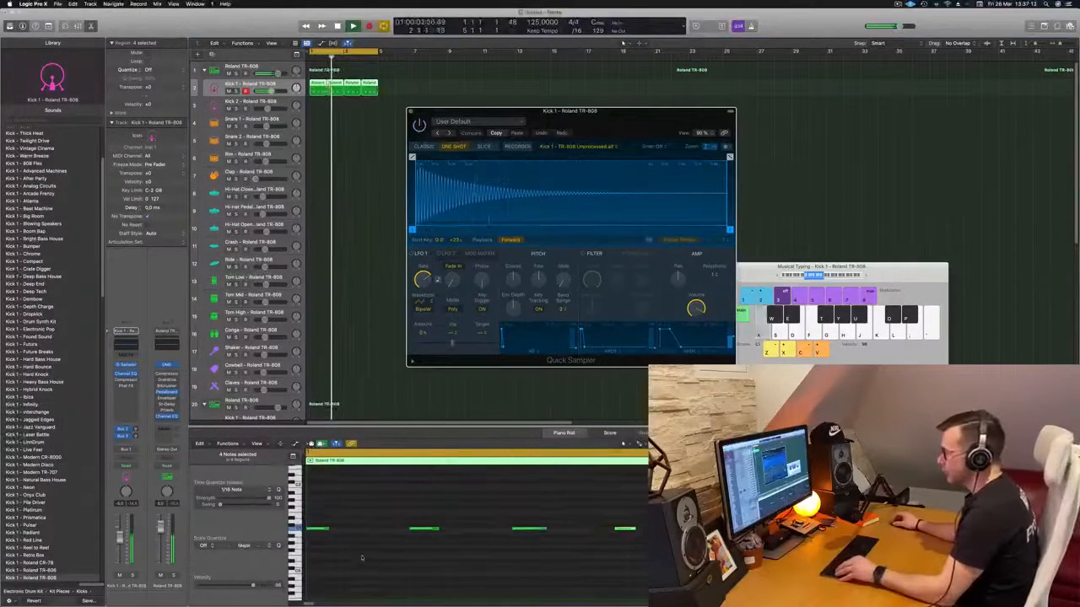
click(342, 516)
key(super+a)
key(alt+shift+Down)
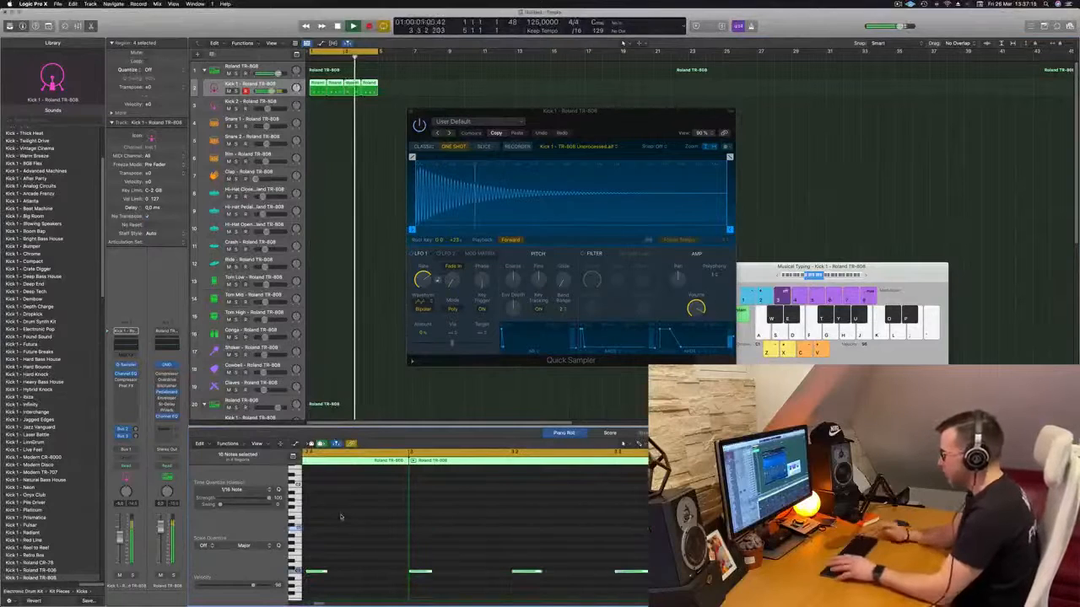
key(space)
key(space)
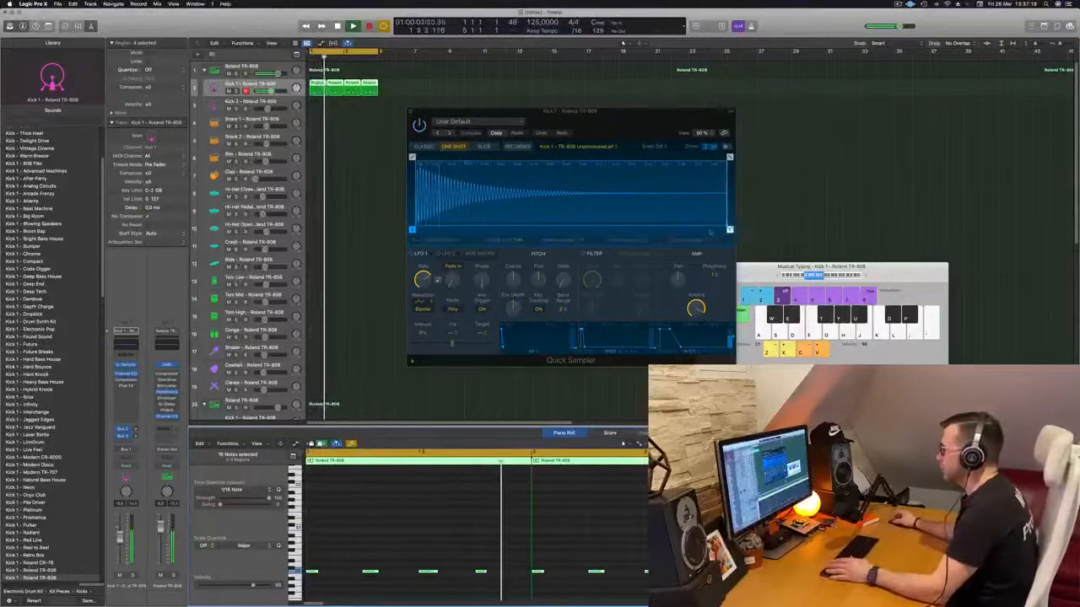
- Trim the end of the Kick 1 sample slightly and give it a fade-out of about 0.41 s
drag(729, 228, 517, 232)
drag(715, 156, 520, 156)
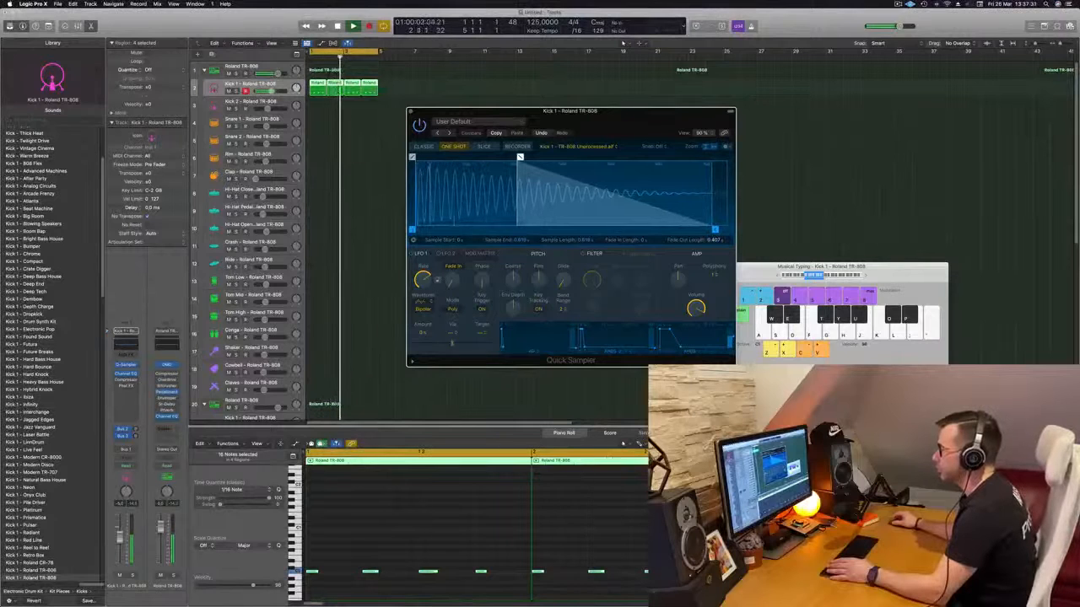
mouse_move(412, 230)
mouse_down()
mouse_move(432, 229)
mouse_move(412, 229)
mouse_up()
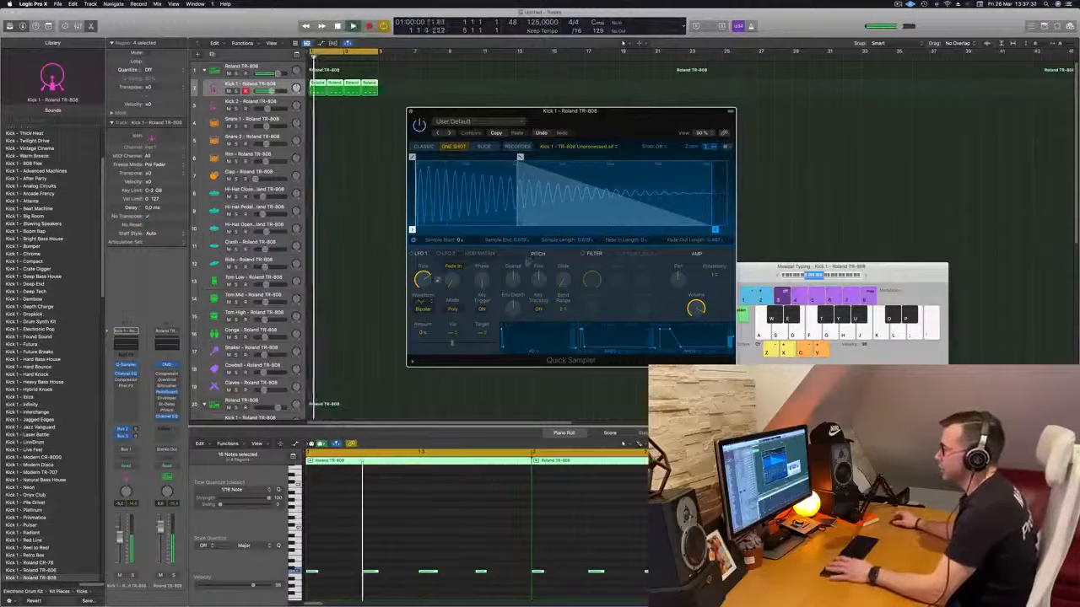
- Raise the Kick 1 sample's coarse pitch and restart playback to audition it
drag(512, 280, 522, 266)
key(space)
key(space)
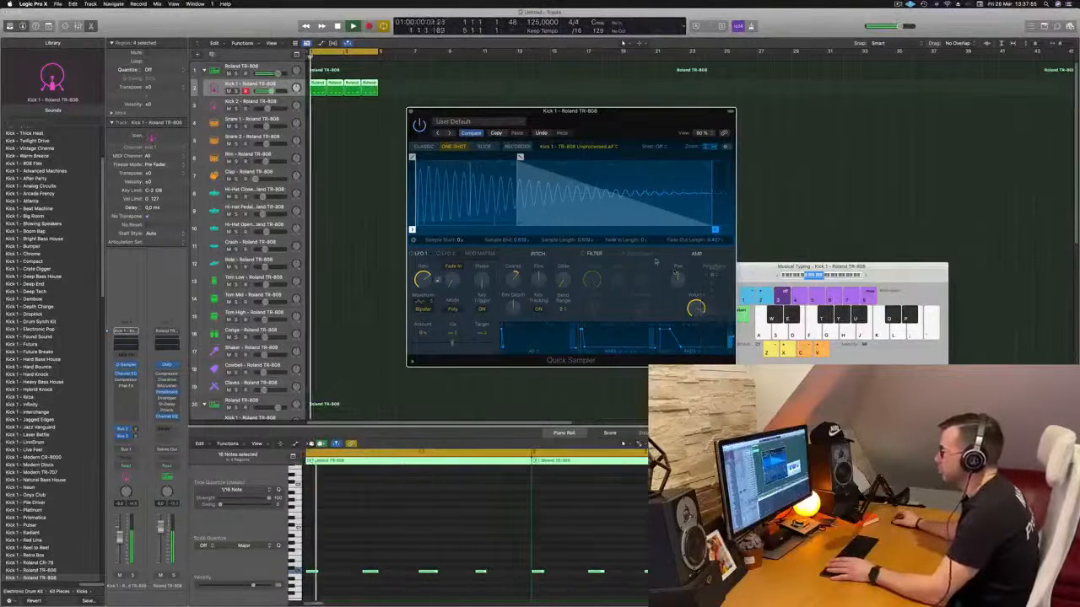
- Set the amp polyphony of Kick 1's Quick Sampler to 1 and move the plug-in window clear of the tracks
click(712, 275)
click(715, 305)
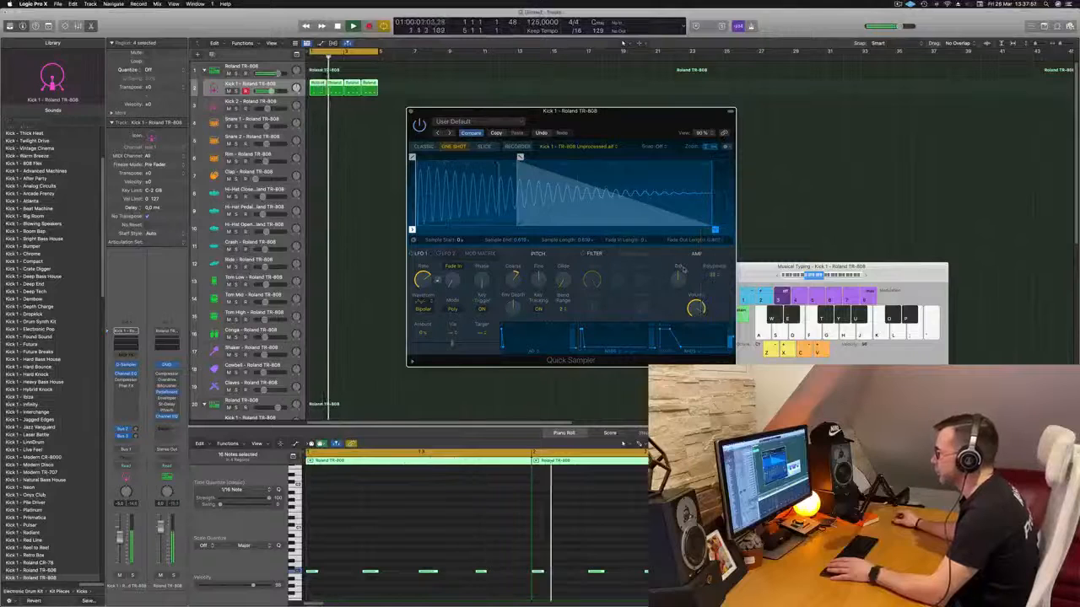
click(713, 276)
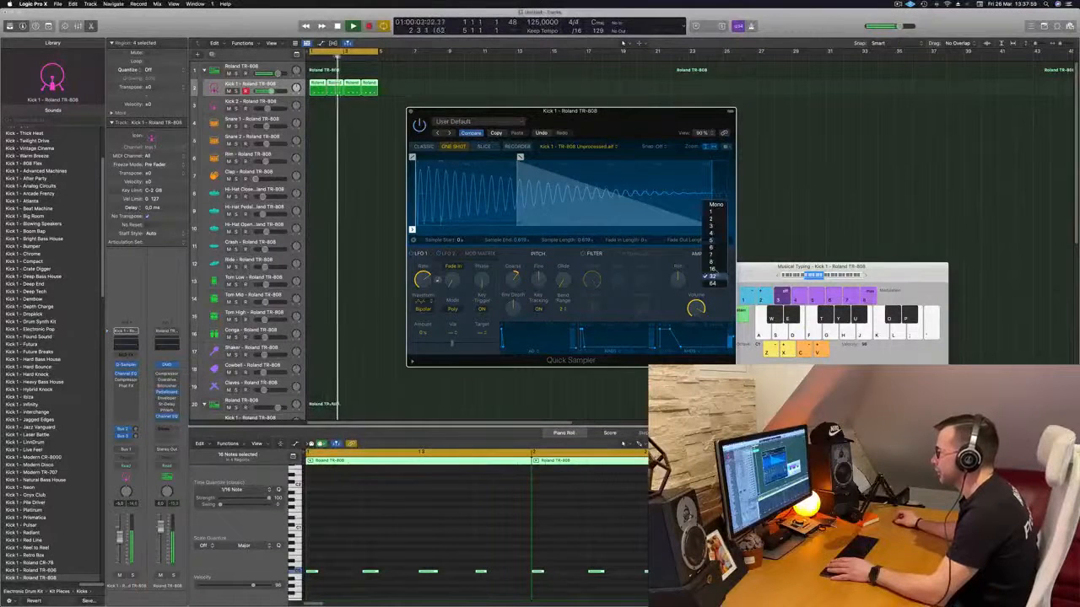
click(716, 212)
drag(604, 127, 596, 121)
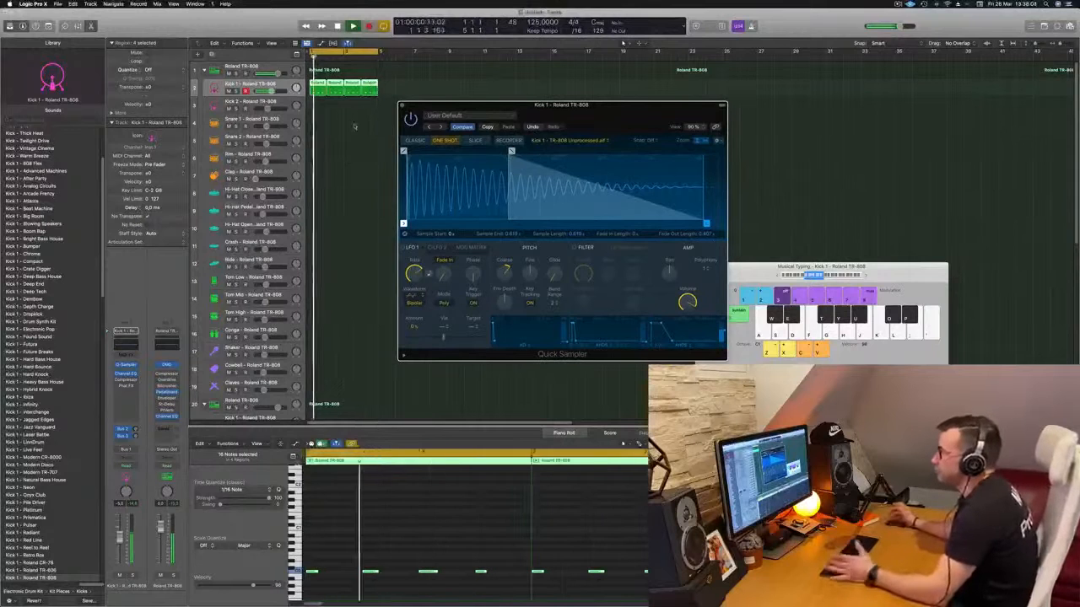
drag(626, 111, 583, 126)
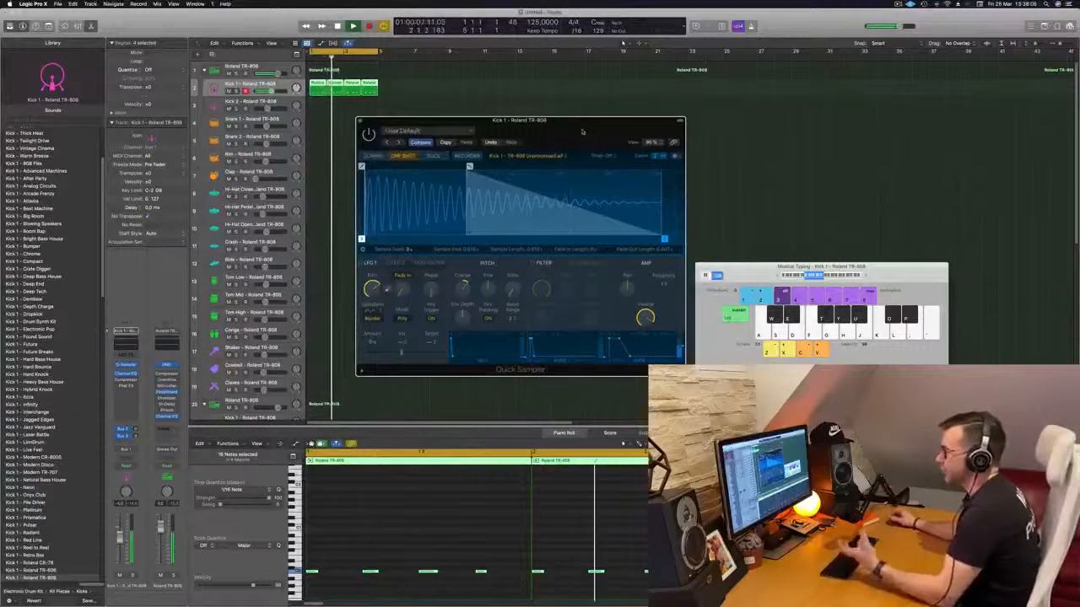
- Duplicate all the Kick 1 notes to a higher pitch so each hit plays two notes at once
click(354, 560)
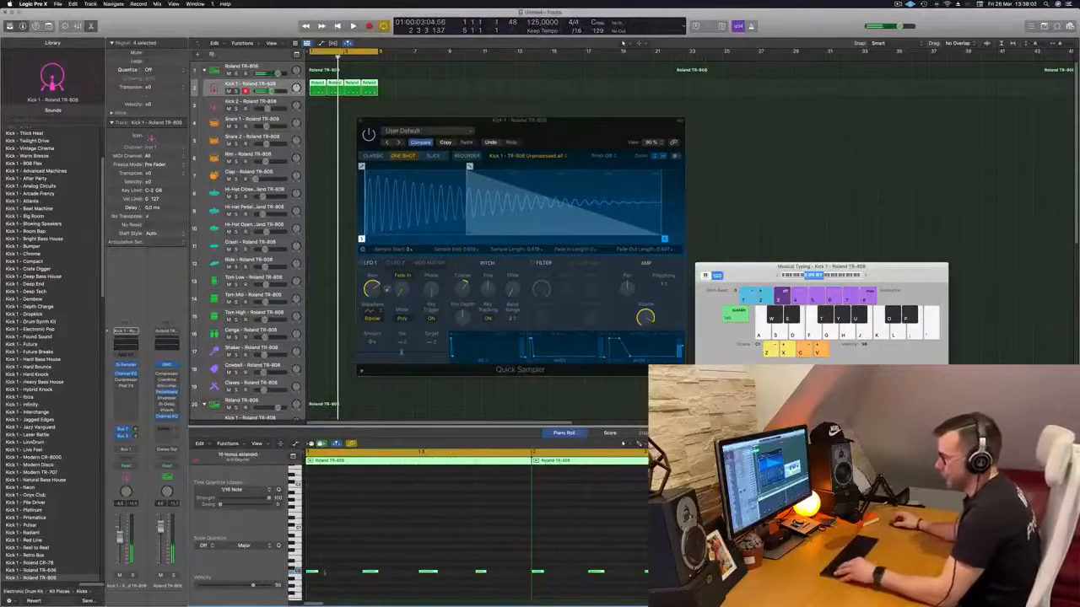
drag(311, 574, 313, 560)
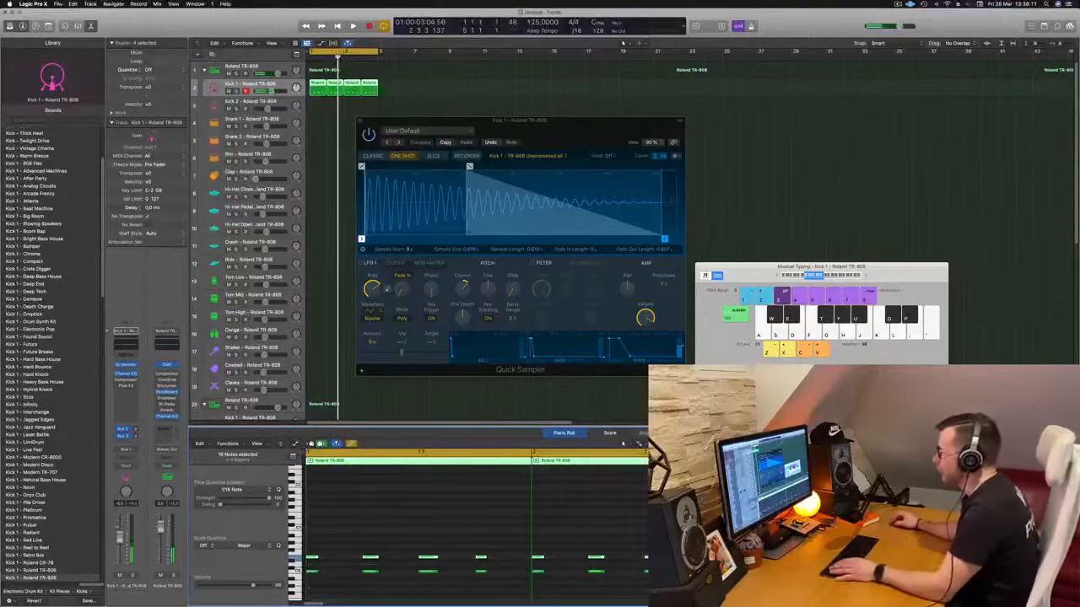
drag(576, 130, 683, 126)
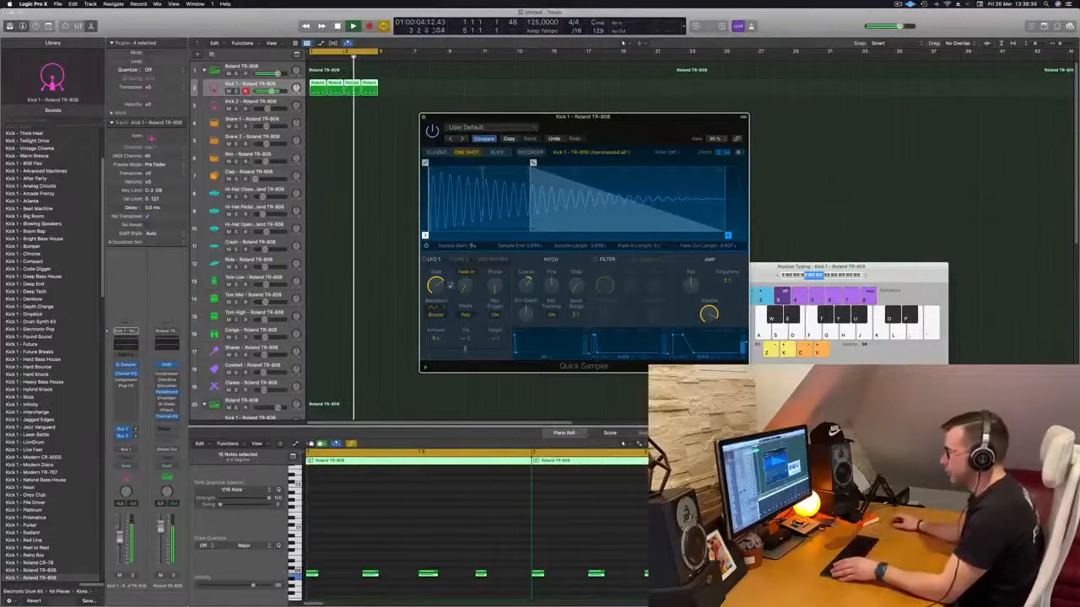
- Set the amp polyphony of Kick 1's Quick Sampler to 4, close the plug-in and deselect the regions
click(725, 281)
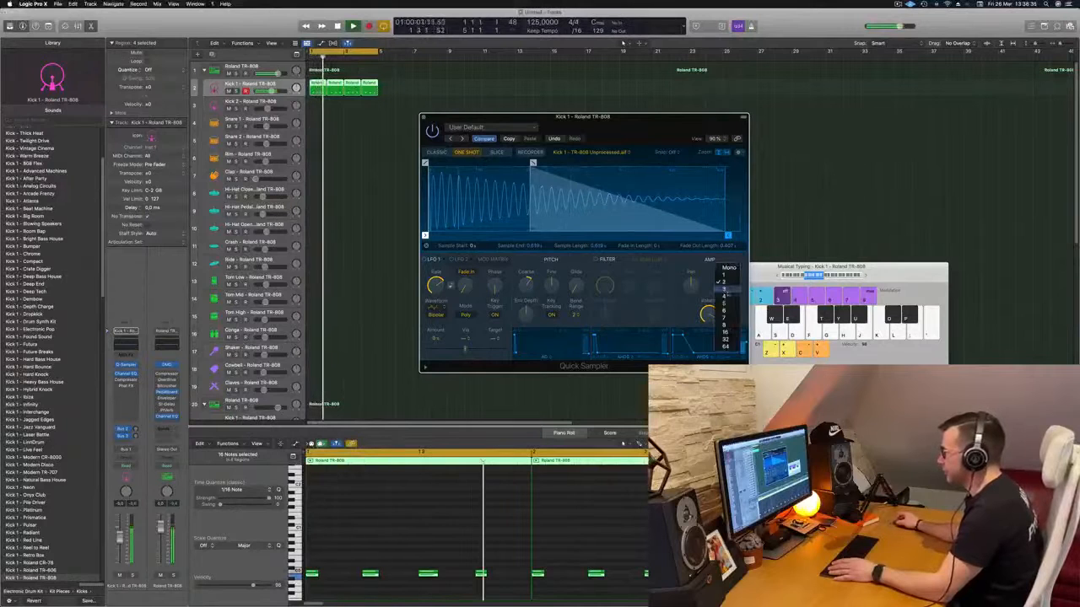
click(725, 295)
mouse_move(604, 126)
mouse_down()
mouse_move(671, 116)
mouse_move(603, 128)
mouse_up()
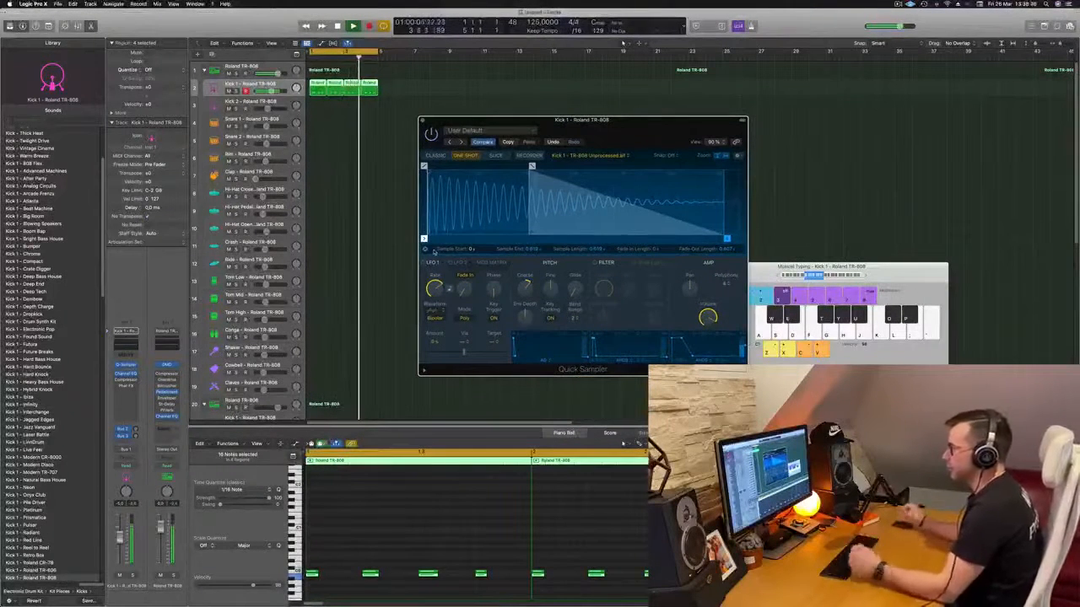
drag(499, 117, 469, 118)
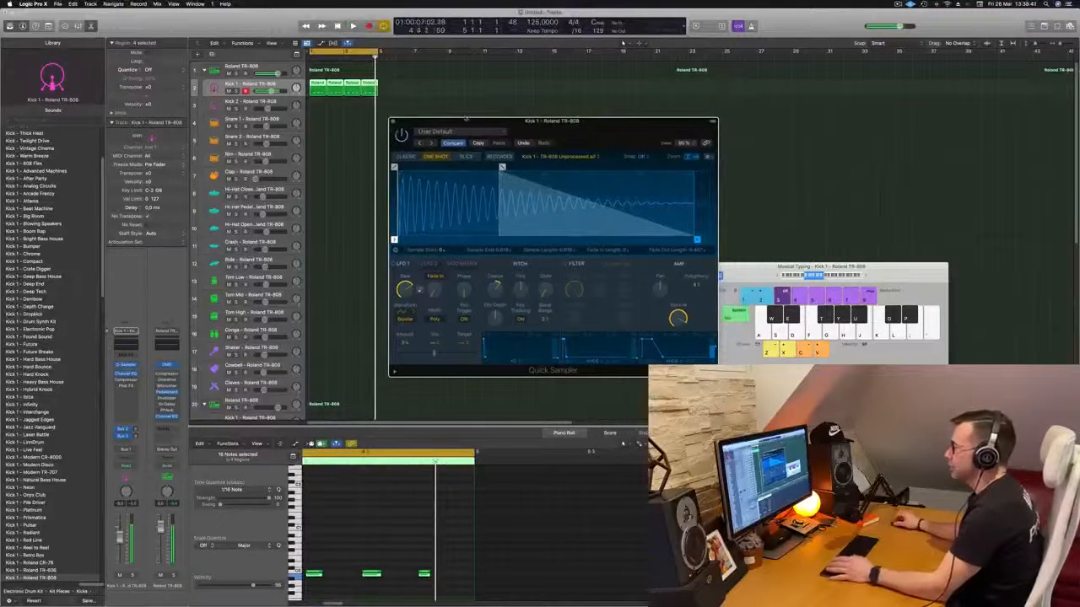
click(392, 121)
click(361, 135)
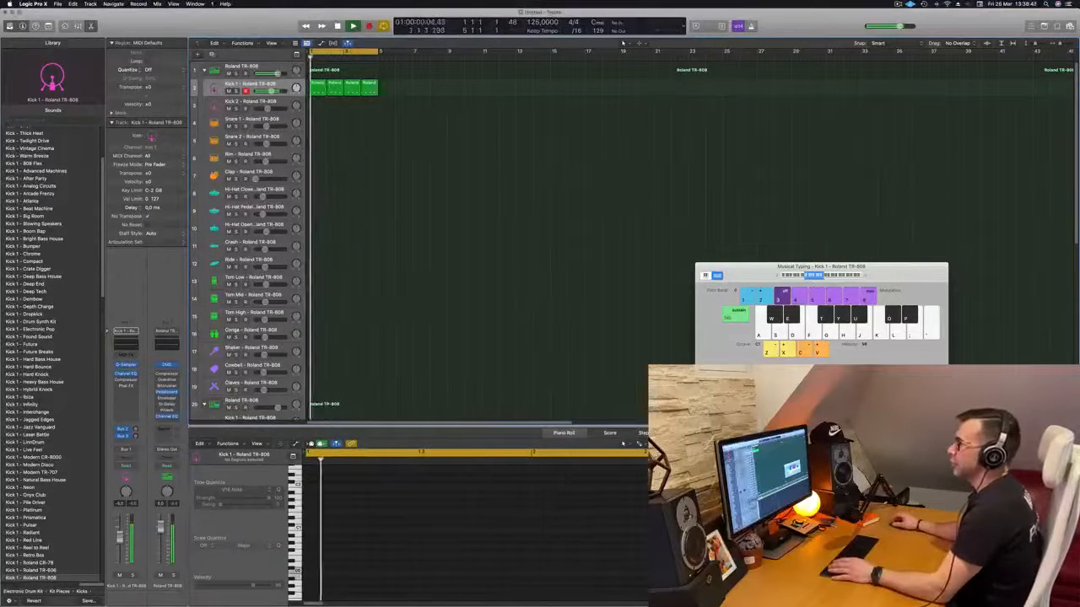
- Copy the first Kick 1 region to the Kick 2 track and reduce its doubled notes to a single row
click(318, 87)
drag(321, 90, 320, 106)
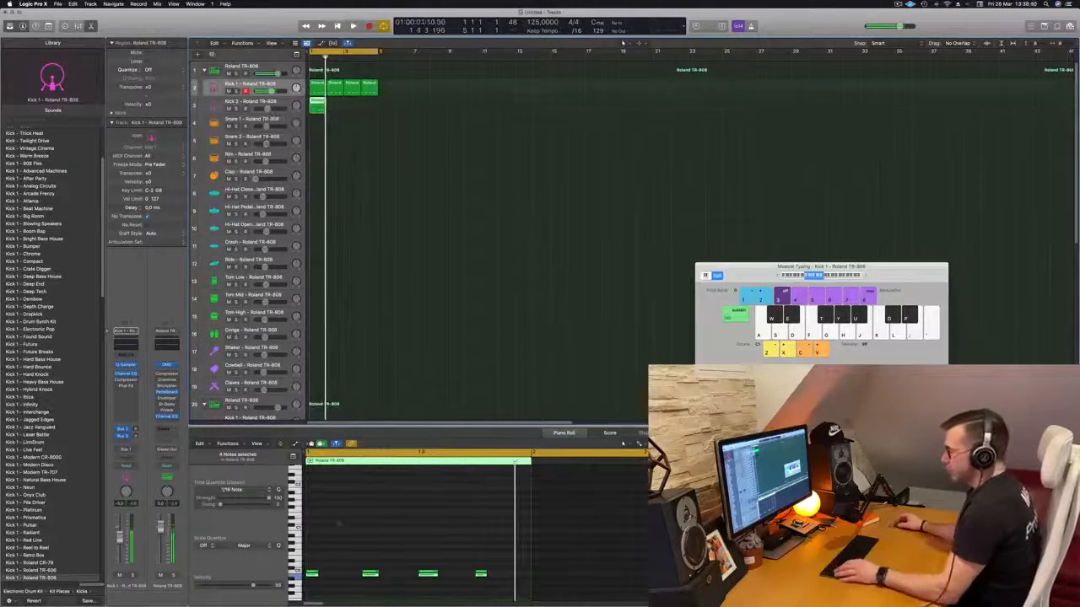
drag(324, 588, 486, 573)
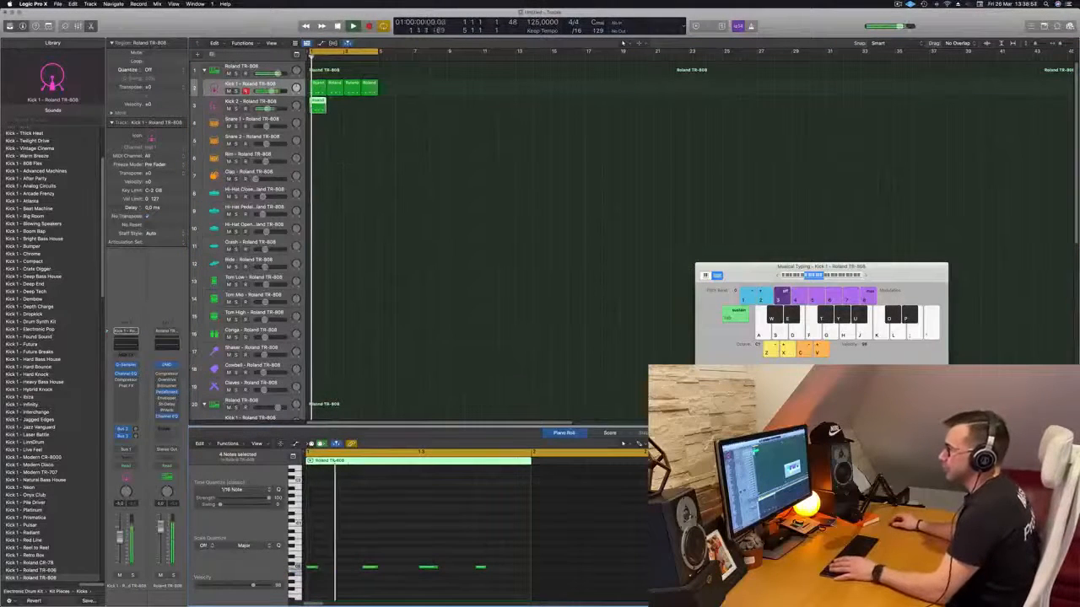
- Briefly solo the Kick 2 track and transpose the notes of its region up two octaves
click(236, 109)
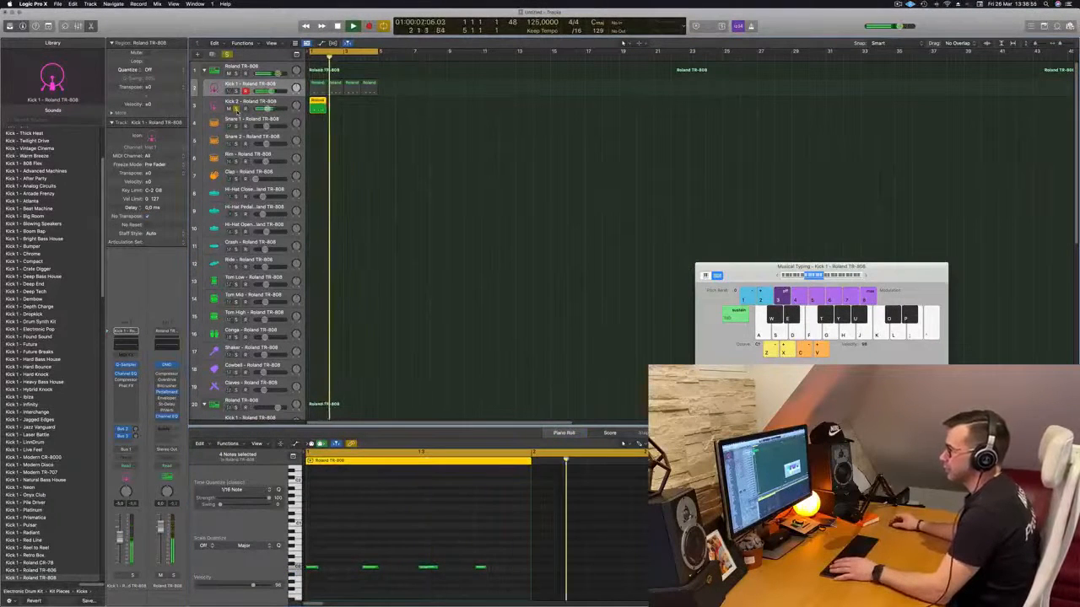
click(236, 109)
drag(315, 599, 531, 561)
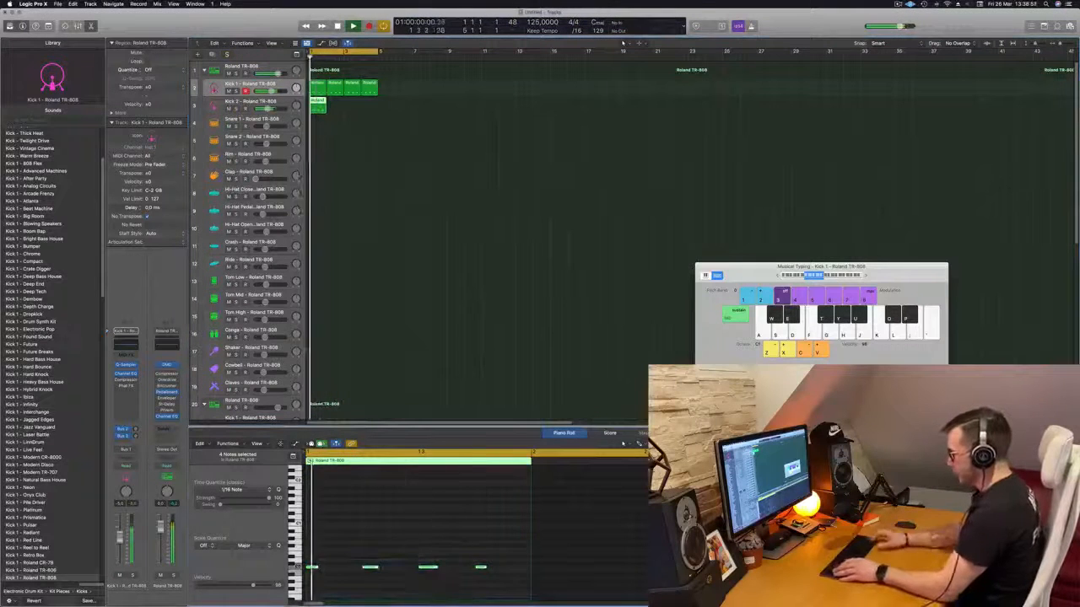
key(alt+shift+Up)
key(alt+shift+Up)
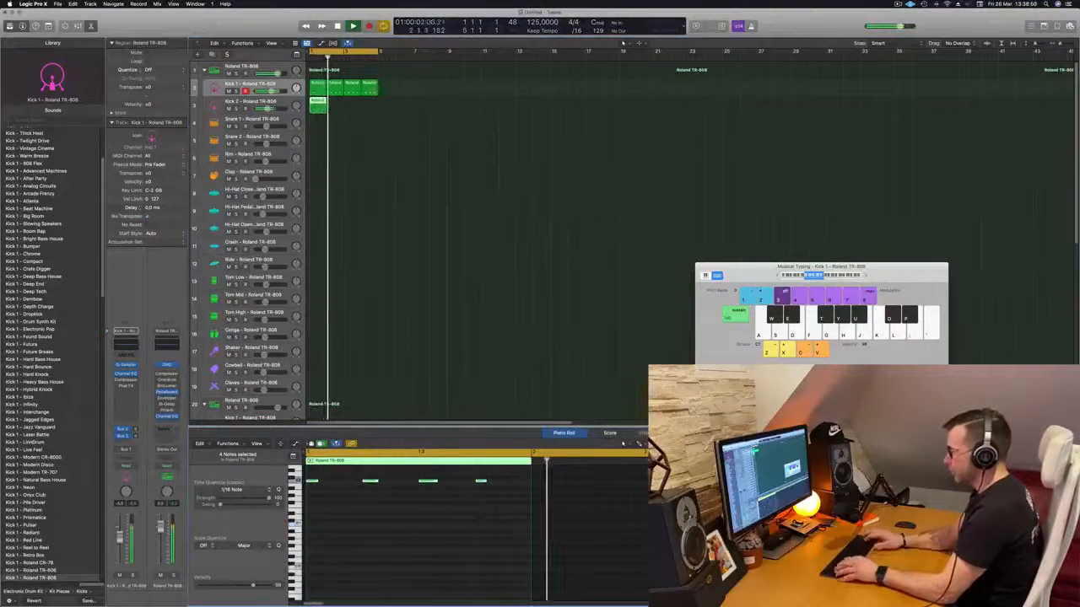
- Reduce the Kick 2 region to one note on the off-beat after beat 4
scroll(458, 476, up, 2)
drag(452, 497, 299, 539)
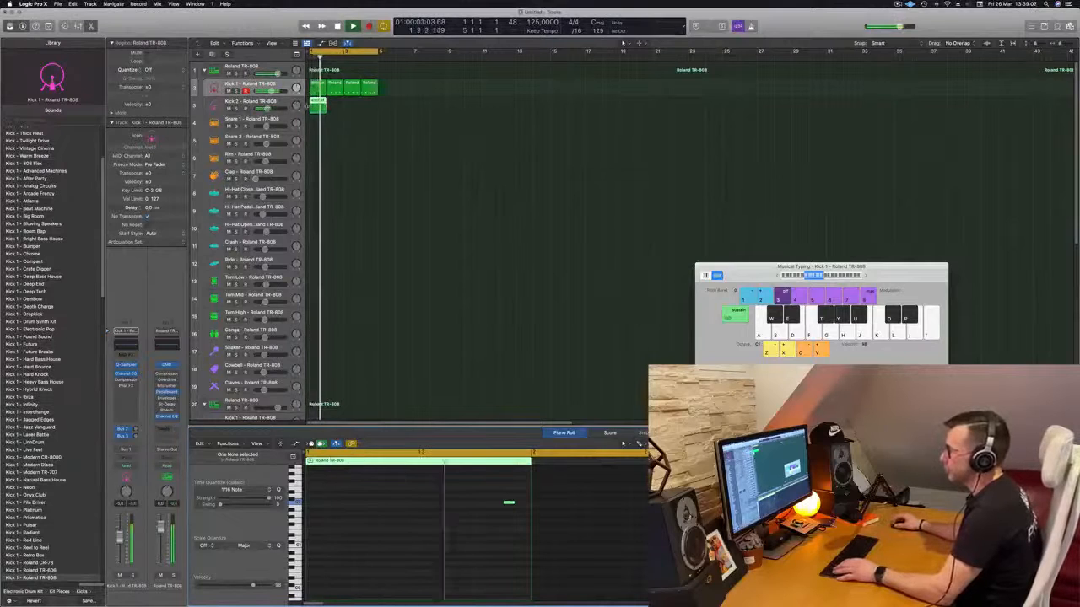
scroll(381, 534, down, 3)
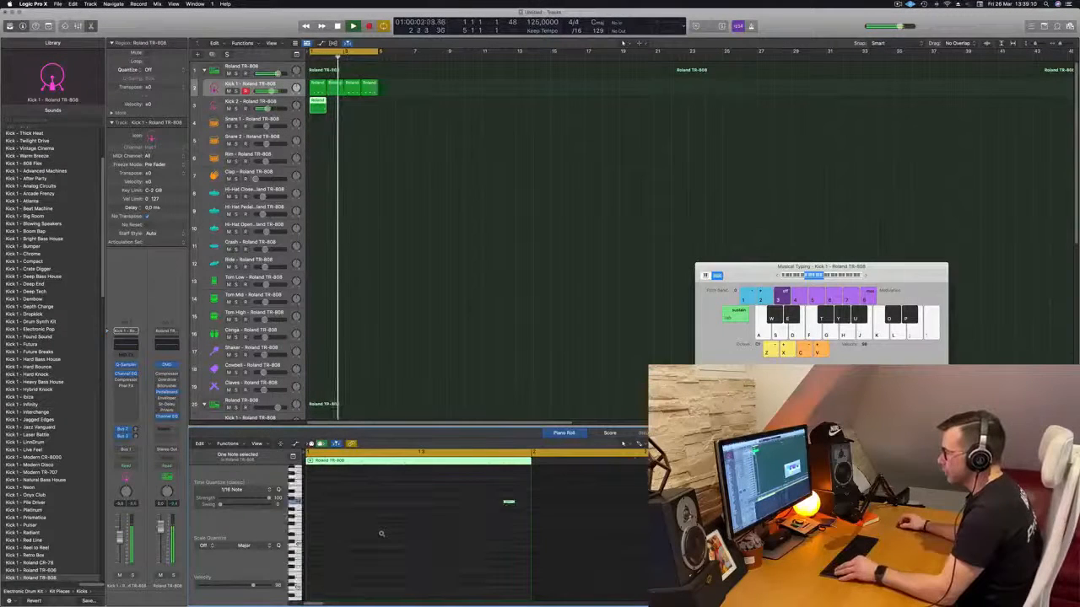
scroll(381, 534, up, 5)
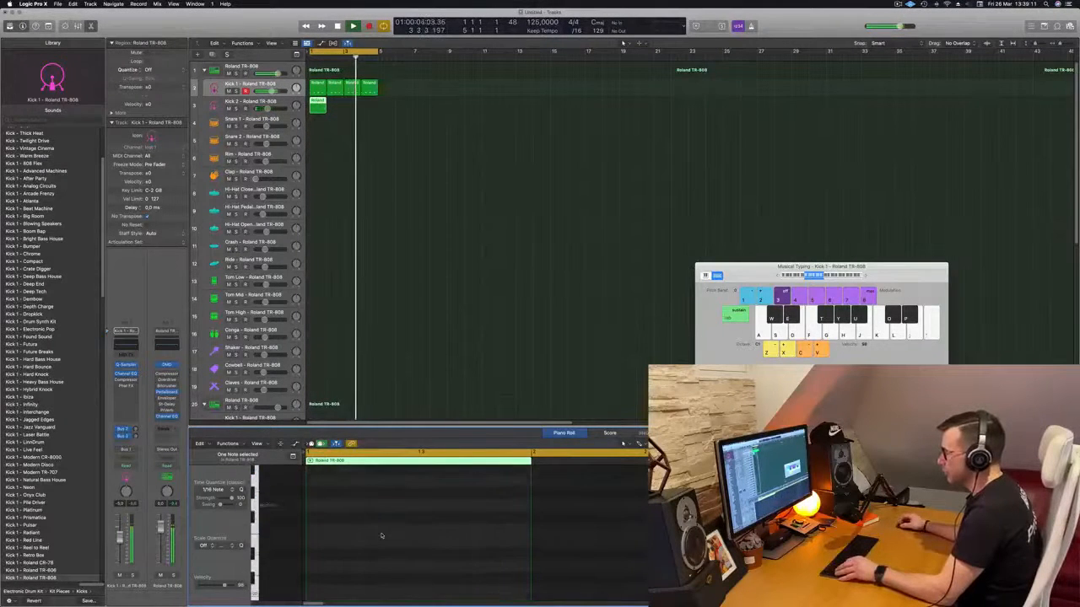
scroll(382, 536, up, 5)
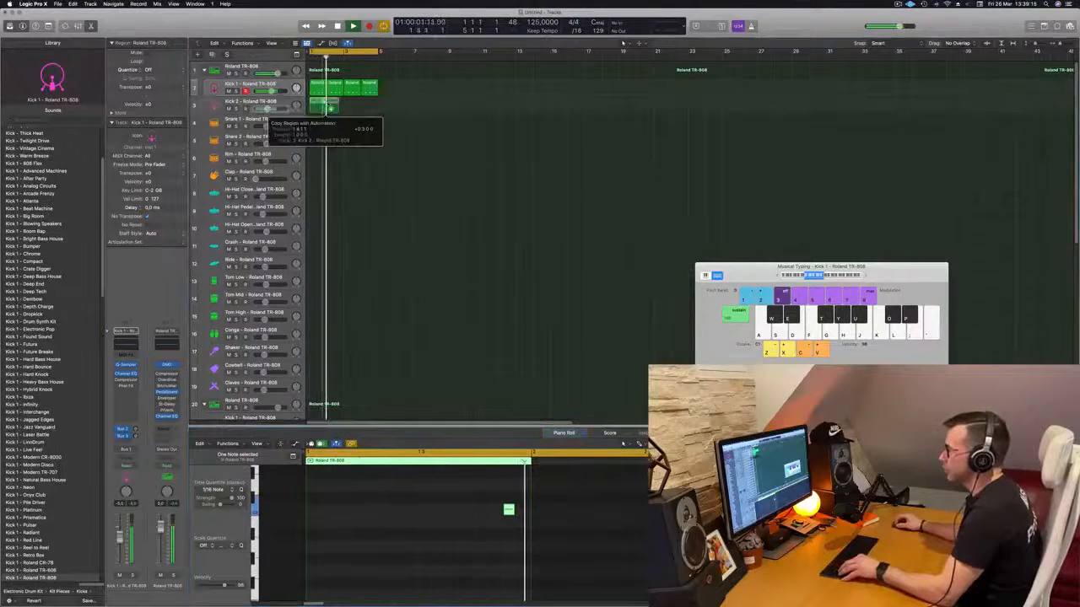
- Copy the Kick 2 region to fill four bars and select the Kick 2 track
shift+click(319, 103)
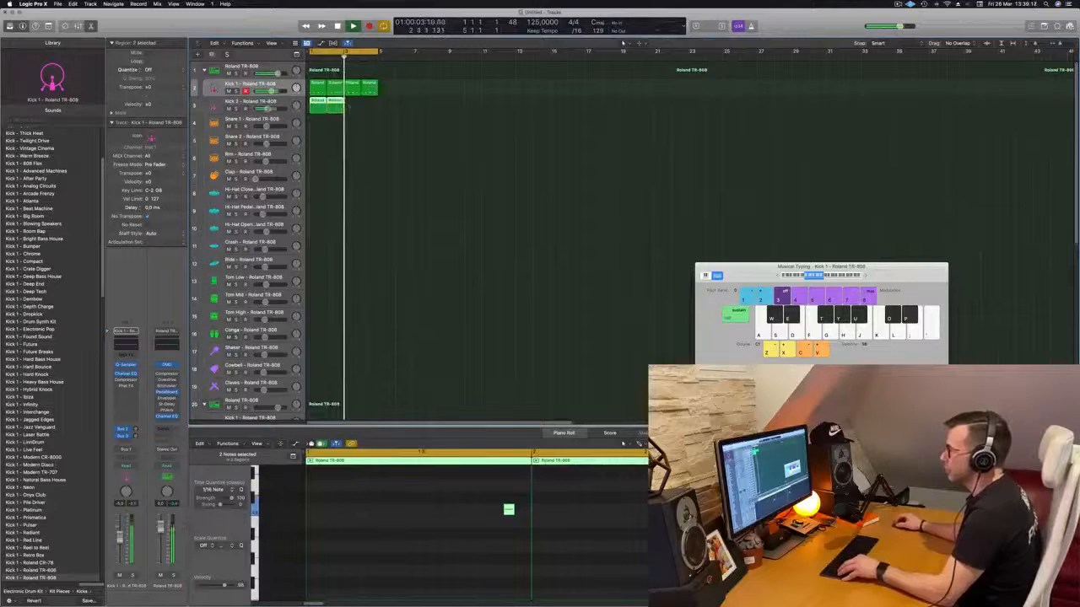
click(279, 103)
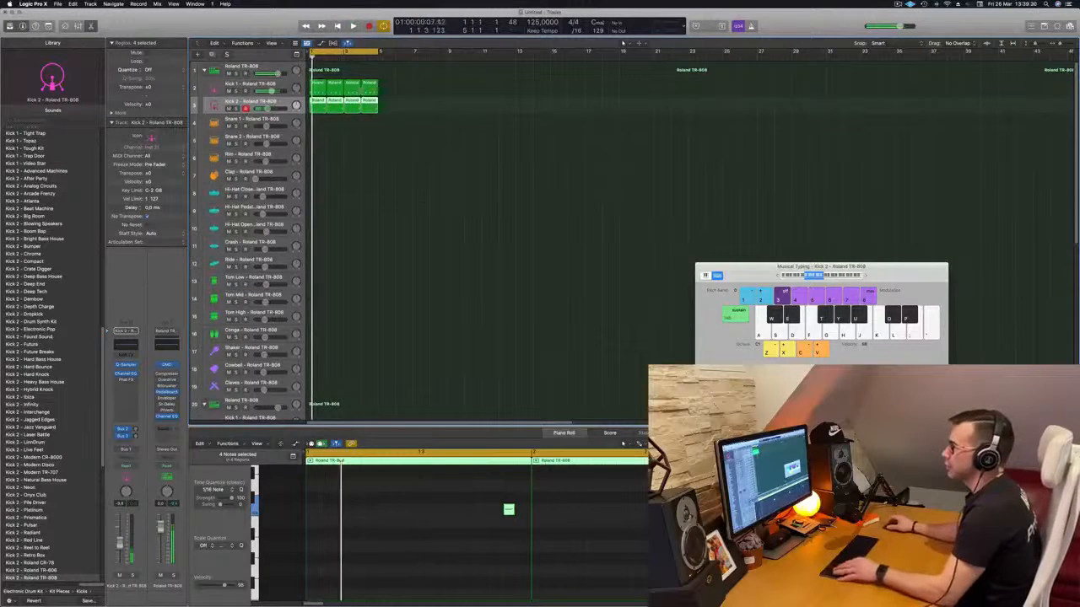
- Copy the first Kick 1 region to the Snare 1 track and delete all notes except the upper ones on beats 2 and 4
drag(318, 128, 318, 126)
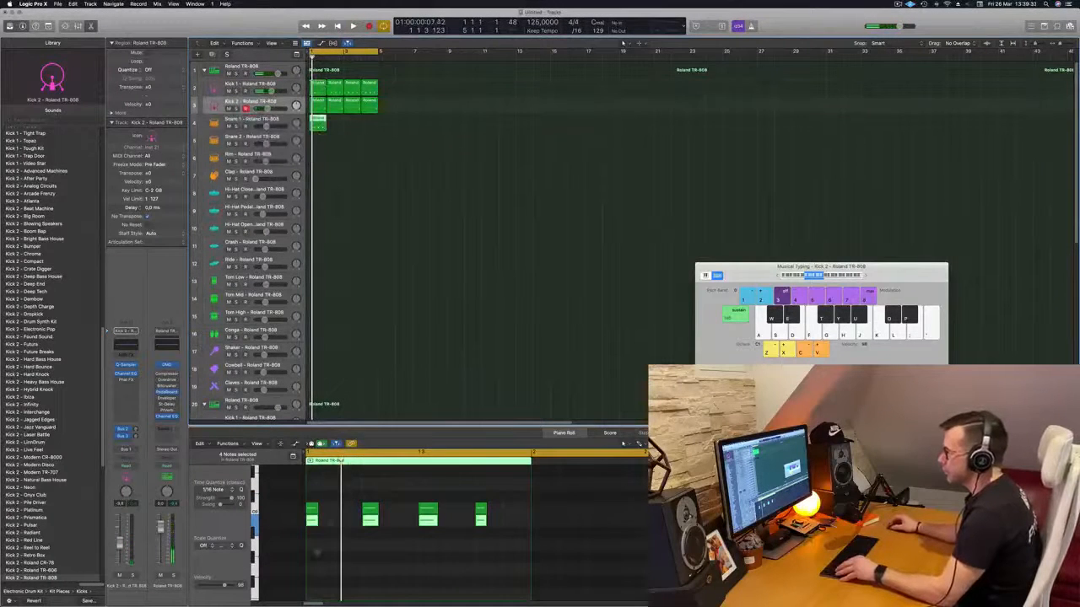
drag(316, 550, 349, 501)
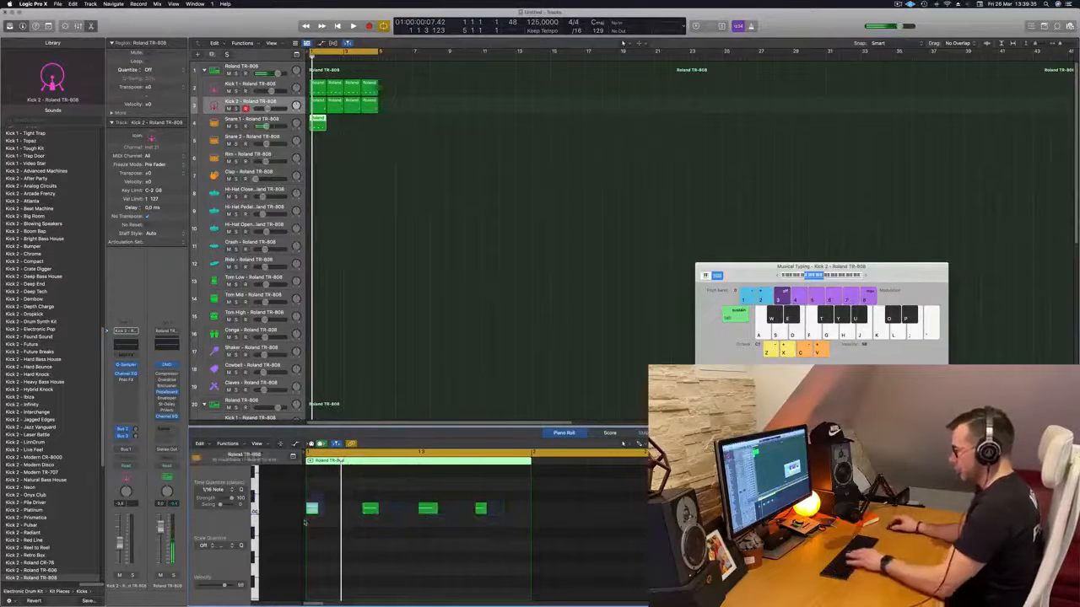
drag(363, 492, 511, 565)
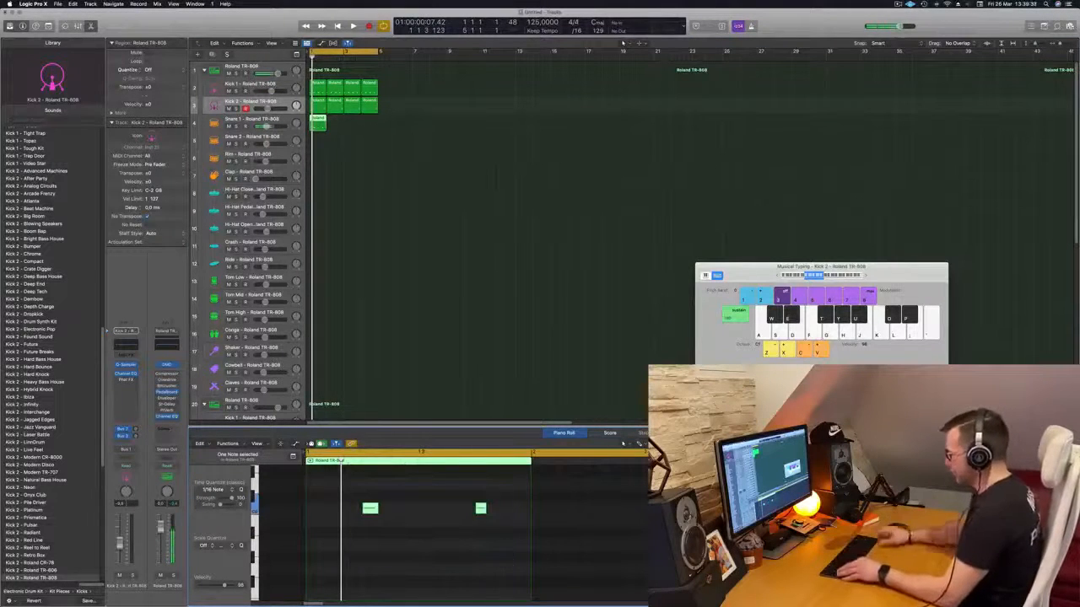
- Play the beat, select the Snare 1 track and copy its first region to fill four bars
key(space)
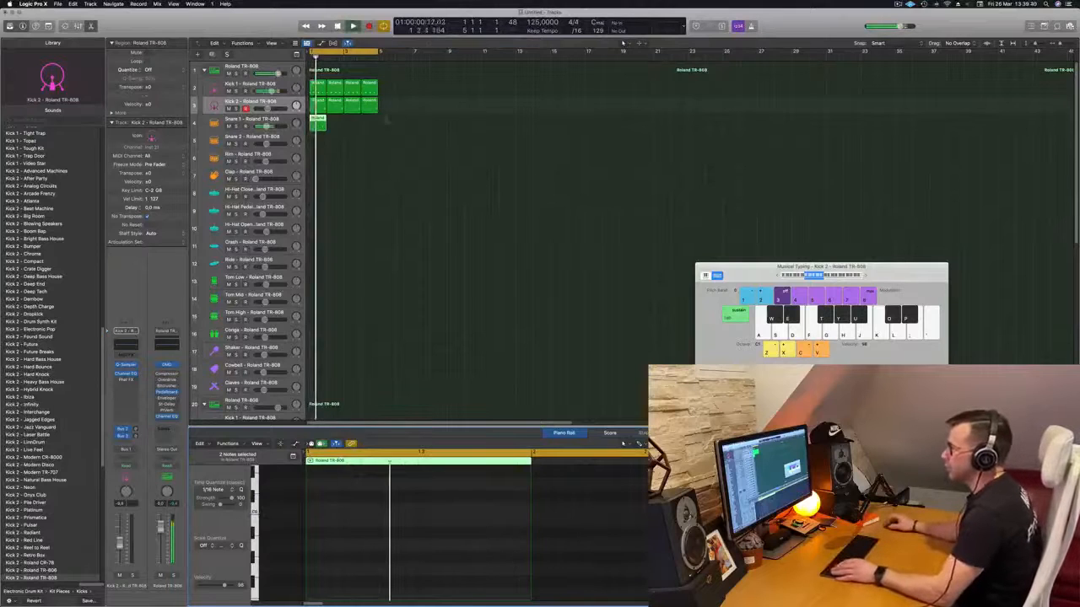
key(Down)
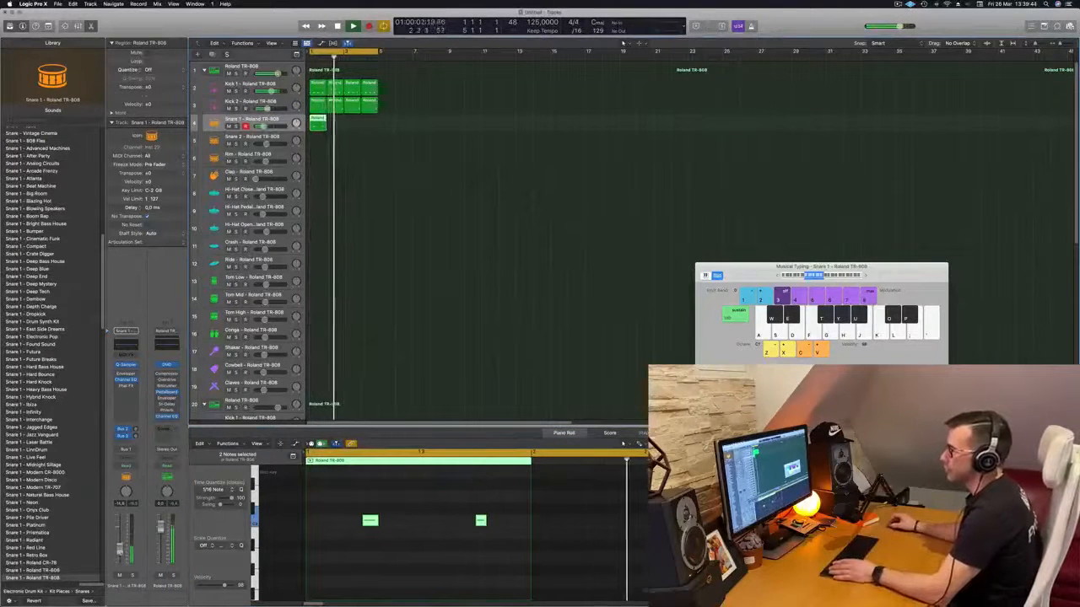
key(Return)
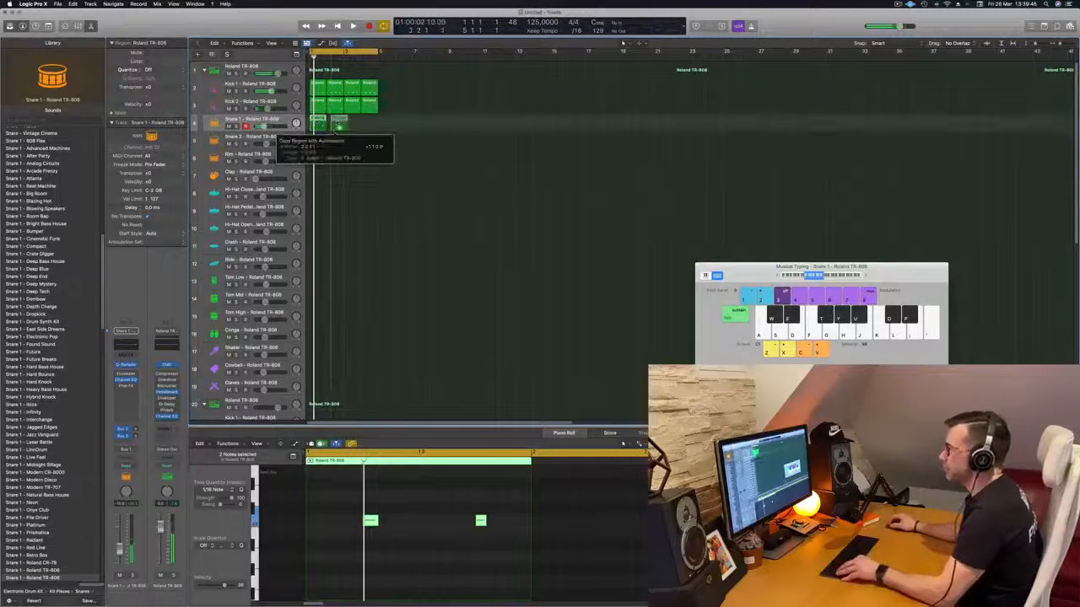
drag(336, 126, 356, 124)
click(343, 164)
key(space)
key(Return)
click(278, 122)
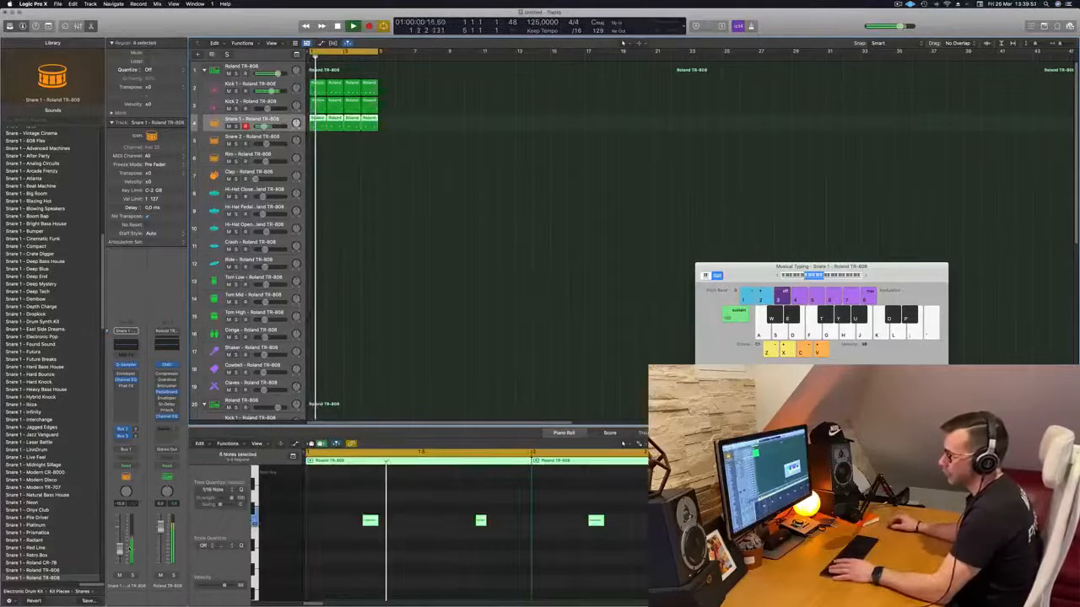
key(Return)
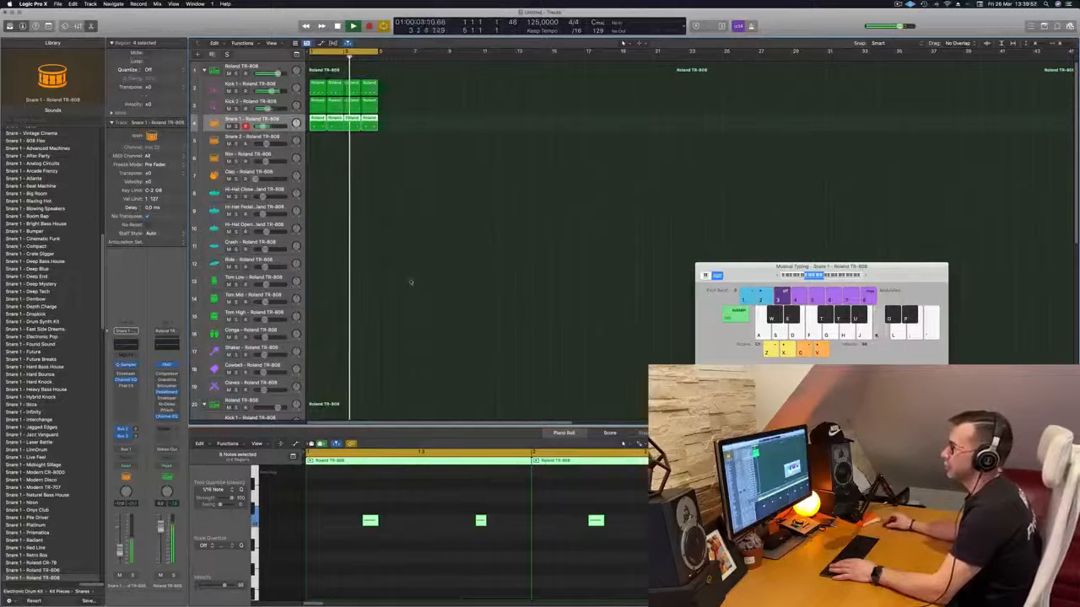
- Move the first Snare 1 region to the Snare 2 track and shift its two notes an eighth note earlier
click(323, 150)
key(space)
click(319, 120)
drag(347, 484, 521, 572)
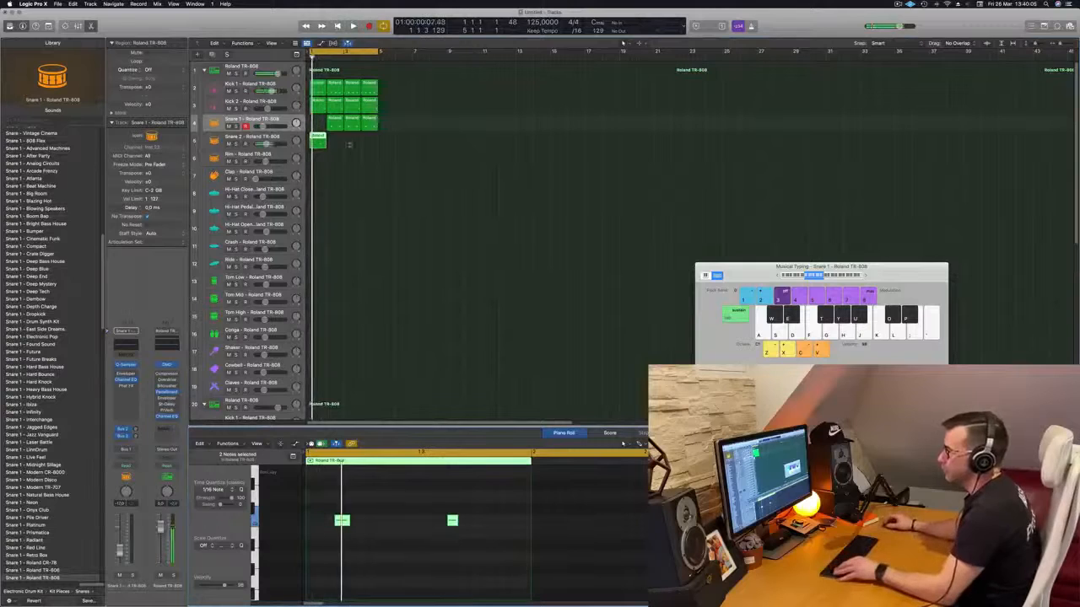
- Copy Snare 1's second region back to bar 1, and move the Snare 2 region to the Rim track
click(334, 122)
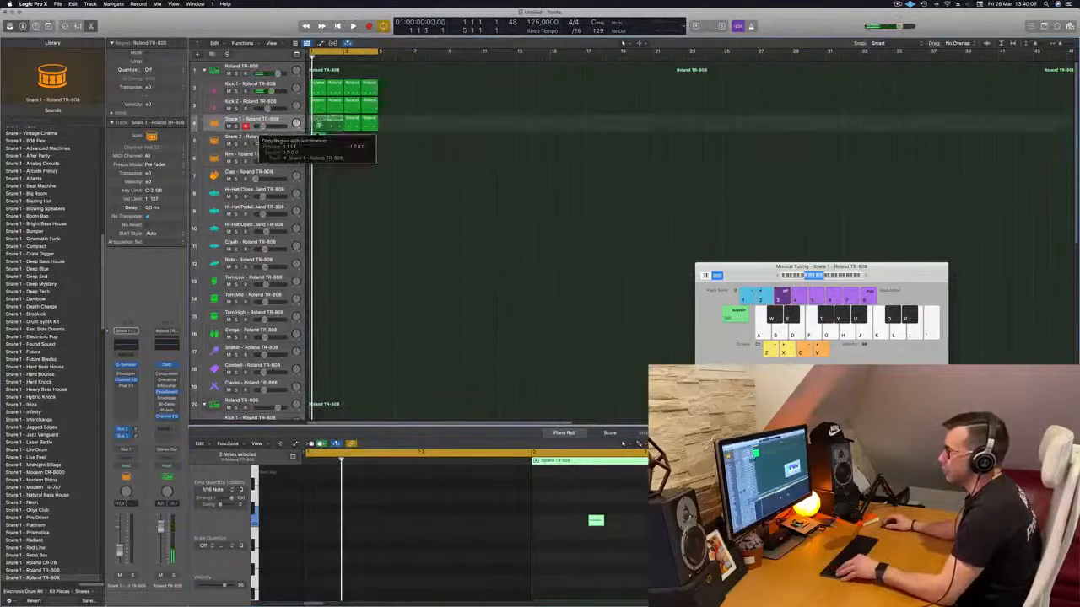
click(318, 139)
drag(317, 141, 318, 159)
click(316, 139)
key(Delete)
- Transpose the Rim region's notes during playback and duplicate both of them three sixteenths later
key(space)
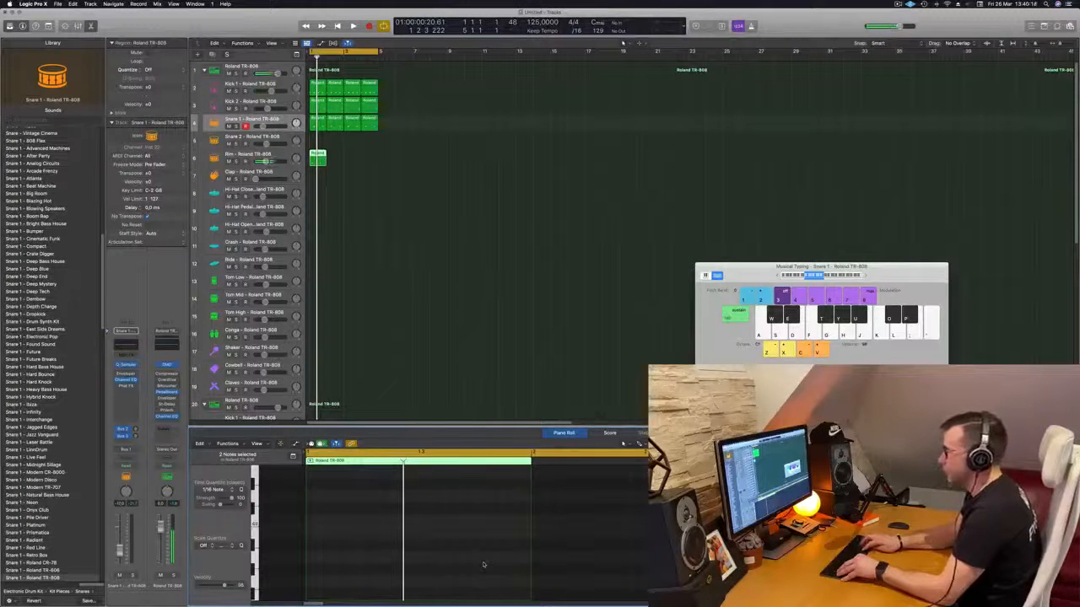
key(space)
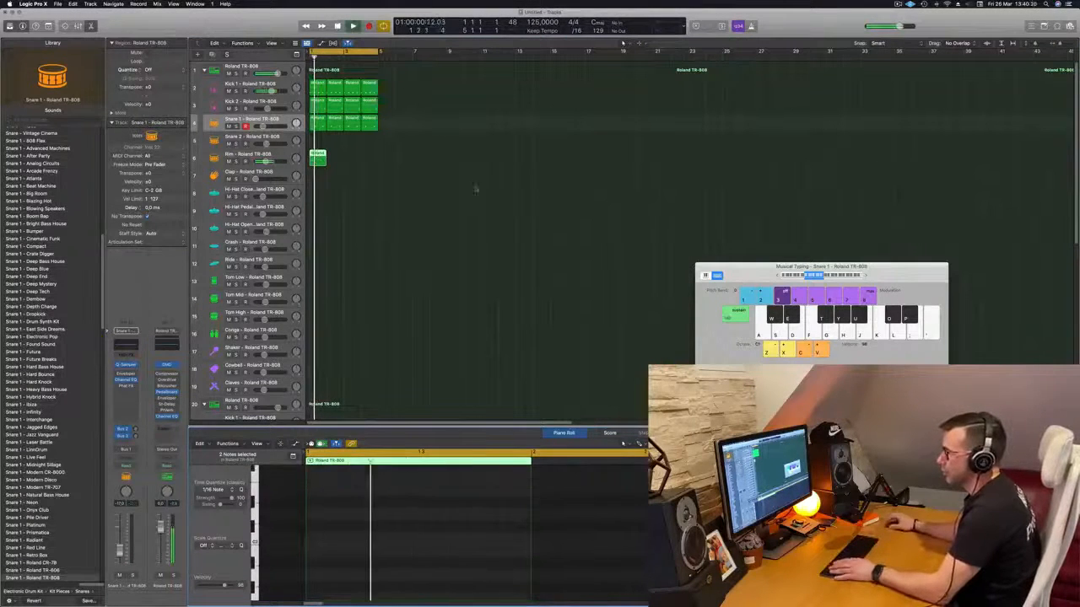
key(space)
drag(576, 594, 383, 573)
key(space)
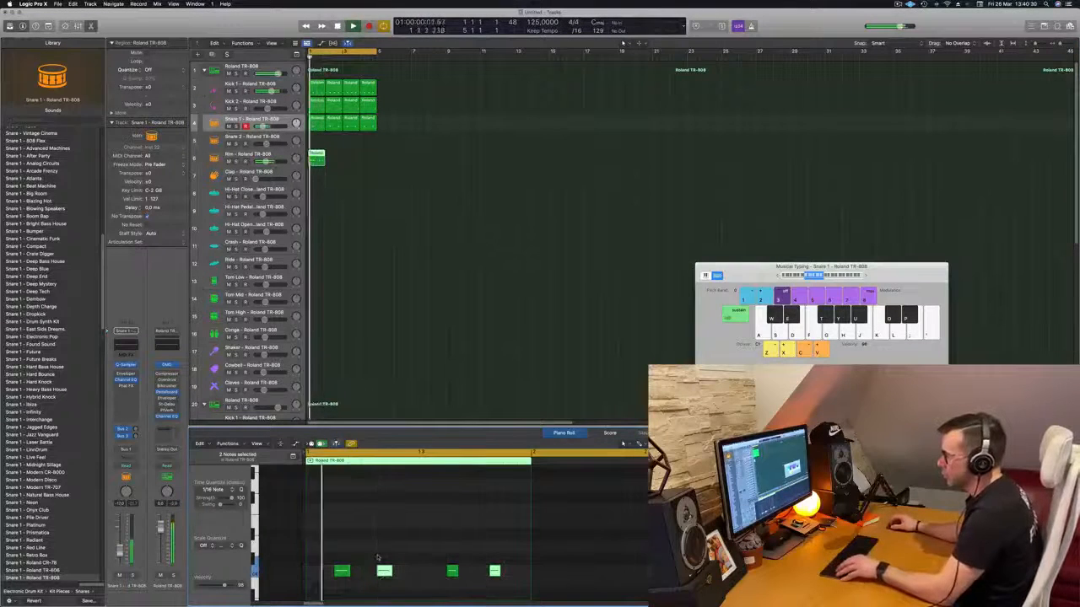
- Copy the Rim region to fill four bars, select the Rim track and play the beat
key(super+Left)
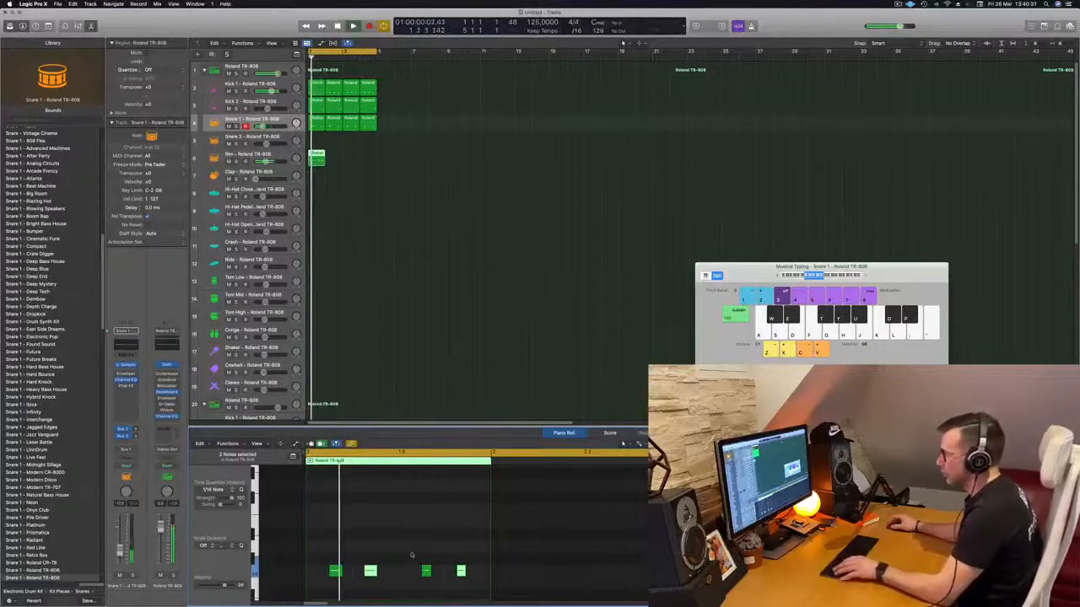
key(super+Left)
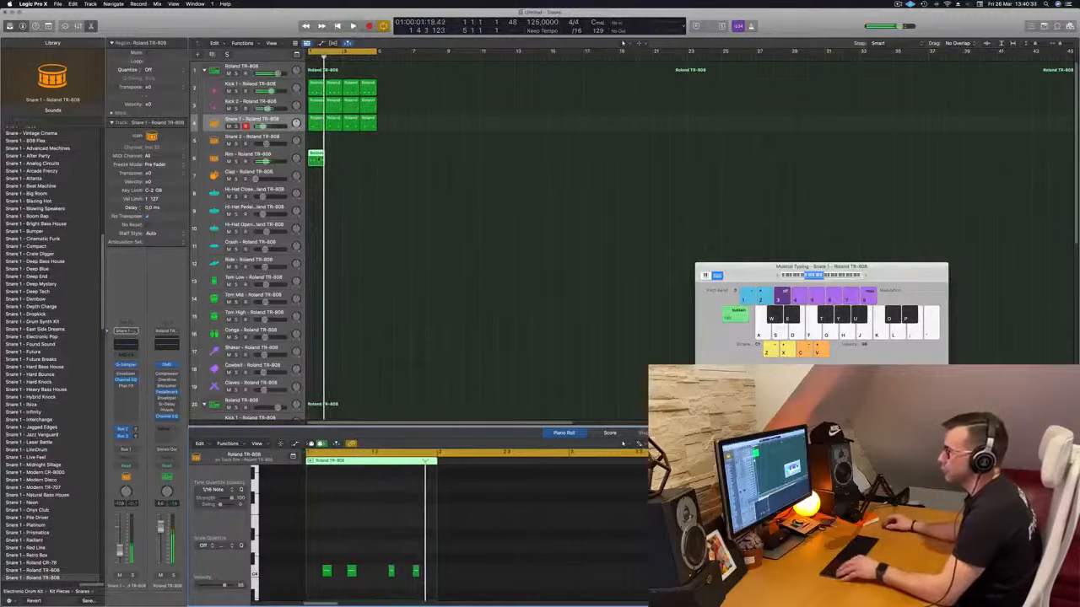
drag(336, 162, 354, 164)
click(336, 199)
click(272, 155)
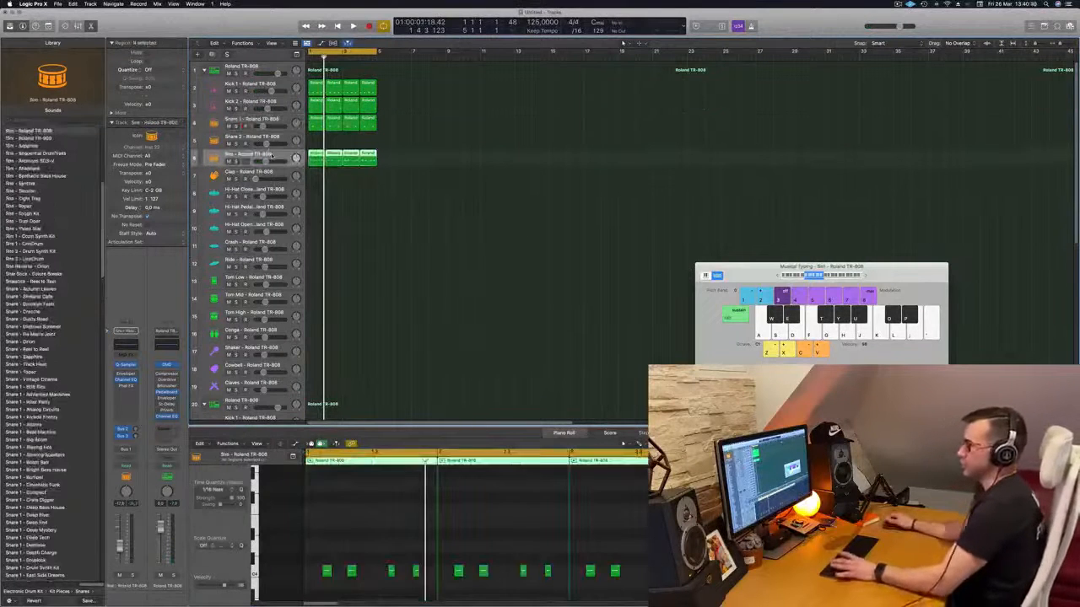
key(space)
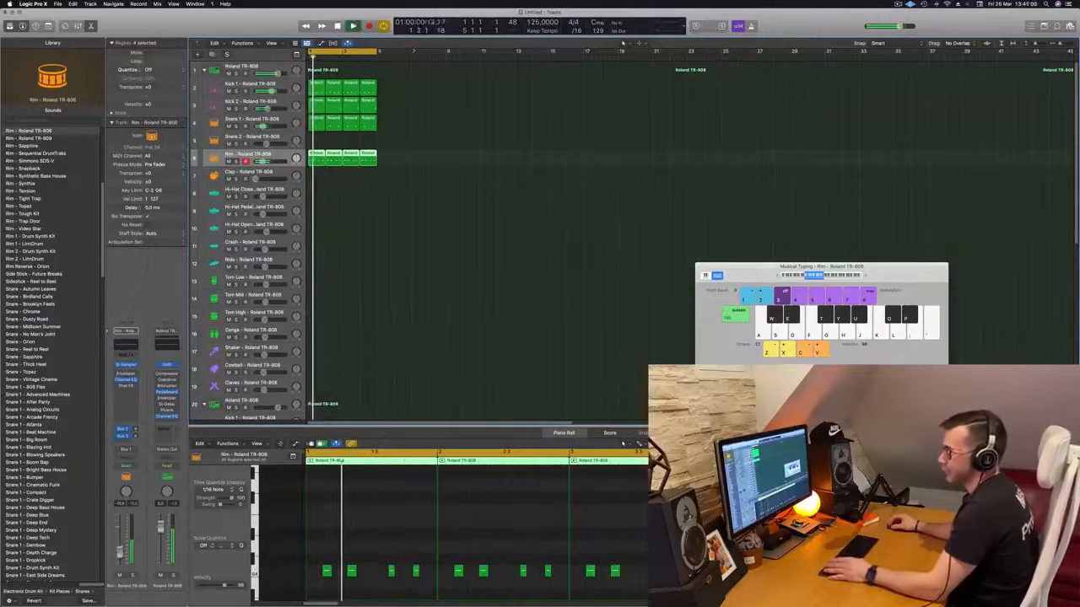
click(418, 229)
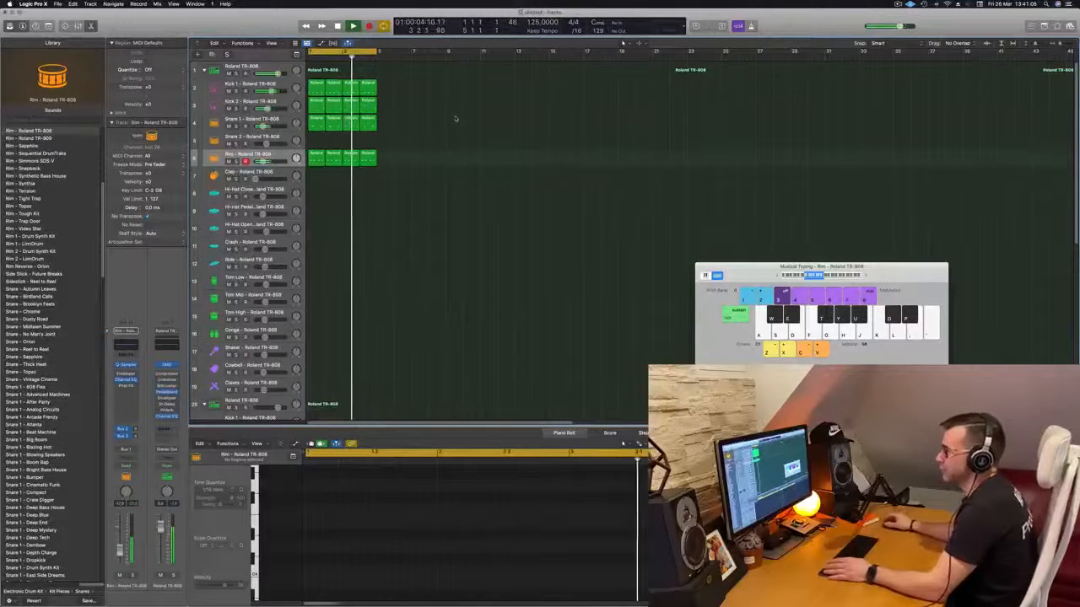
- Copy the first Kick 1 region to the Hi-Hat Closed track and reduce it to one row of four off-beat notes
scroll(422, 143, down, 2)
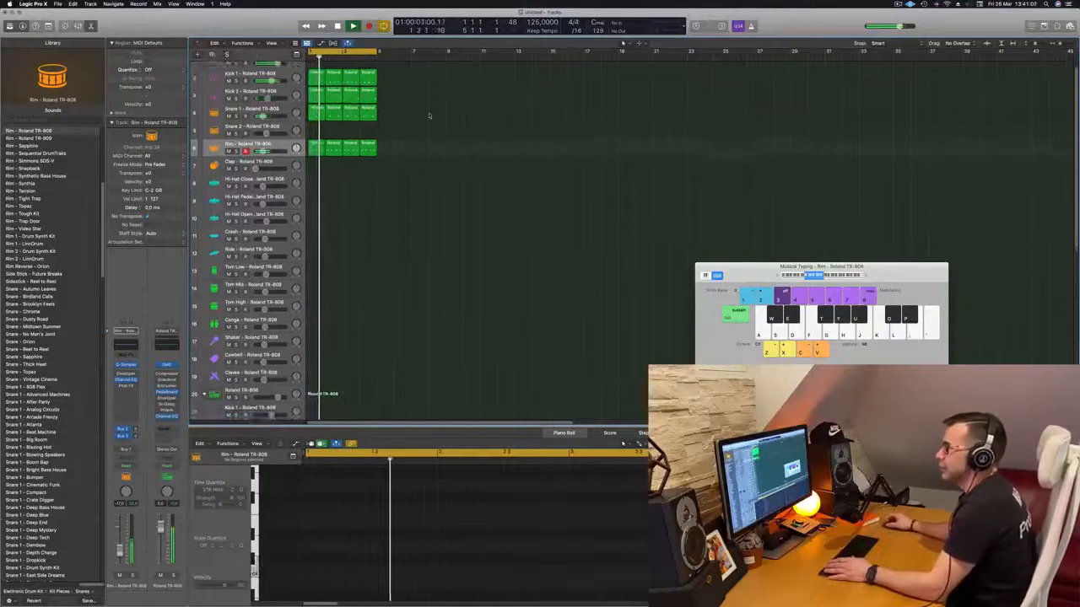
scroll(445, 184, up, 1)
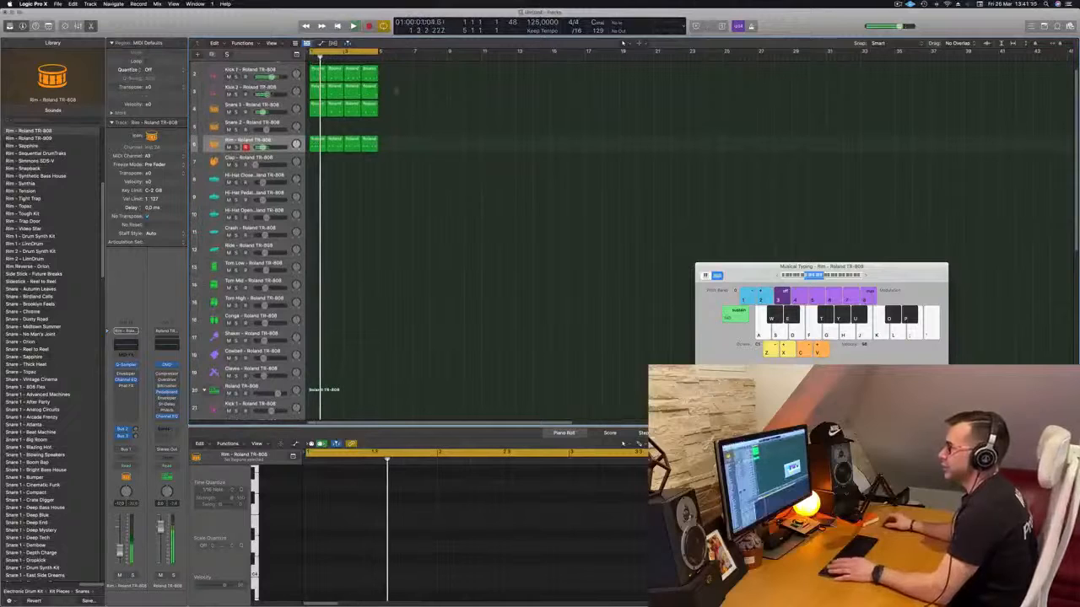
drag(320, 75, 317, 178)
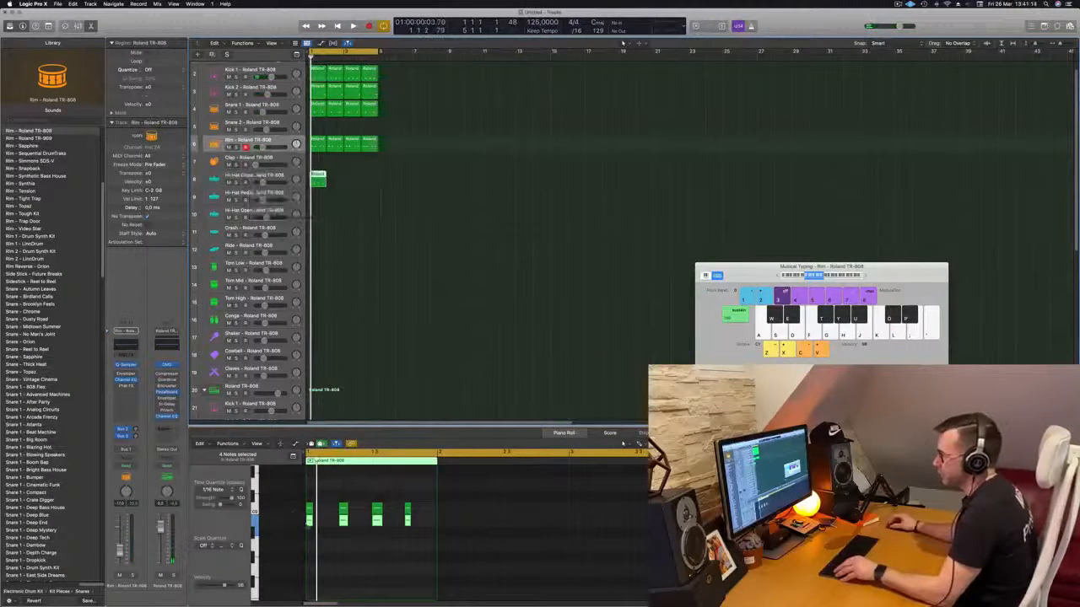
click(320, 543)
key(super+a)
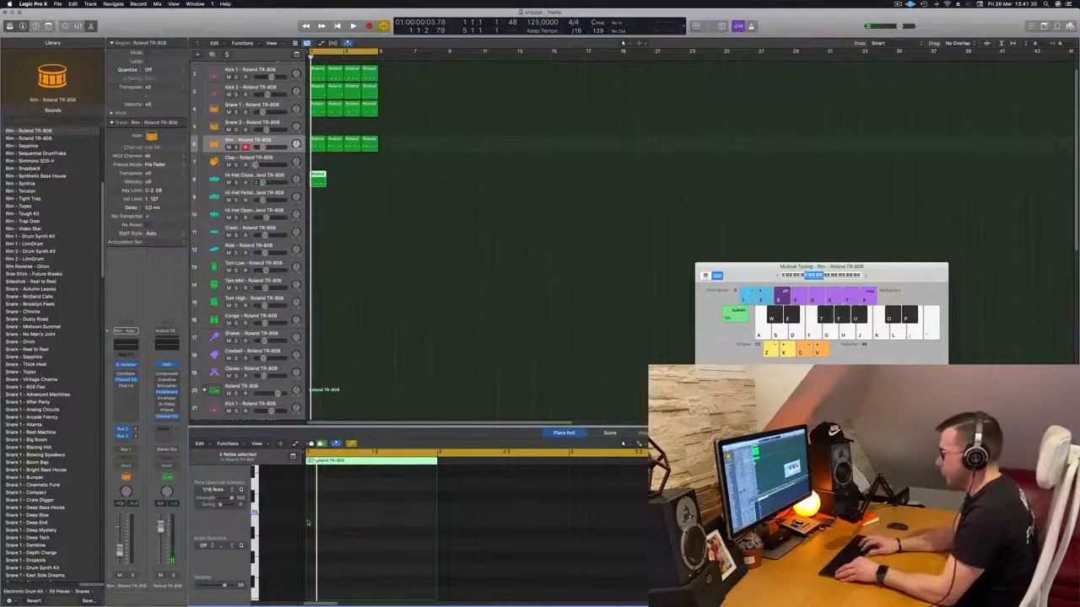
key(space)
- Copy the Hi-Hat Closed region to fill four bars
drag(319, 178, 354, 183)
key(super+Right)
key(super+Right)
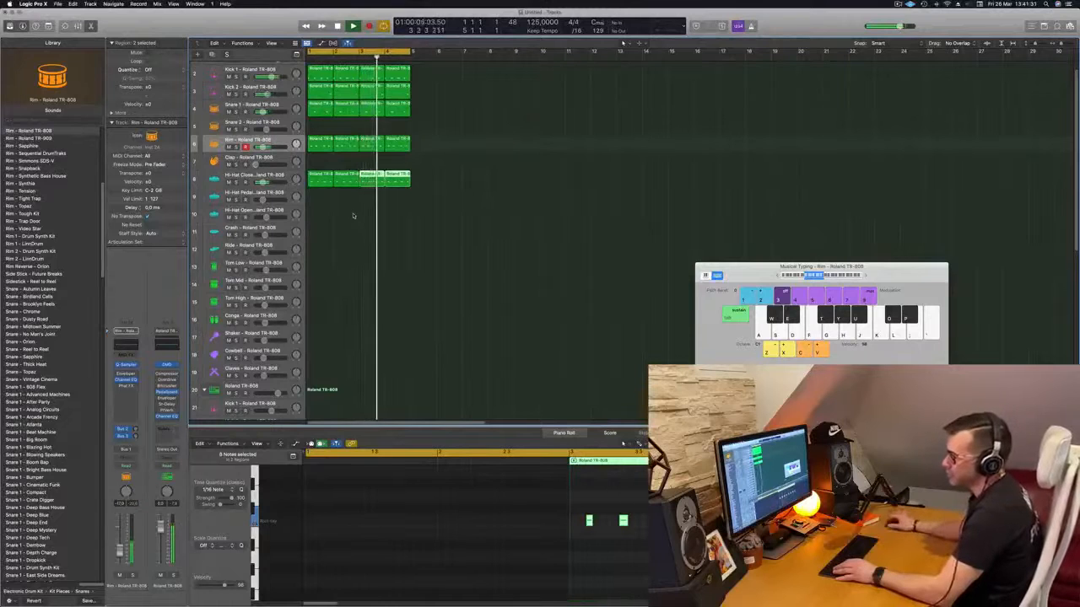
scroll(353, 221, down, 1)
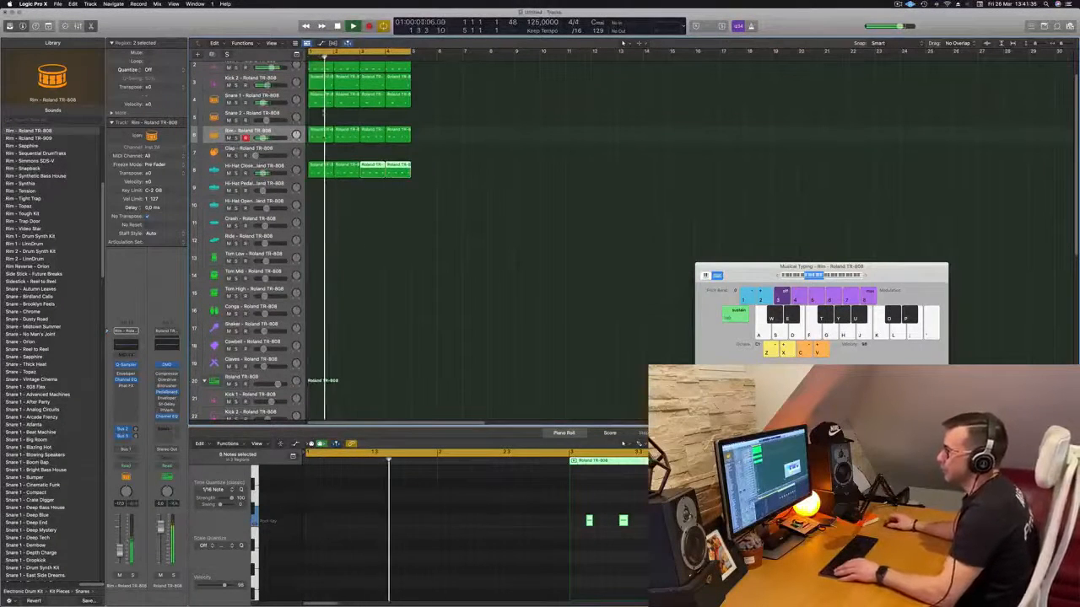
drag(319, 131, 323, 346)
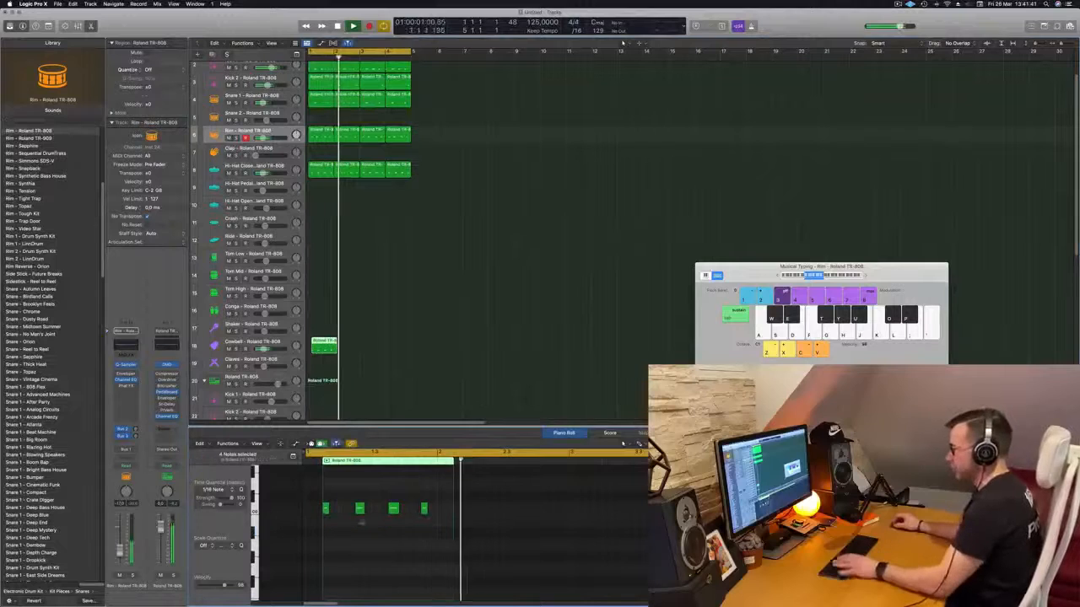
drag(436, 497, 305, 531)
drag(439, 496, 311, 516)
key(alt+shift+Up)
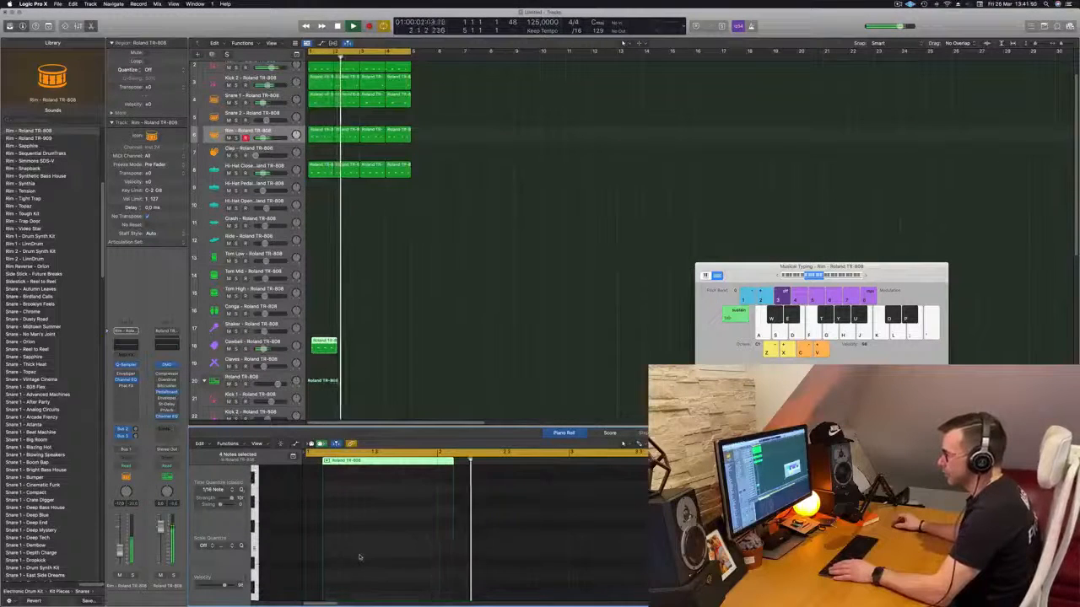
click(325, 346)
key(Delete)
- Select the Cowbell track and try out its sound with a few notes over the playing loop
key(space)
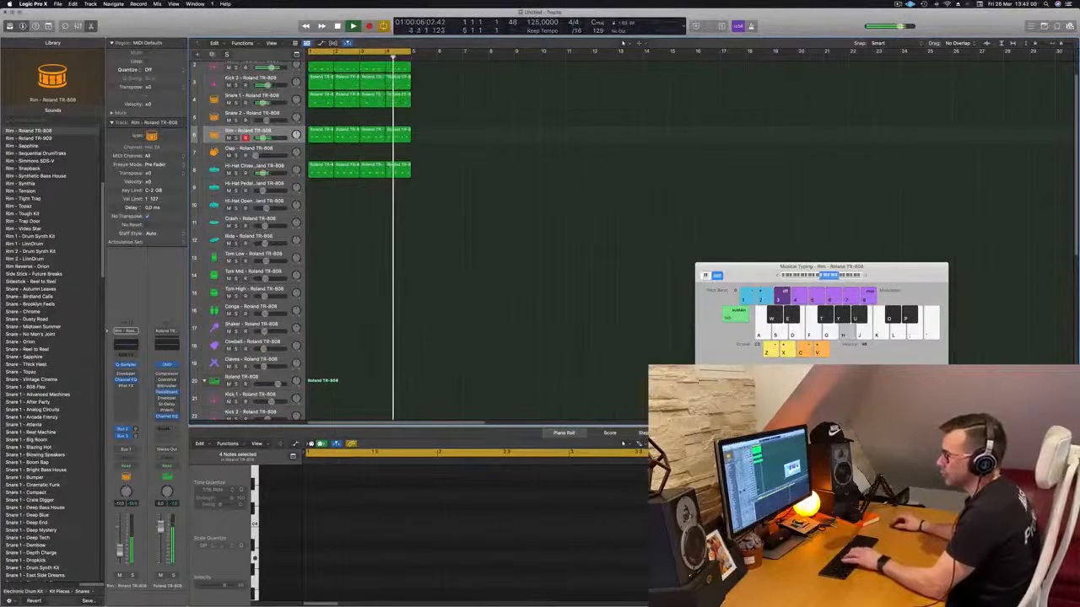
click(237, 340)
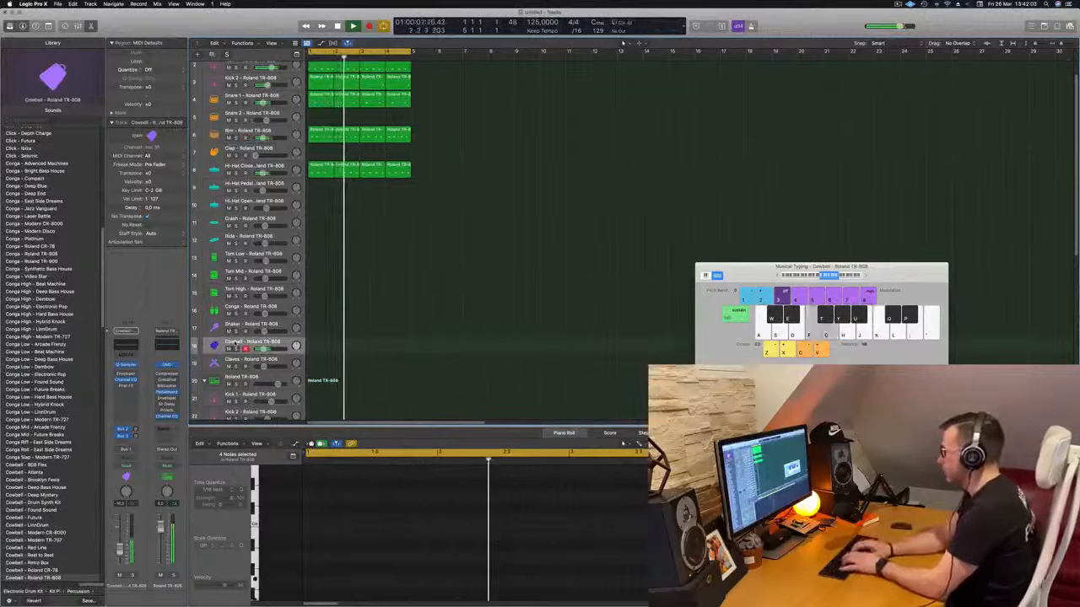
key(f)
key(f)
key(f)
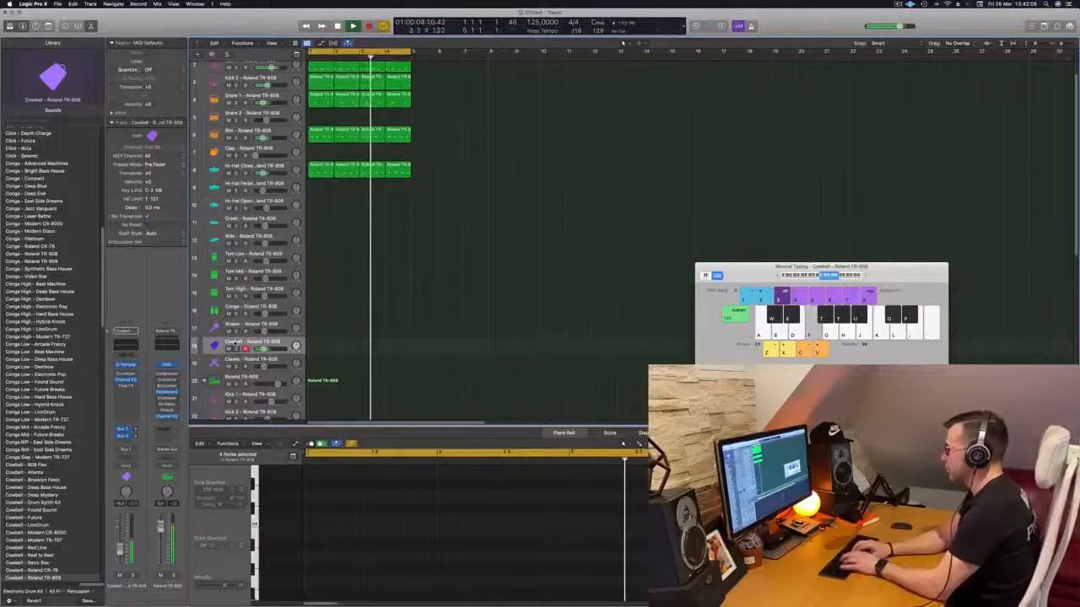
key(j)
key(f)
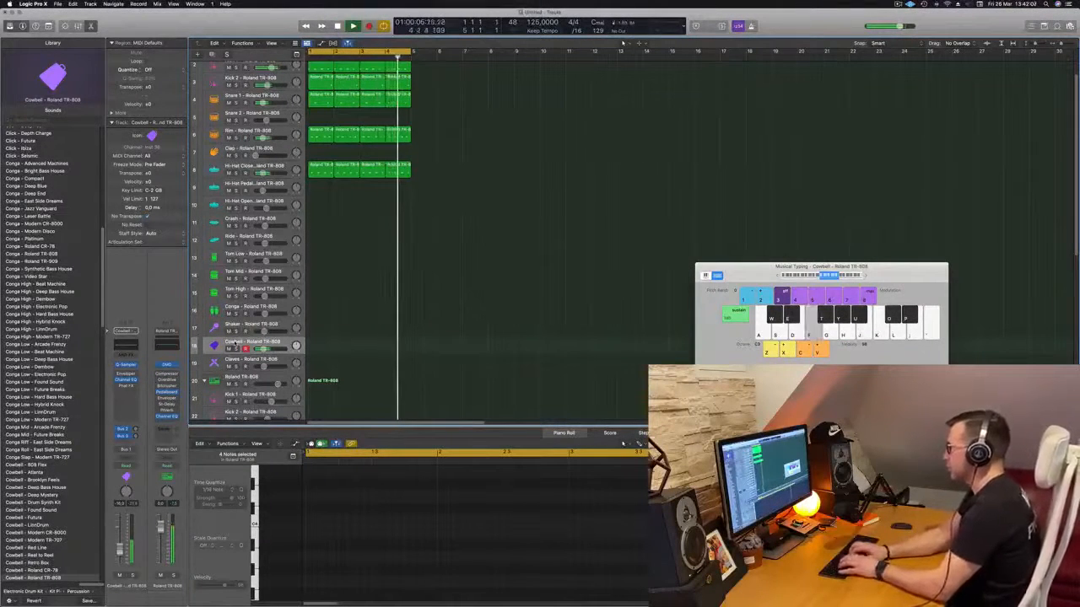
key(f)
key(f)
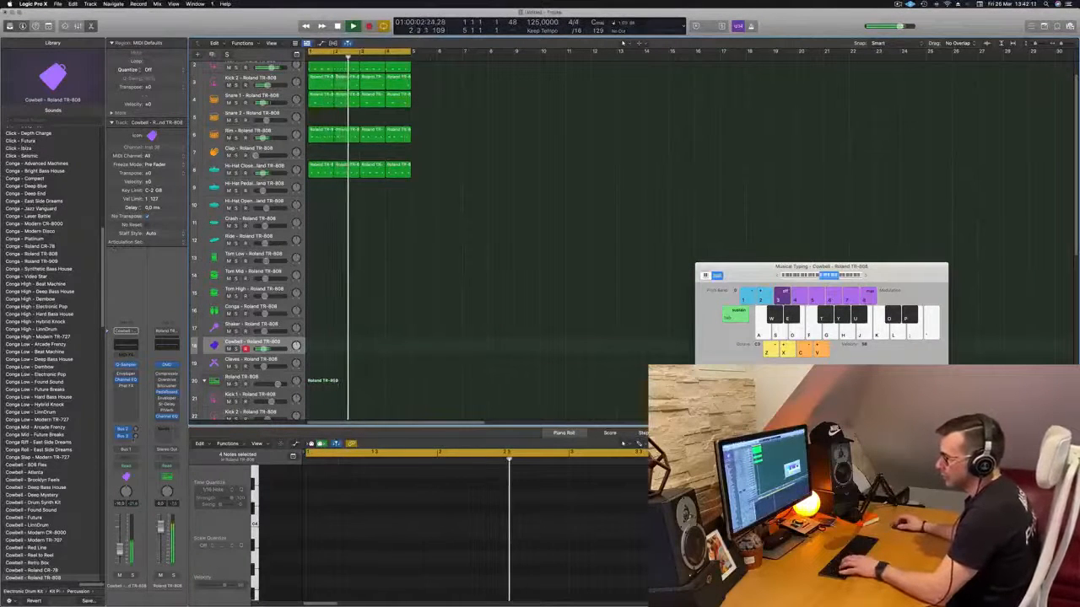
- Adjust the Cowbell track's send levels to the reverb on Bus 2 and the delay on Bus 3
drag(135, 429, 135, 432)
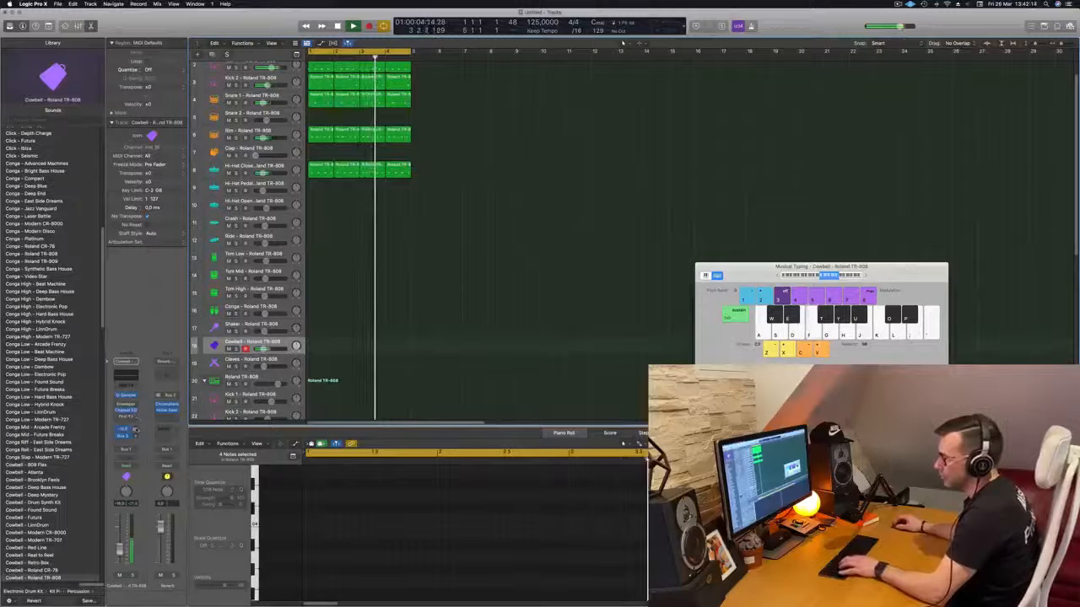
key(f)
drag(136, 436, 136, 430)
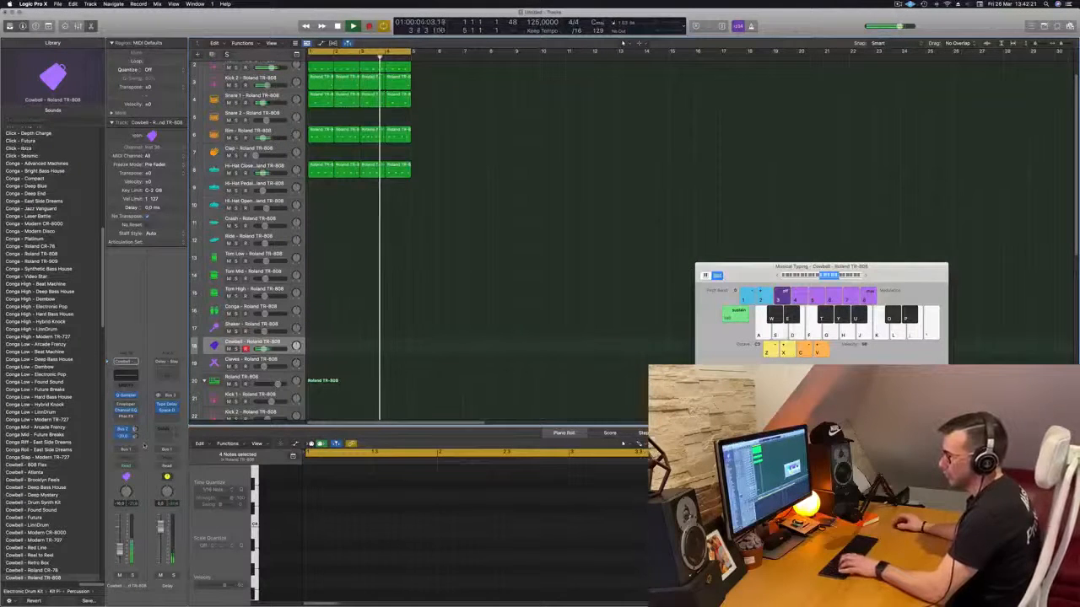
- Rehearse a cowbell pattern at different pitches against the looping beat
key(s)
key(s)
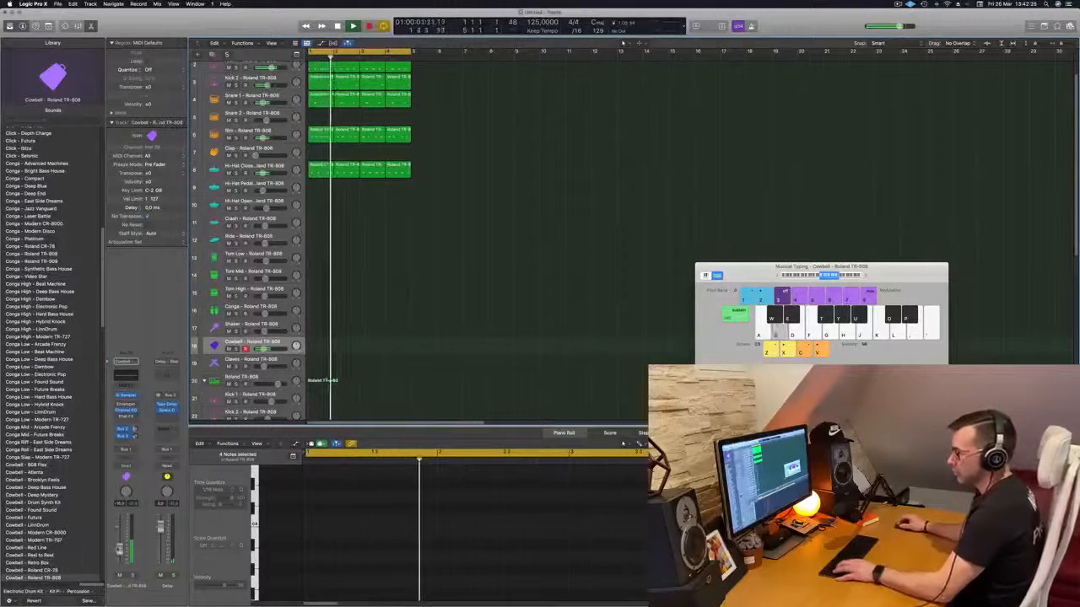
key(a)
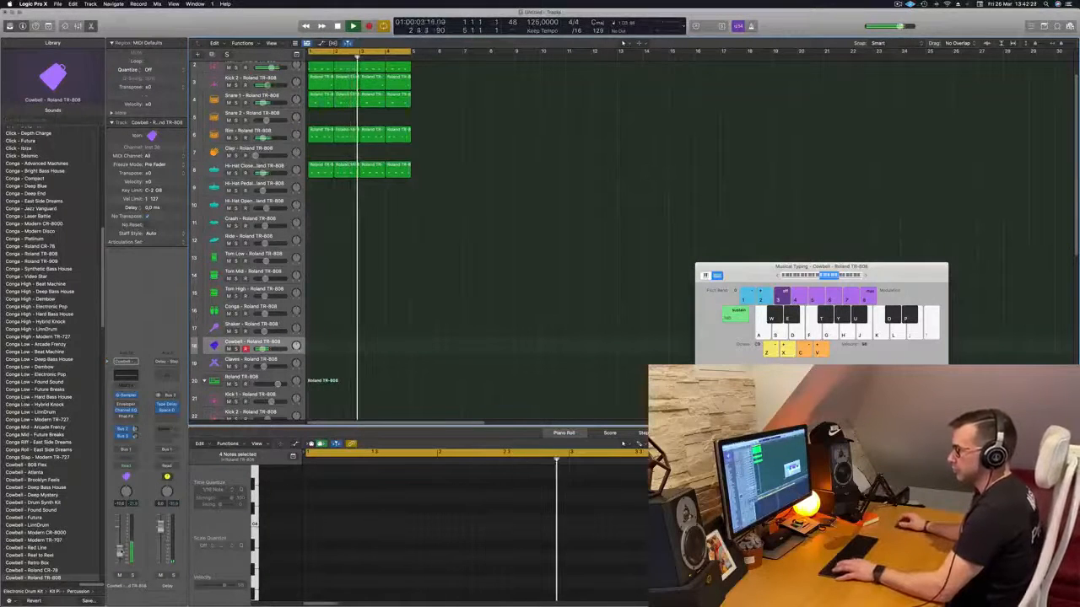
key(a)
key(s)
key(s)
key(a)
key(k)
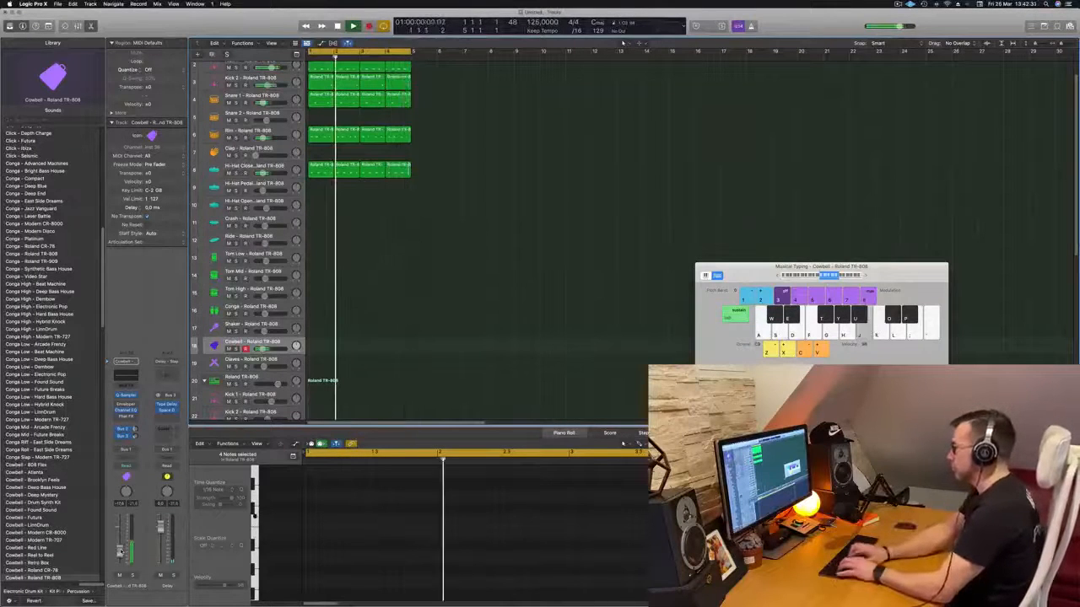
key(a)
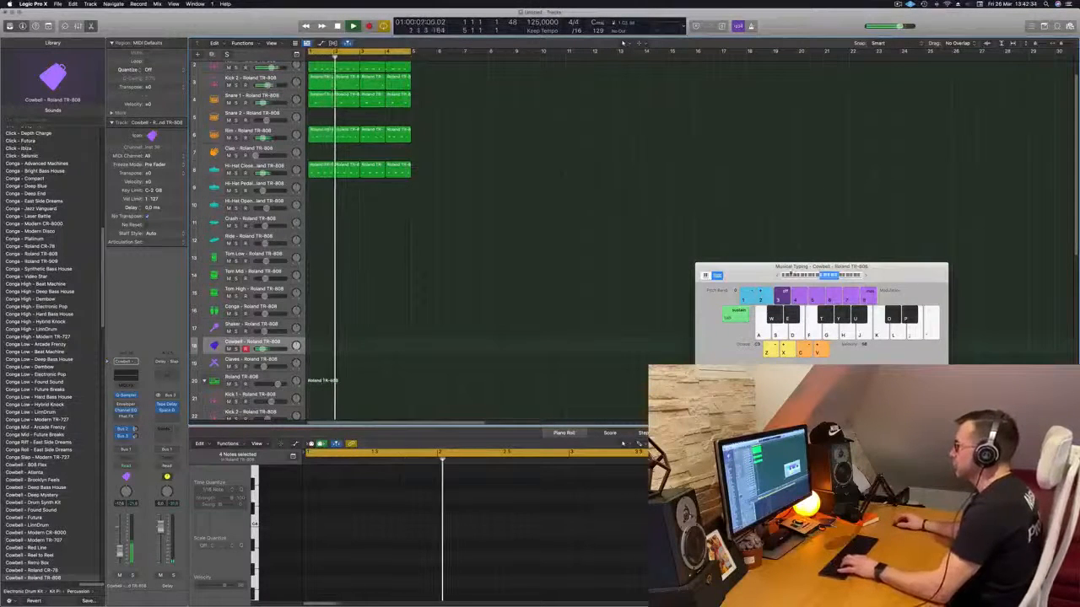
key(k)
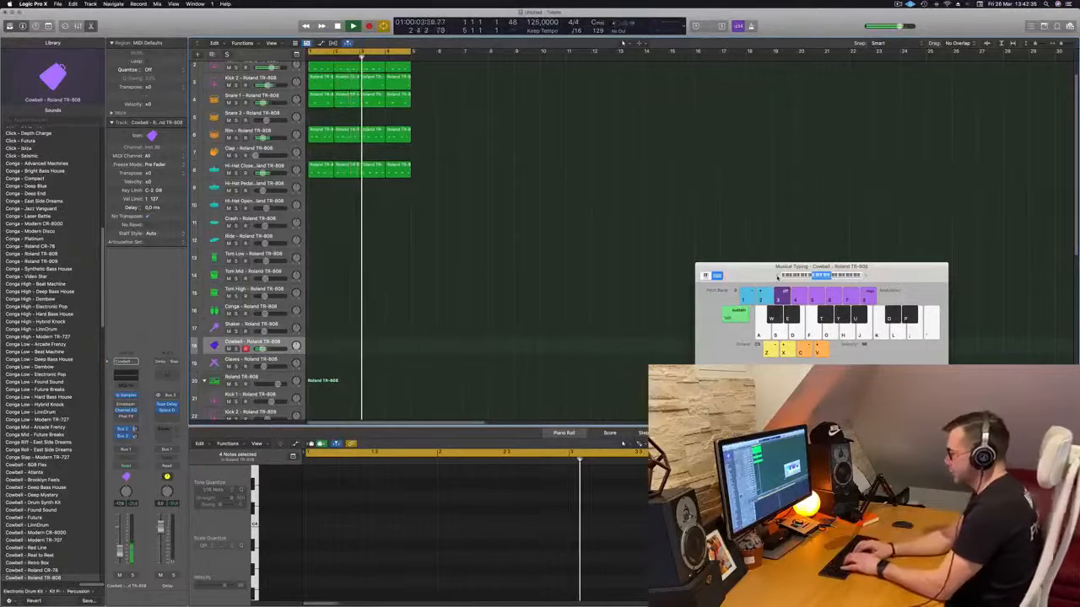
- Try out further cowbell note combinations over the playing four-bar loop before recording
key(k)
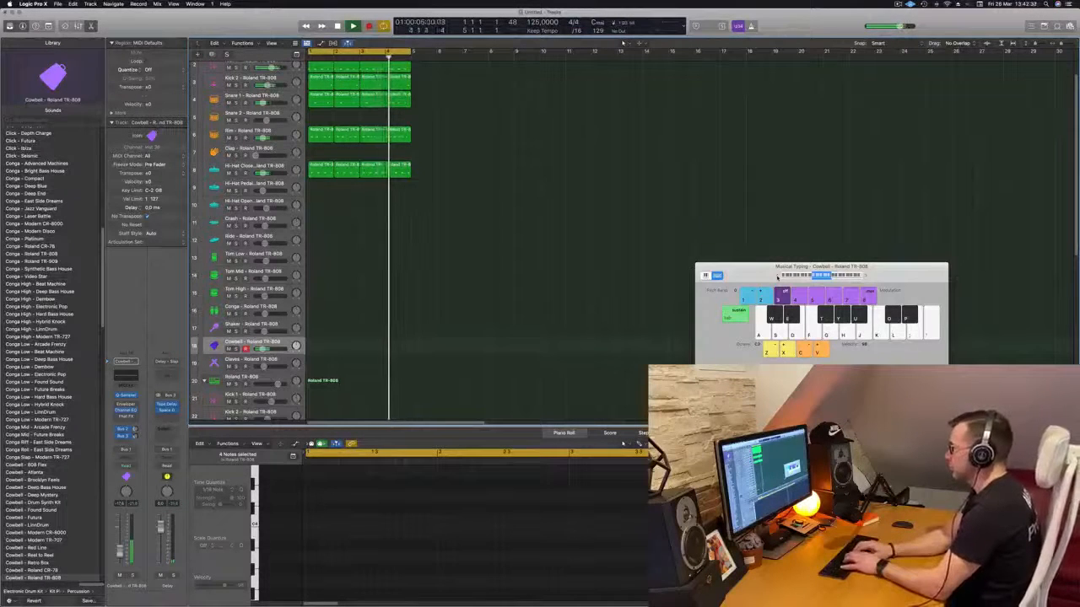
key(f)
key(f)
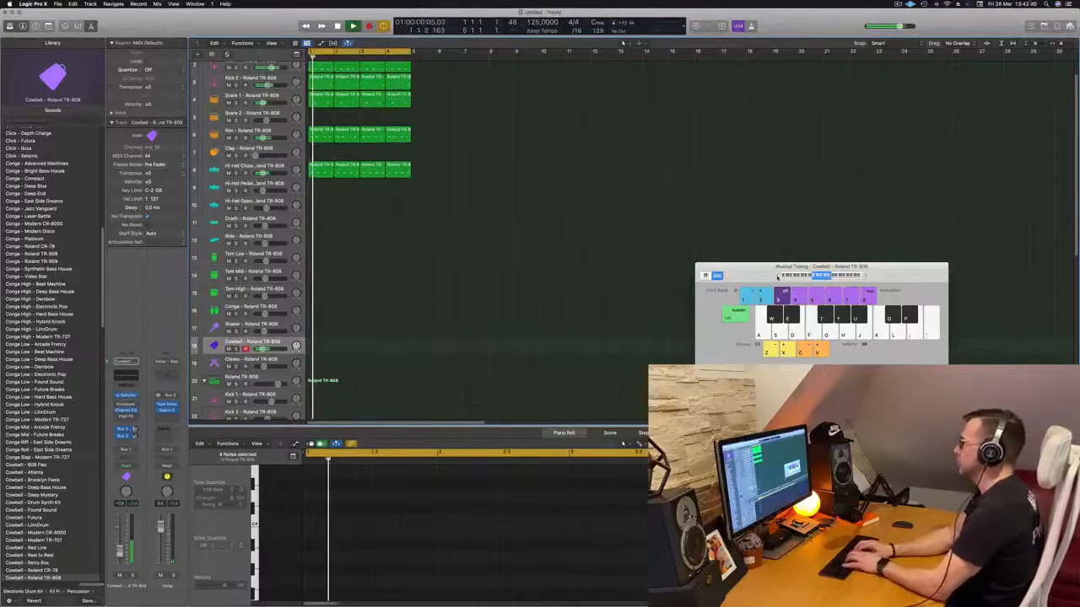
key(semicolon)
key(j)
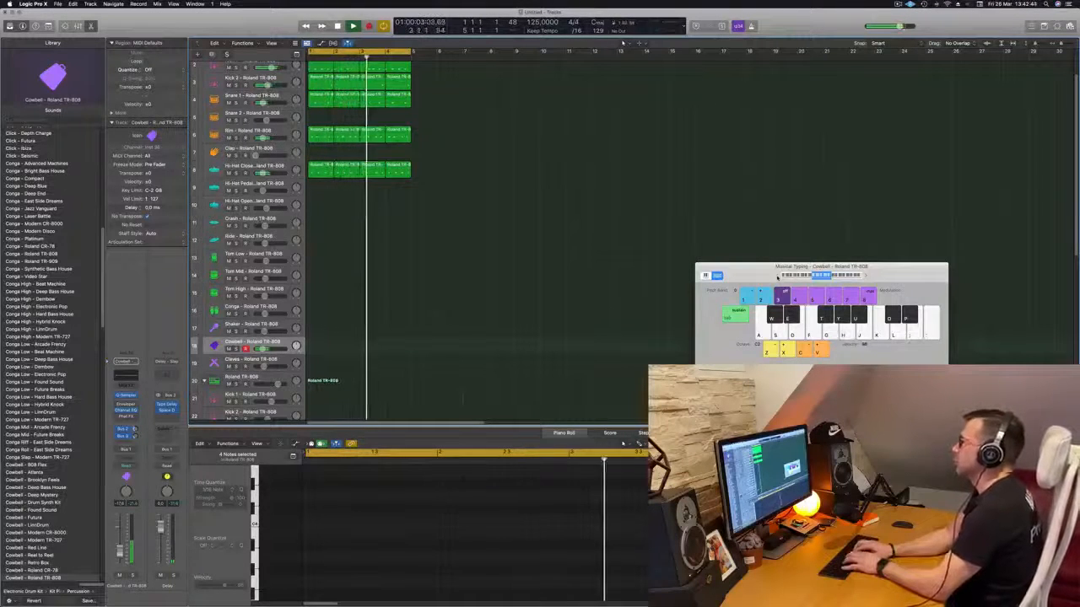
key(j)
key(h)
key(h)
- Record a pitched cowbell melody on the Cowbell track over the looping beat
key(r)
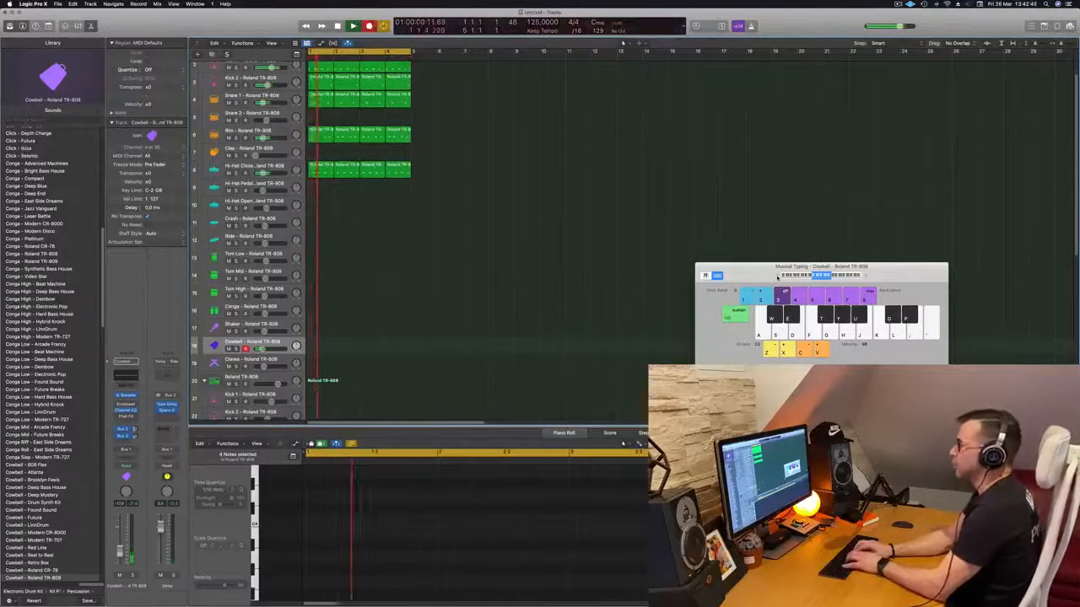
key(j)
key(h)
key(h)
key(g)
key(g)
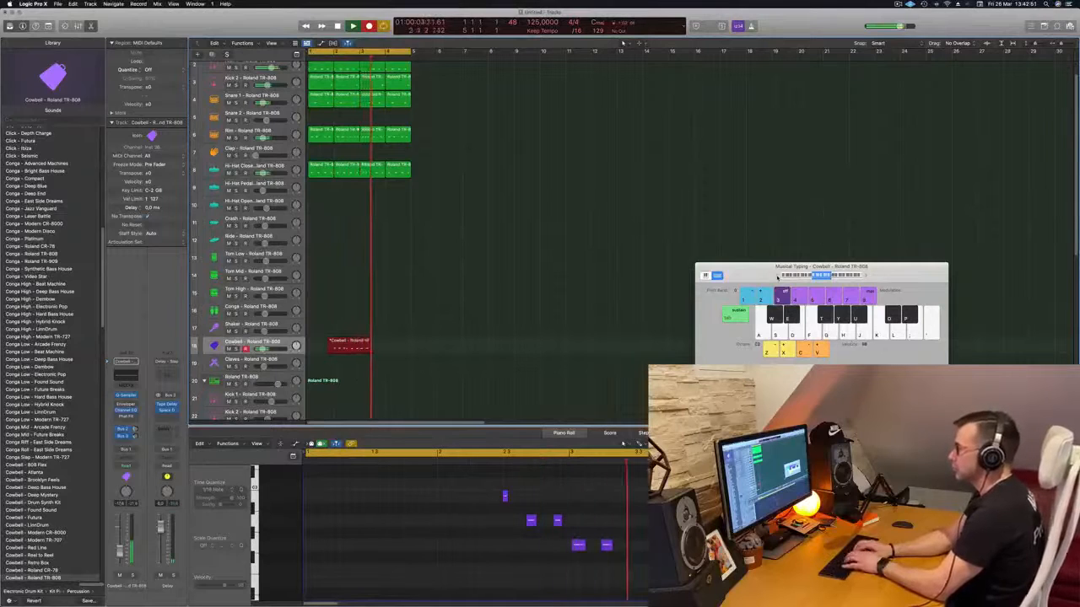
key(semicolon)
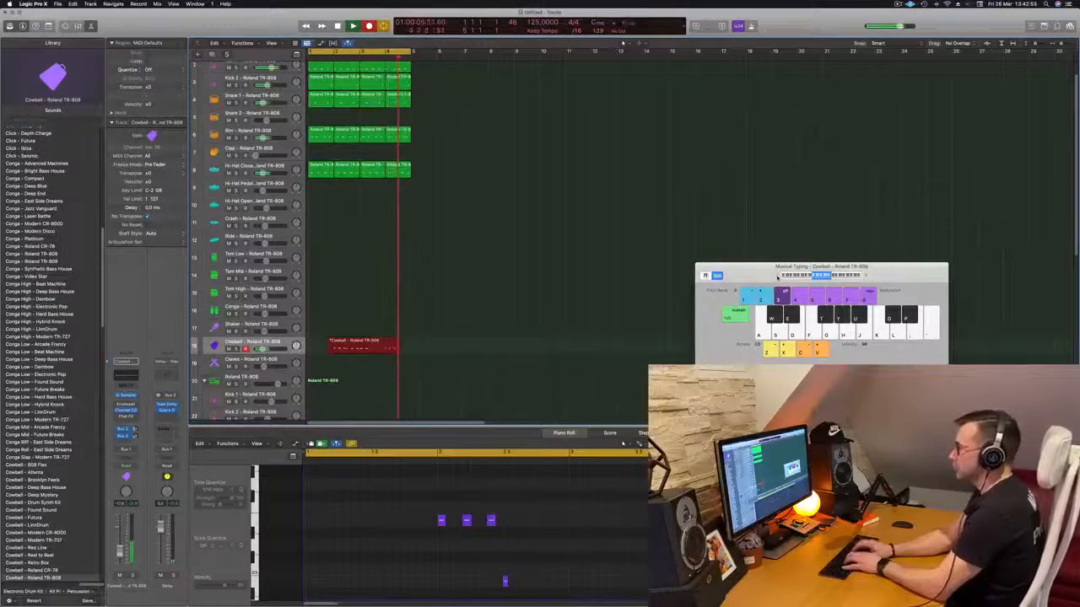
key(space)
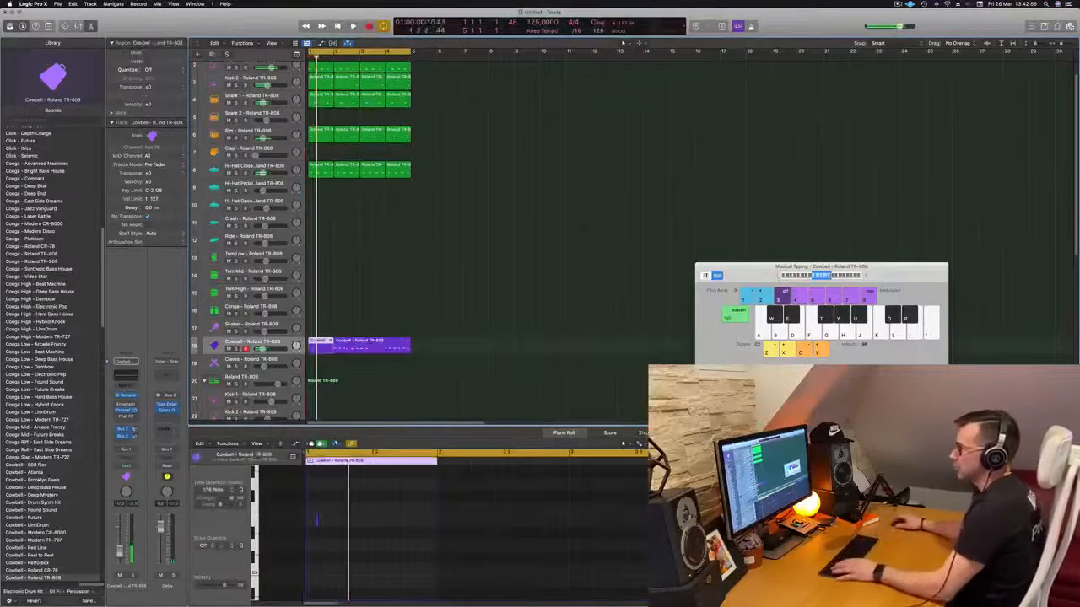
- Delete the recorded Cowbell material after bar 1, keeping only the first one-bar region
super+click(385, 344)
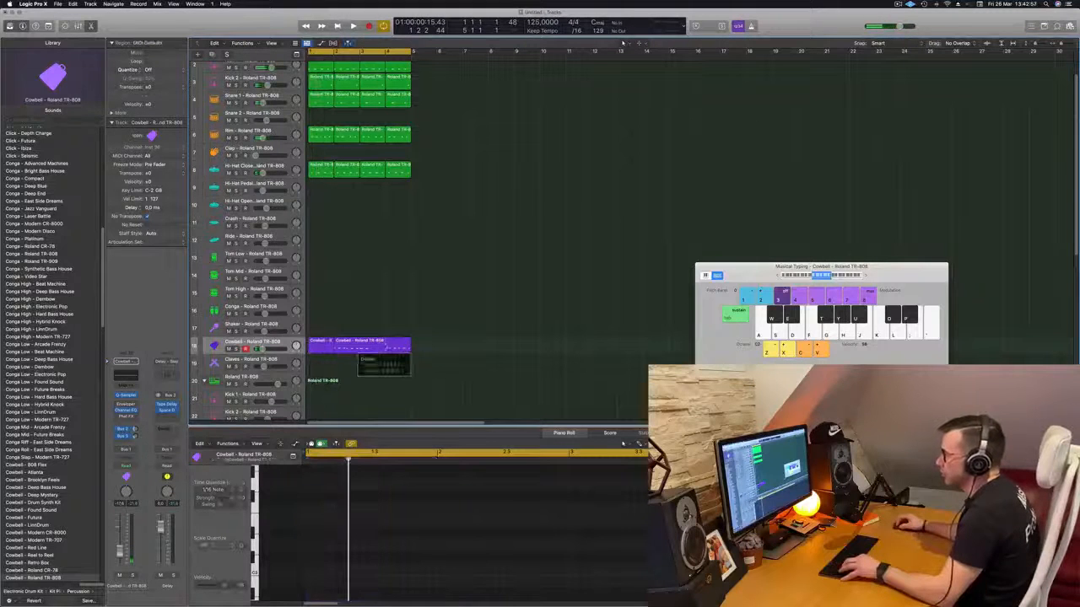
click(594, 200)
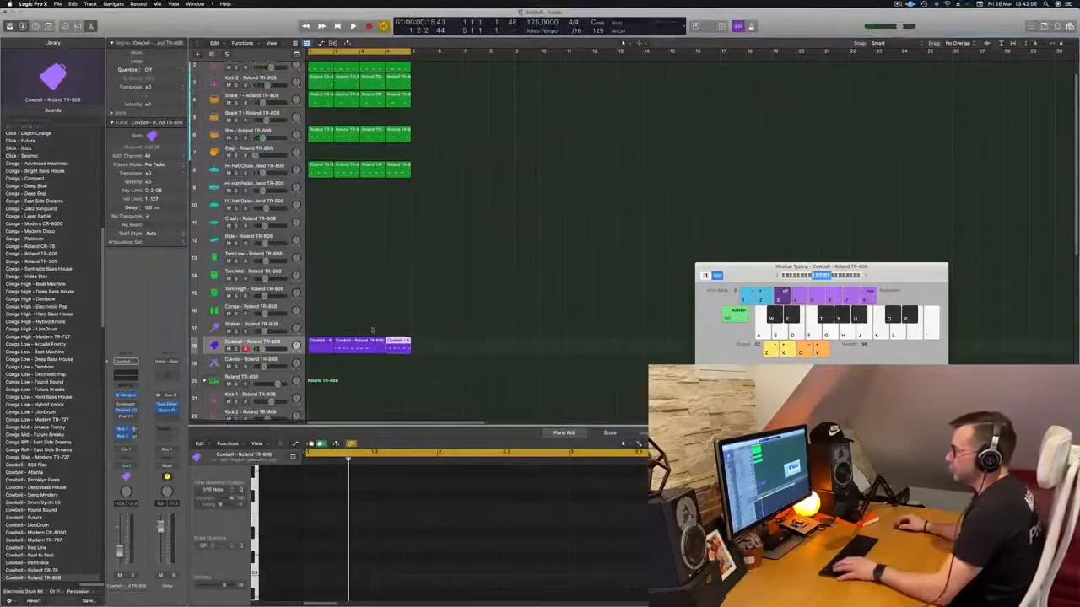
mouse_move(326, 332)
mouse_down()
mouse_move(361, 342)
mouse_move(328, 346)
mouse_up()
key(Delete)
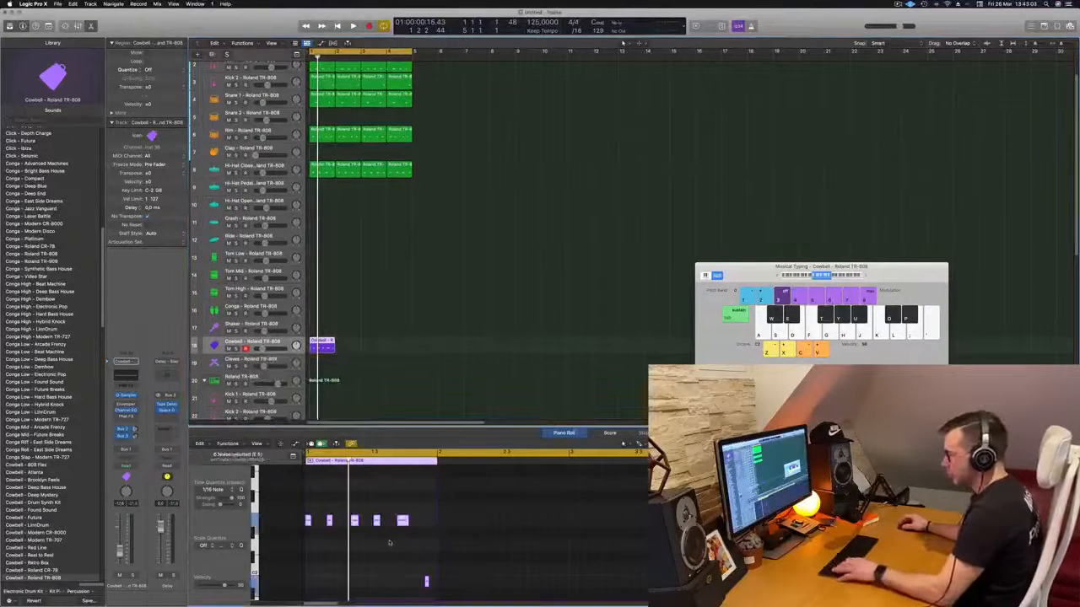
- Copy the one-bar Cowbell region to bar 2 and raise the pitch of the copy's last note
key(space)
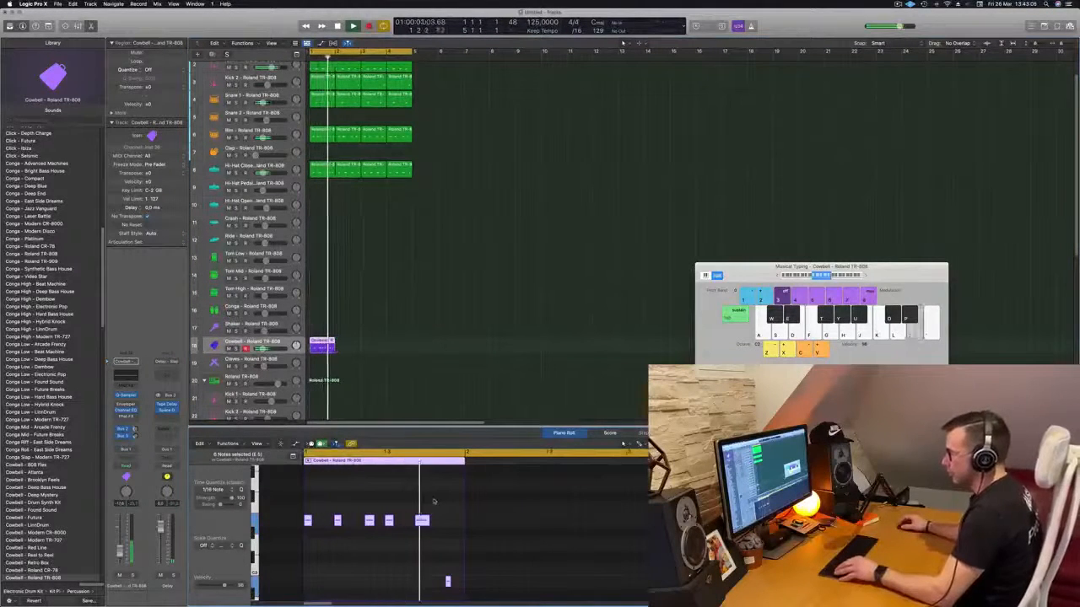
drag(325, 347, 351, 349)
click(568, 580)
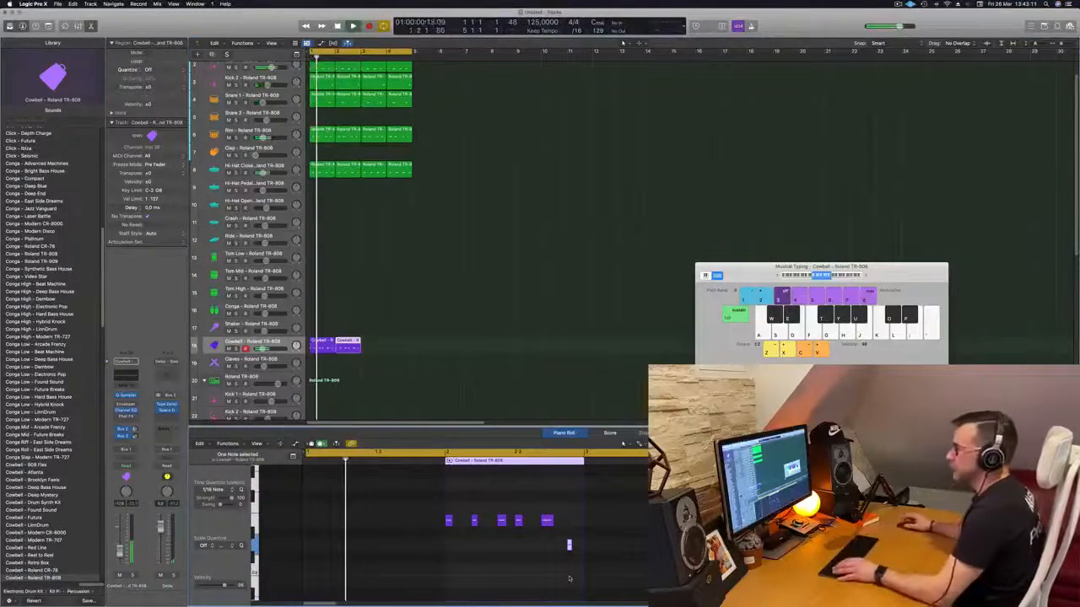
- Copy the two Cowbell regions to bars 3 and 4 so the pattern fills the four-bar loop
scroll(455, 237, up, 1)
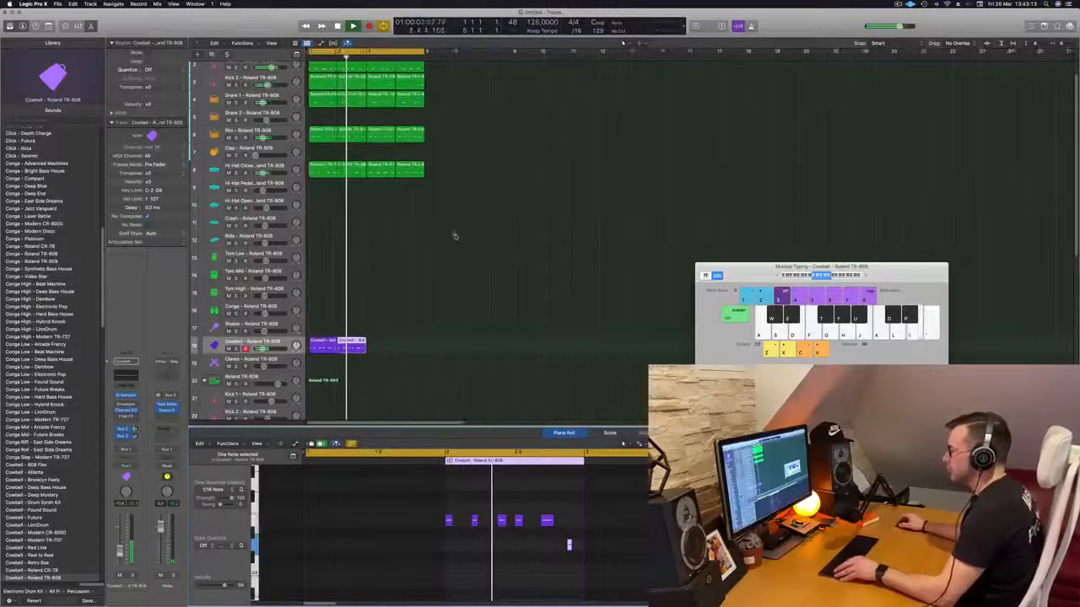
scroll(463, 246, down, 10)
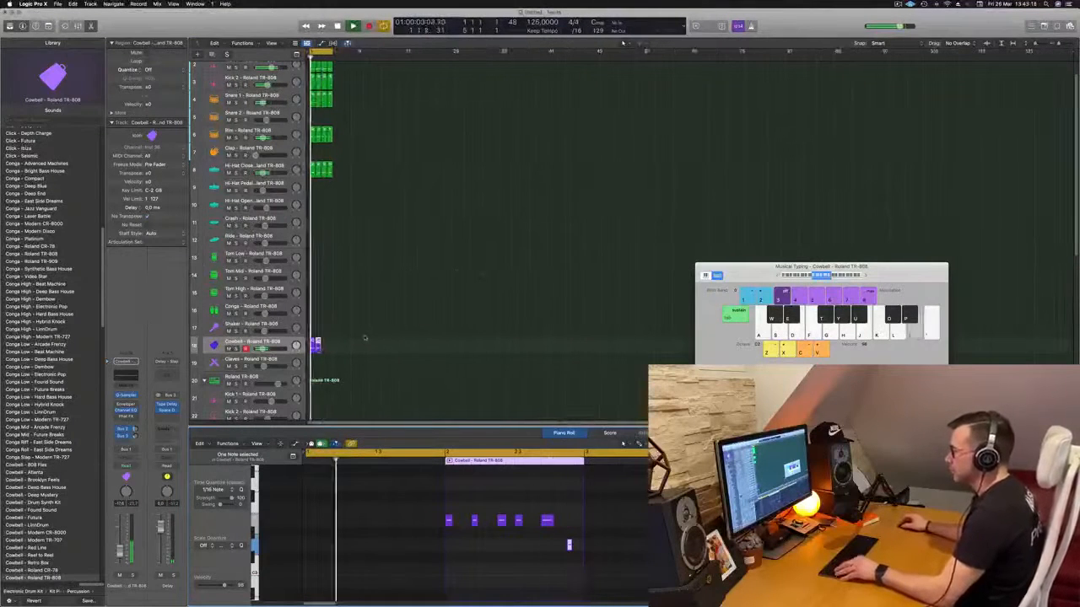
scroll(366, 338, up, 8)
mouse_move(388, 339)
mouse_down()
mouse_move(317, 353)
mouse_move(372, 349)
mouse_up()
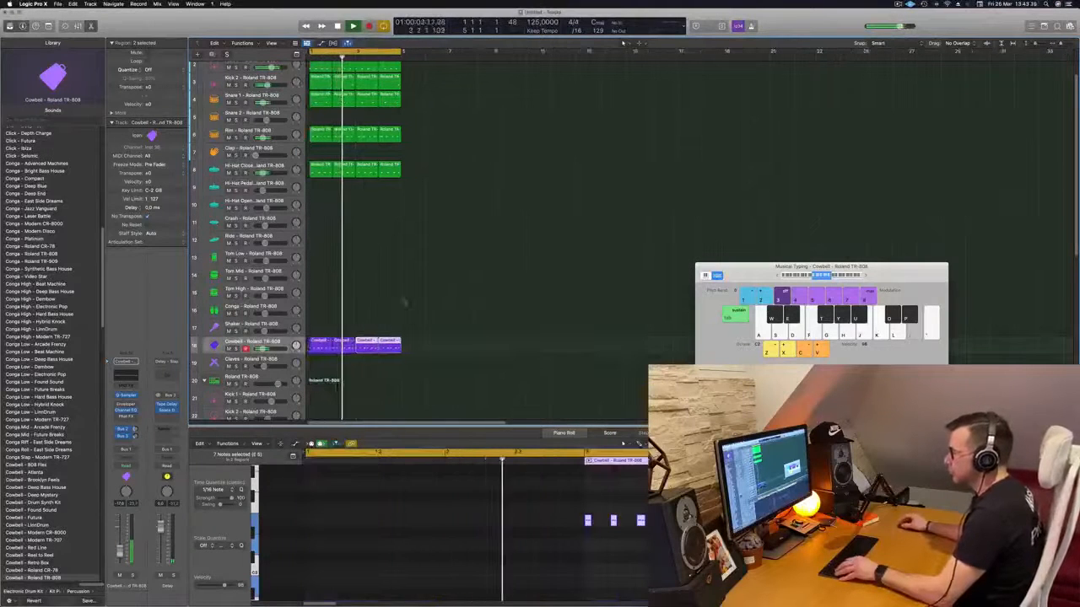
scroll(372, 246, down, 2)
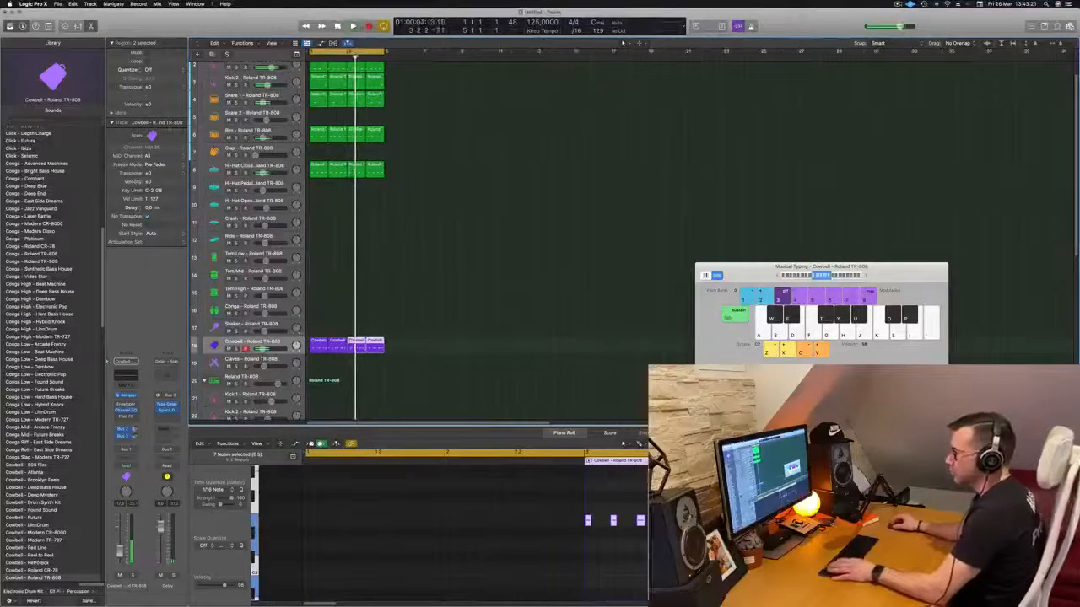
- Enable Phat FX on the Cowbell track and audition presets such as Bright Dirt, Dirty Tube Wobble and Filthy Strings over the loop
click(253, 342)
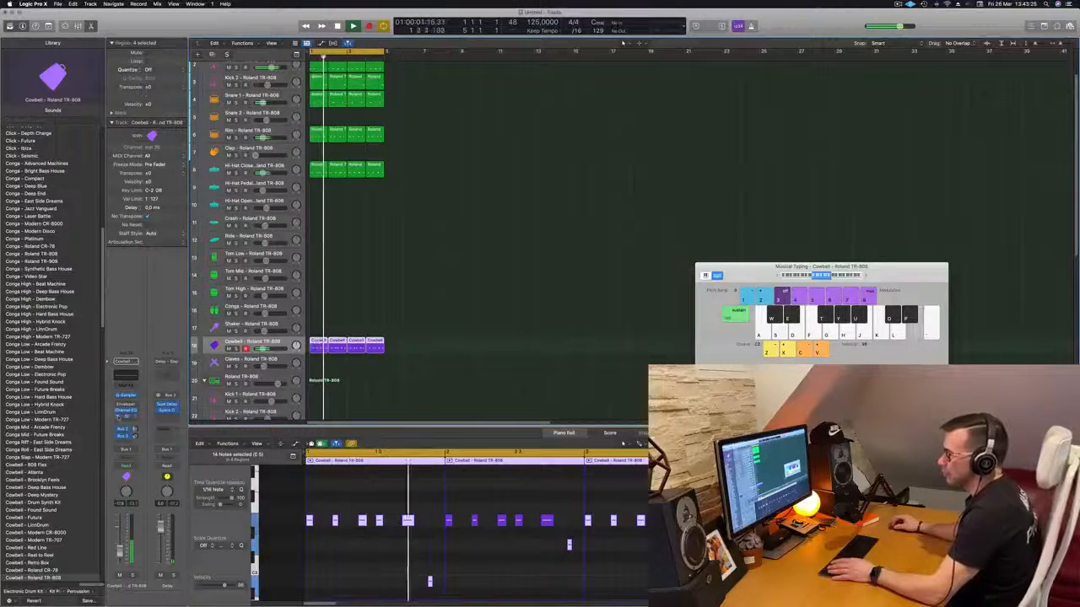
click(126, 417)
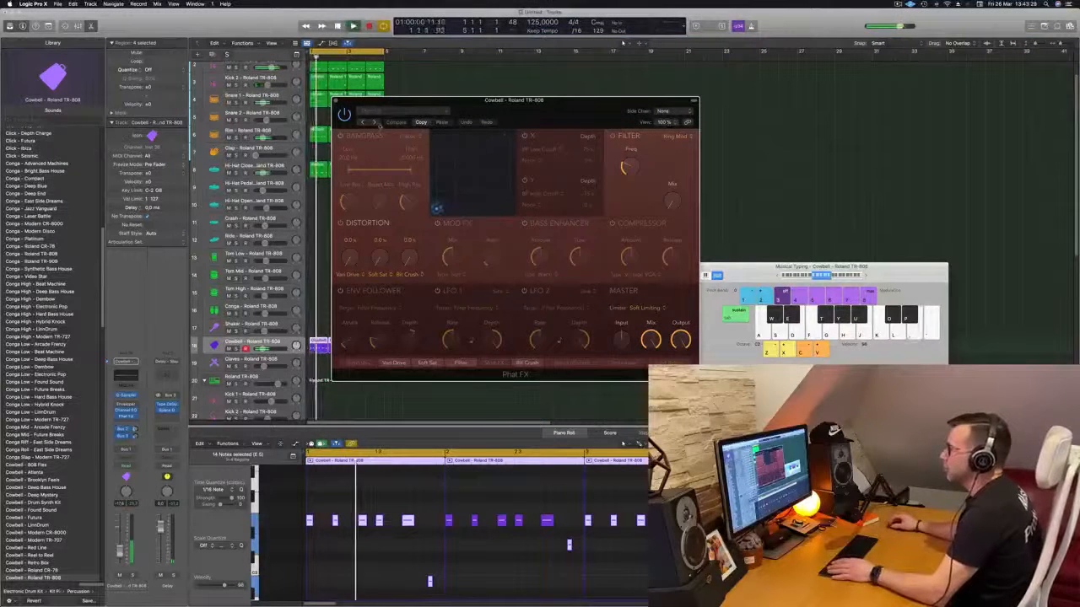
drag(502, 118, 557, 106)
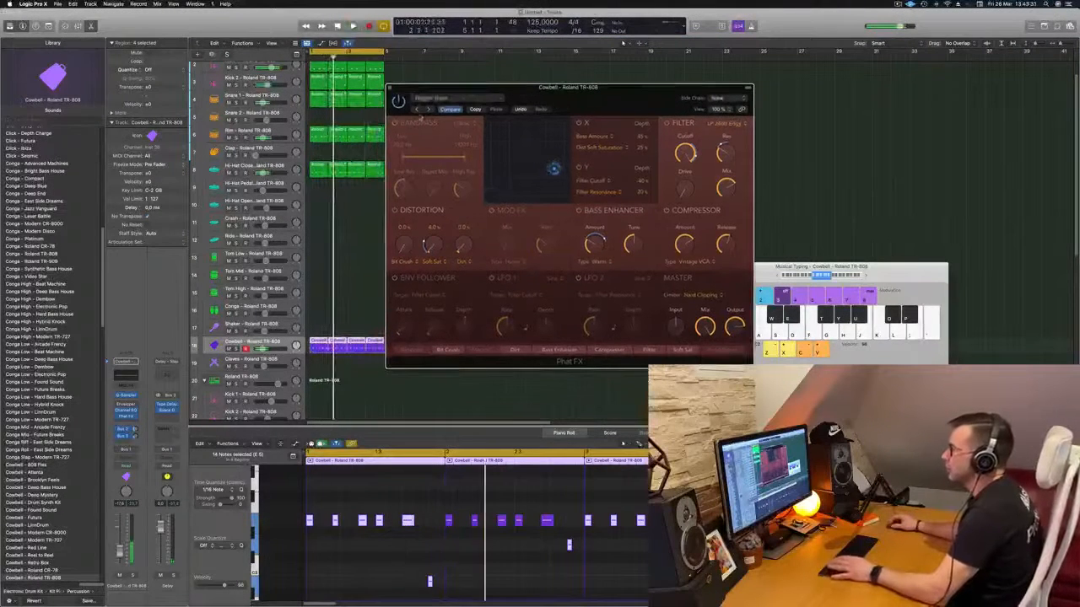
click(427, 111)
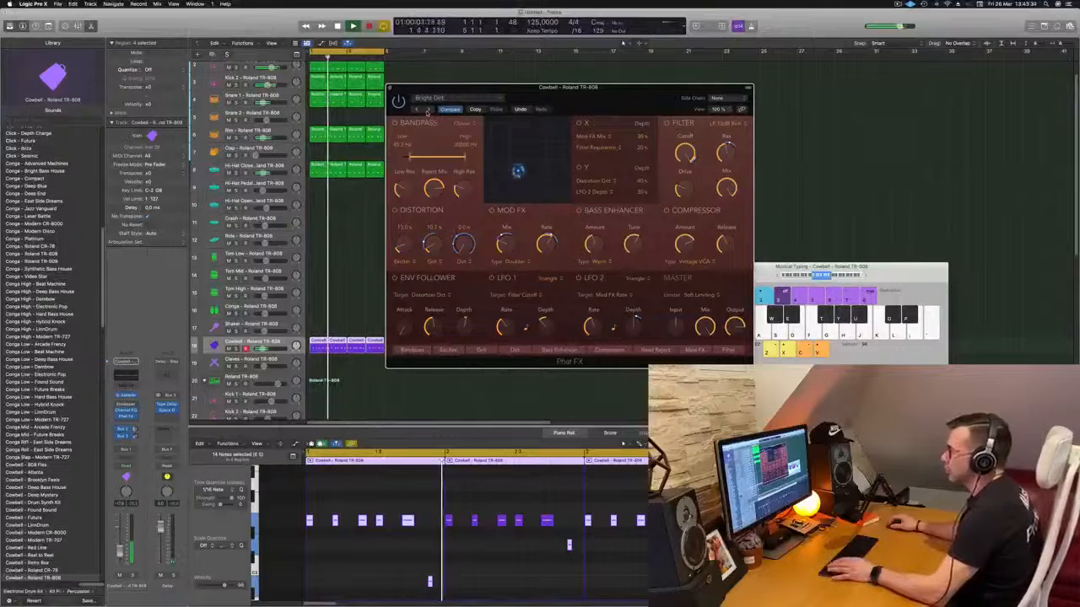
click(427, 110)
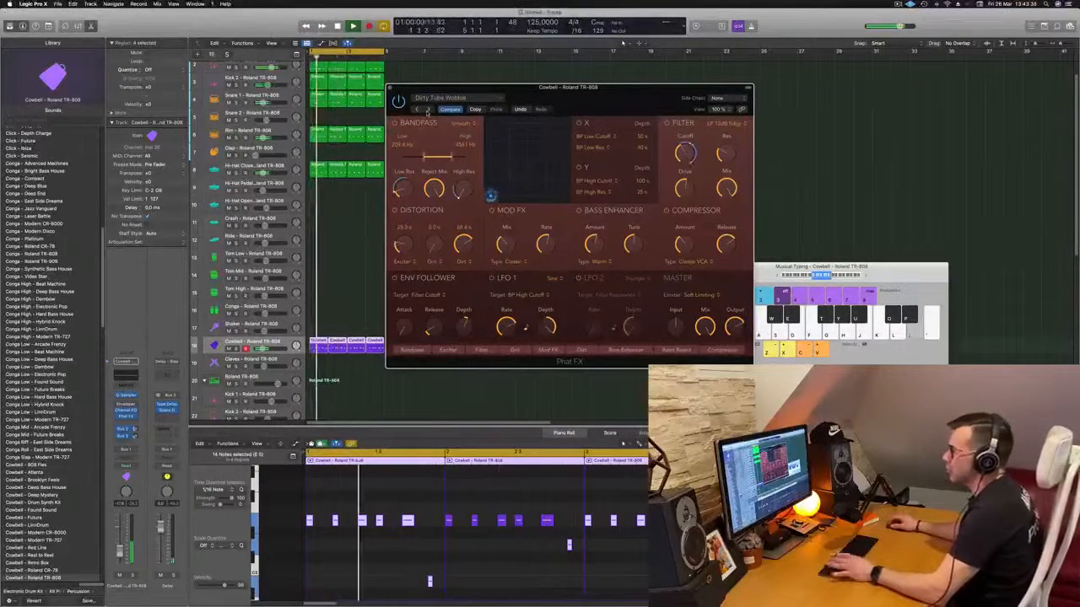
click(427, 111)
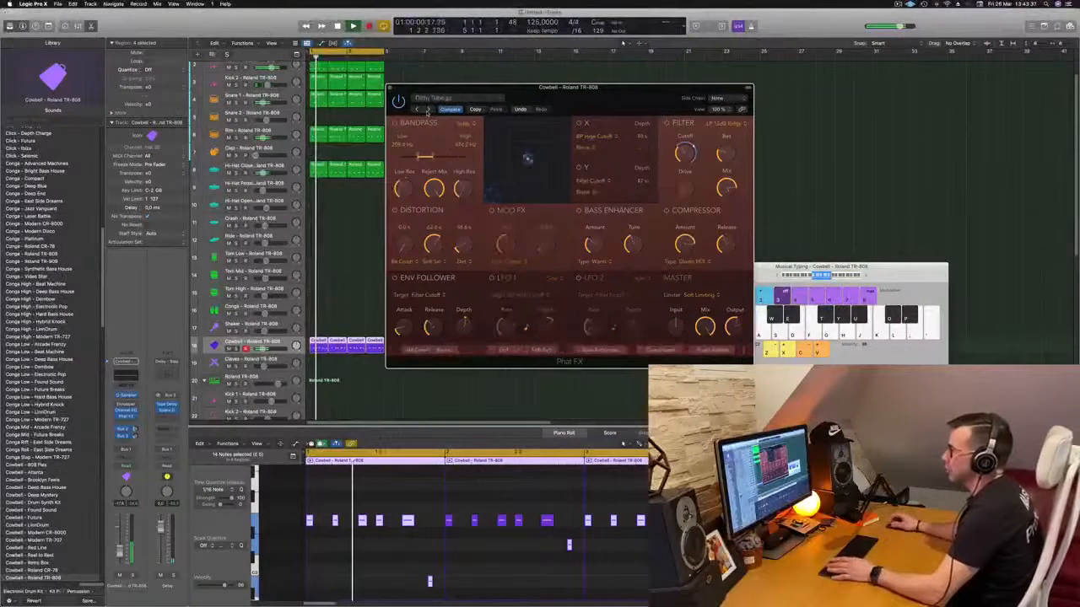
click(427, 111)
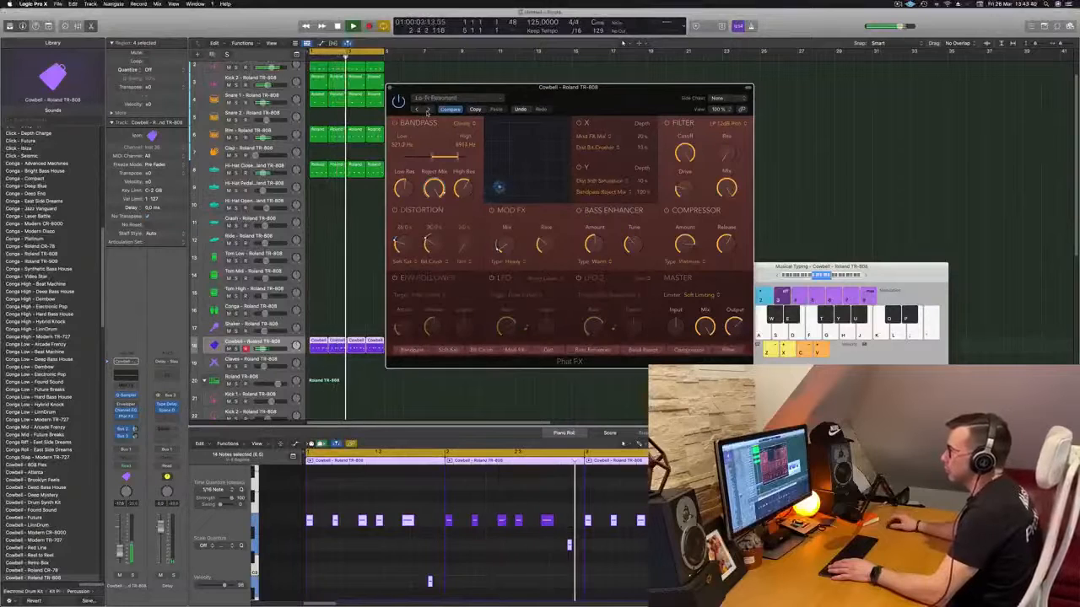
click(427, 111)
- Audition more Phat FX presets, including Massive Wobbly, choose Sharp Spike for the cowbell and close the plug-in
drag(612, 90, 538, 125)
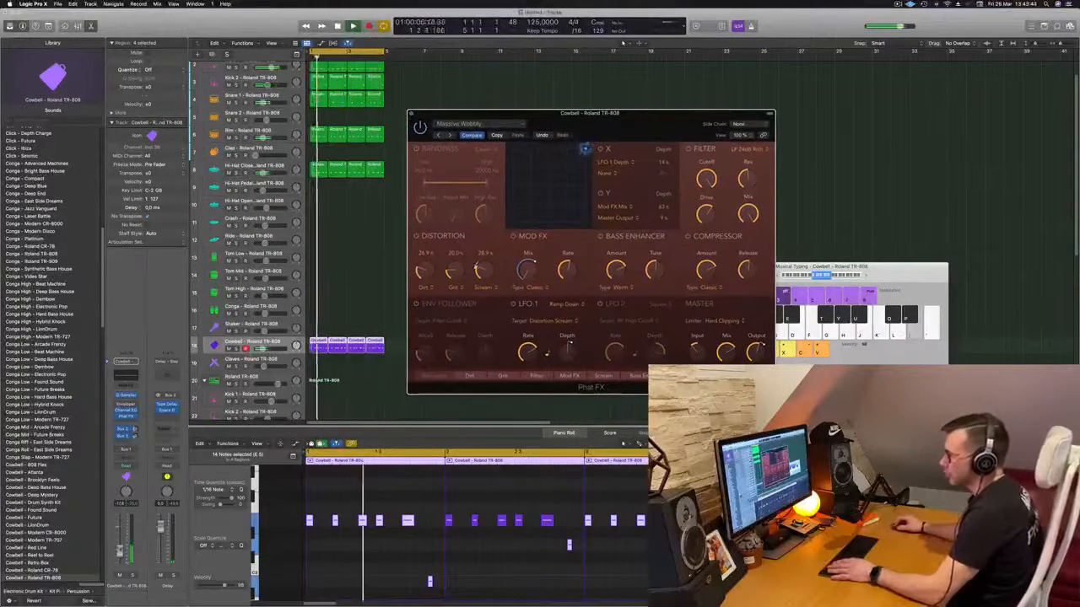
click(452, 136)
click(453, 136)
drag(570, 125, 554, 131)
click(434, 140)
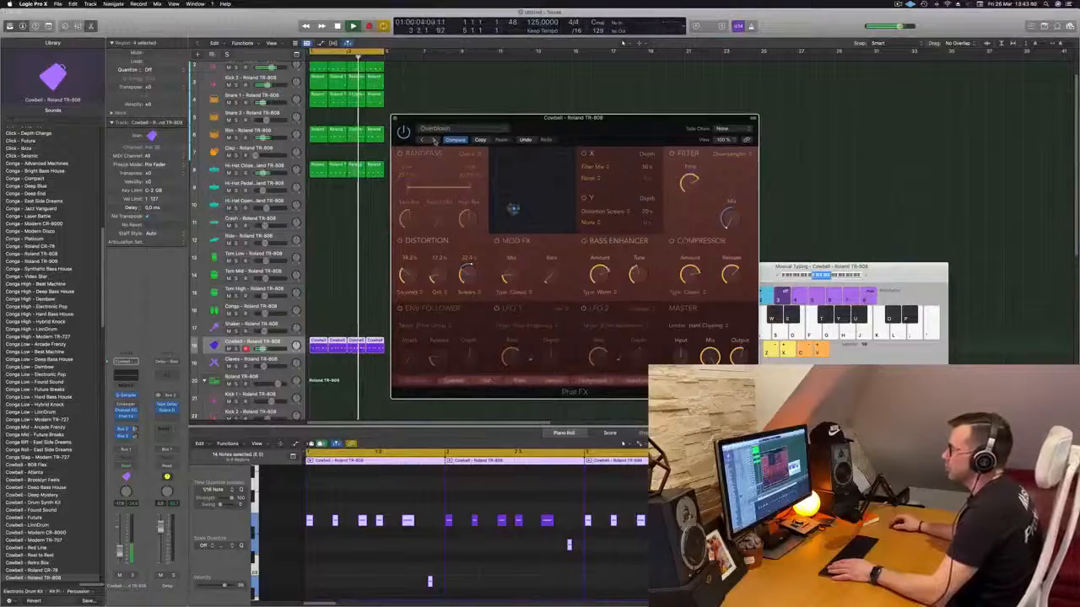
click(435, 140)
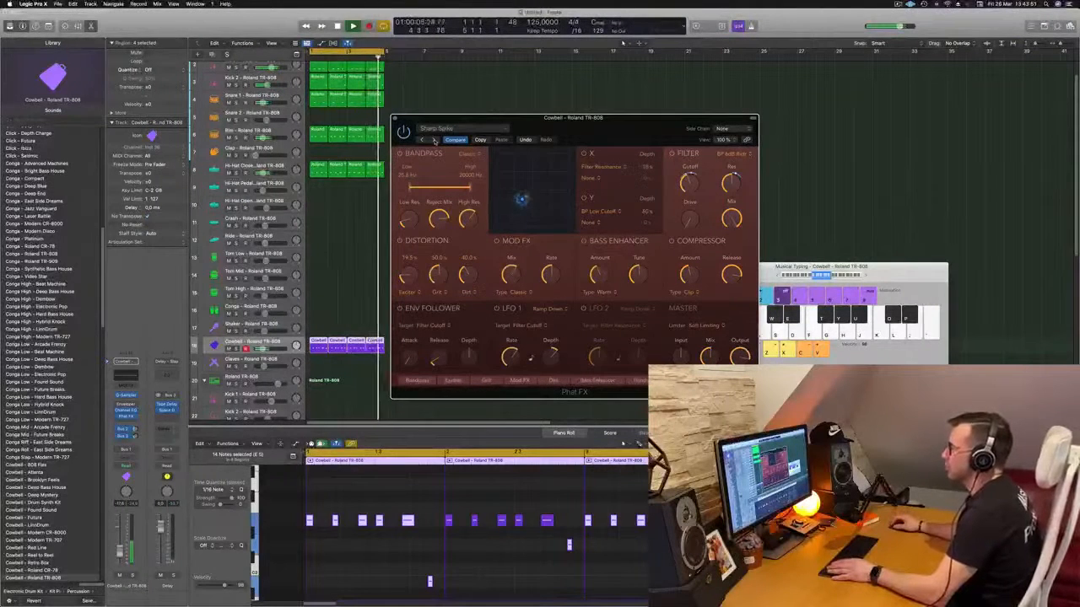
drag(434, 135, 394, 140)
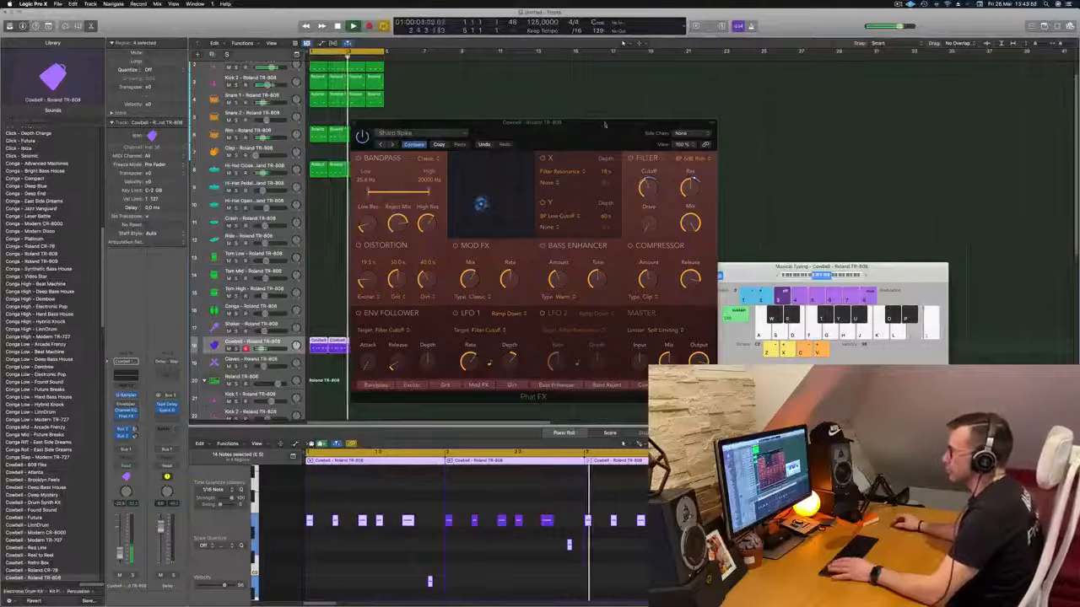
drag(500, 128, 536, 125)
key(super+w)
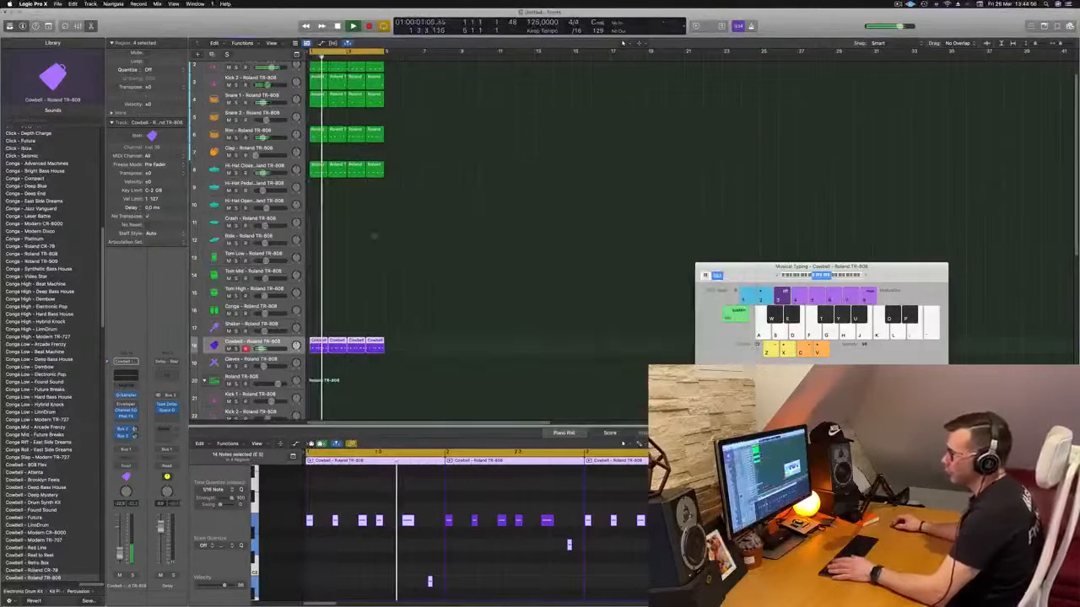
- Copy the first-bar Hi-Hat Closed region to bar 1 of the Tom Low track
scroll(399, 250, down, 3)
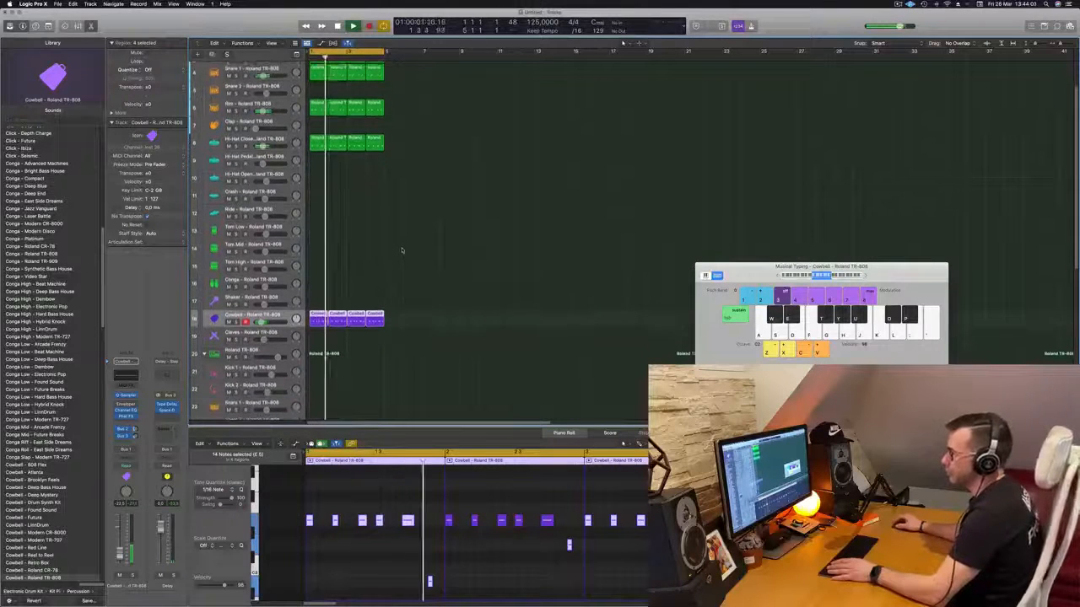
scroll(451, 196, up, 3)
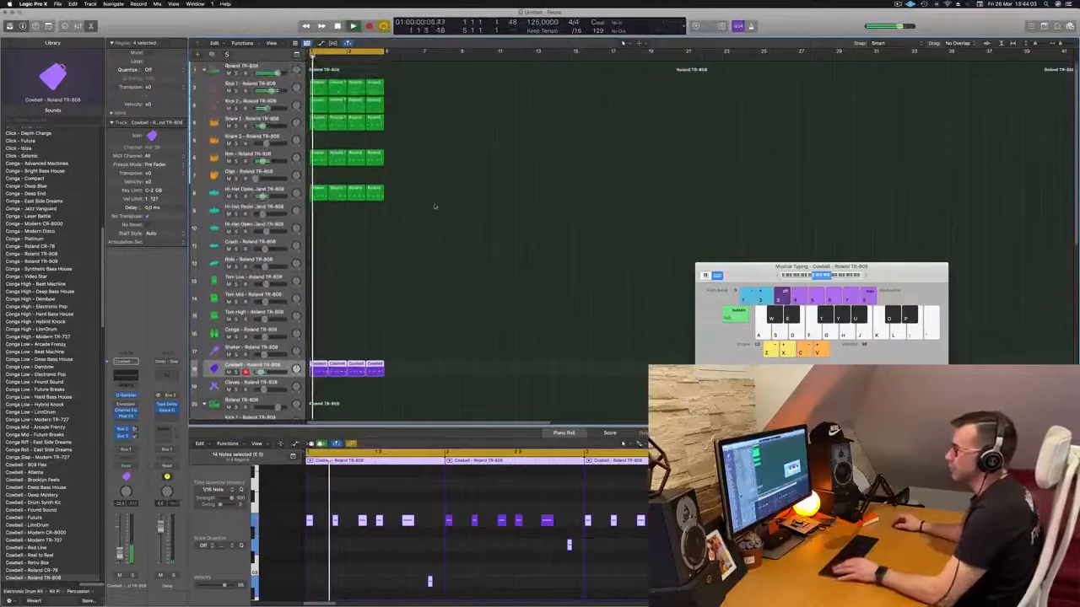
click(313, 190)
drag(316, 222, 318, 278)
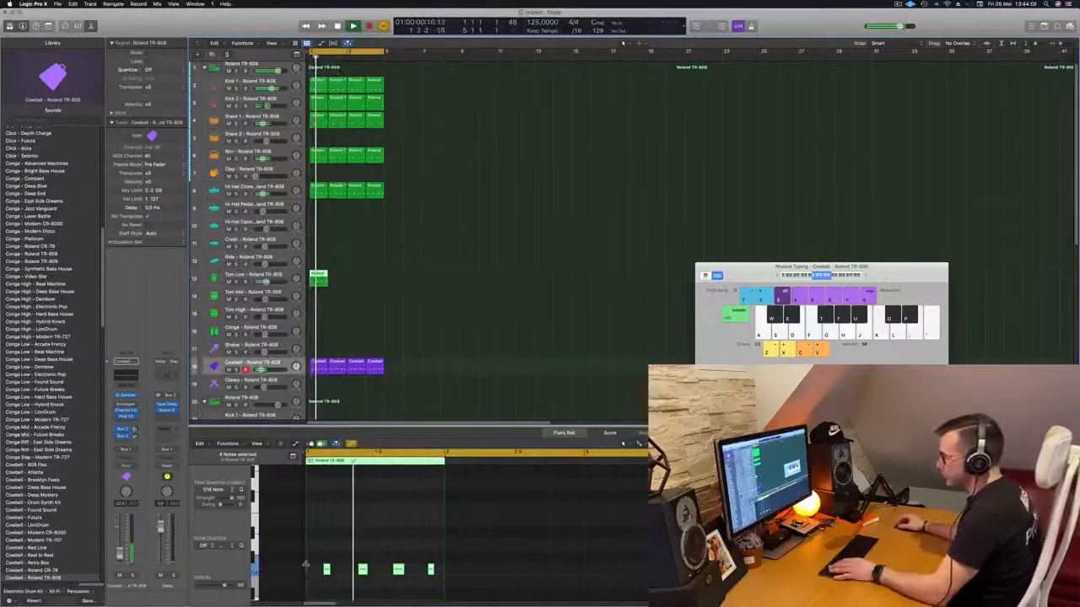
- Select all notes in the Tom Low region and transpose them by octaves while listening to the loop
click(422, 583)
key(super+a)
key(space)
key(space)
scroll(397, 559, down, 5)
key(space)
key(space)
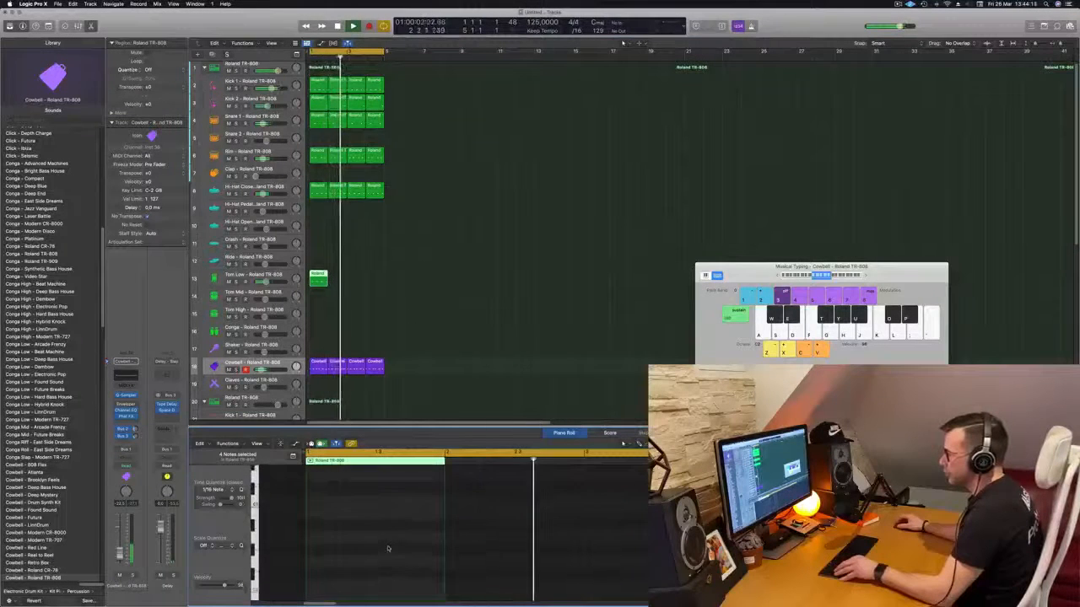
scroll(388, 548, up, 5)
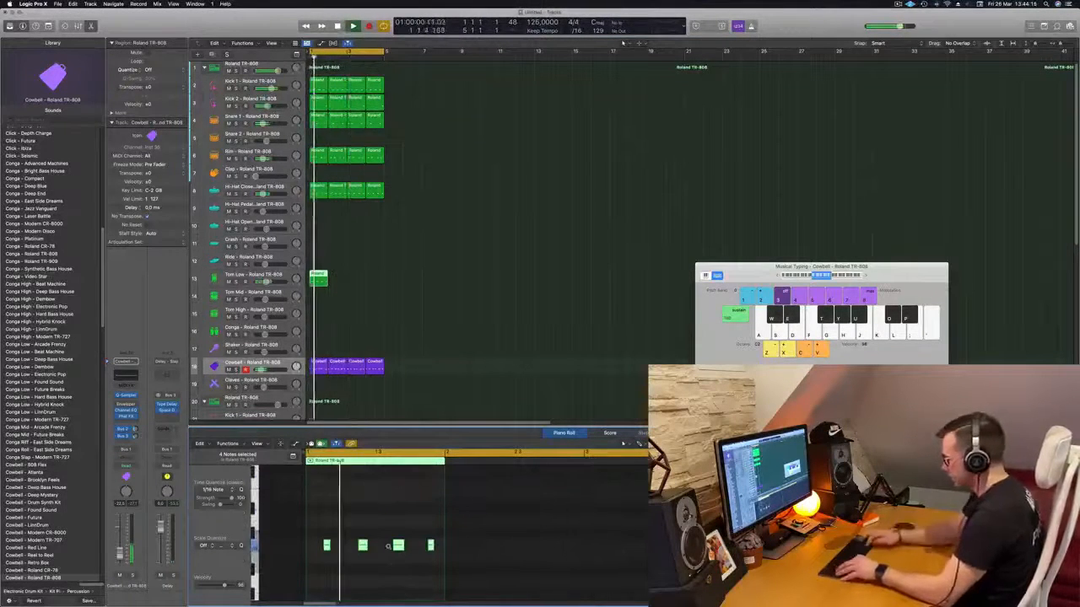
key(alt+shift+Down)
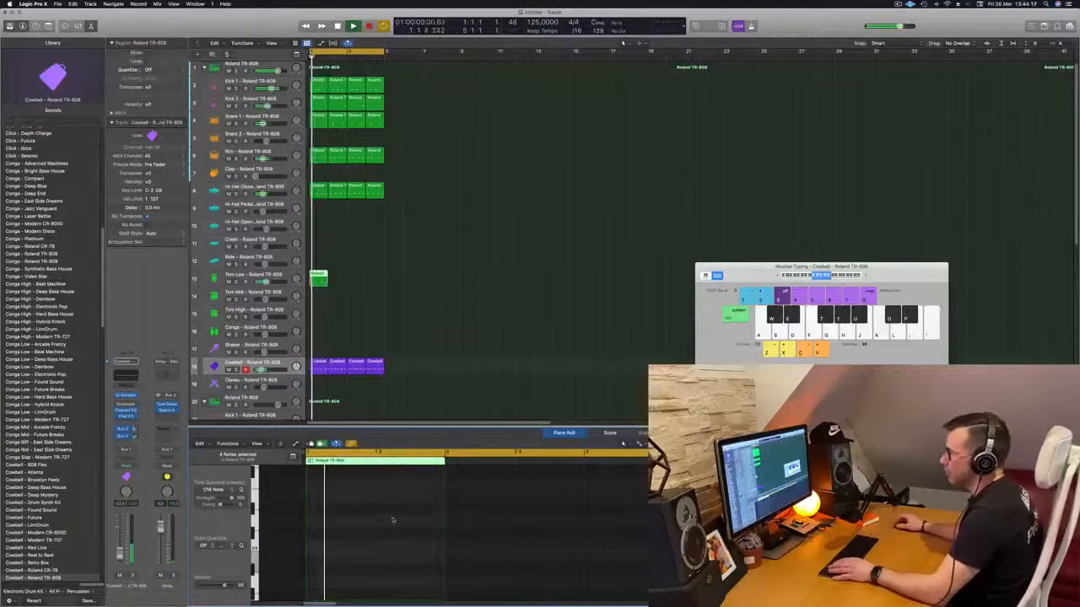
scroll(400, 517, down, 5)
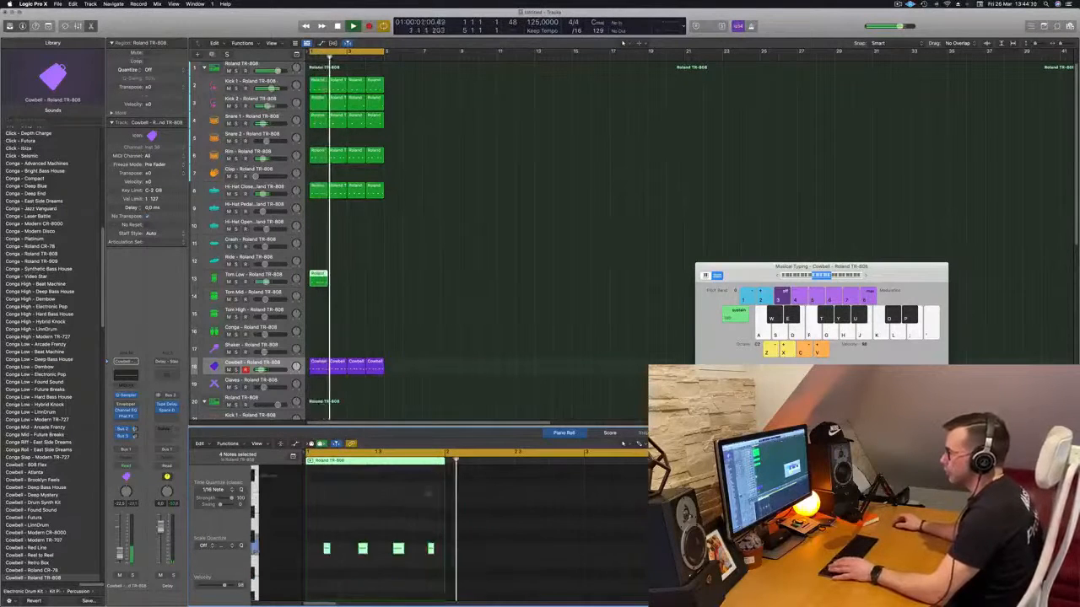
- Copy the one-bar Tom Low region through bar 4 and insert a Compressor on its track using the Classic VCA model
drag(320, 275, 350, 281)
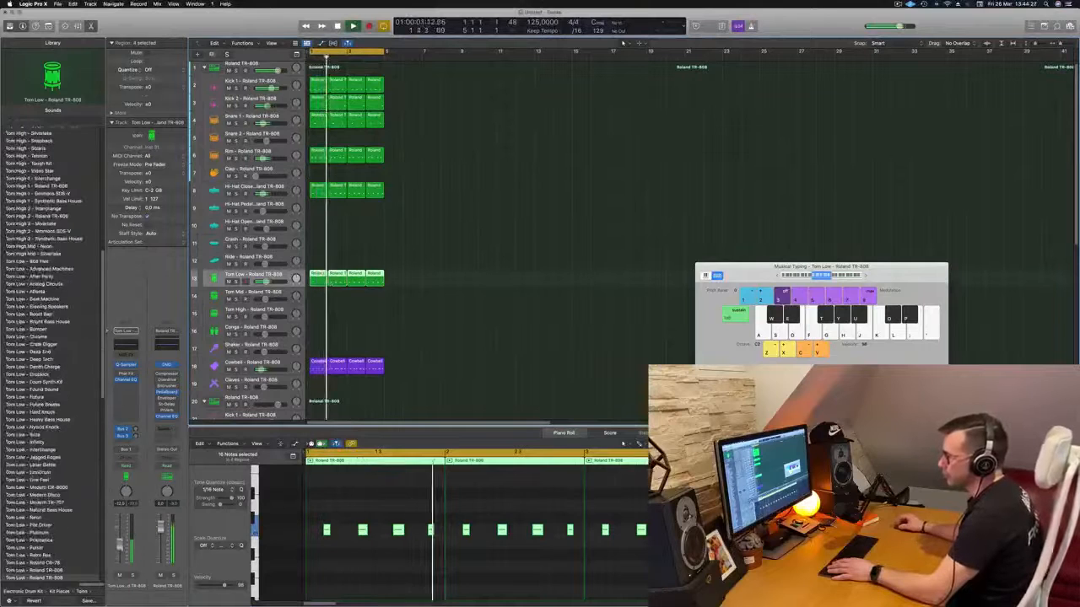
click(132, 387)
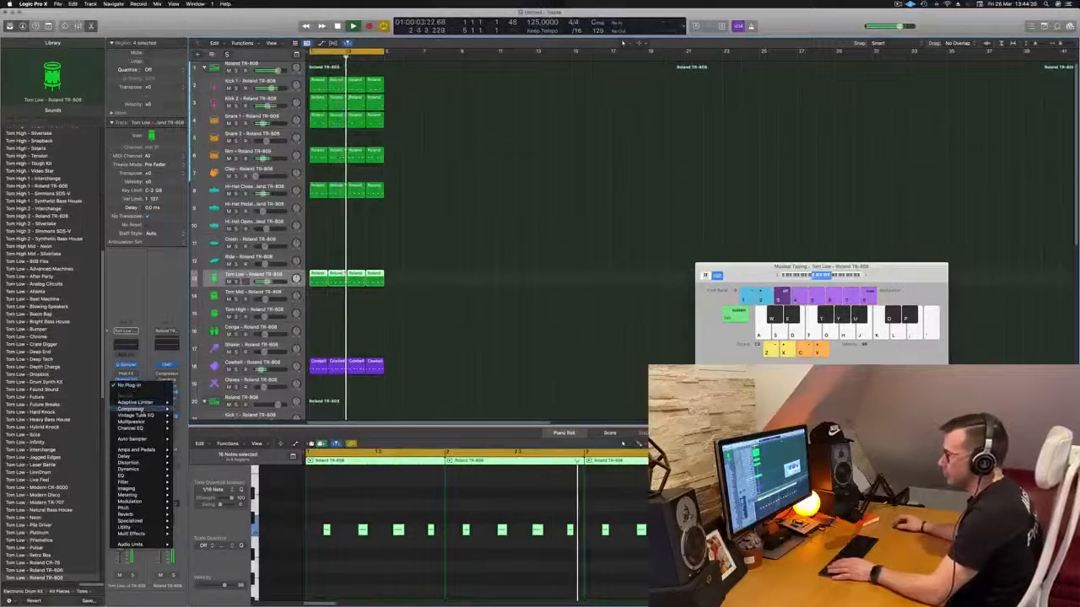
click(189, 410)
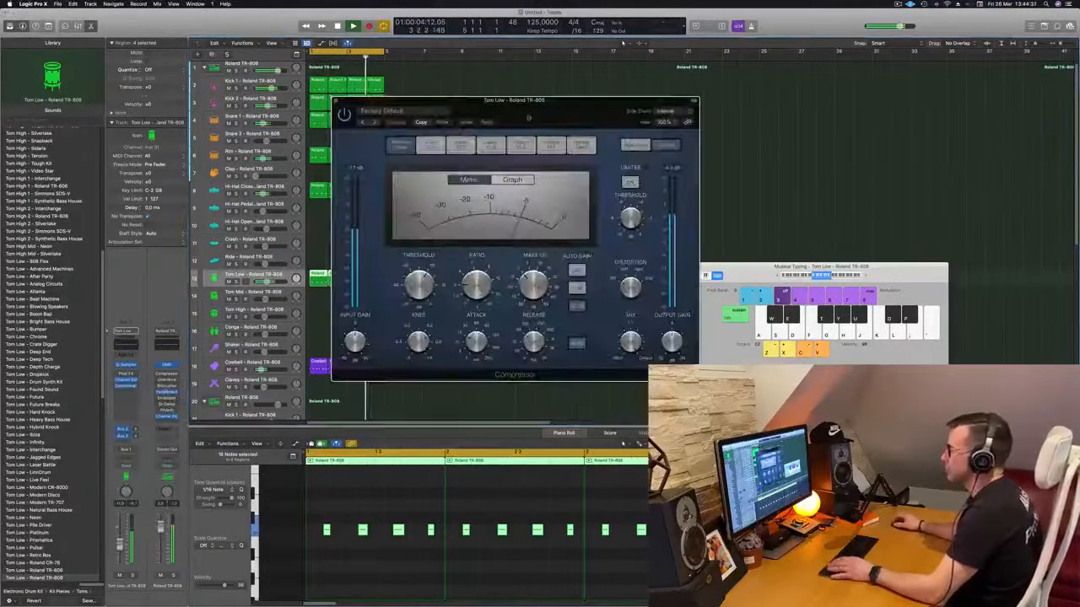
click(405, 163)
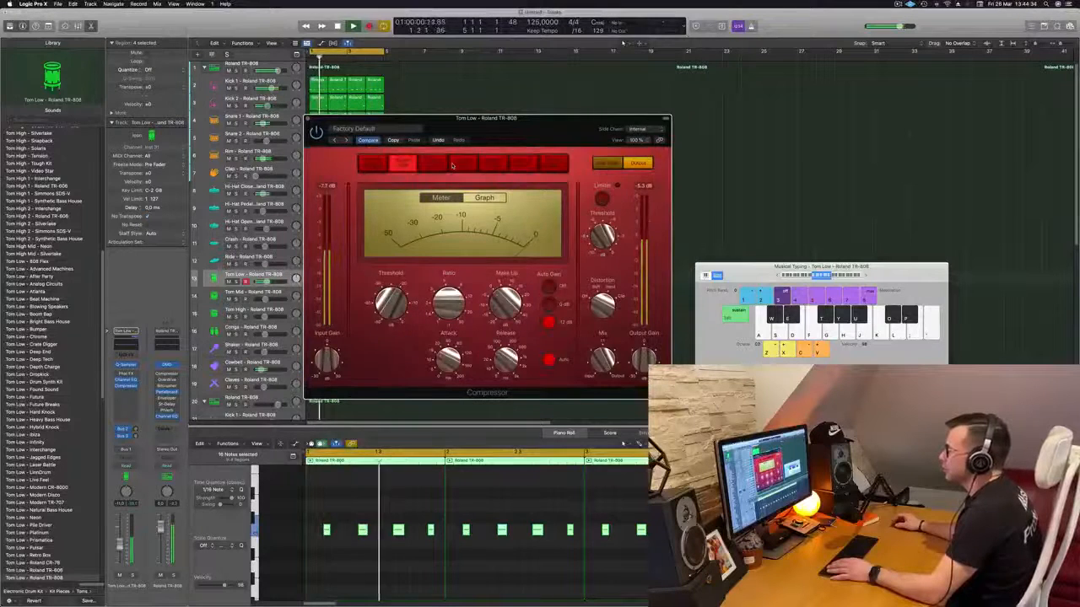
click(460, 164)
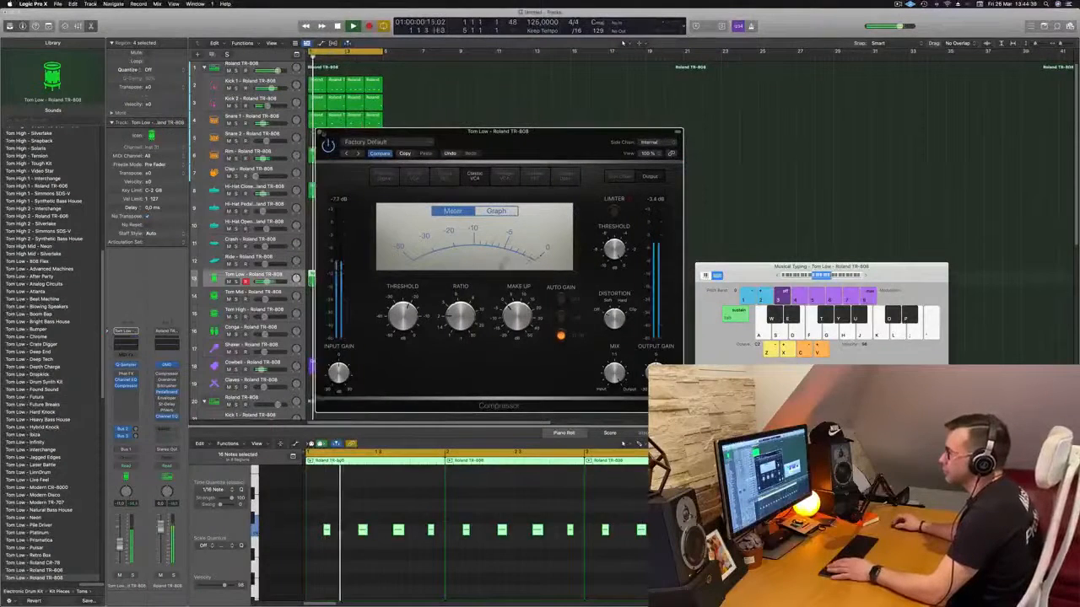
click(320, 130)
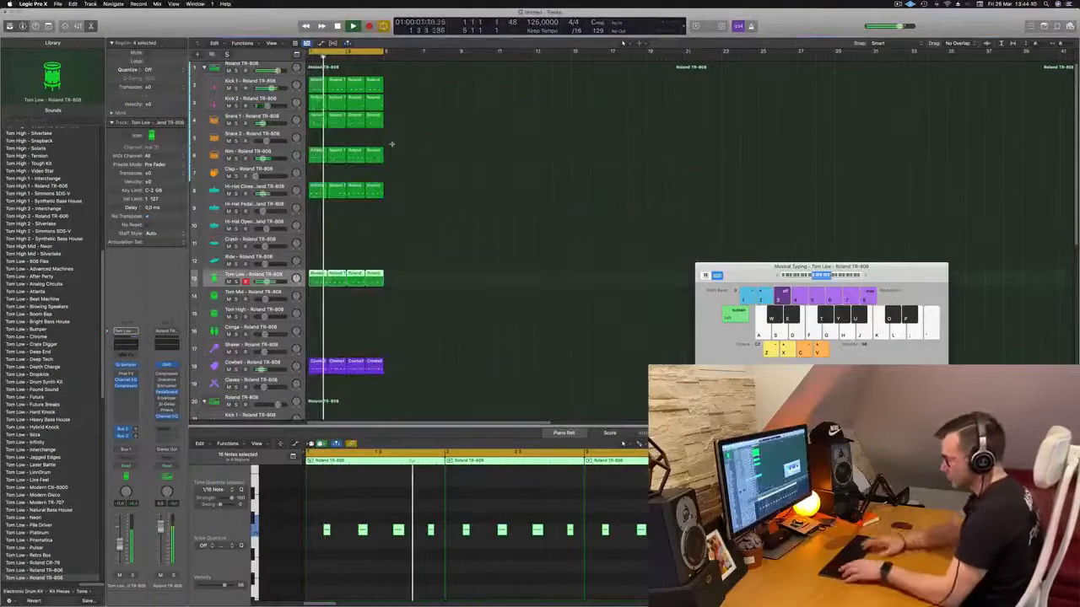
- Repeat the four-bar drum regions three more times on all tracks and extend the cycle range to bar 17
key(super+r)
key(super+r)
key(super+r)
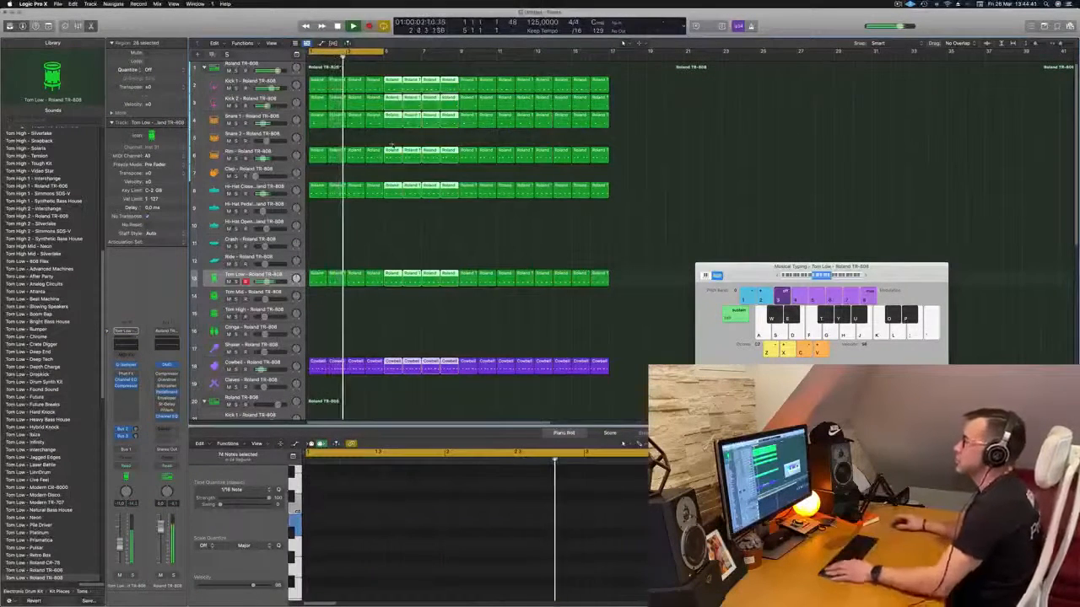
drag(382, 53, 614, 78)
- Select the Claves track and play the extended loop from the beginning
scroll(328, 234, down, 5)
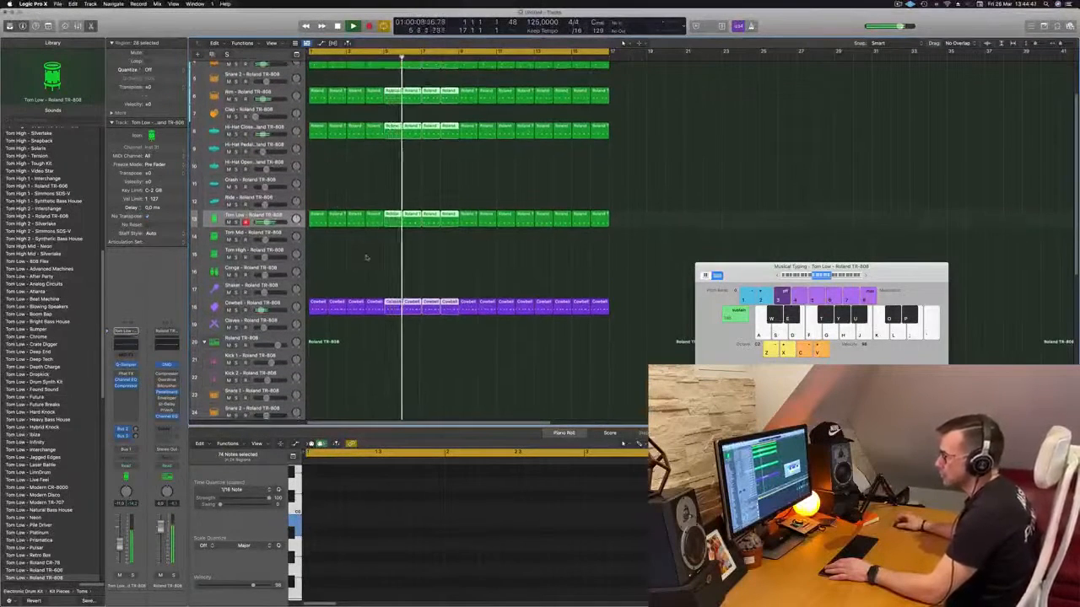
scroll(367, 253, down, 1)
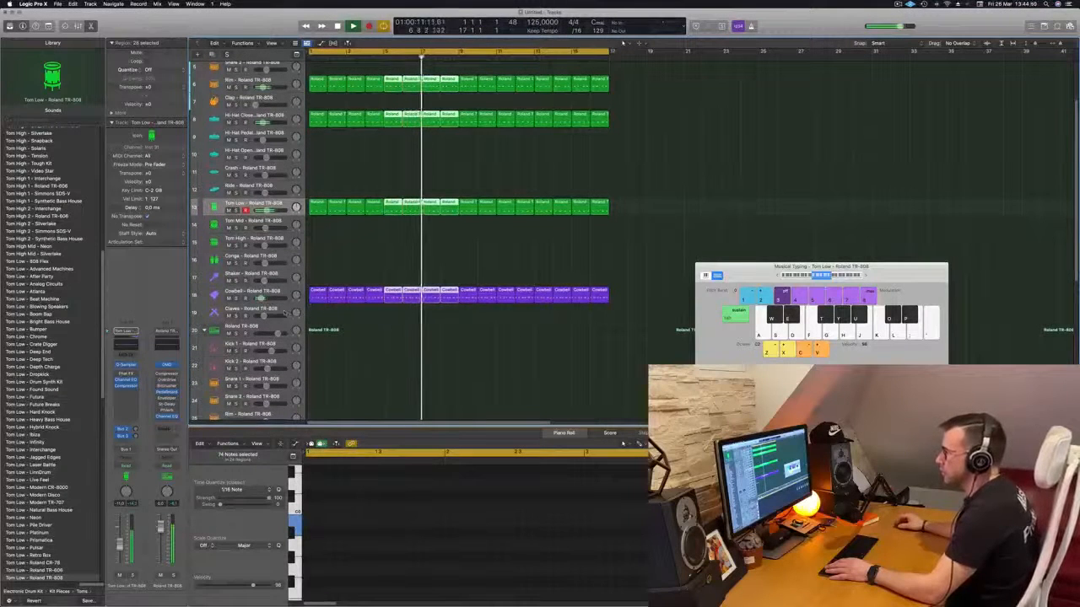
click(361, 313)
key(Return)
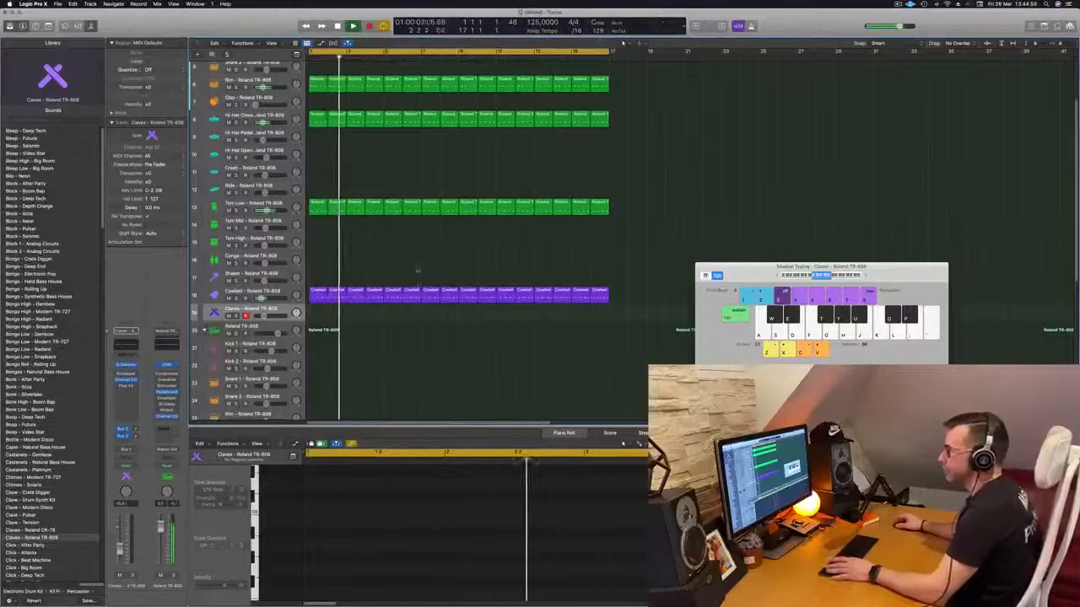
scroll(405, 267, up, 3)
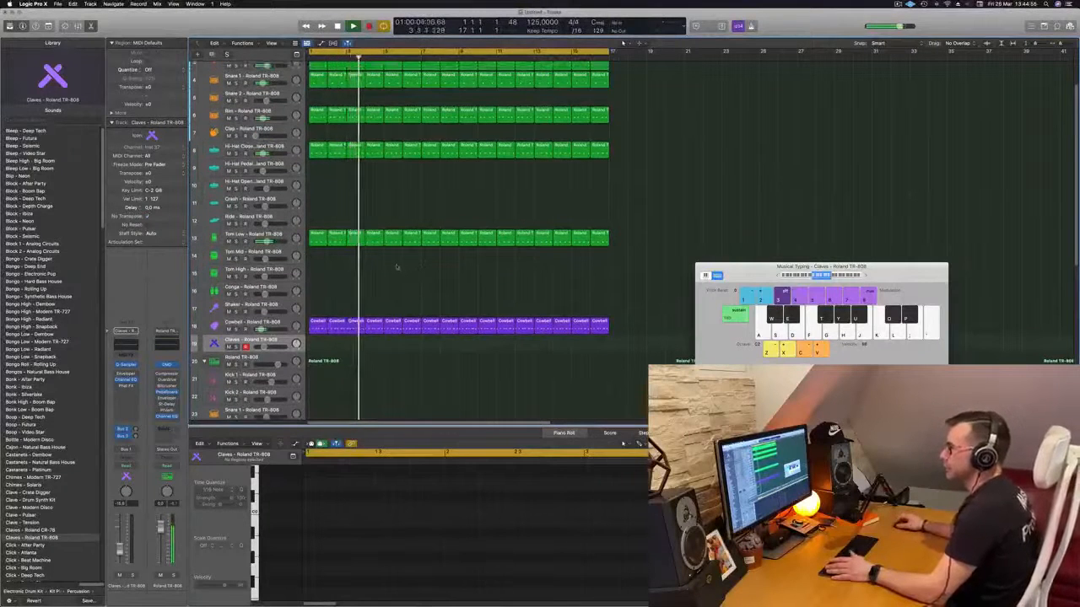
key(Return)
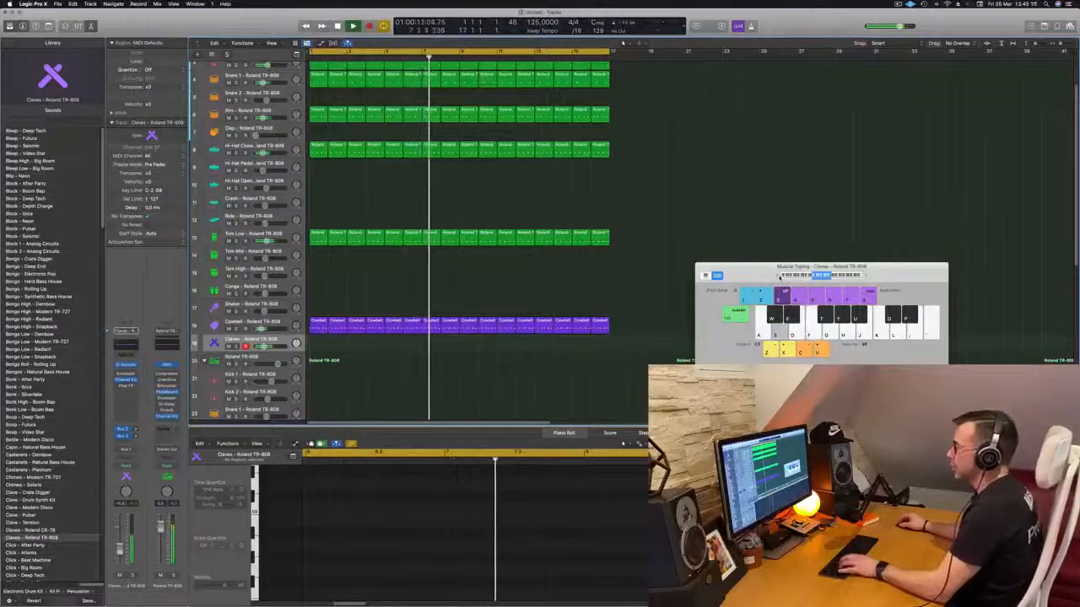
- Audition claves notes with Musical Typing over the loop, shifting octaves to find a fitting pitch
key(s)
click(866, 276)
key(s)
click(866, 276)
key(s)
click(866, 275)
key(d)
key(f)
click(778, 277)
key(f)
key(f)
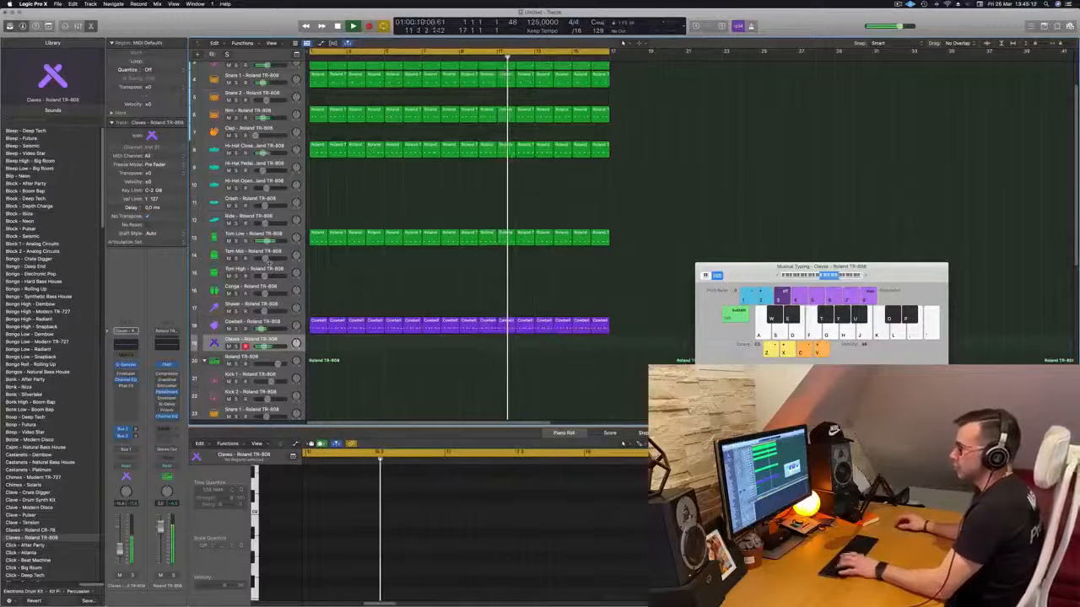
key(d)
key(d)
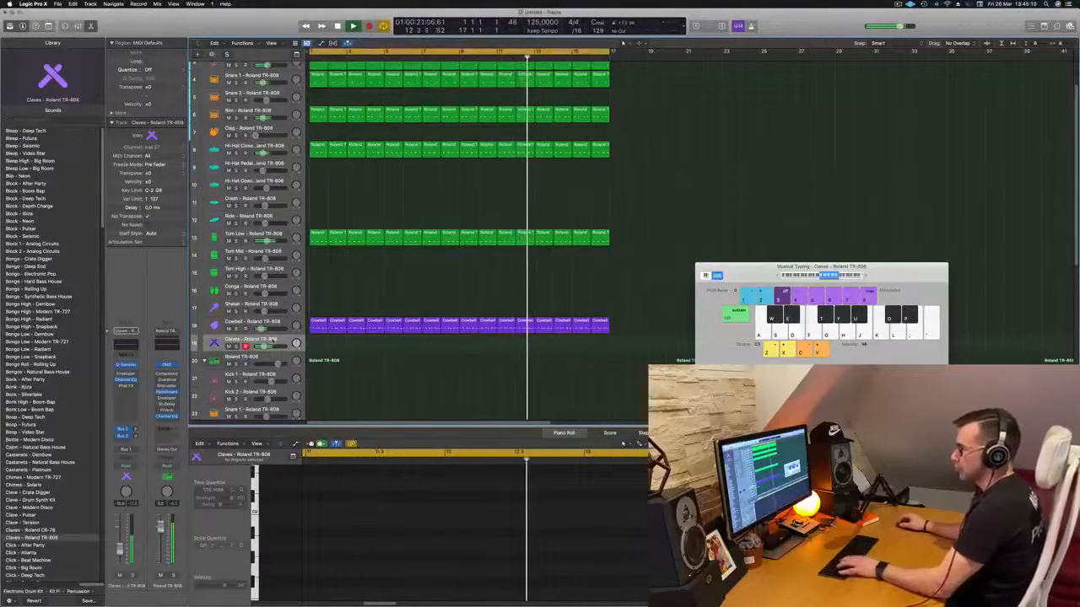
key(f)
- Record a repeated-note claves pattern over the loop from about bar 14 and stop once playback wraps to the start
key(f)
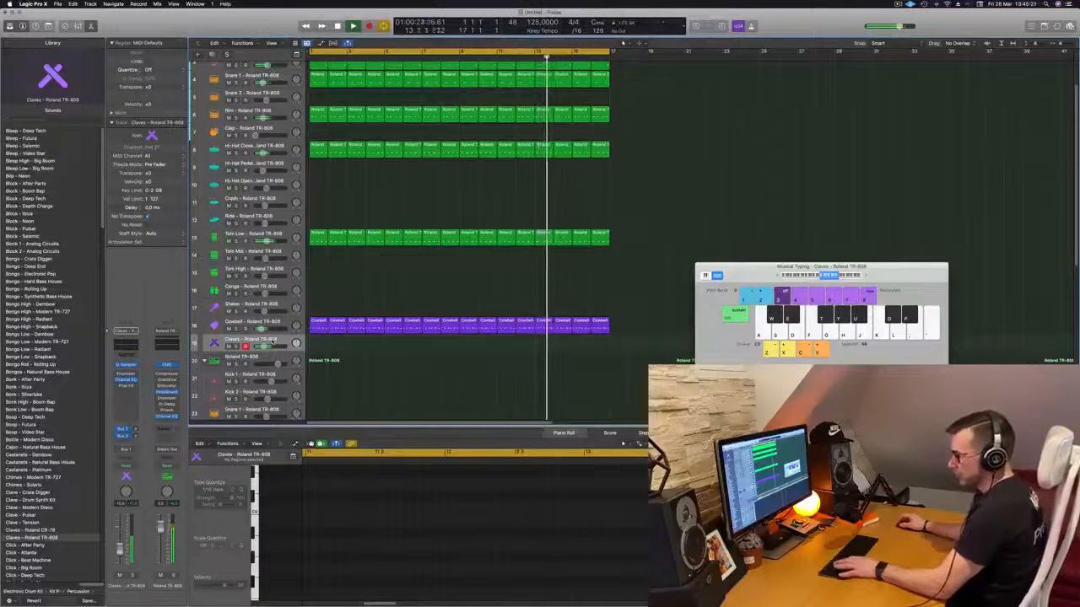
key(r)
key(f)
key(f)
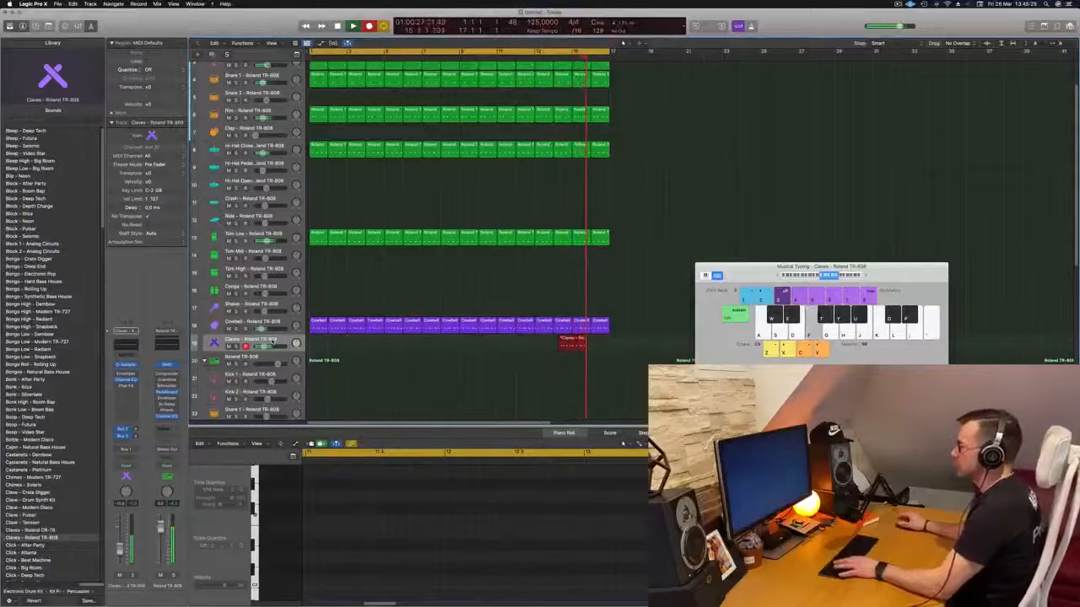
key(f)
key(f)
key(f)
key(f)
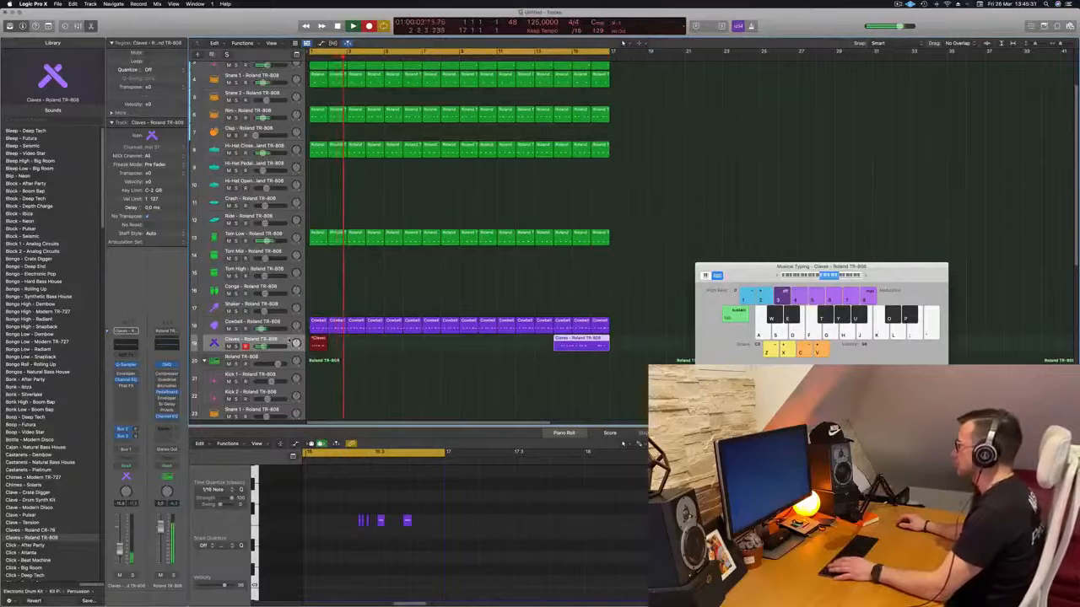
key(space)
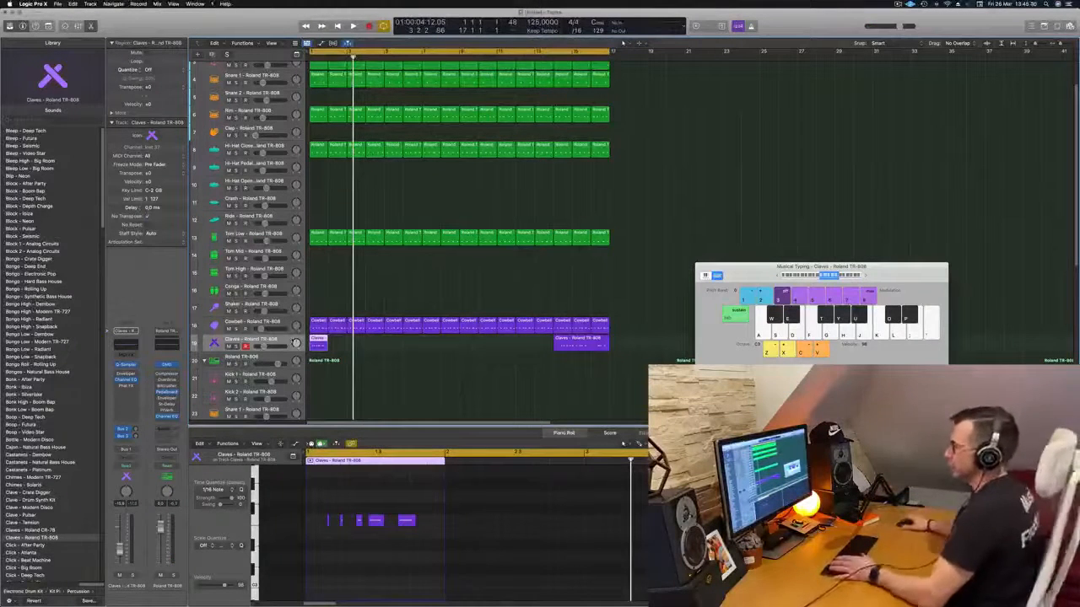
- Delete the short Claves region at bar 1 and move the longer recorded region there in its place
key(space)
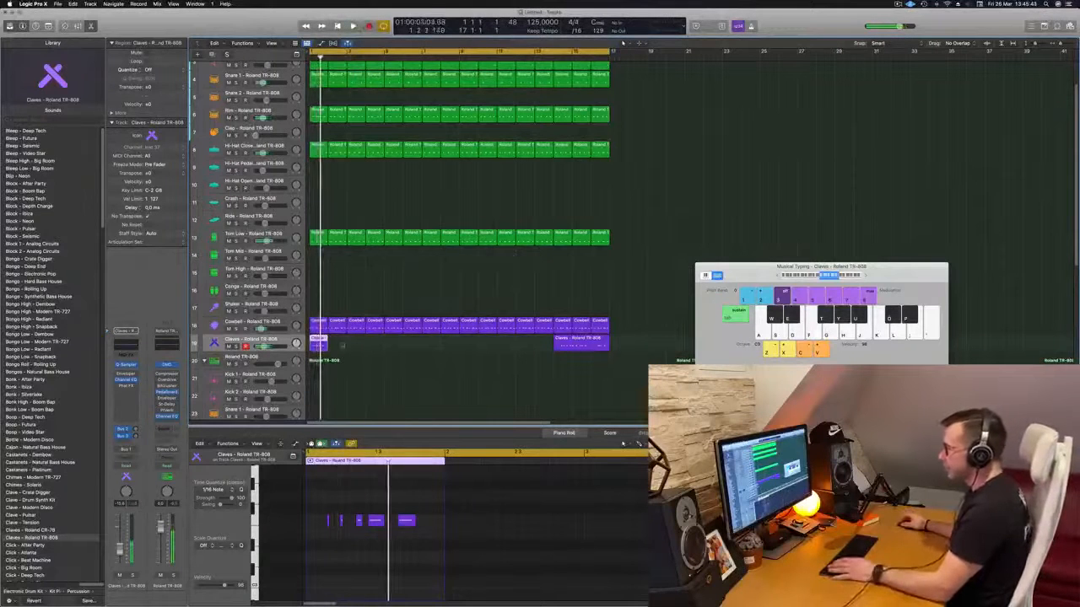
key(Delete)
click(605, 343)
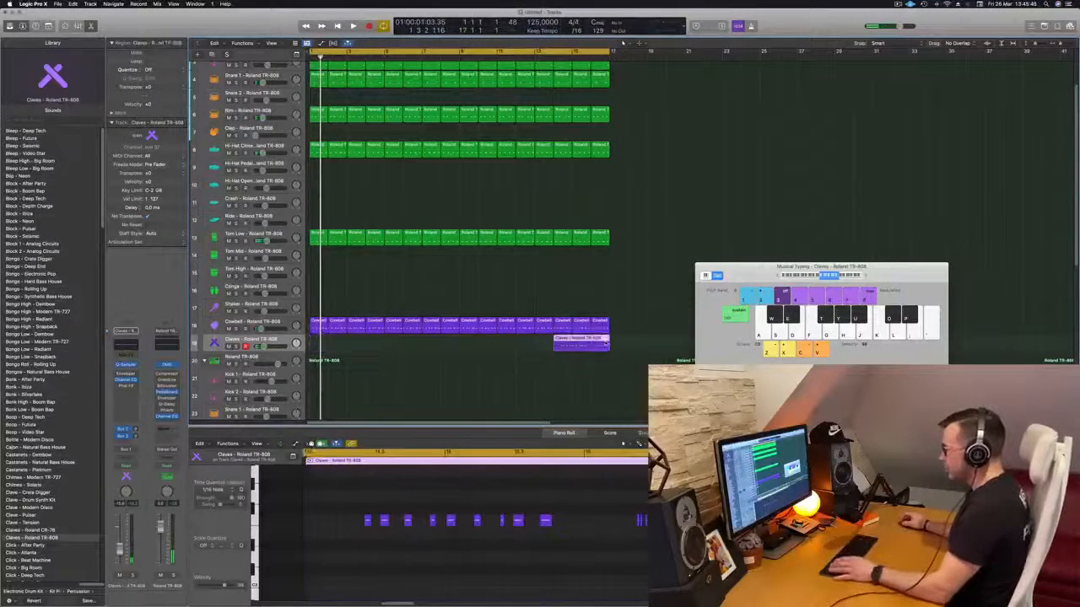
drag(584, 344, 344, 354)
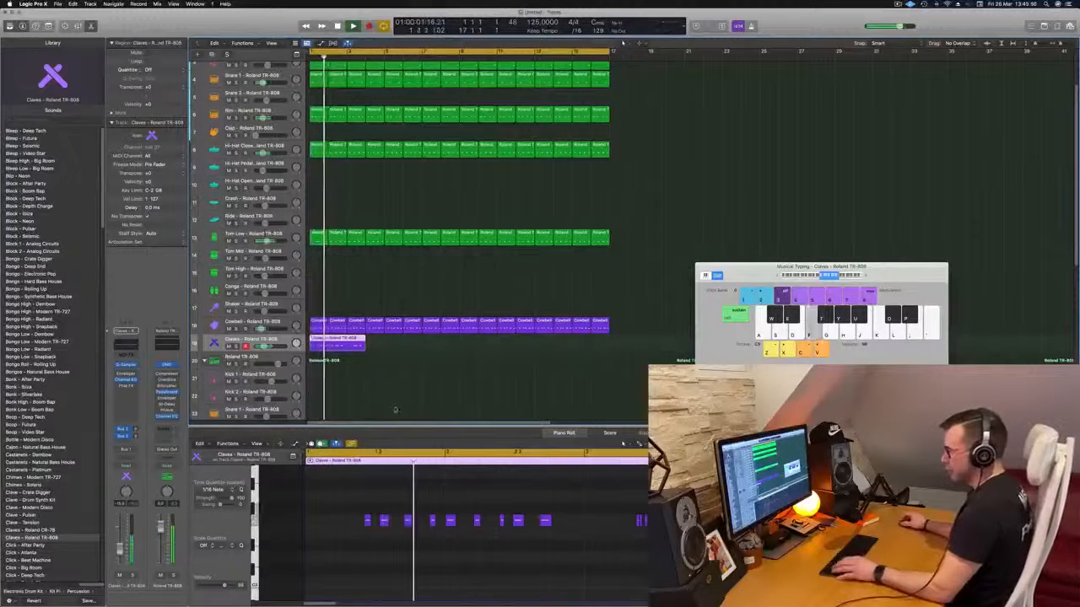
- Split the Claves region into one-bar pieces, keep only the second piece and move it to bar 1
super+double_click(328, 343)
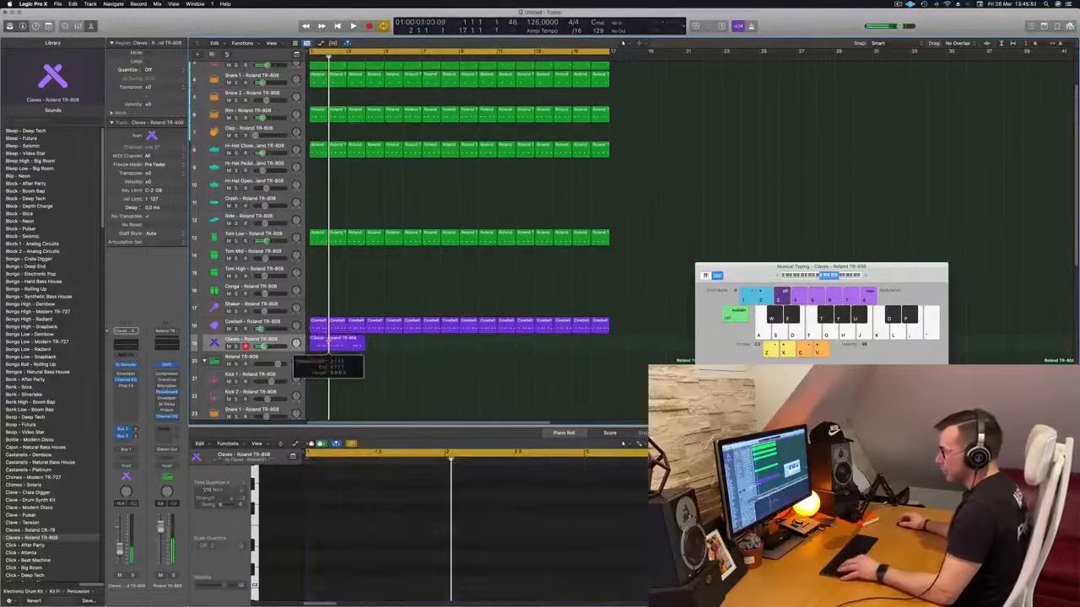
super+click(347, 344)
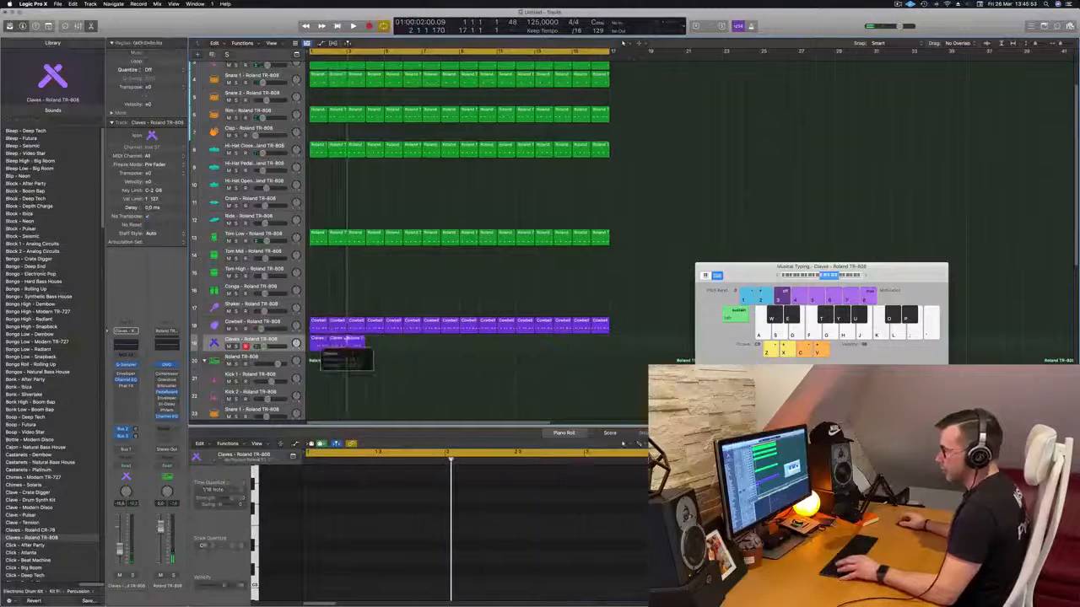
click(318, 344)
key(Delete)
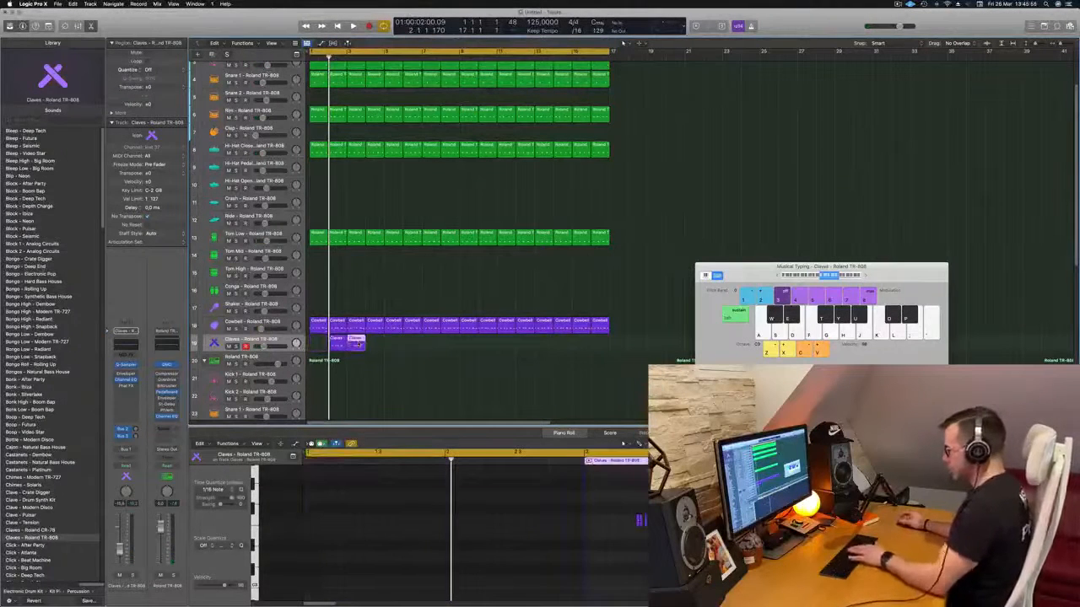
drag(341, 339, 314, 342)
key(space)
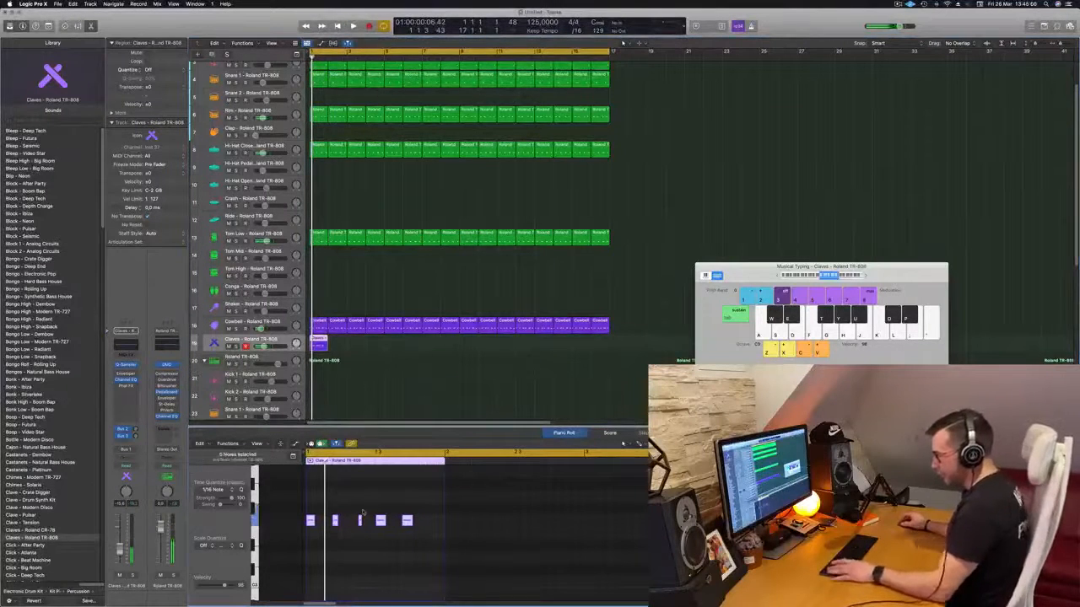
- Play back the one-bar Claves region with the beat and review its notes in the Piano Roll
key(space)
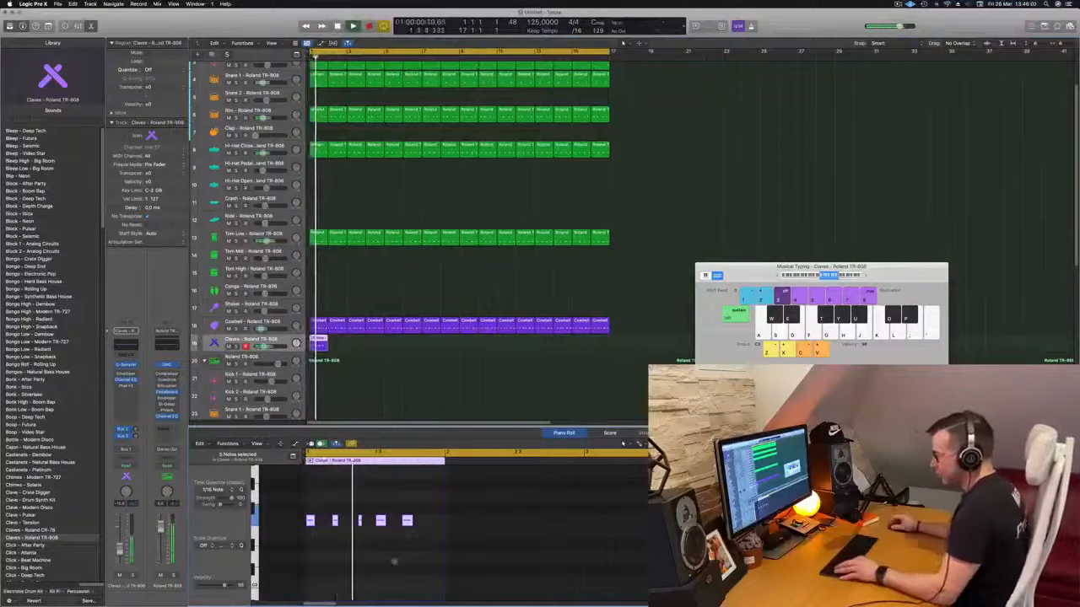
scroll(410, 571, up, 3)
scroll(415, 571, down, 1)
scroll(415, 571, down, 2)
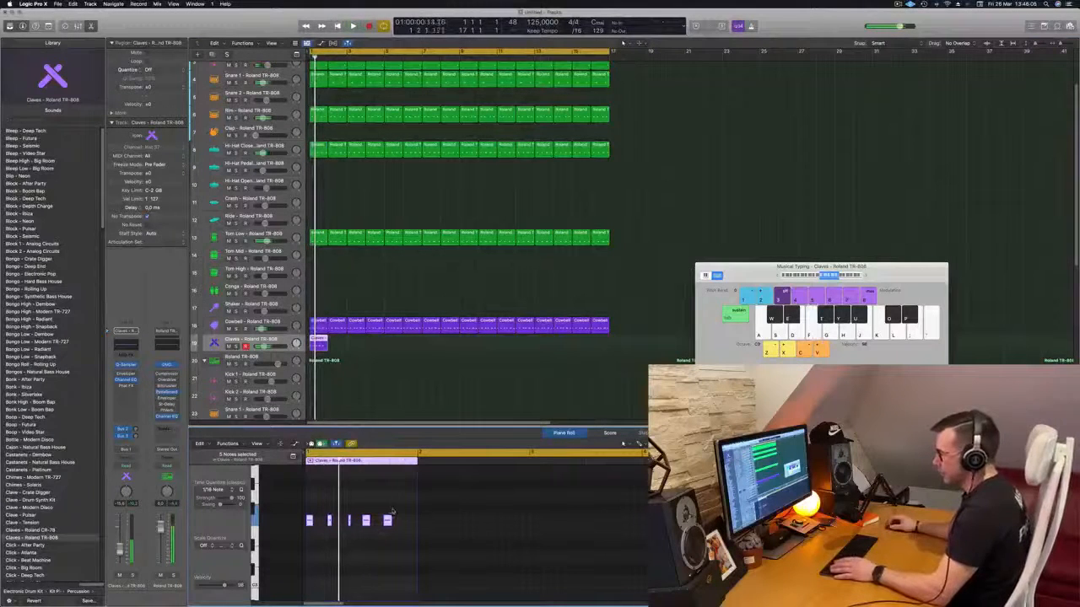
key(super+a)
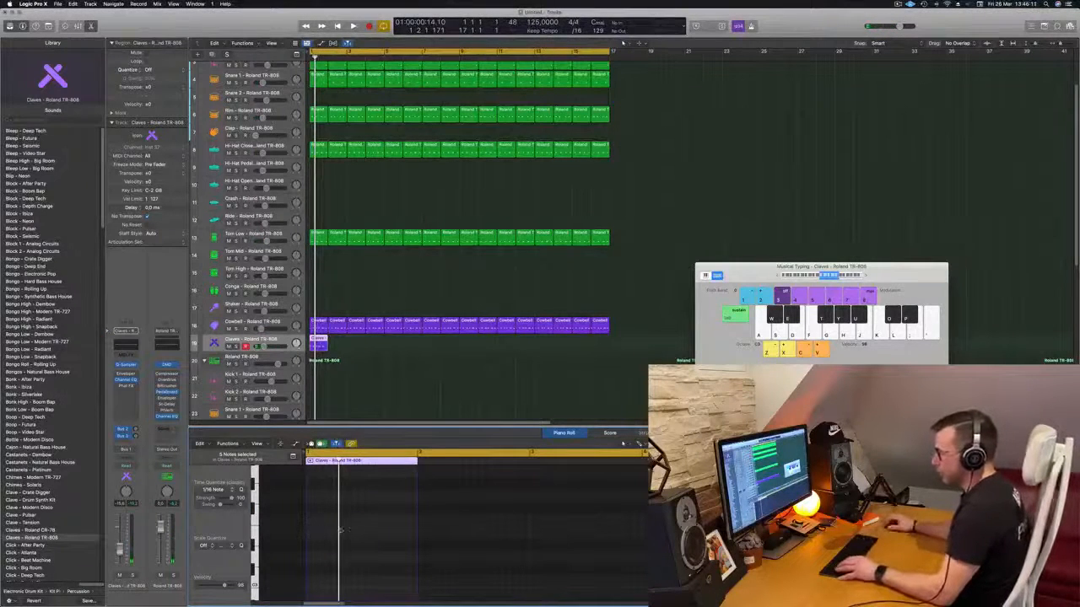
click(340, 361)
scroll(365, 555, up, 3)
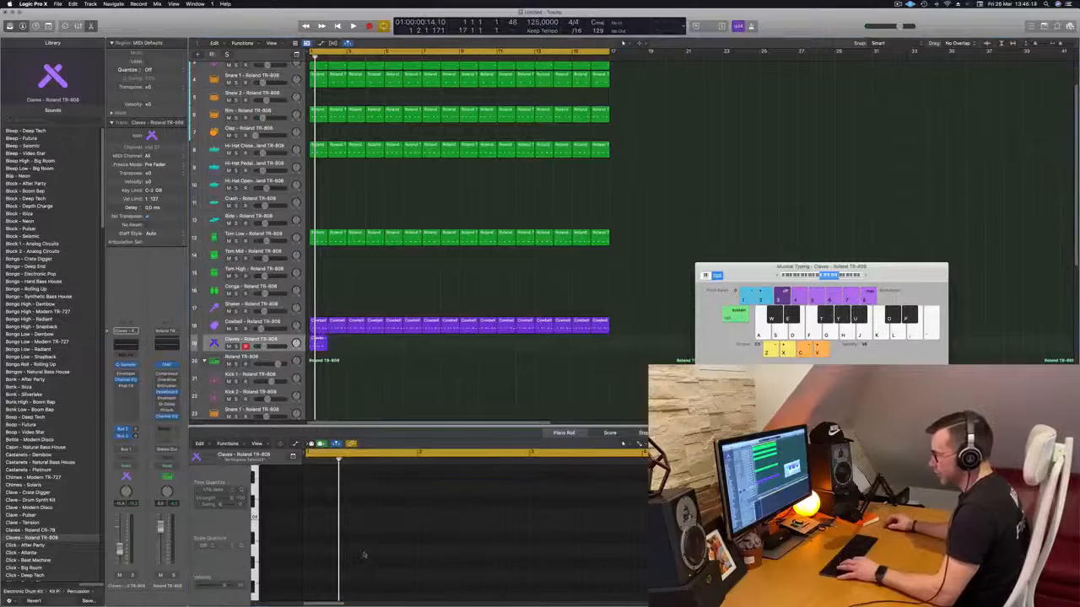
key(space)
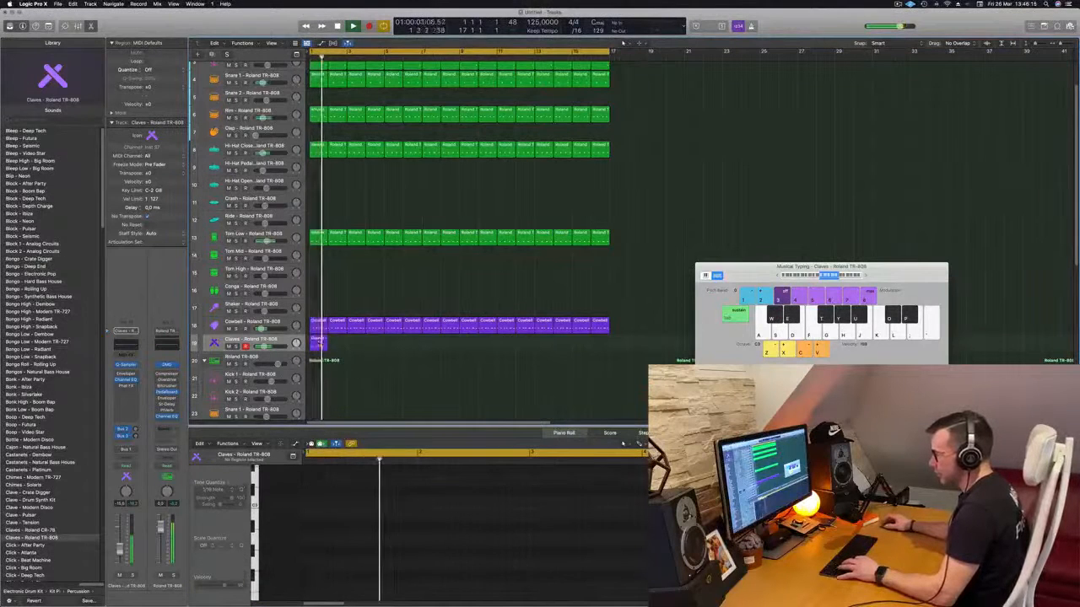
- Fill the Claves track through bar 16 with copies of the one-bar region and replay from the start
click(319, 342)
click(356, 547)
key(super+a)
drag(318, 342, 395, 348)
mouse_move(465, 346)
mouse_down()
mouse_move(315, 341)
mouse_move(468, 348)
mouse_up()
key(Return)
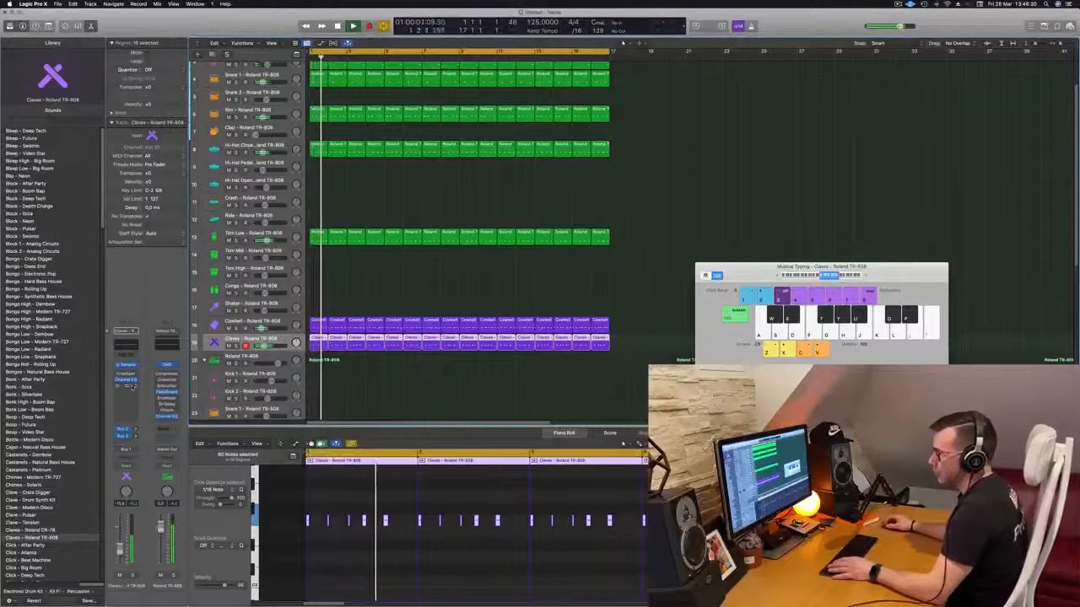
- Replace Phat FX on the Claves track with Delay Designer, using the 1/4 Alternating Pan preset
click(133, 386)
mouse_move(150, 468)
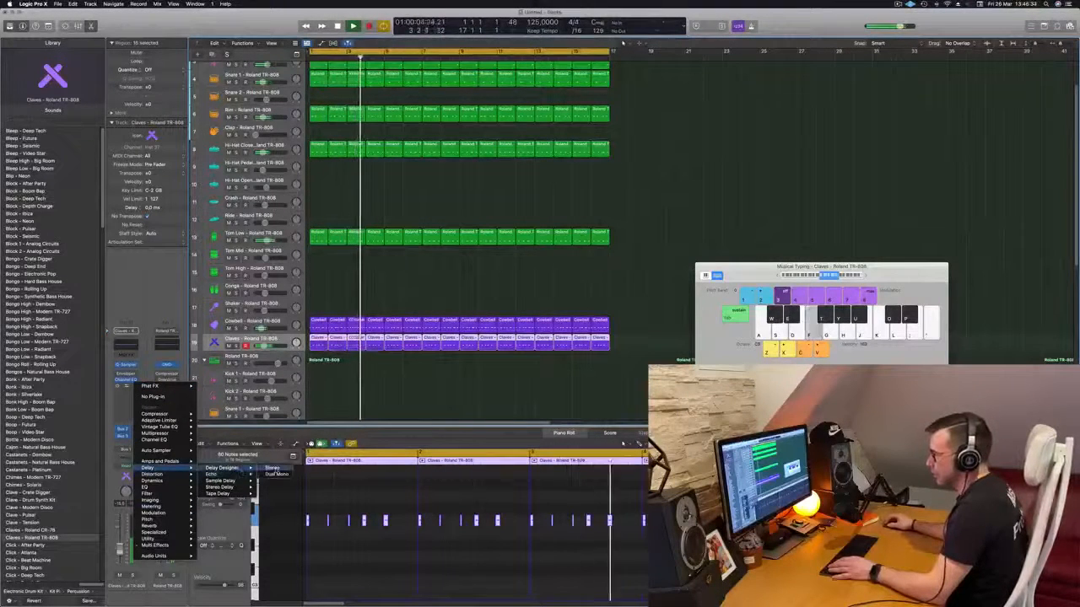
click(272, 474)
key(space)
mouse_move(556, 113)
mouse_down()
mouse_move(660, 125)
mouse_move(565, 126)
mouse_up()
key(space)
click(477, 135)
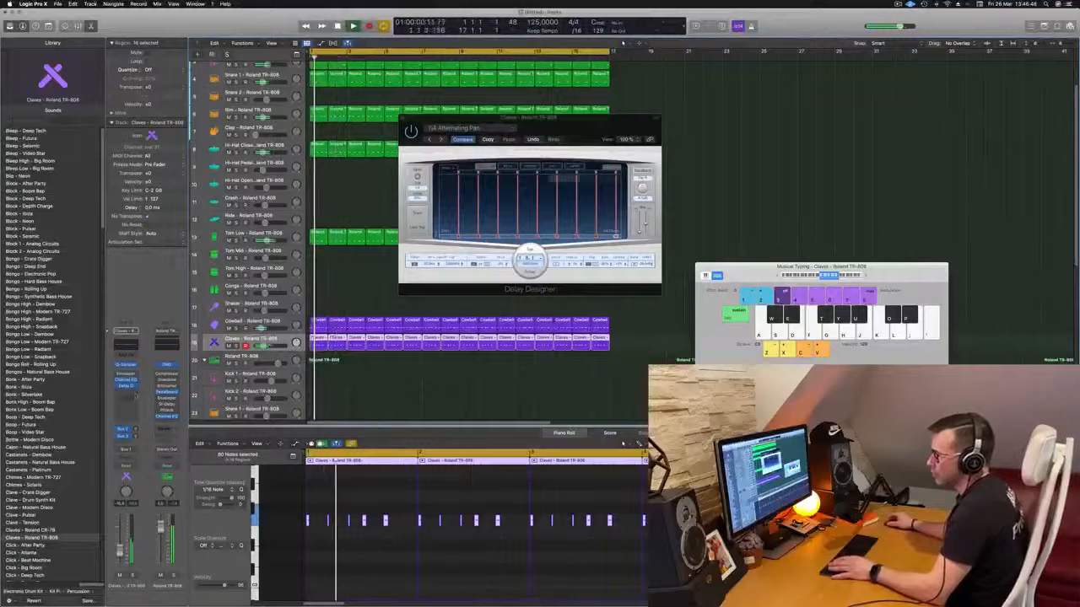
- Add a stereo Compressor to the Claves track and set its side chain to Kick 1 (Inst 1)
click(125, 393)
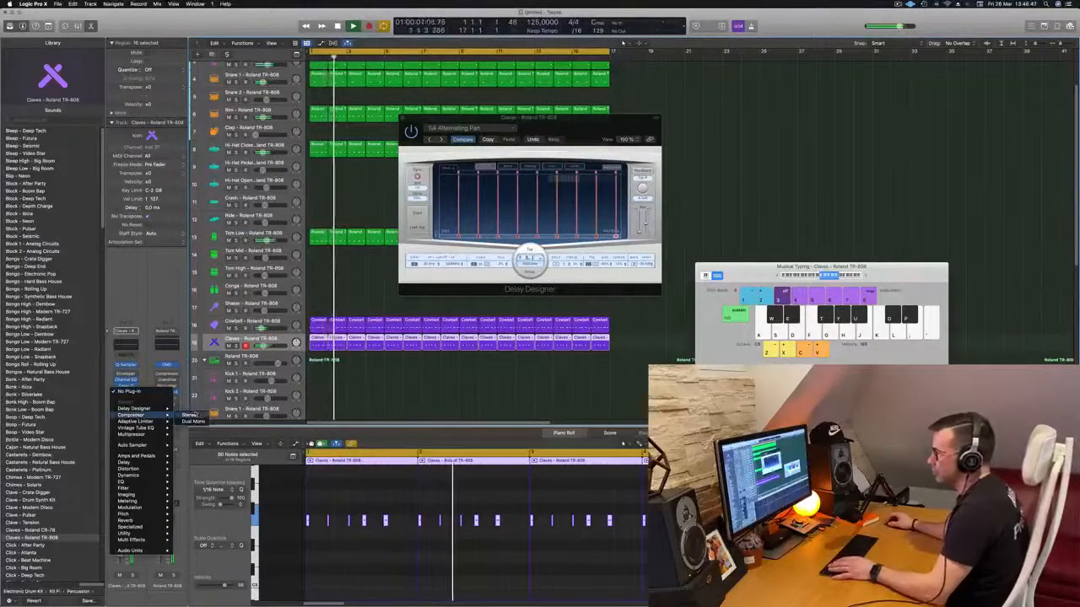
click(131, 414)
click(664, 111)
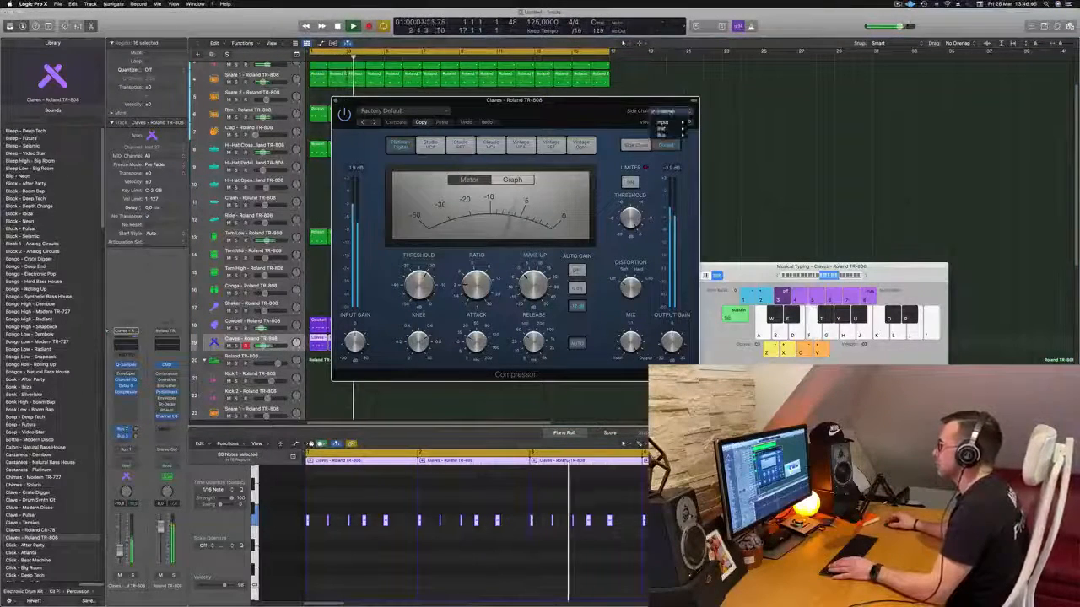
mouse_move(669, 129)
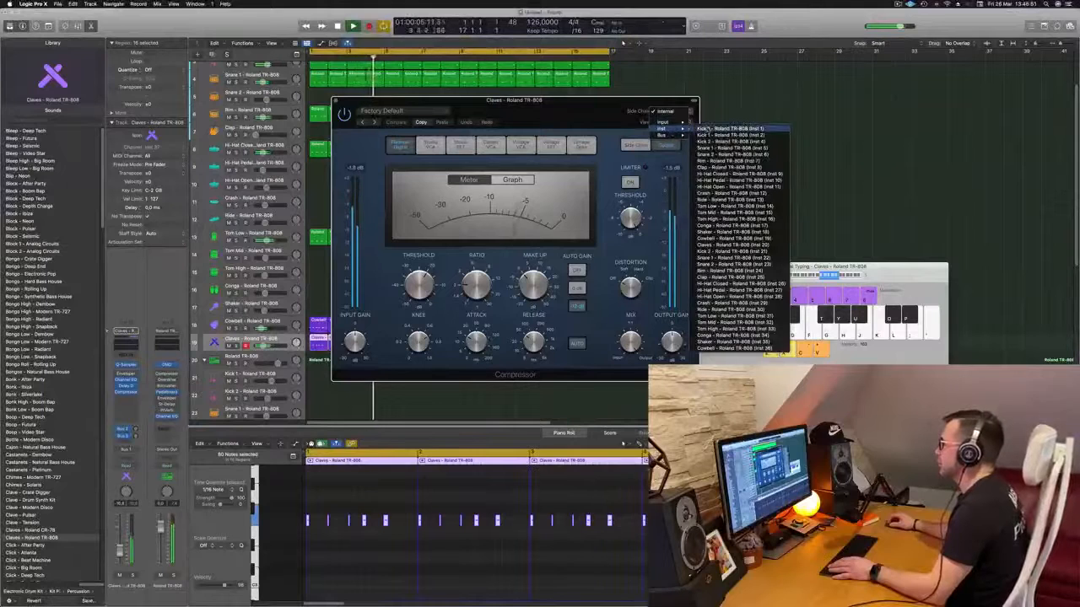
click(727, 128)
drag(514, 100, 567, 99)
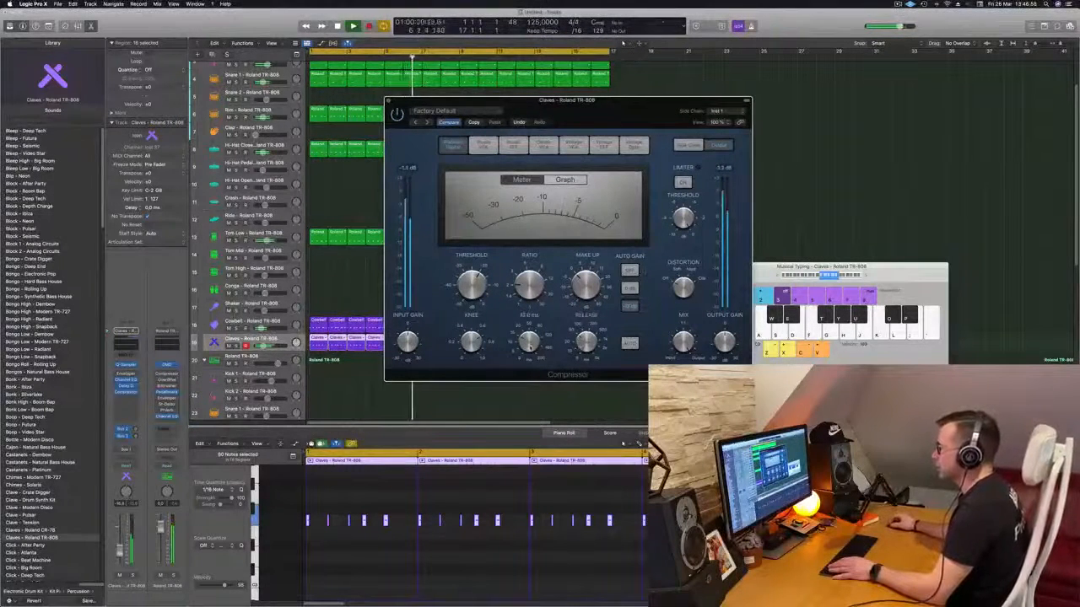
- Lower the Claves track's volume slightly during playback from the start and close the Compressor and Delay Designer windows
key(Return)
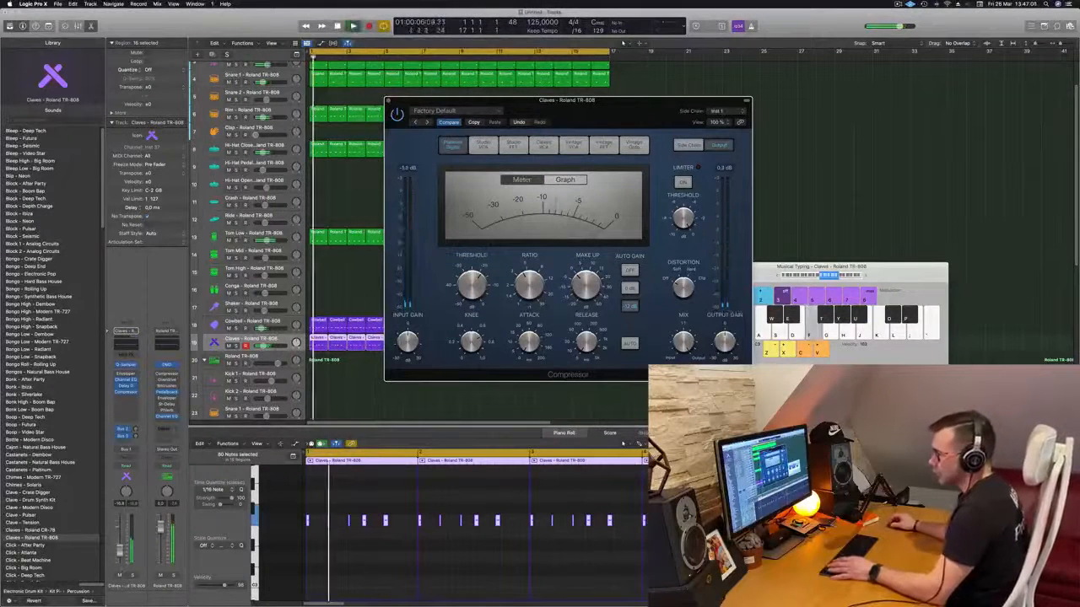
drag(120, 549, 120, 554)
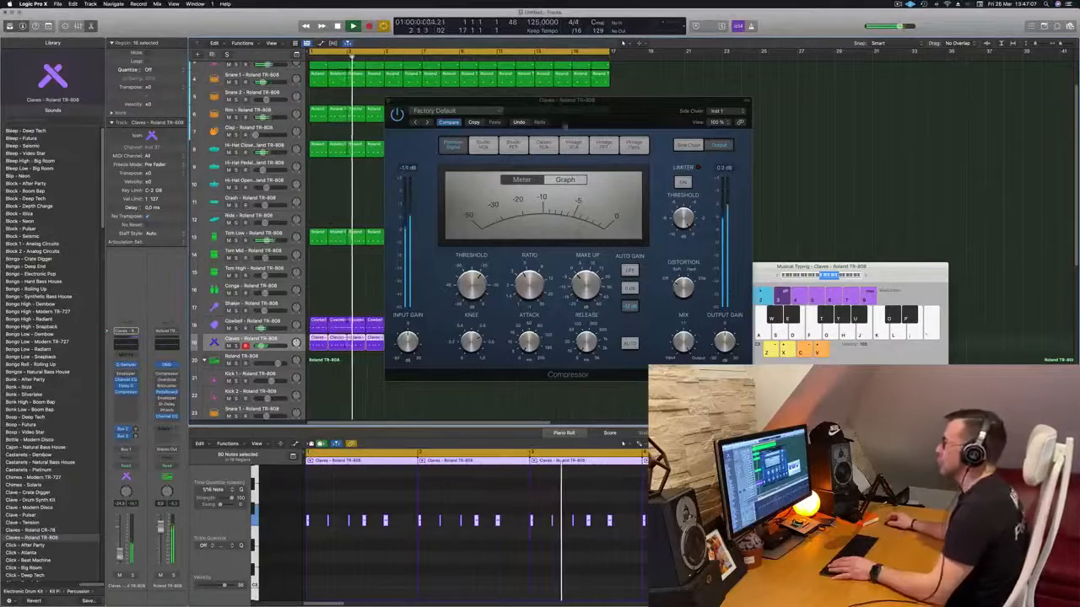
drag(564, 127, 546, 135)
click(372, 110)
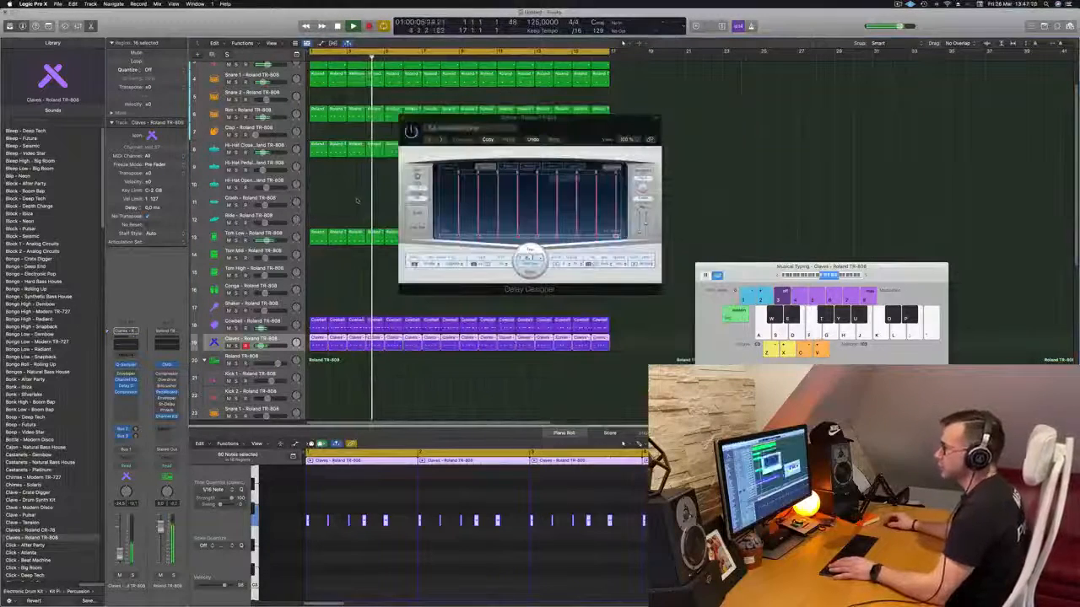
drag(403, 119, 389, 125)
click(389, 125)
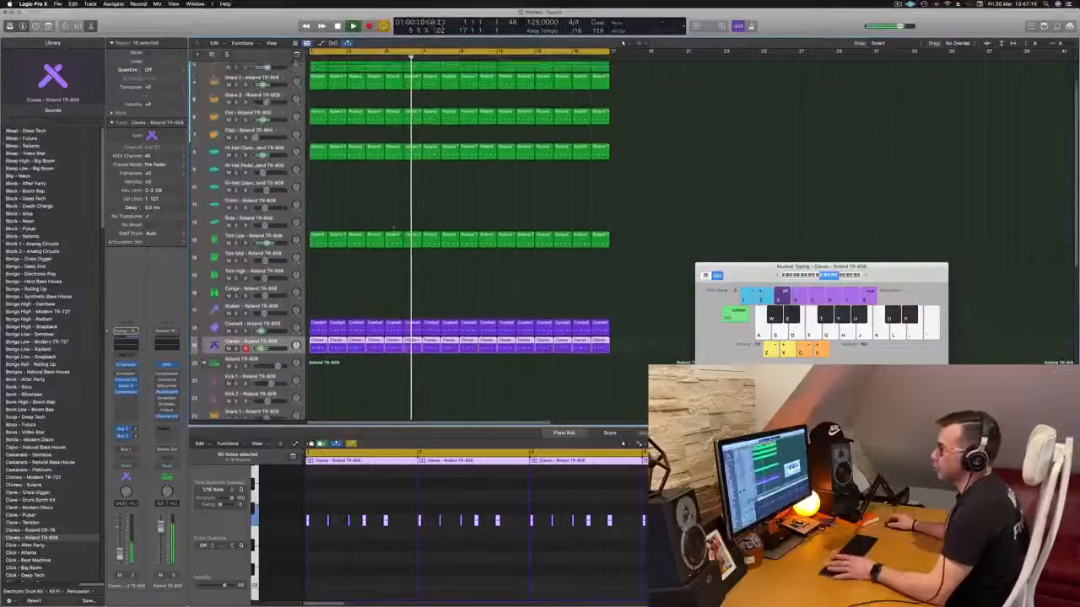
- Copy the first-bar closed hi-hat region to bar 1 of the Crash track and select that track
scroll(394, 229, up, 2)
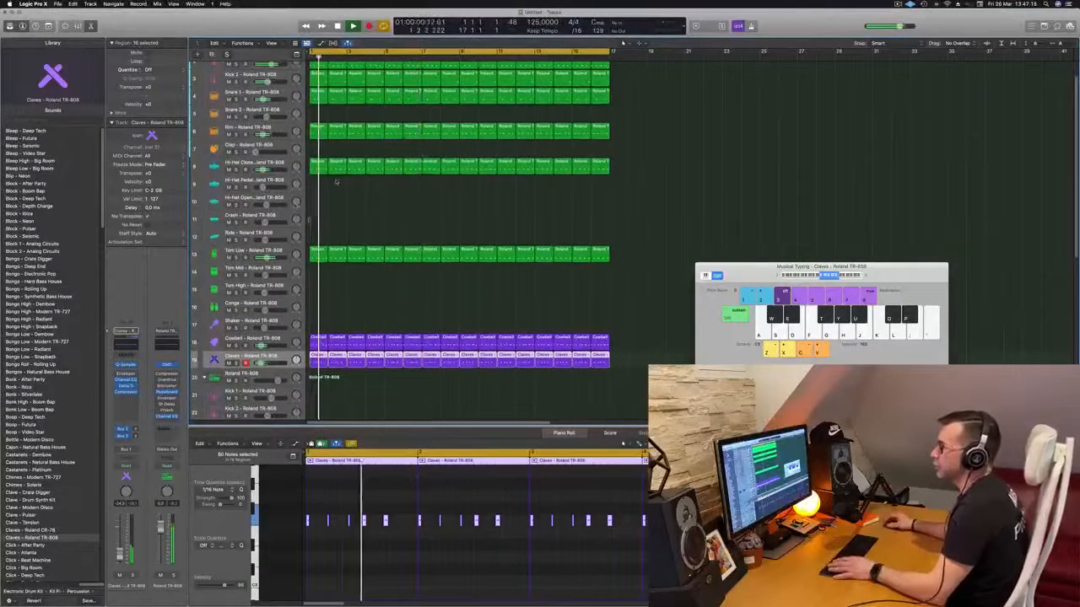
drag(324, 172, 325, 224)
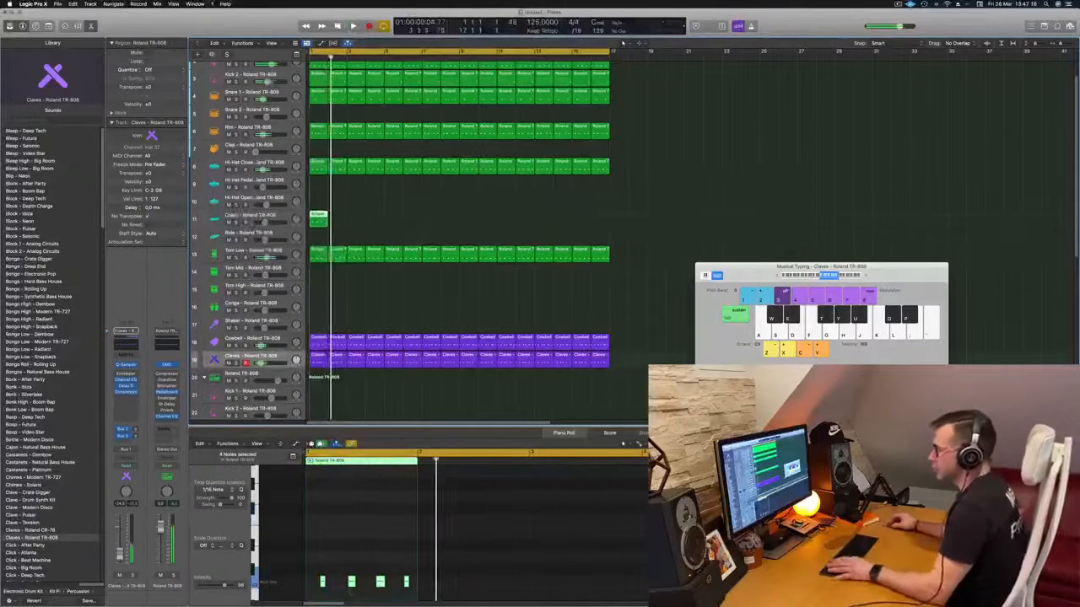
click(400, 585)
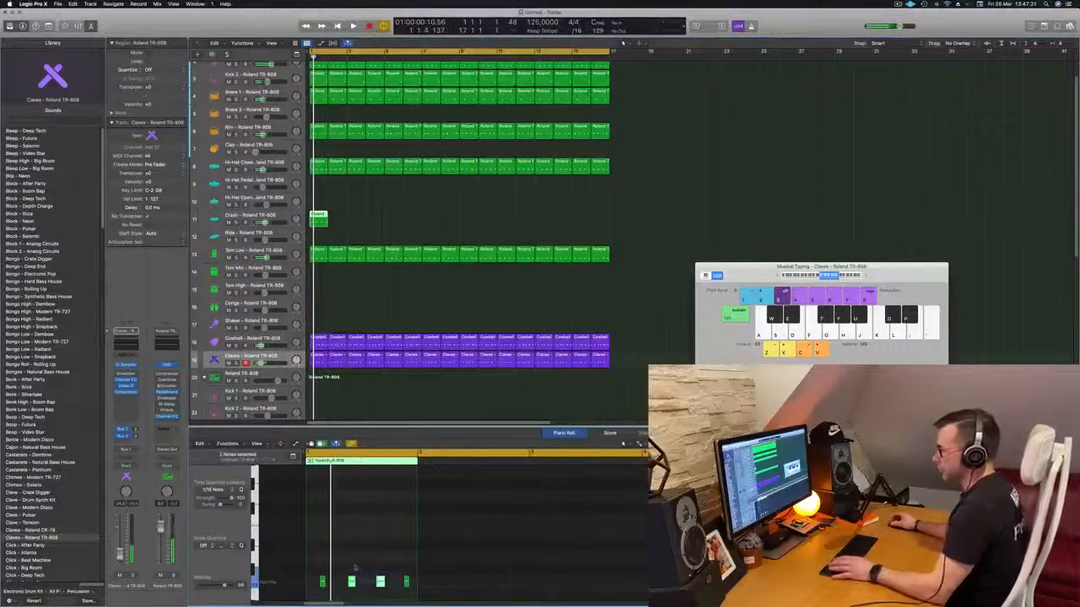
click(236, 216)
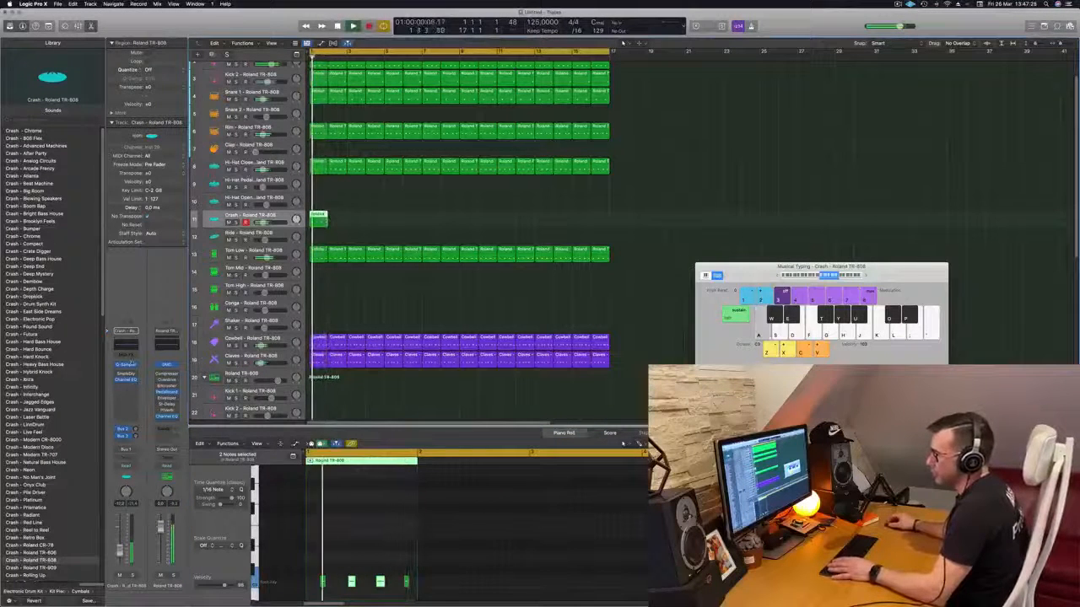
- Give the crash sample a long fade-out in Quick Sampler, starting about a third of the way into the waveform
click(129, 365)
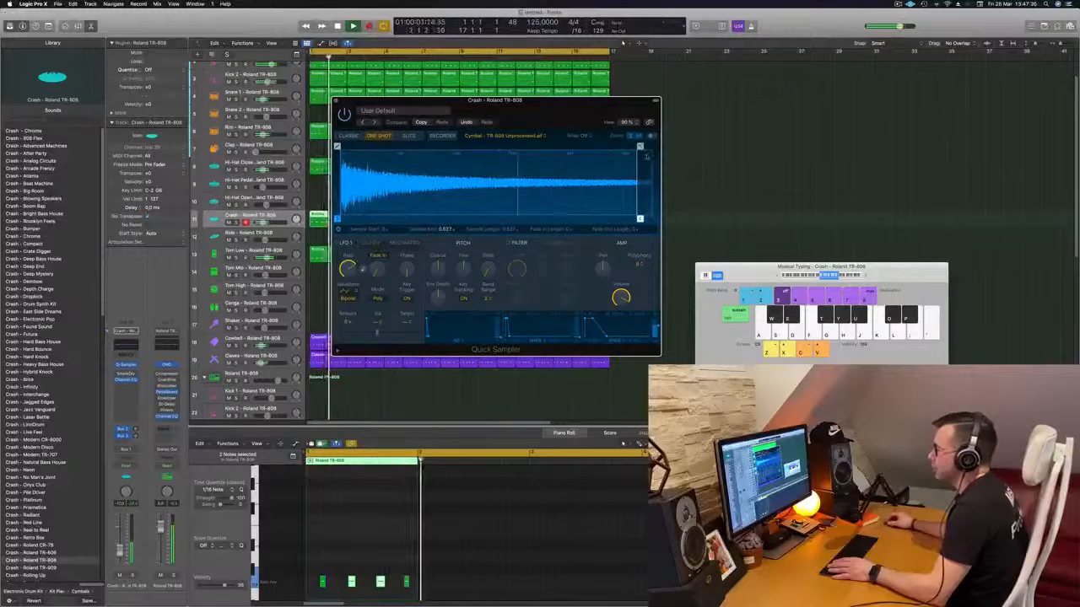
drag(639, 146, 481, 146)
drag(565, 110, 811, 138)
mouse_move(727, 173)
mouse_down()
mouse_move(671, 172)
mouse_move(690, 173)
mouse_up()
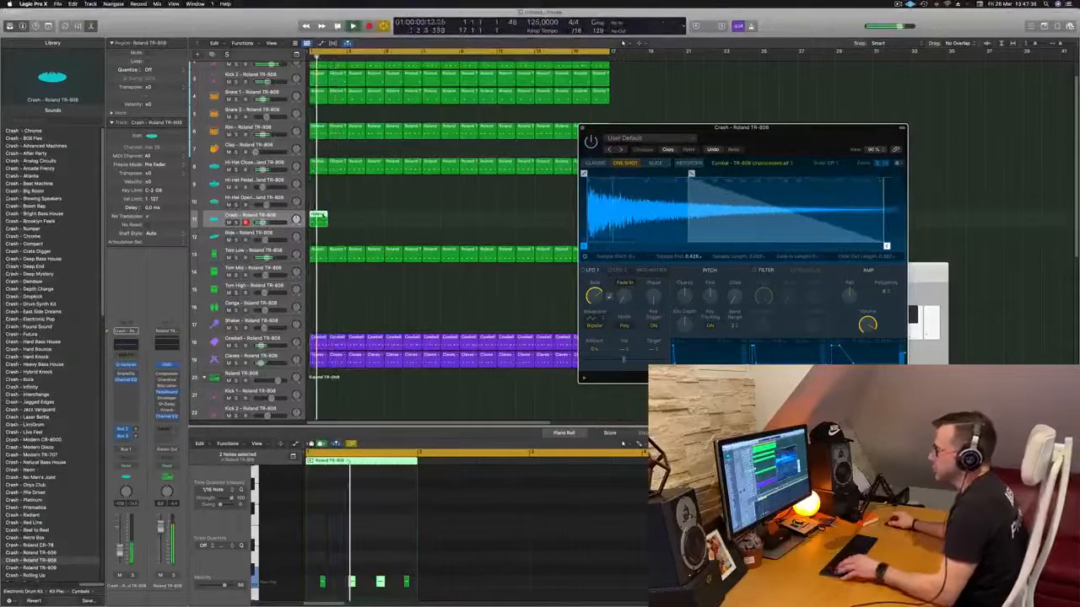
- Fill the Crash track through bar 16 with repeats of the one-bar region
key(super+r)
key(super+r)
key(super+r)
key(super+r)
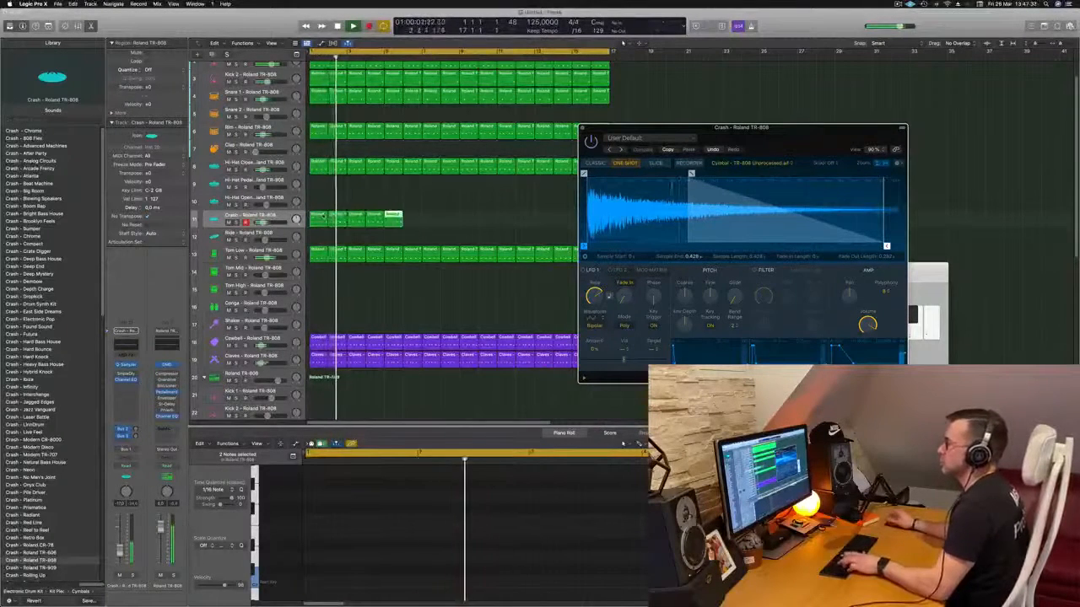
key(super+r)
key(super+r)
key(super+r)
key(super+r)
key(super+r)
key(super+r)
key(super+r)
key(super+r)
- Audition the Crash sound over the playing beat and close its Quick Sampler window
drag(715, 132, 522, 164)
key(super+k)
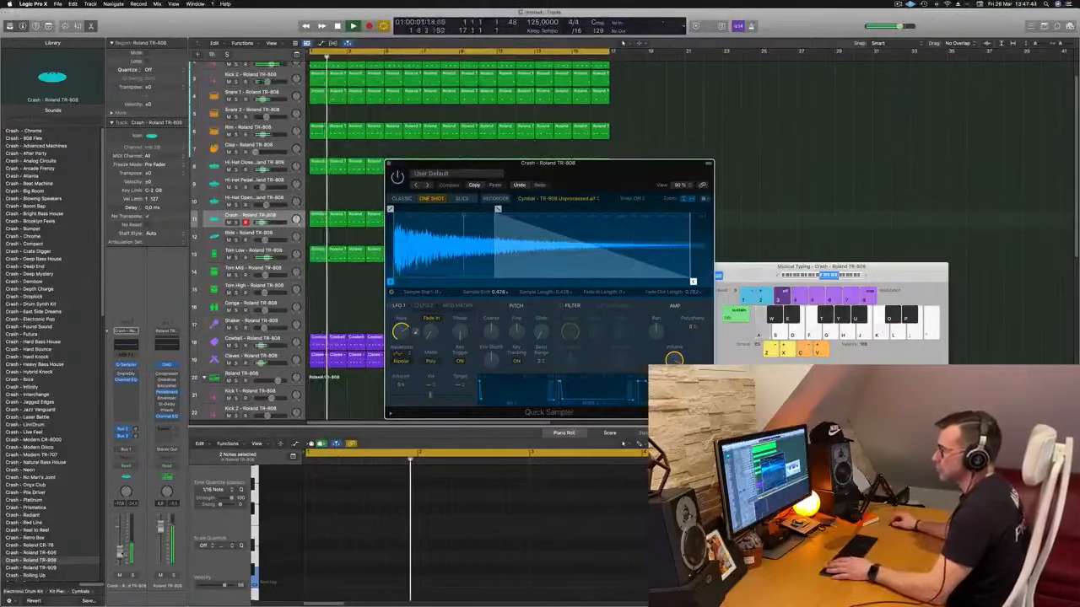
click(248, 217)
key(a)
key(a)
key(a)
key(a)
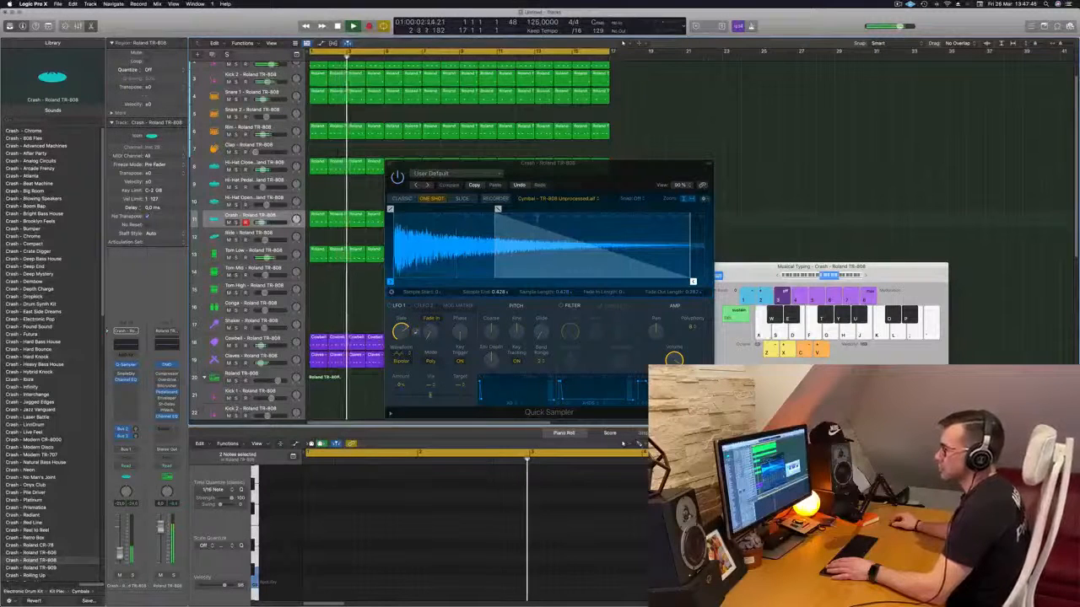
key(a)
click(390, 164)
key(a)
key(a)
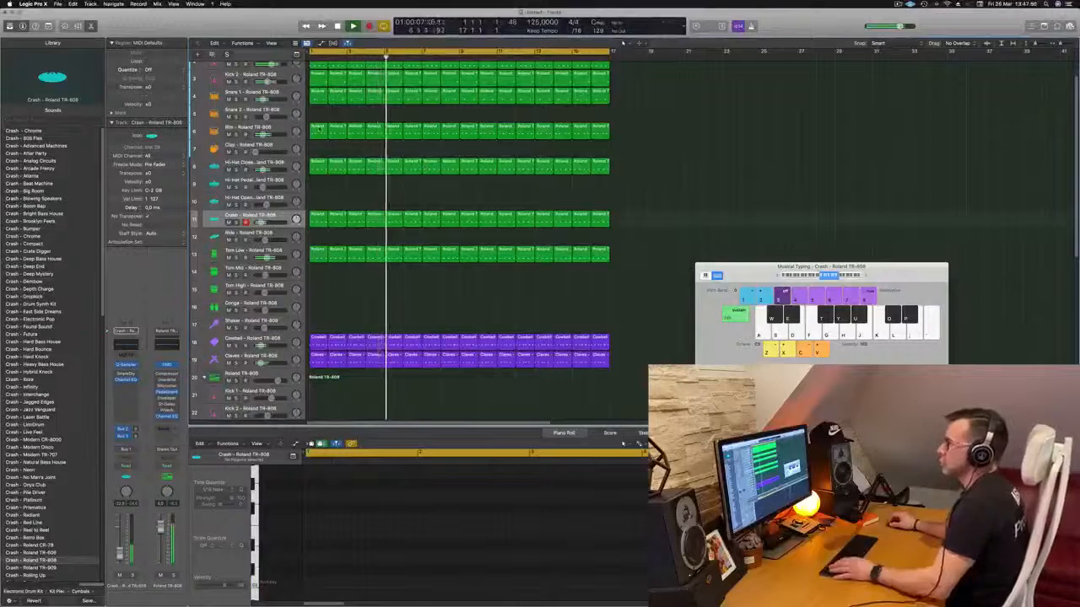
- Copy the first-bar Kick 2 region to bar 1 of the Clap track and play it back
drag(321, 80, 314, 148)
drag(365, 496, 451, 552)
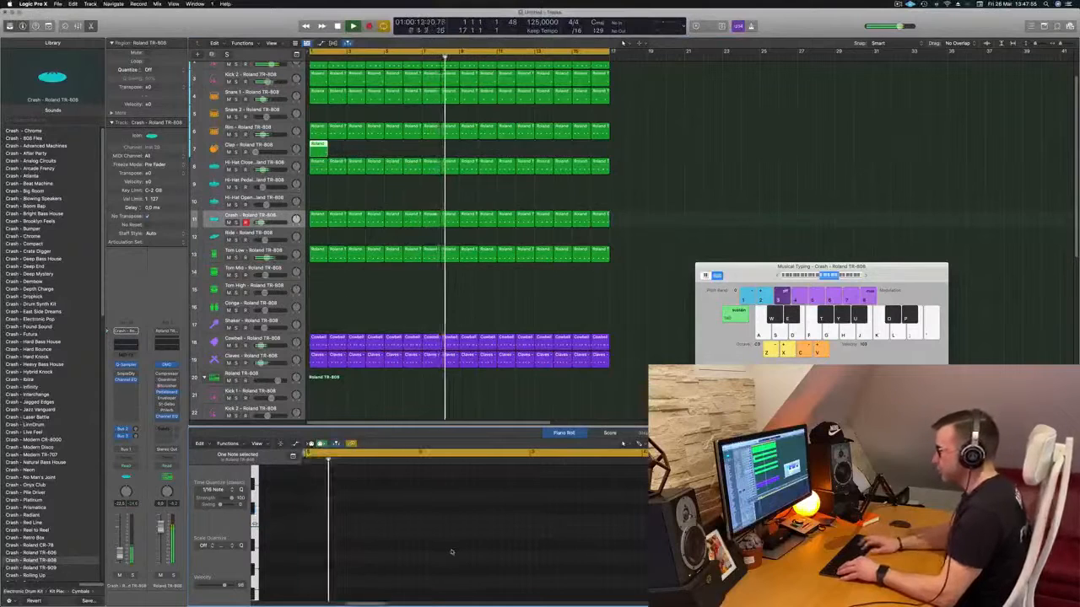
key(space)
key(space)
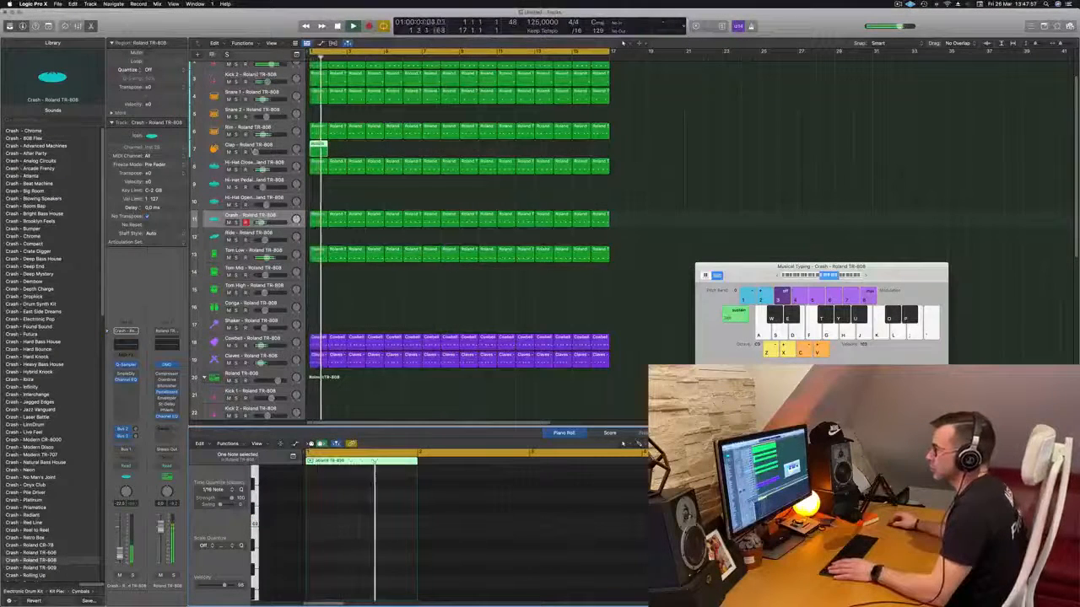
- Move the Clap region's single note from beat 1 to beat 3 and lower the Clap track's volume
key(space)
key(space)
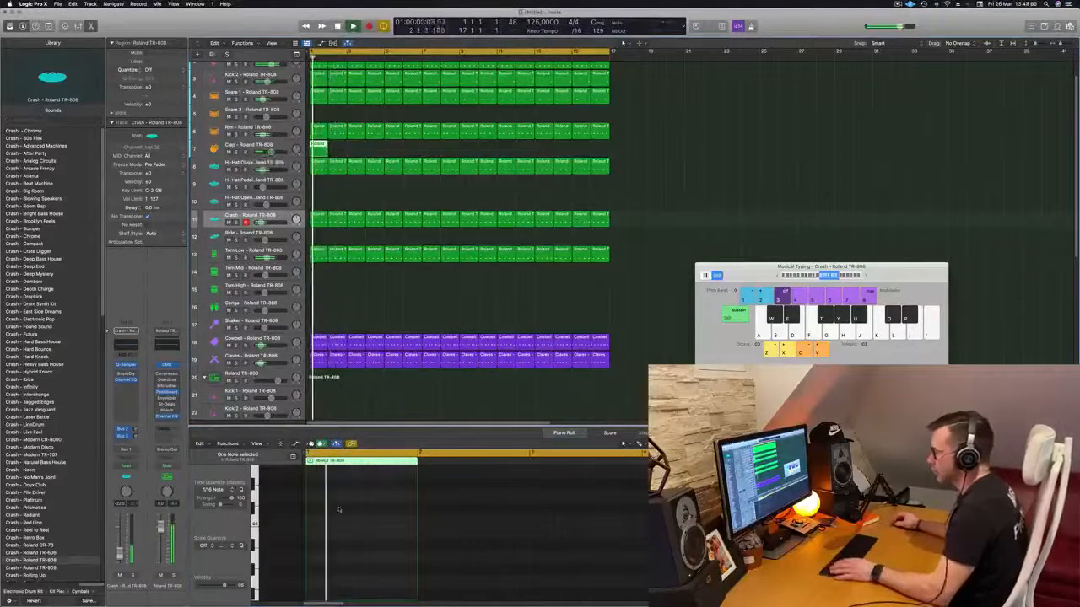
scroll(347, 497, up, 5)
click(354, 506)
key(space)
key(space)
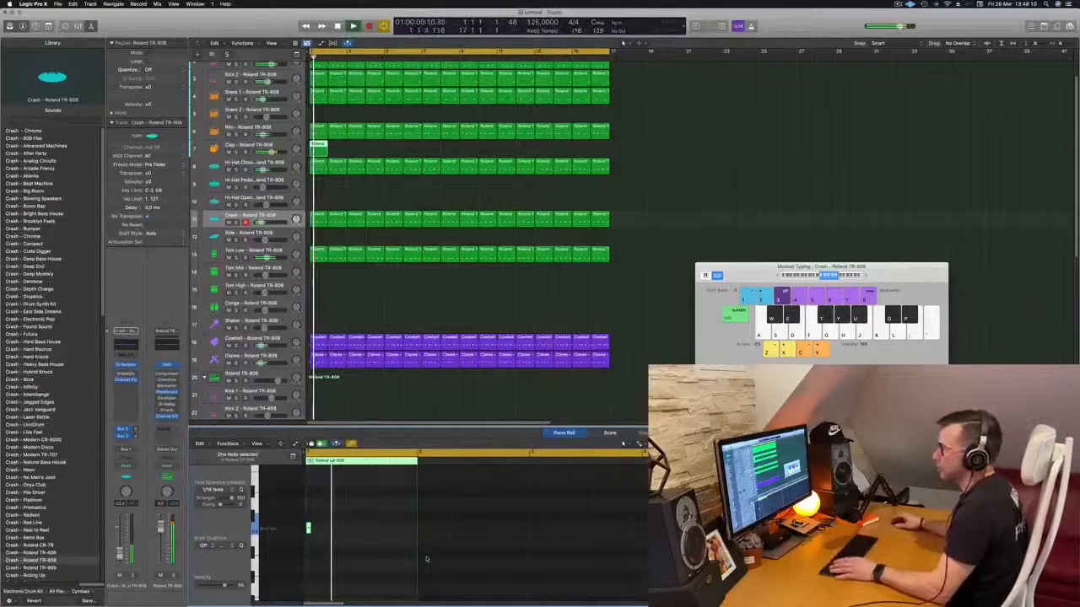
key(Return)
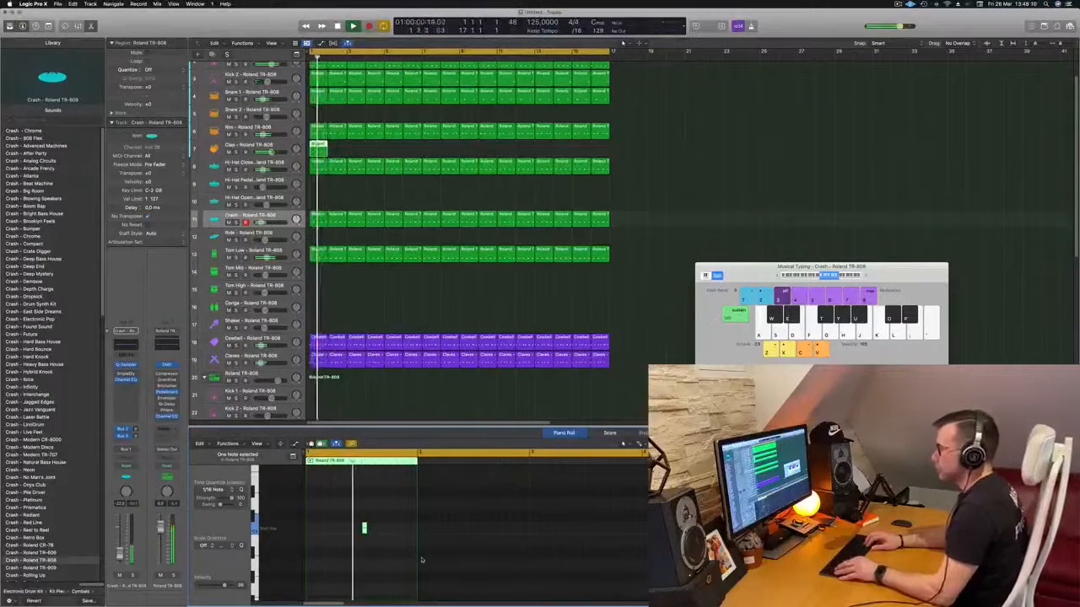
key(space)
click(273, 144)
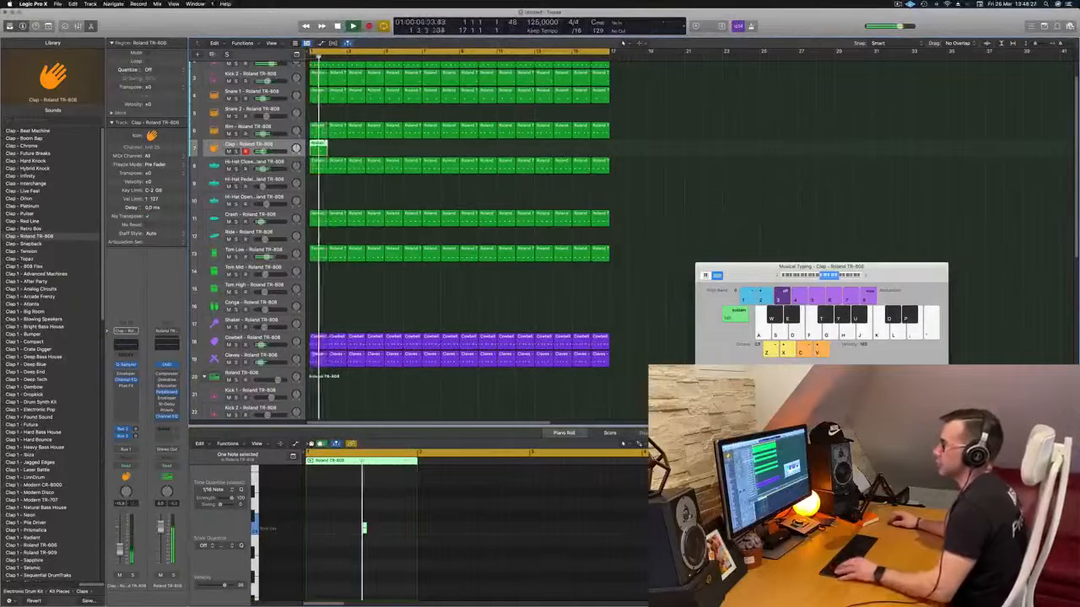
- Try a second clap note on beat 1 of the region during playback and remove it again
drag(346, 498, 309, 530)
key(Return)
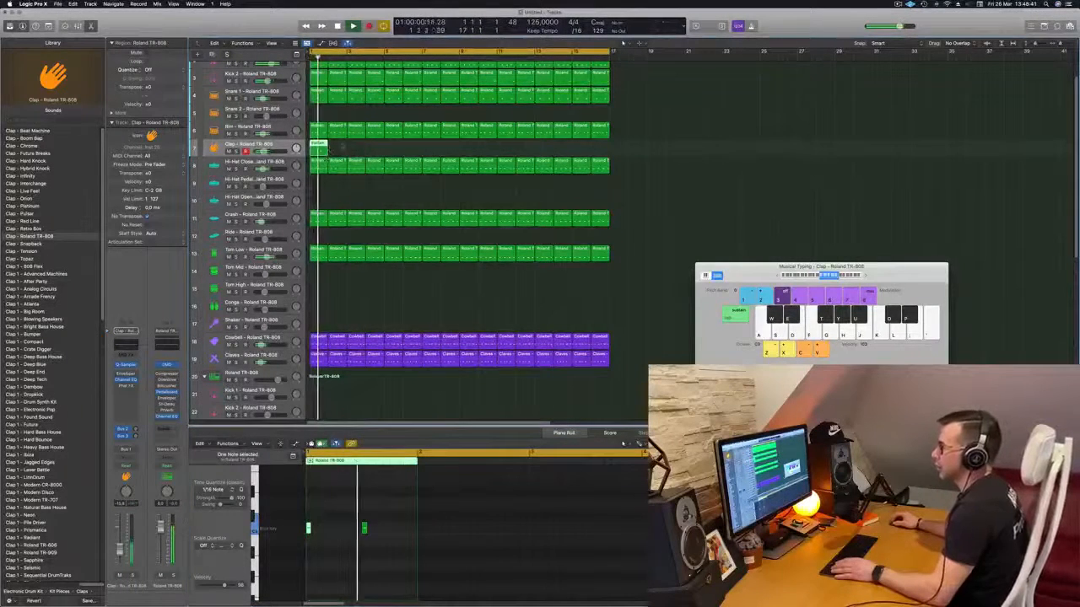
key(Return)
drag(321, 513, 291, 556)
key(Return)
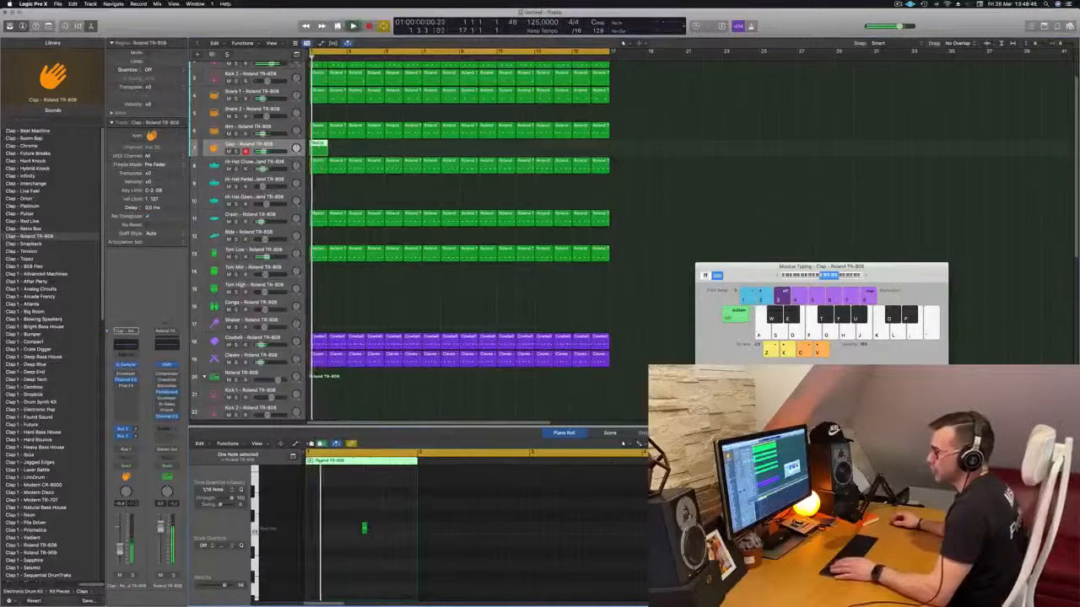
- Fill the Clap track through bar 16 with copies of the one-bar region and replay from the start
drag(318, 144, 355, 156)
shift+click(313, 146)
mouse_move(401, 153)
mouse_down()
mouse_move(318, 148)
mouse_move(397, 156)
mouse_up()
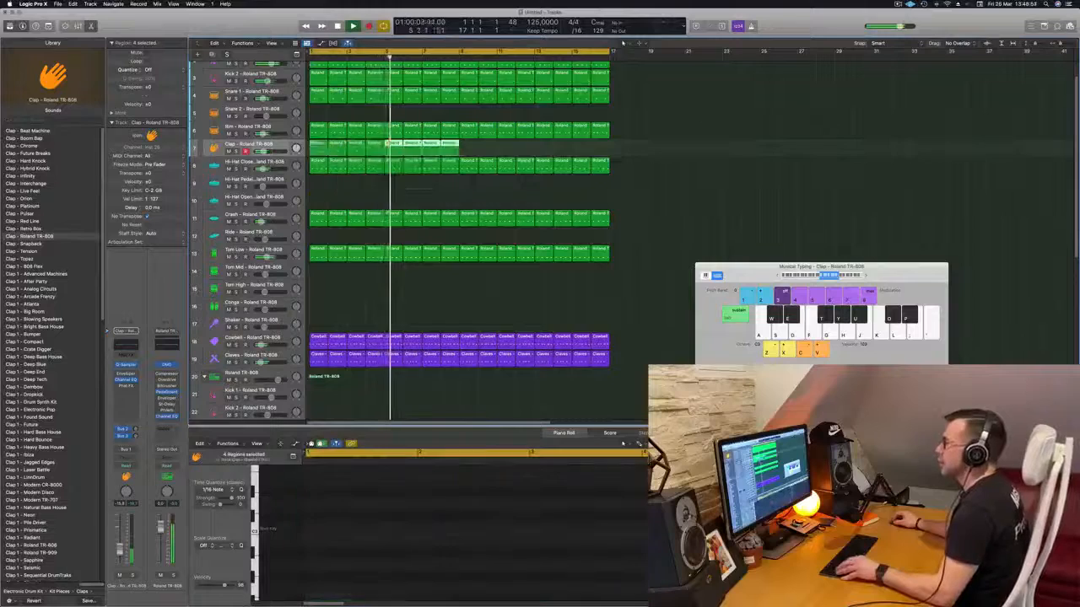
drag(323, 149, 473, 151)
key(Return)
click(285, 147)
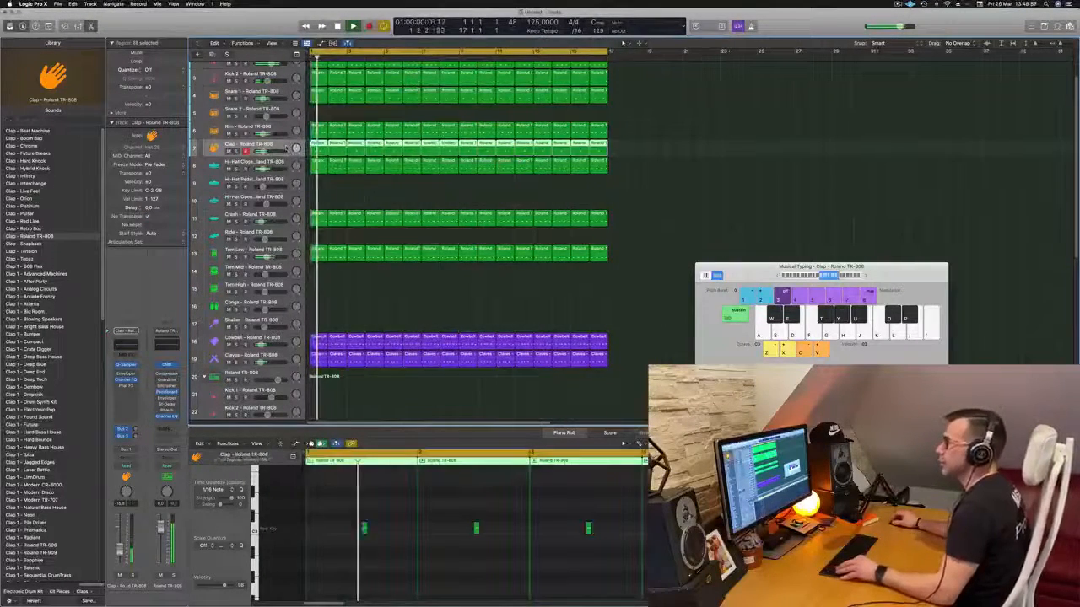
- Step through the Tape Delay presets on the Clap's delay bus during playback and settle on 1/8 Note Dotted
scroll(287, 147, left, 3)
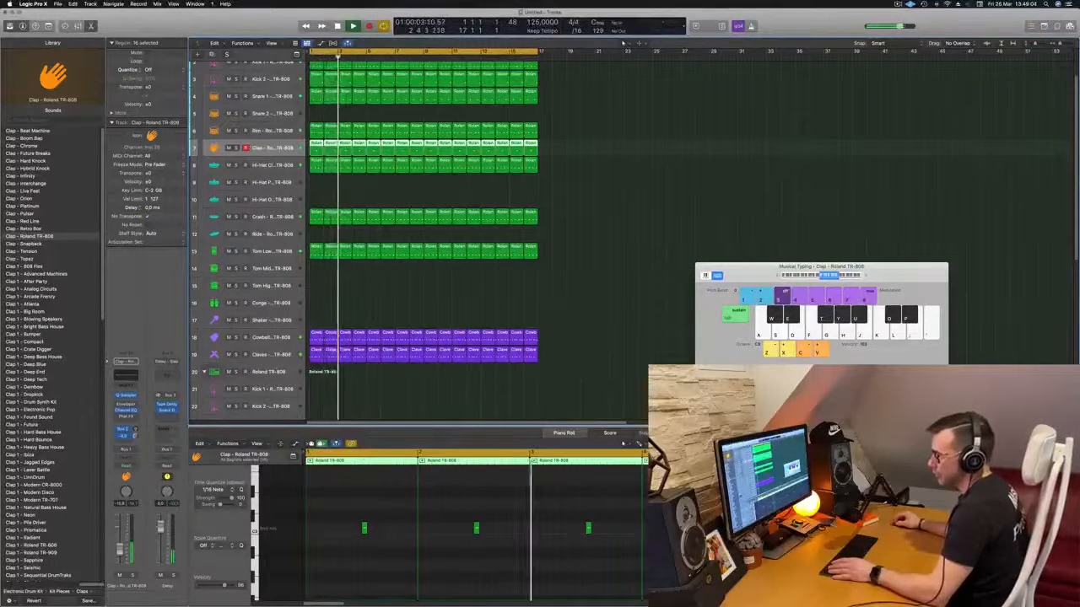
click(166, 404)
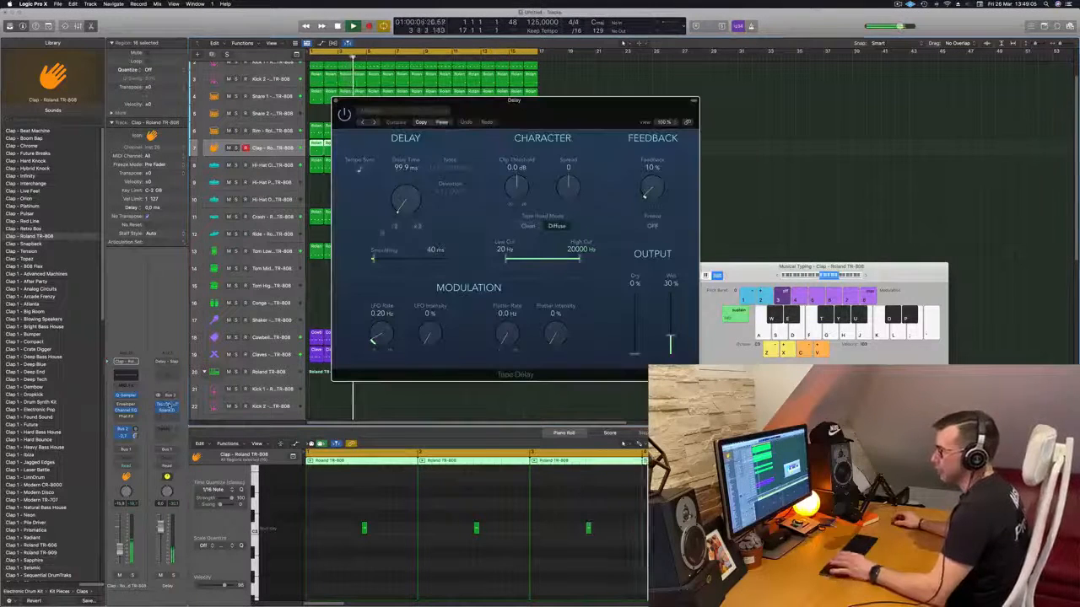
click(363, 124)
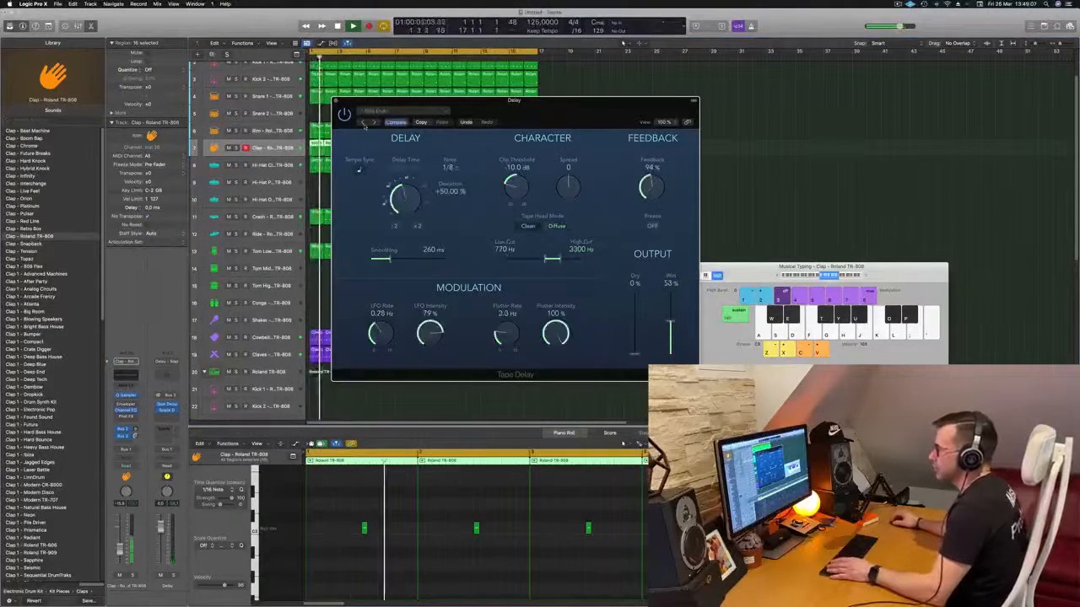
drag(363, 124, 598, 136)
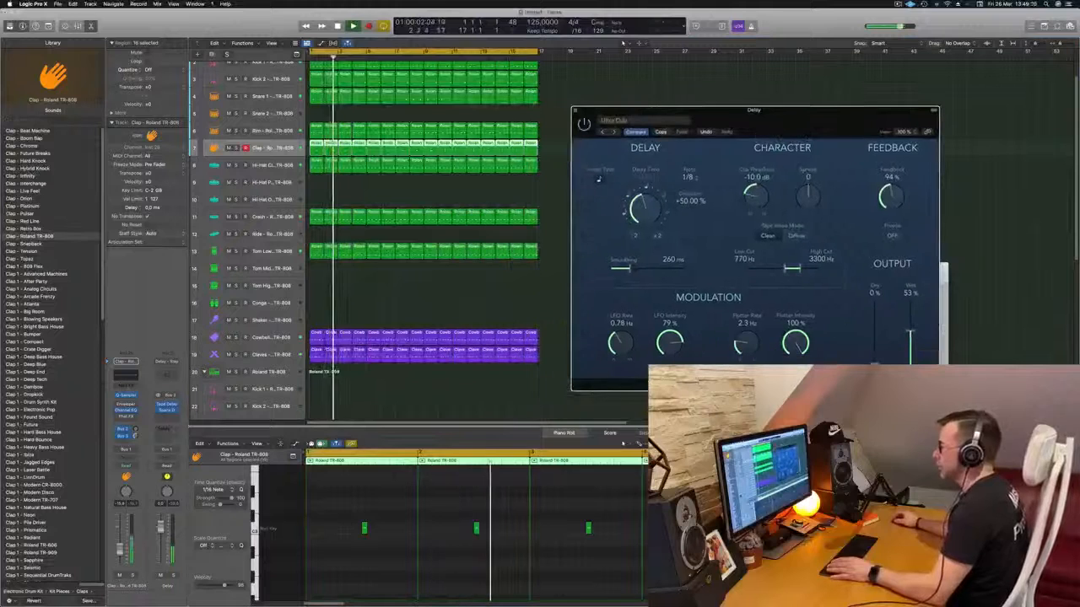
click(601, 132)
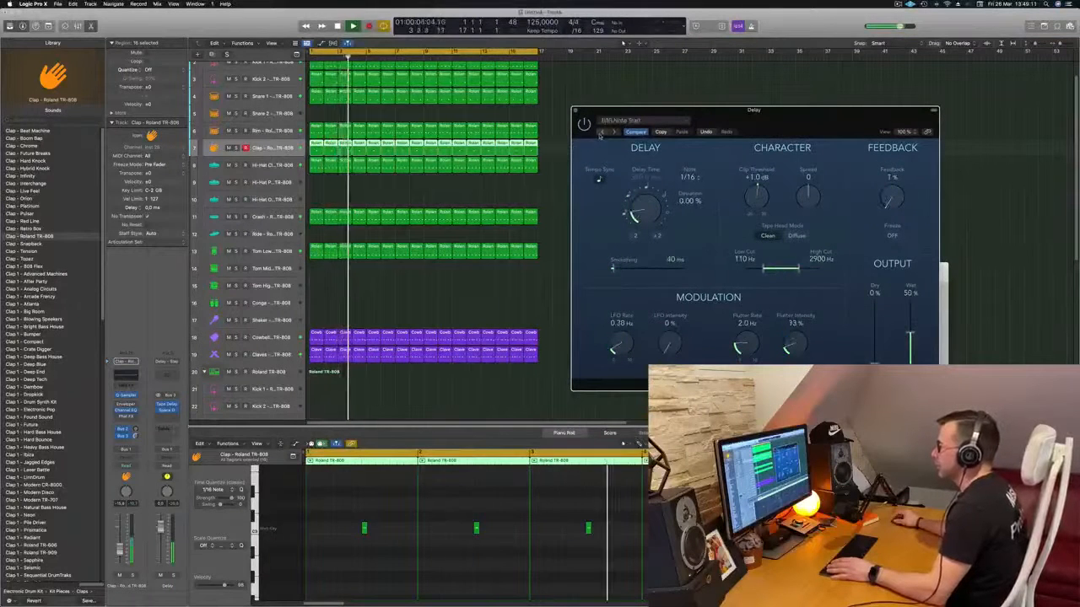
click(601, 133)
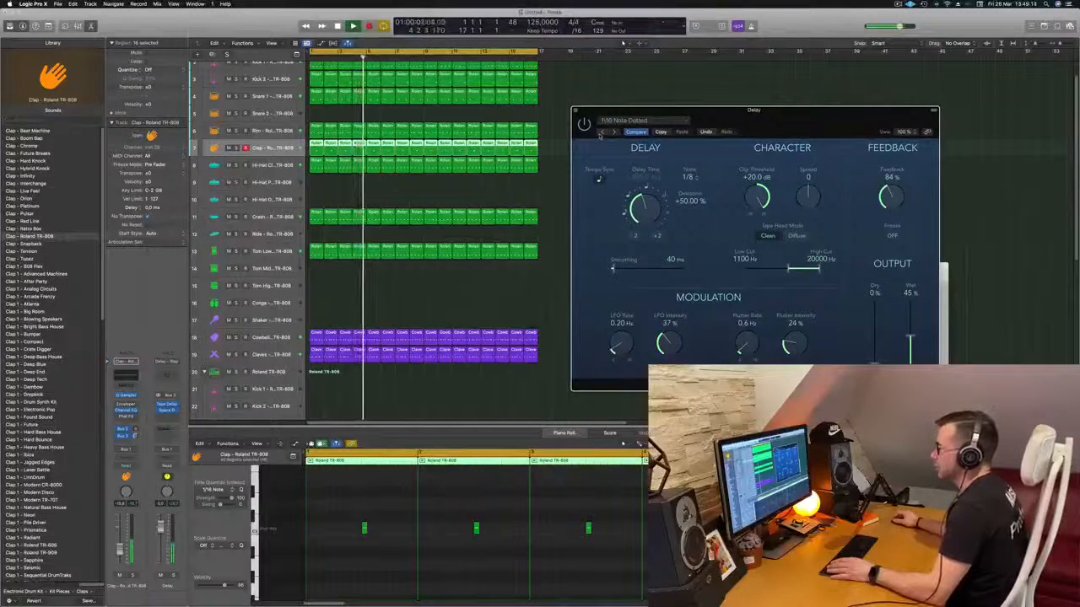
click(601, 133)
click(601, 132)
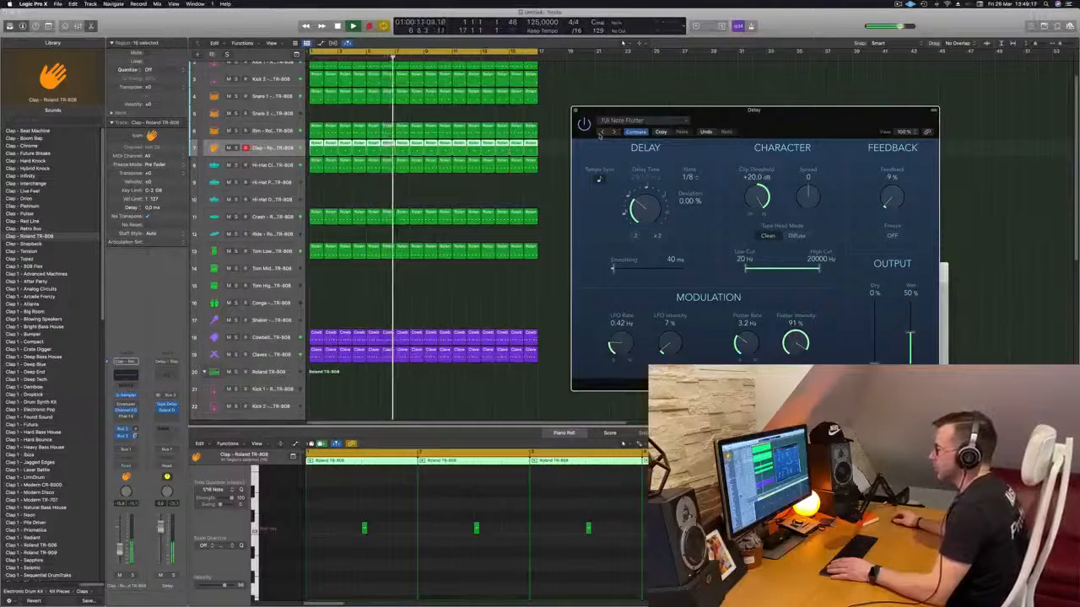
click(600, 133)
click(601, 133)
drag(810, 111, 784, 123)
key(Return)
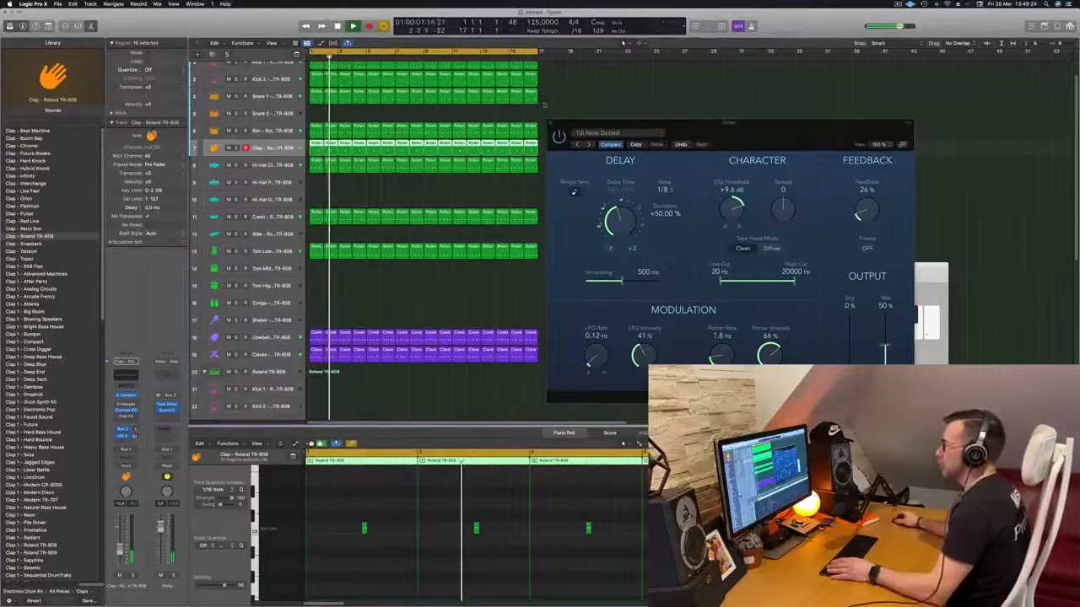
click(552, 123)
- Select the Cowbell track of the second Roland TR-808 kit
key(super+Left)
key(super+Left)
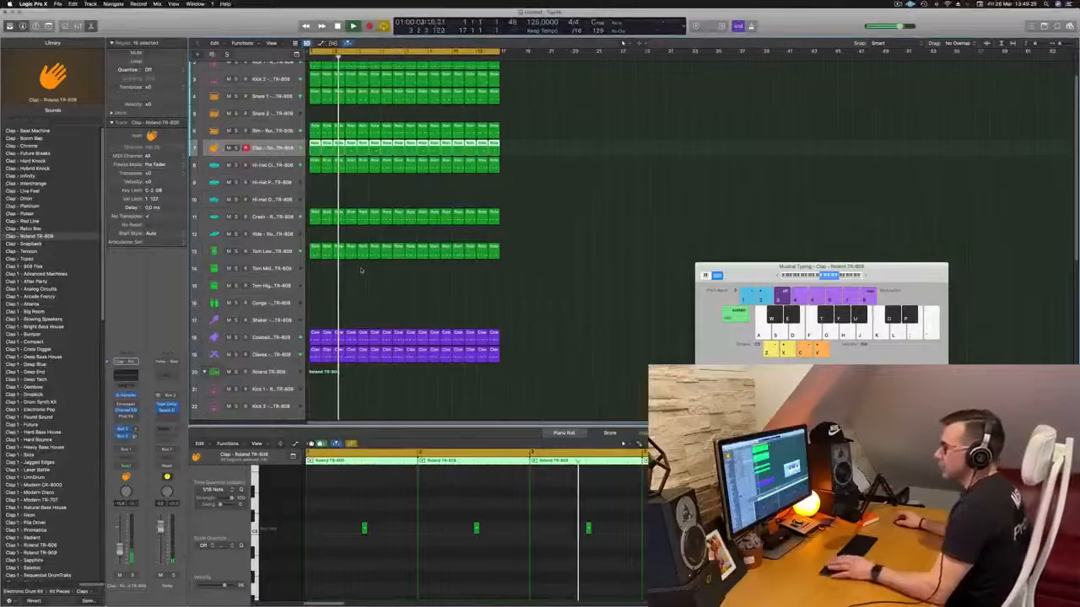
key(super+Up)
key(super+Up)
key(super+Up)
key(super+Up)
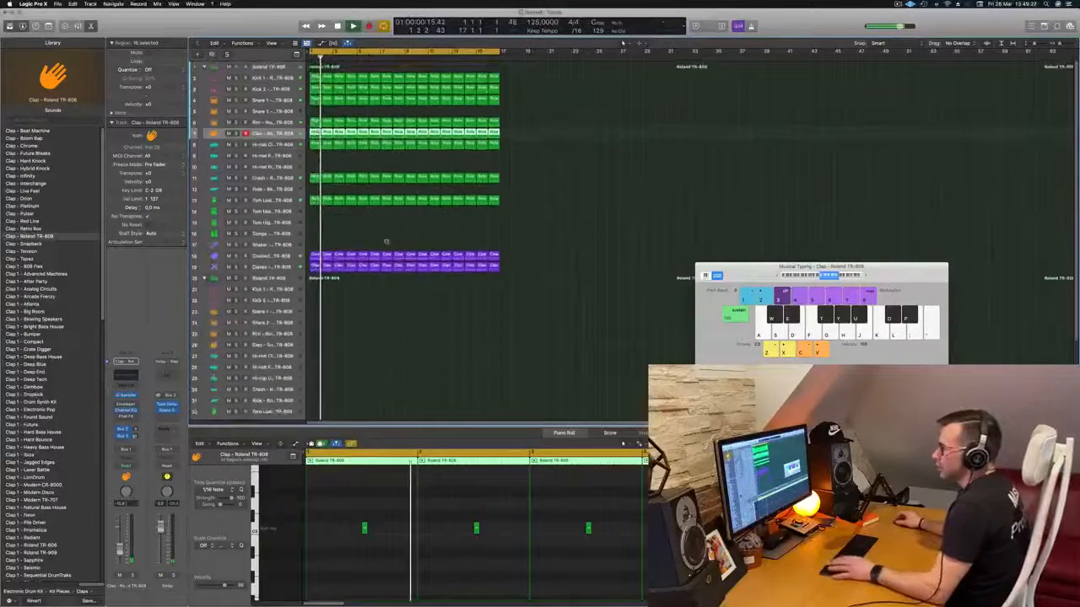
key(super+Up)
scroll(386, 245, down, 3)
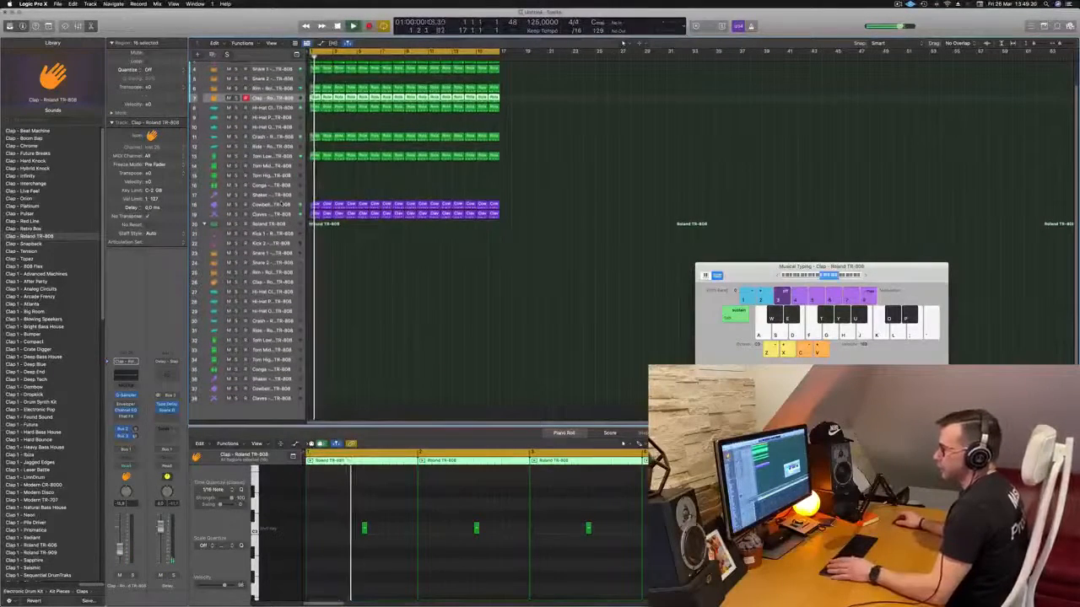
click(275, 205)
key(d)
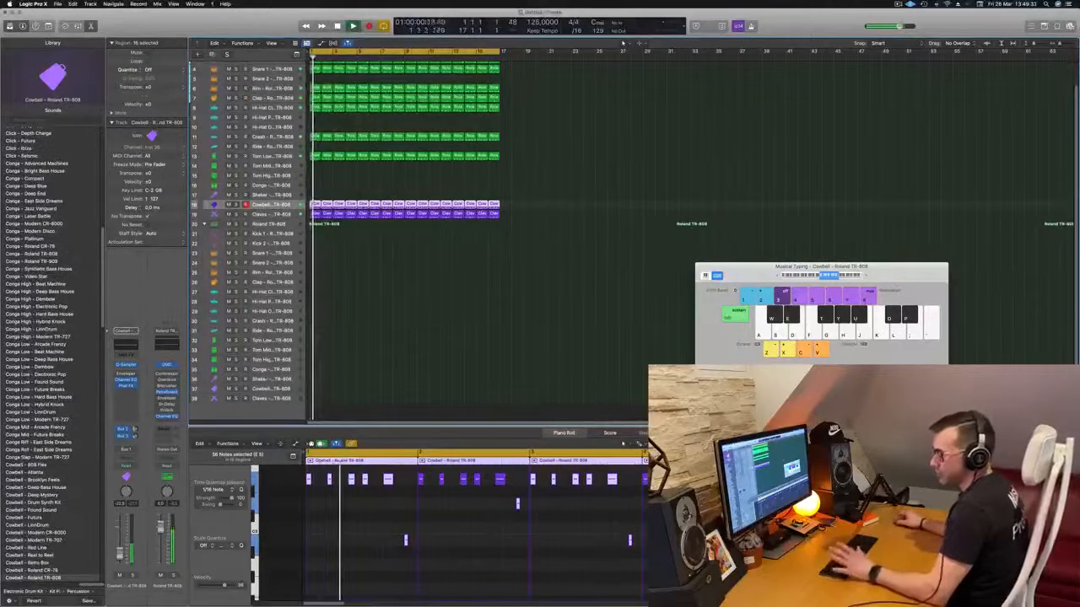
click(272, 388)
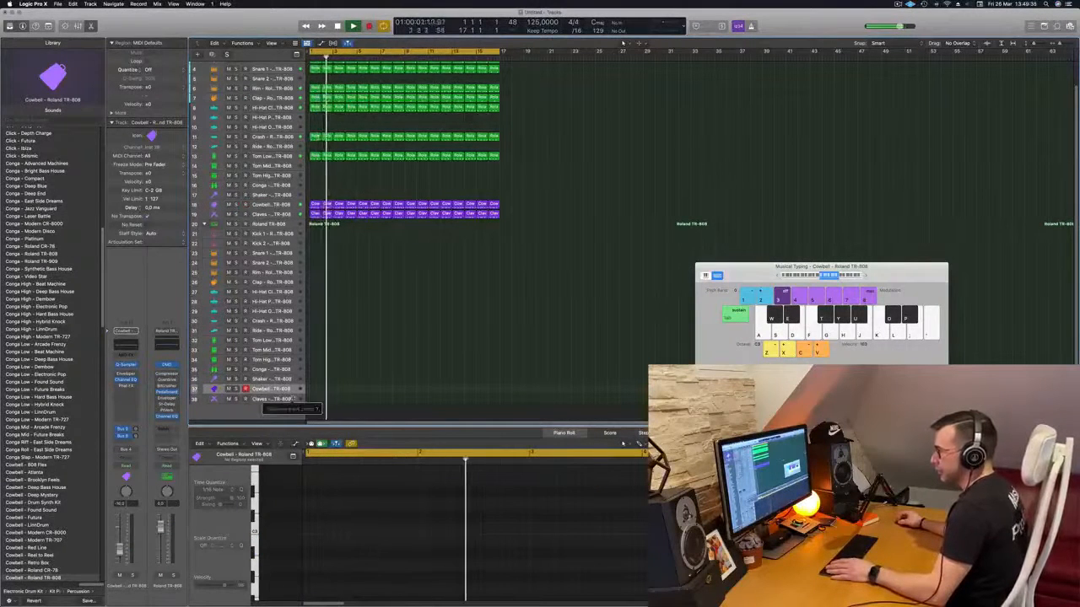
- Audition high notes on the second cowbell, raising the Musical Typing octave to C4 and opening the track's Quick Sampler
key(k)
key(l)
key(apostrophe)
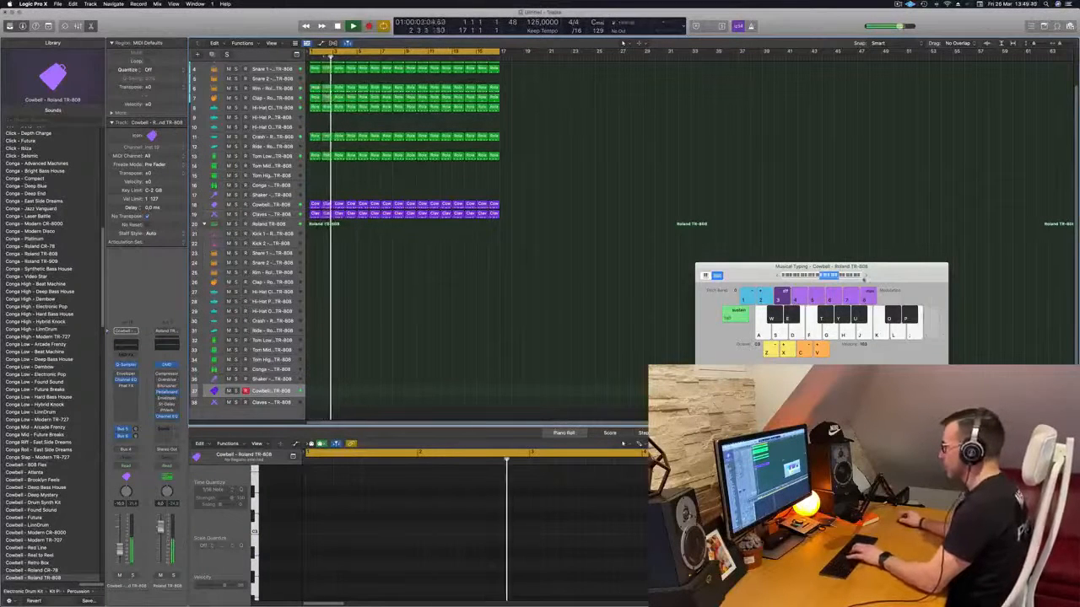
click(866, 277)
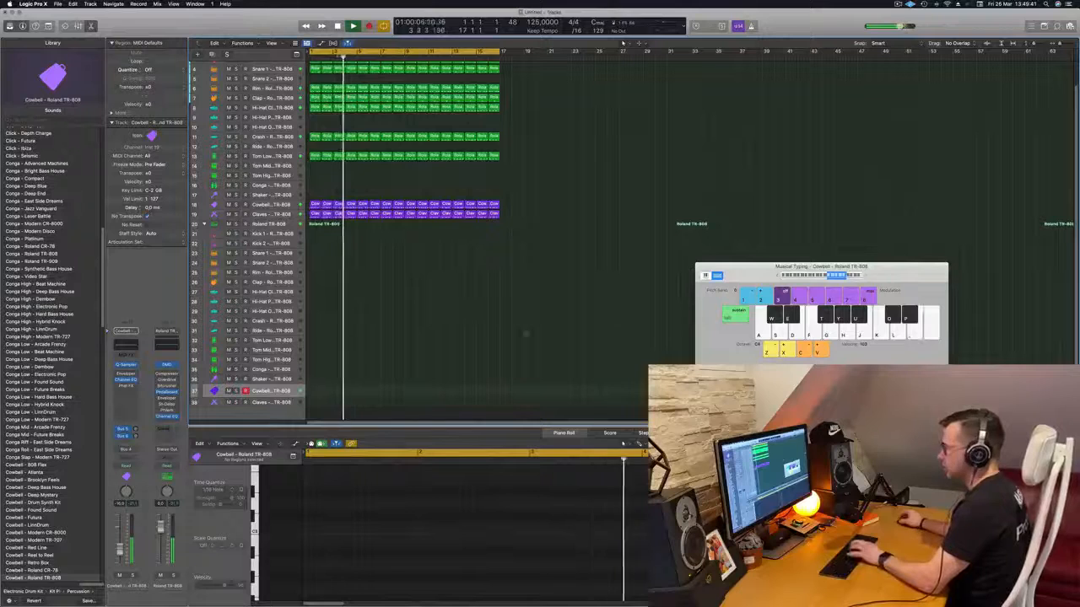
key(semicolon)
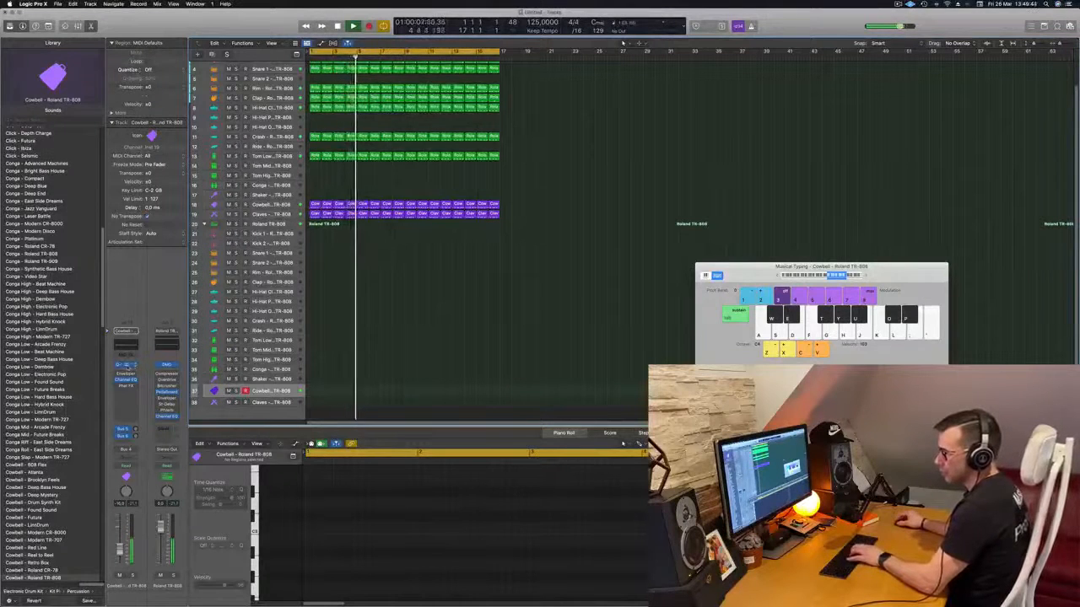
click(125, 365)
drag(413, 100, 572, 74)
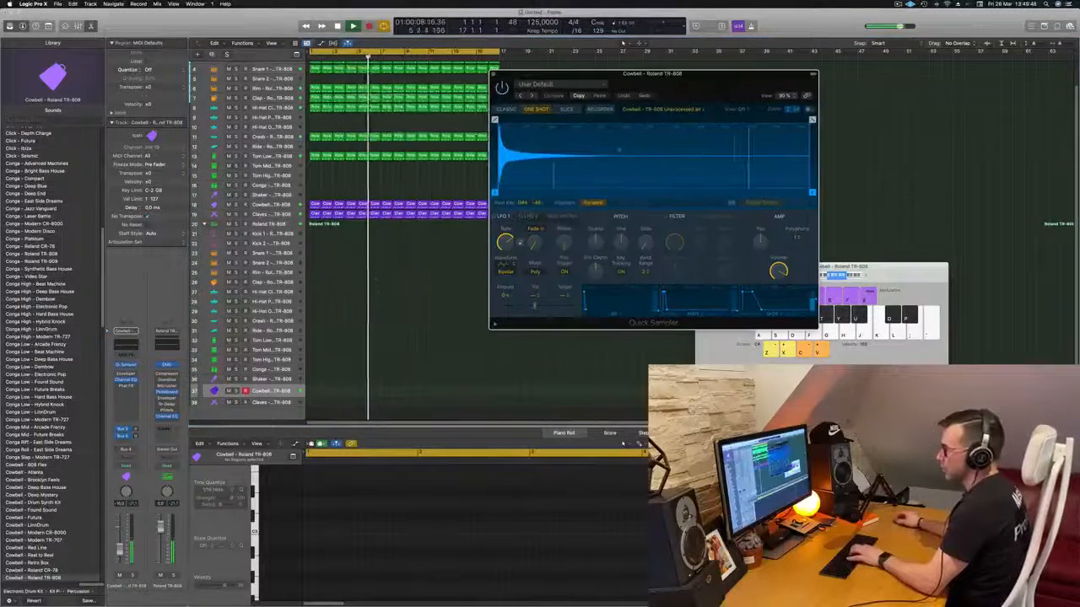
key(semicolon)
key(semicolon)
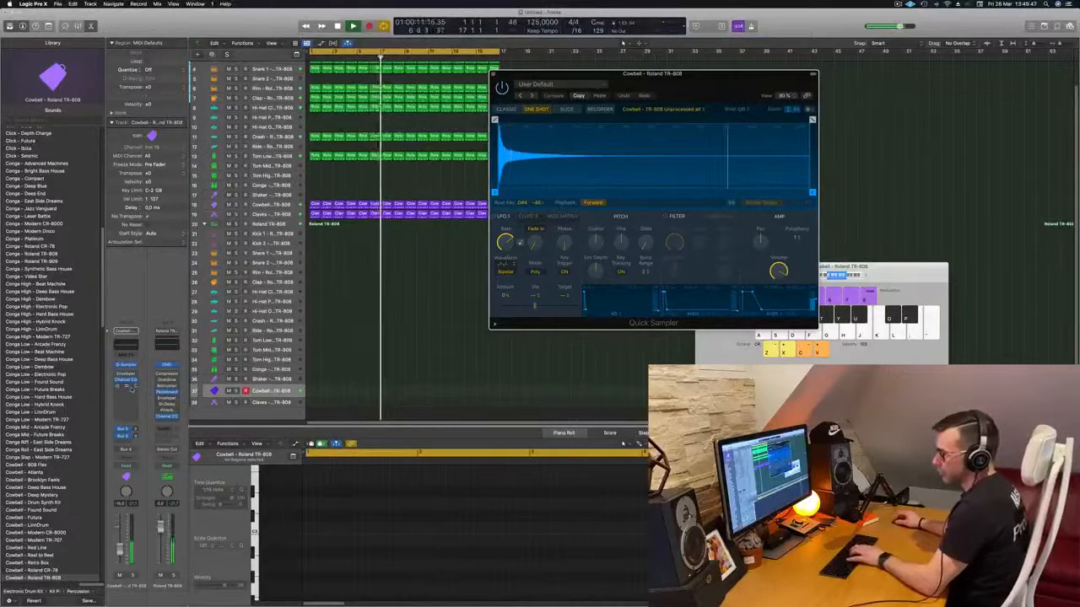
- Replace the Phat FX plug-in on the second Cowbell track with a stereo SilverVerb
click(127, 386)
click(136, 387)
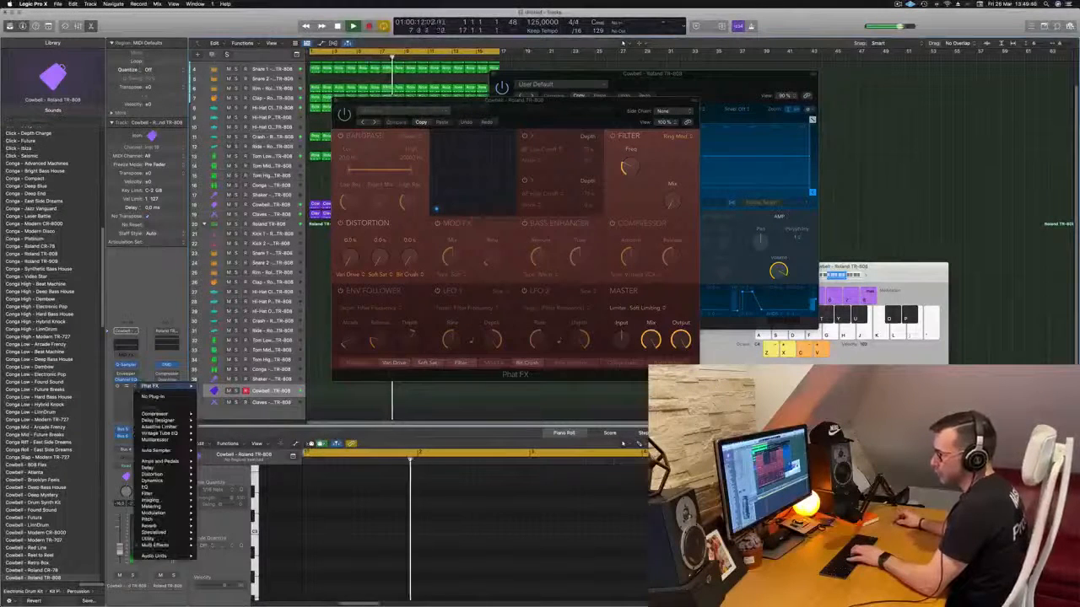
mouse_move(179, 487)
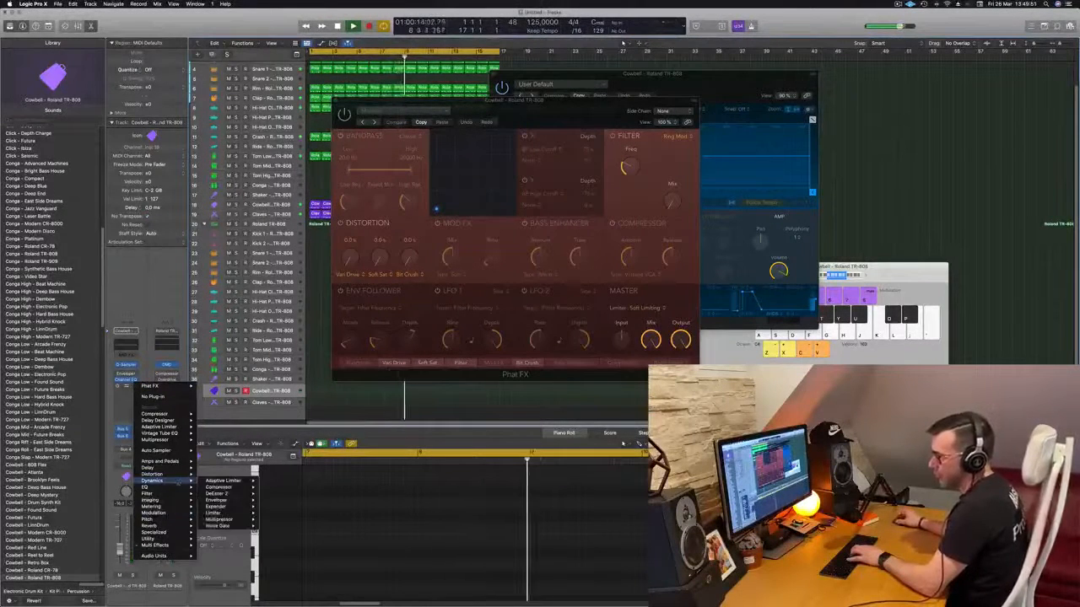
mouse_move(169, 527)
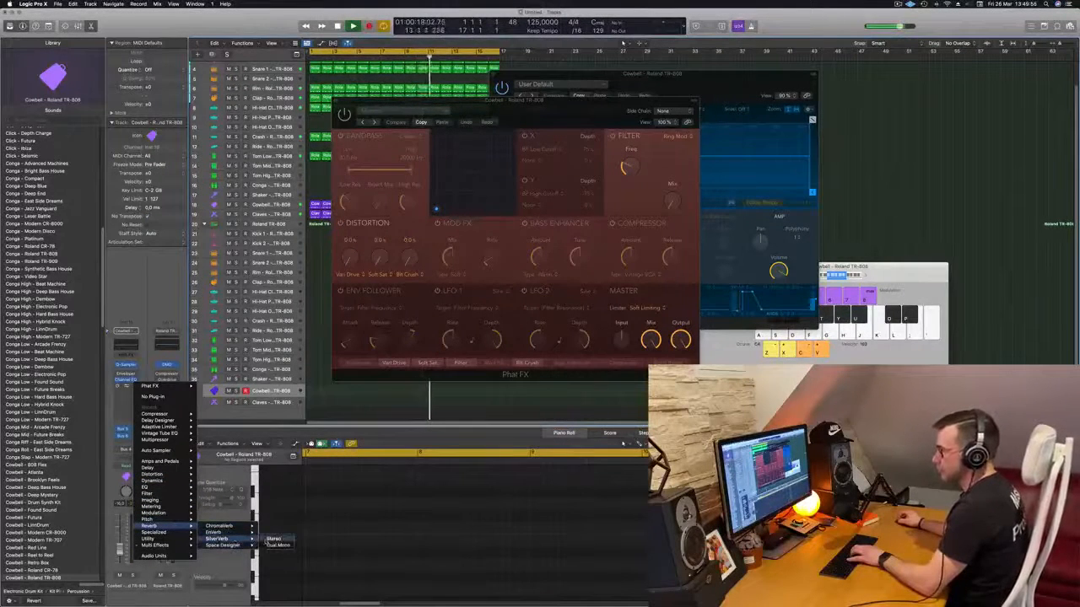
click(273, 539)
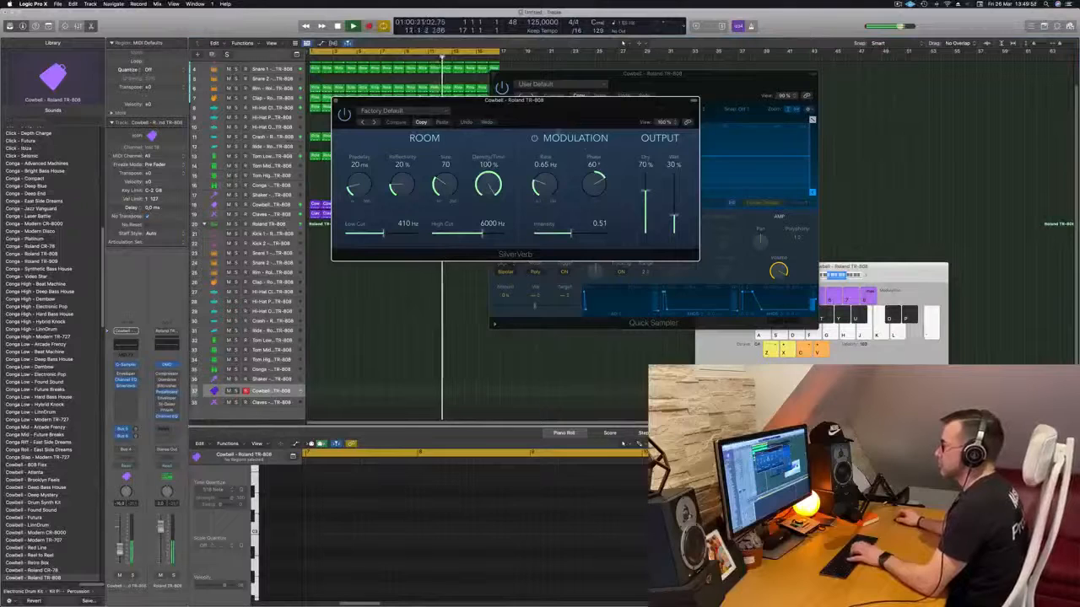
- Load the grandiose preset in SilverVerb and set its output to 35% dry and 100% wet
drag(675, 218, 674, 173)
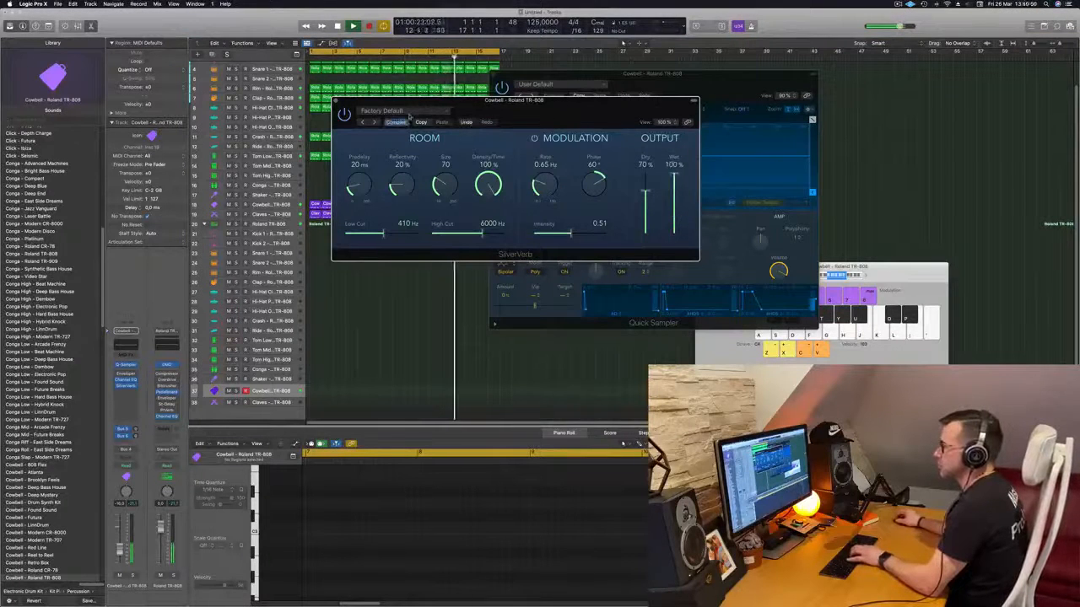
click(411, 114)
click(371, 248)
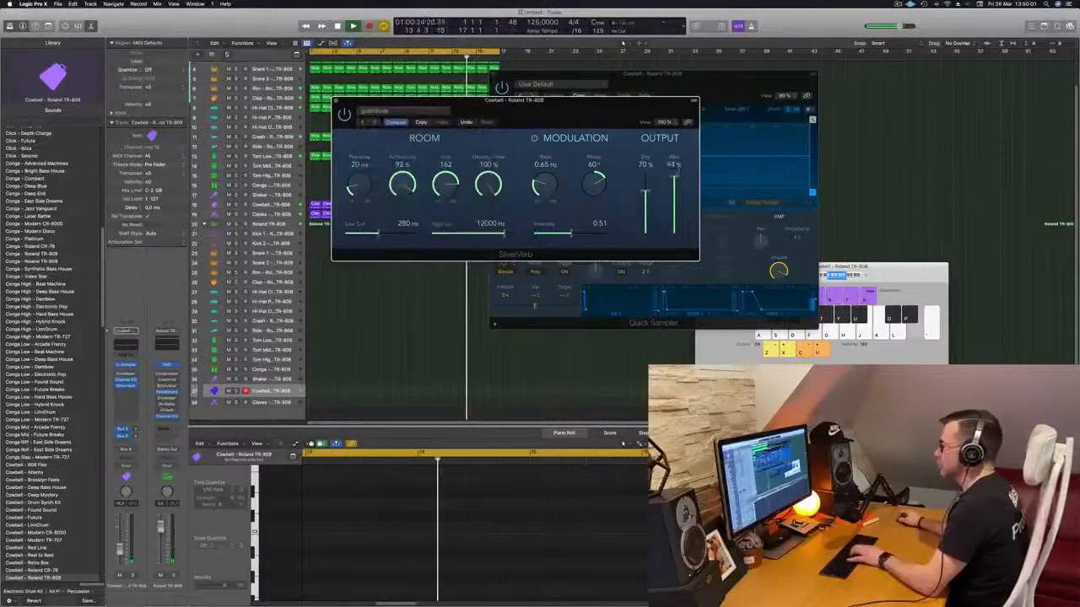
drag(536, 112, 669, 191)
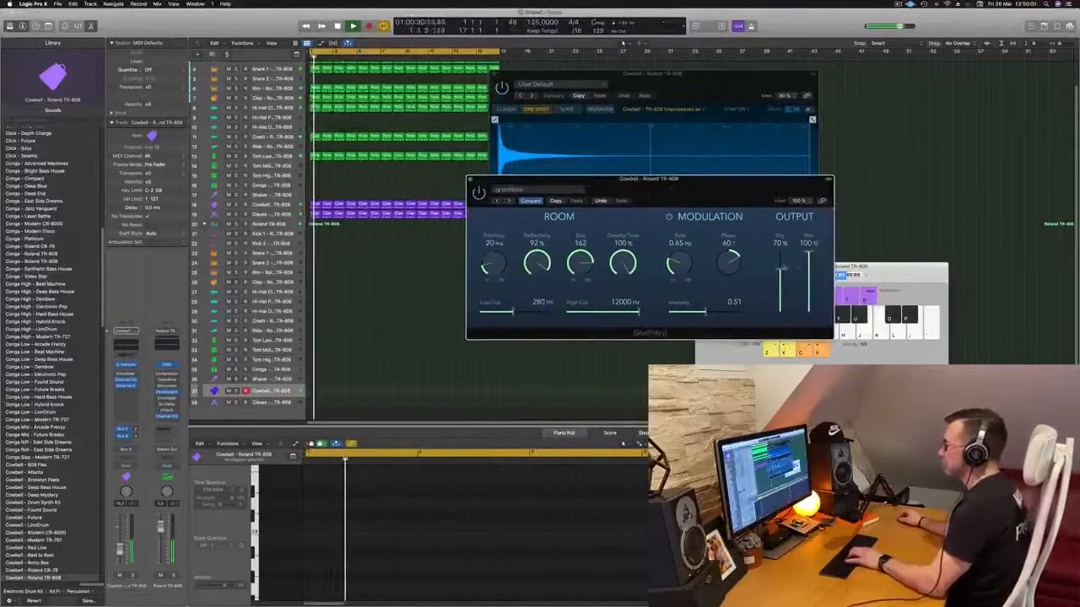
drag(781, 268, 781, 314)
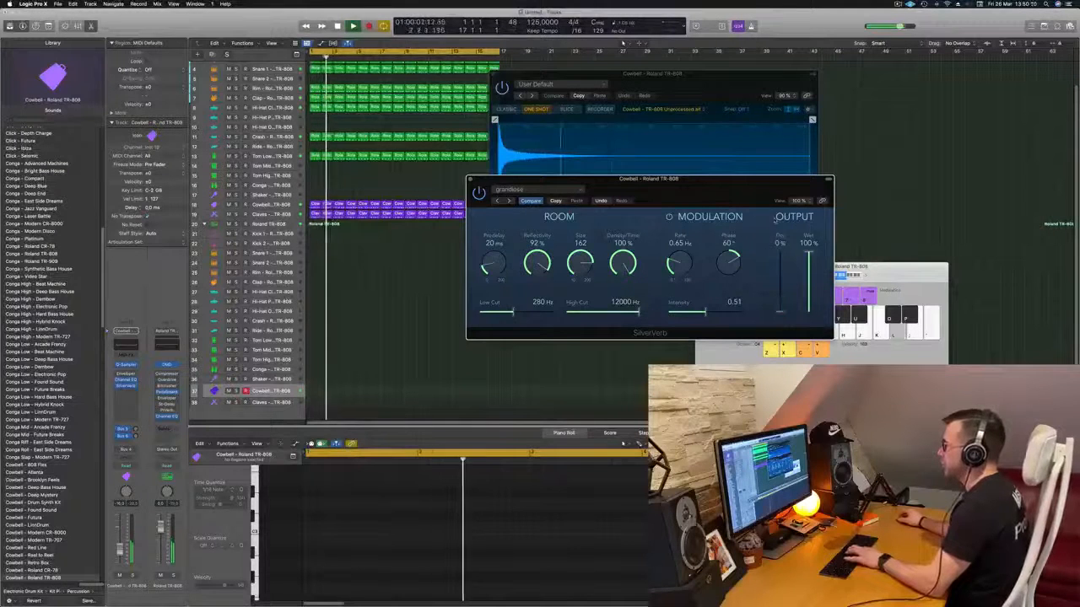
drag(701, 198, 632, 211)
drag(711, 322, 713, 300)
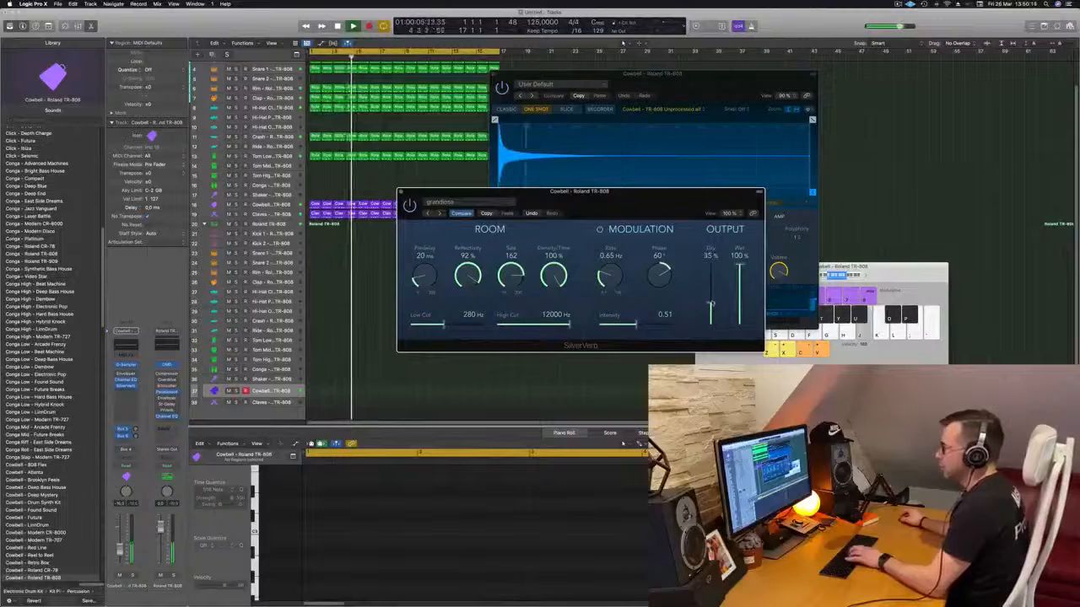
drag(579, 191, 731, 141)
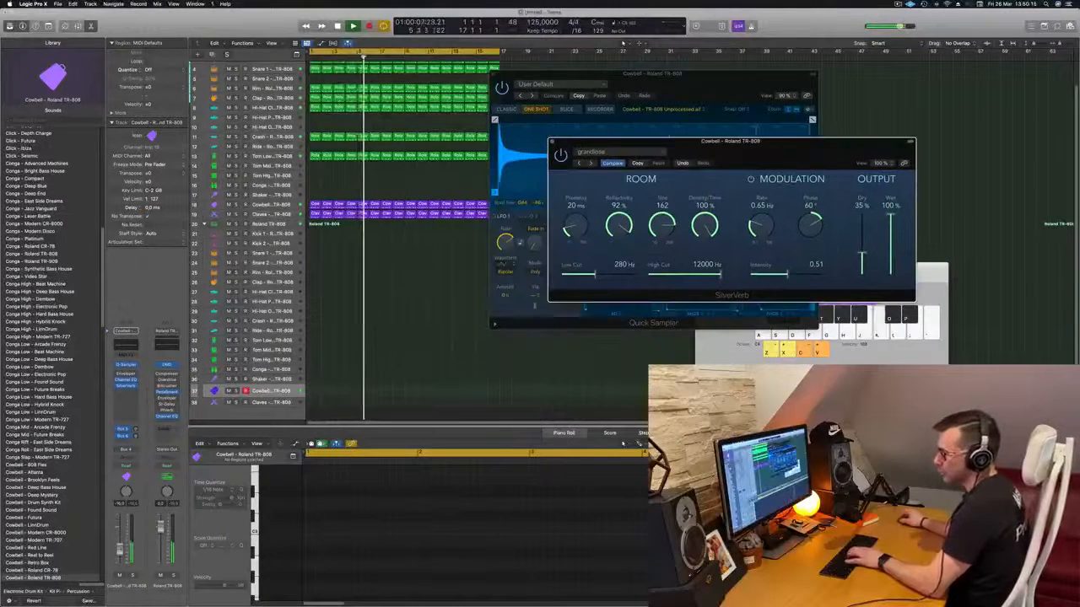
- Play test notes on the cowbell with the reverb over the running beat and close the Quick Sampler window
click(121, 549)
key(j)
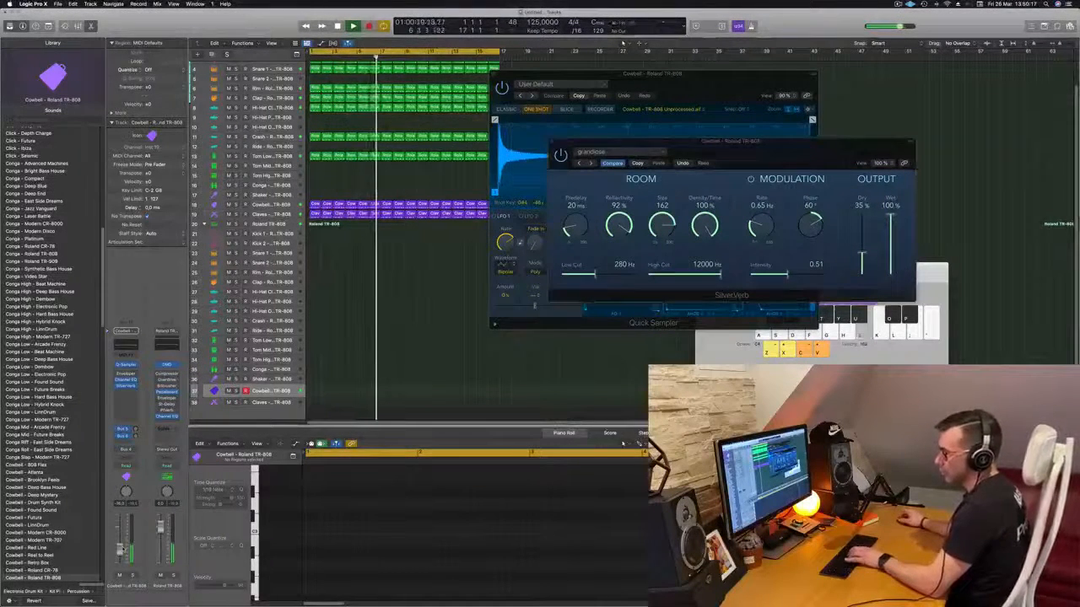
key(h)
key(h)
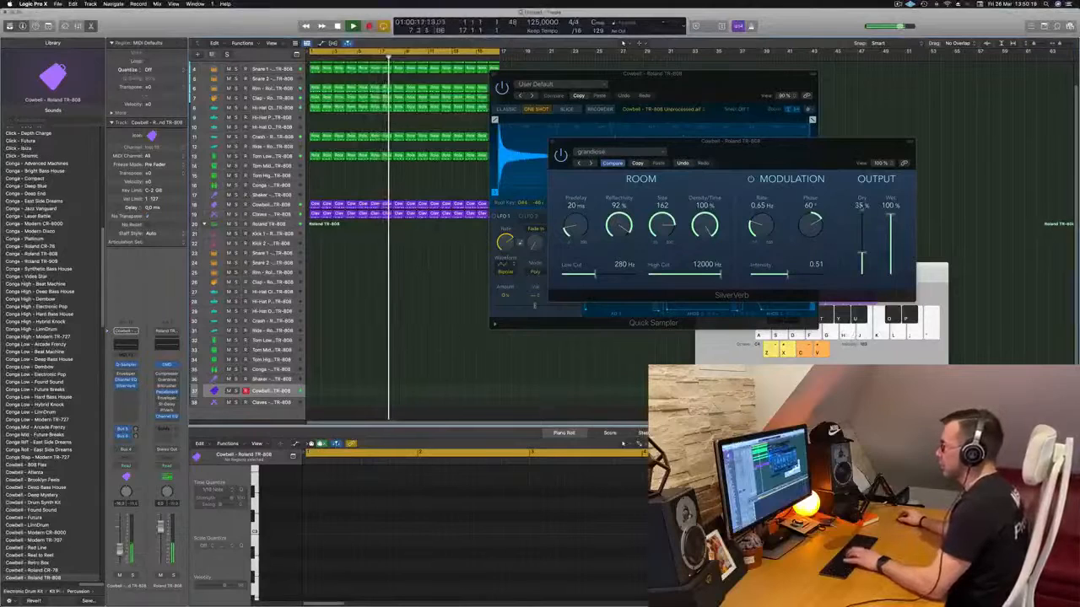
drag(675, 141, 835, 171)
key(h)
drag(689, 80, 627, 218)
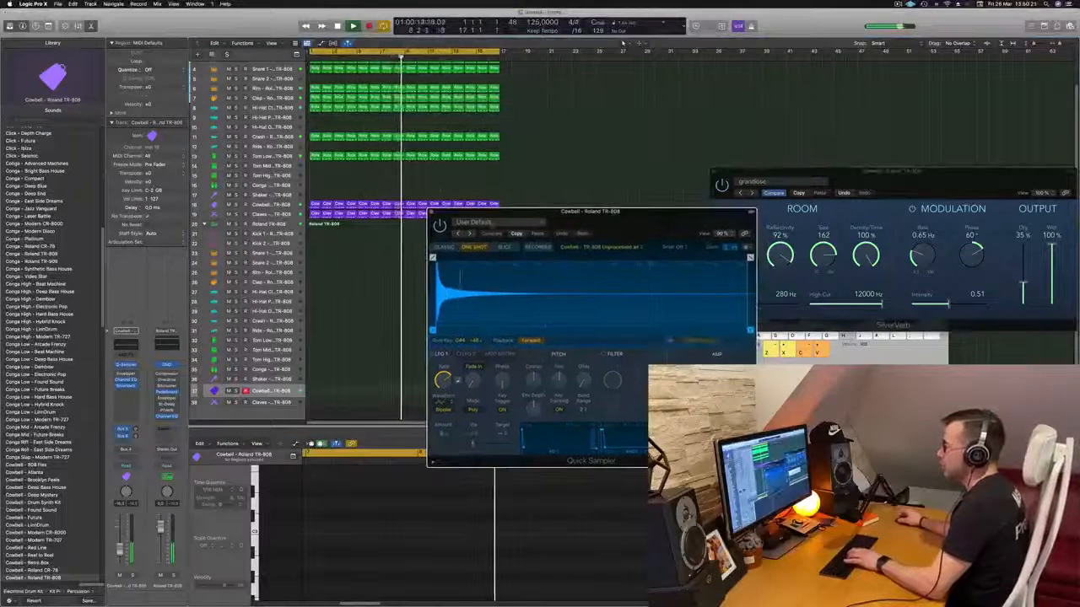
click(431, 212)
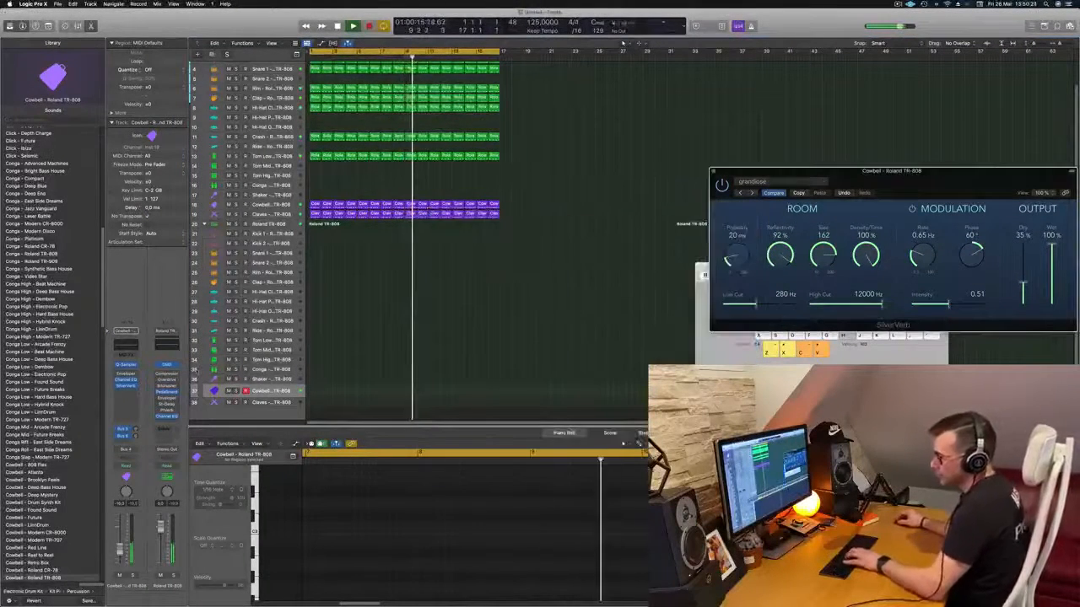
- Add a stereo Compressor to the second Cowbell track, side-chain it to the first kit's Kick 1 and set the threshold to -17 dB
click(126, 393)
mouse_move(131, 415)
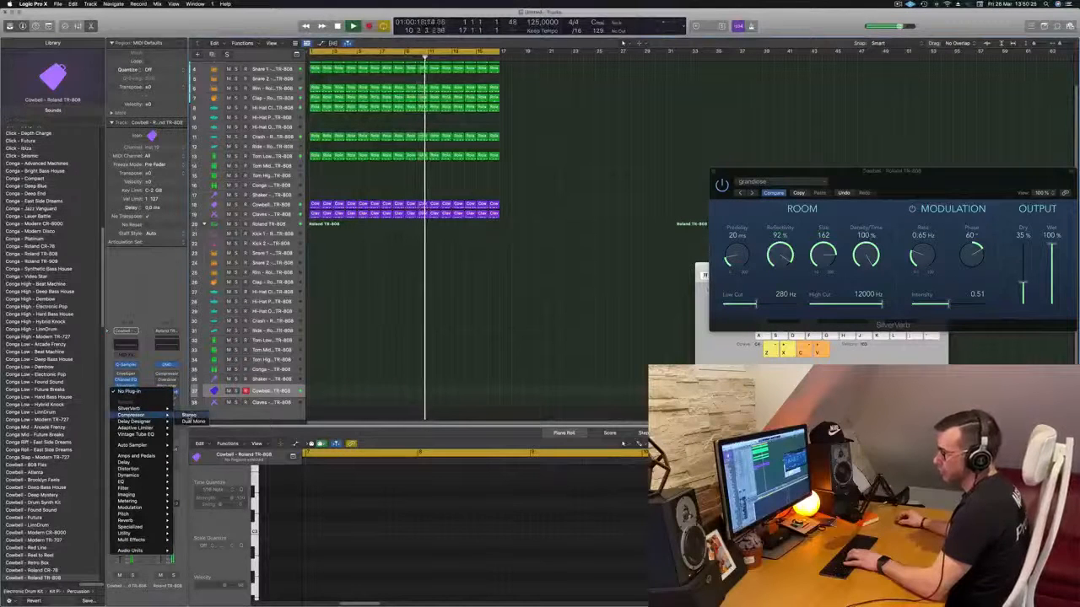
click(189, 415)
click(668, 112)
mouse_move(667, 128)
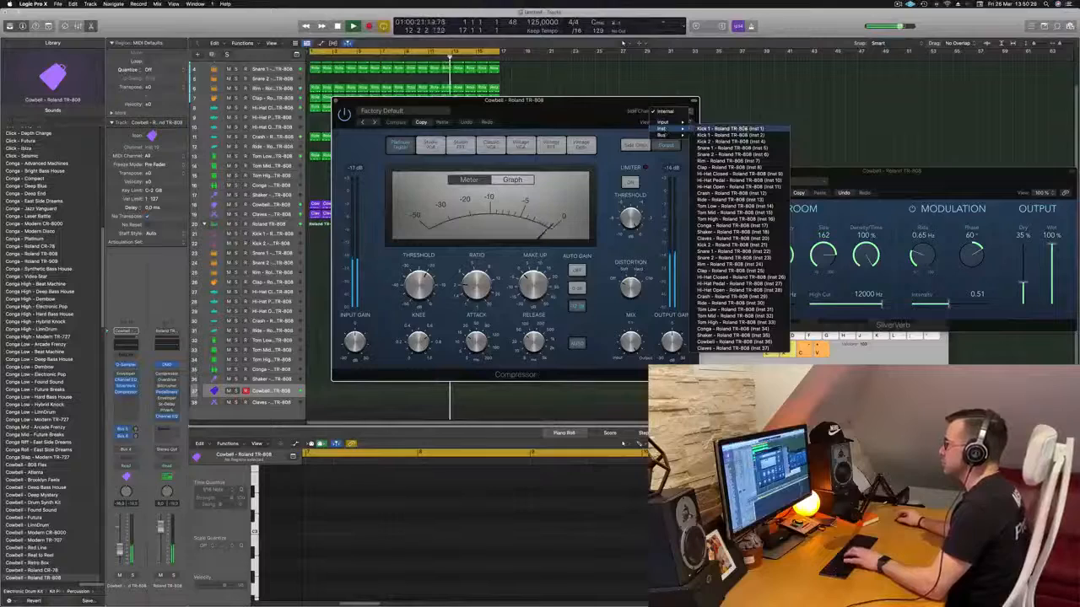
click(729, 128)
drag(624, 100, 663, 97)
drag(458, 289, 463, 278)
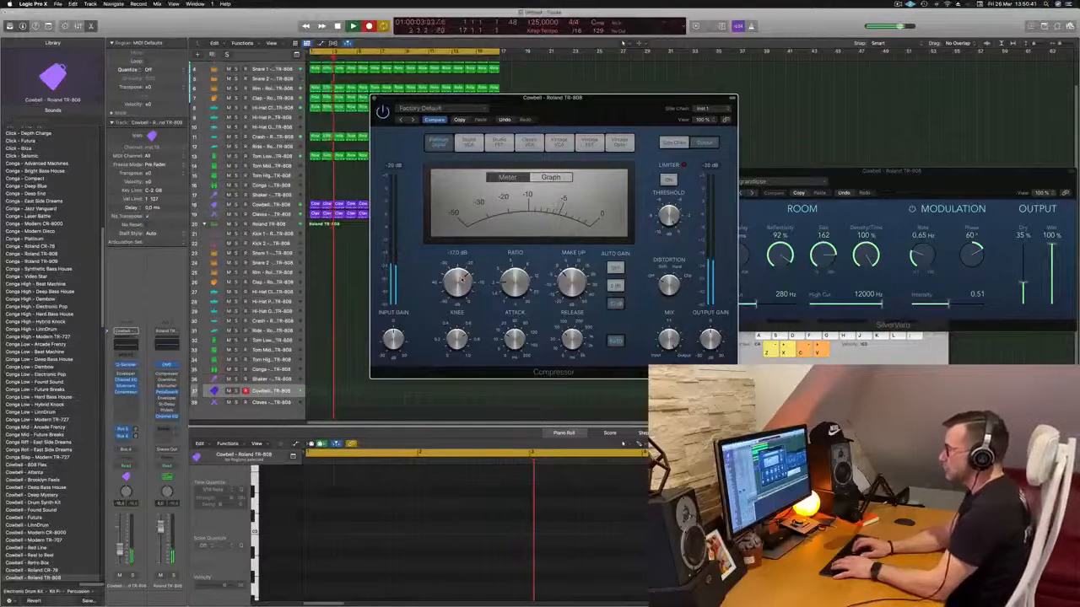
- Record a cowbell melody on the second Cowbell track over the running beat and move the Compressor window clear of the regions
key(f)
key(d)
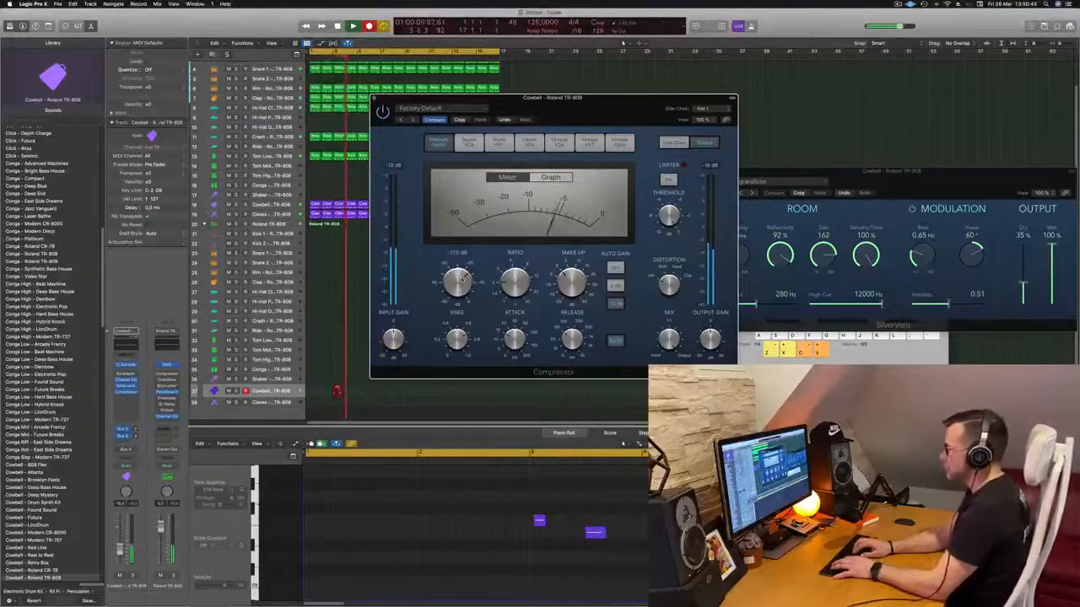
key(h)
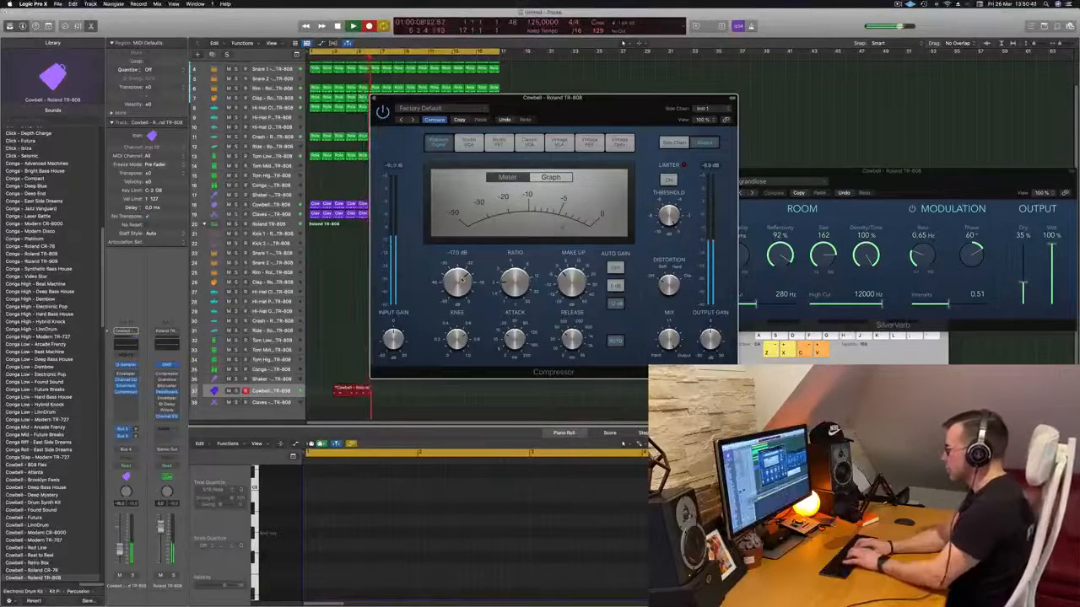
key(apostrophe)
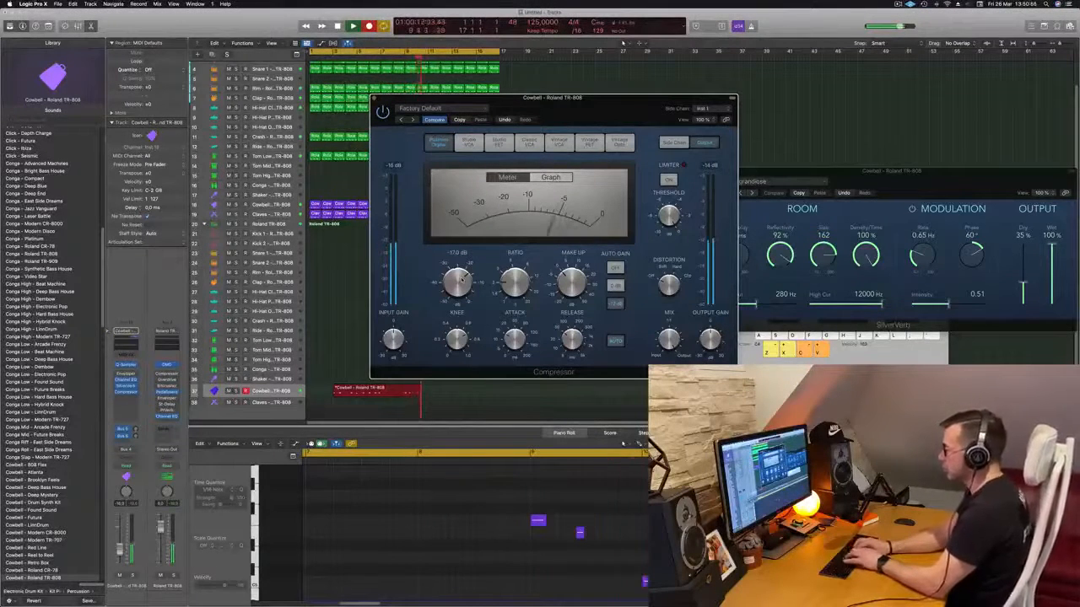
key(space)
key(space)
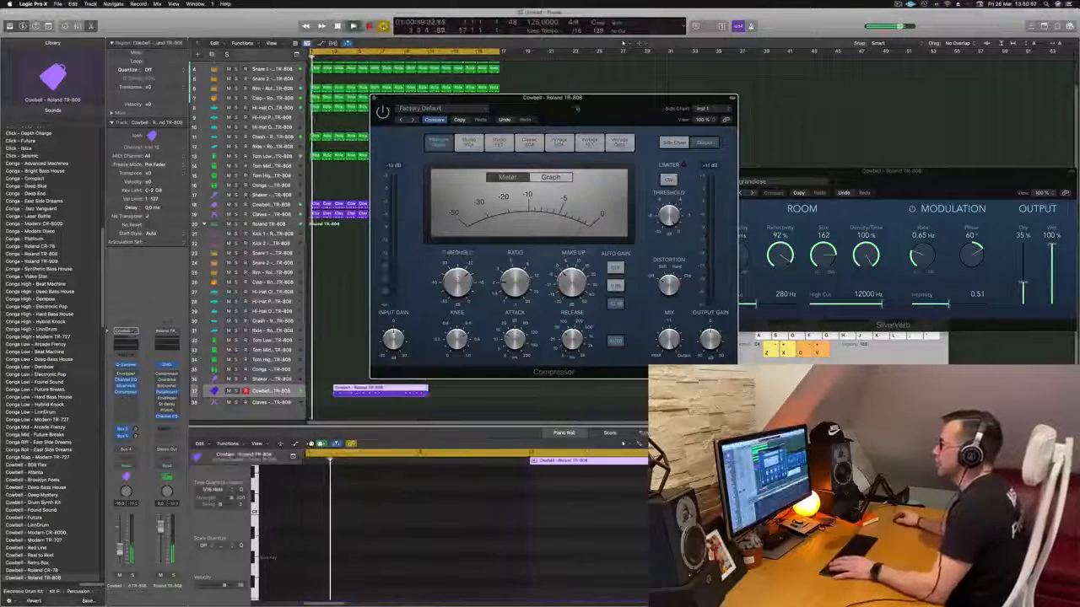
drag(577, 99, 856, 96)
key(space)
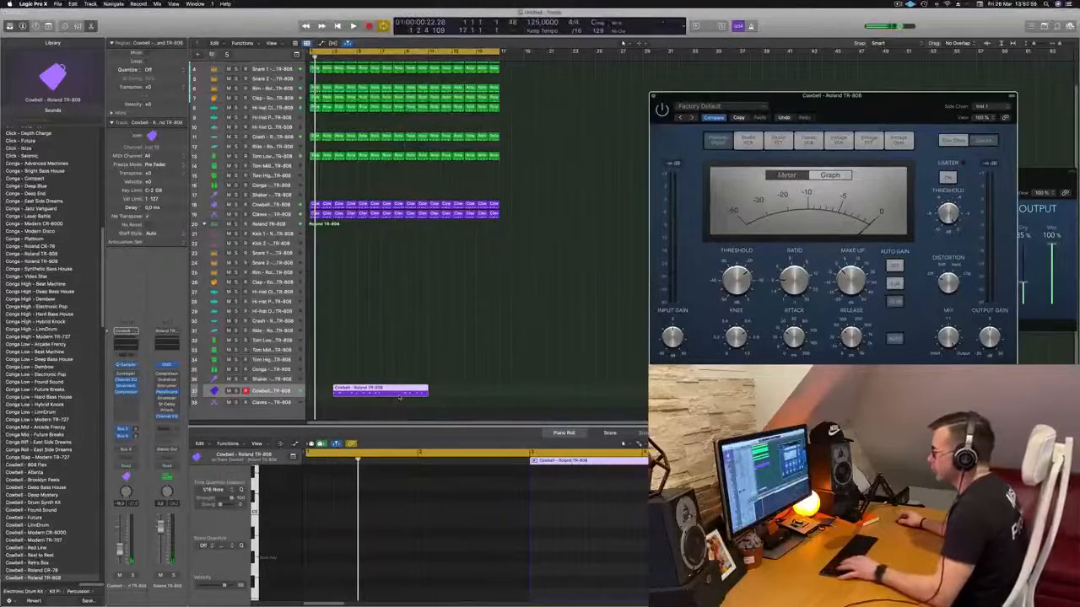
- Split the recorded cowbell region at bar 9, keep only the last two bars and move them to bar 1
super+double_click(404, 392)
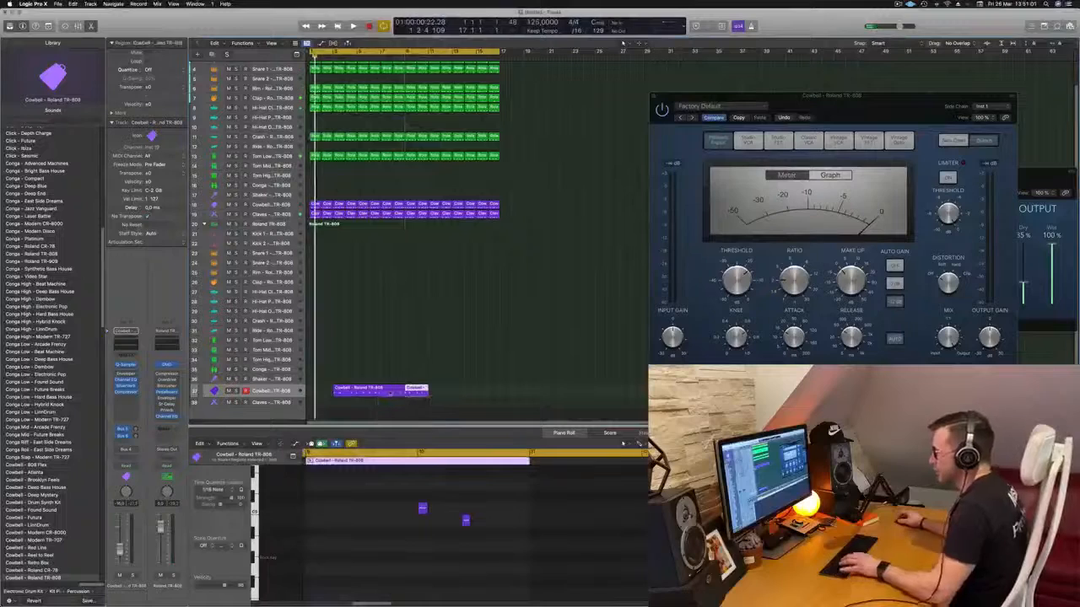
click(393, 392)
key(Delete)
drag(414, 392, 320, 392)
key(space)
scroll(403, 526, up, 3)
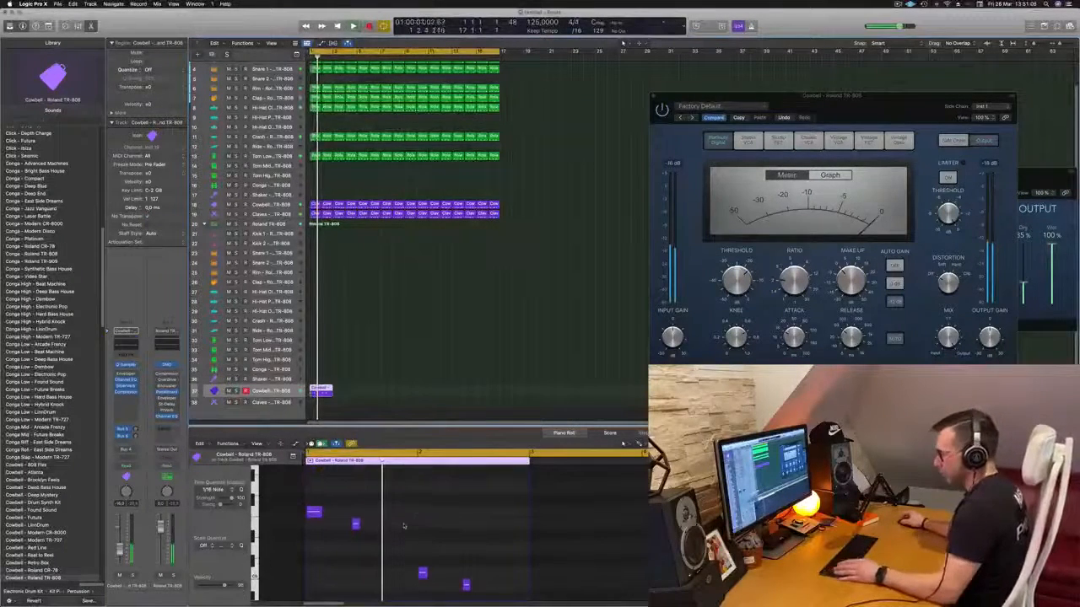
- Quantize the notes of the two-bar cowbell region to 1/16 Note and play it back
key(super+a)
click(424, 308)
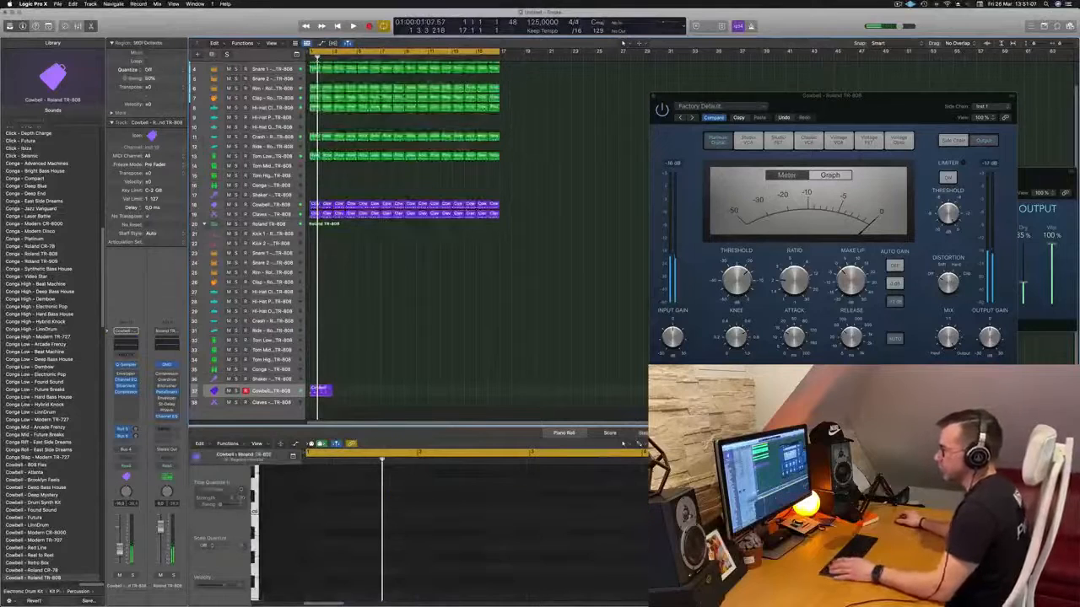
key(space)
click(328, 391)
scroll(371, 515, up, 2)
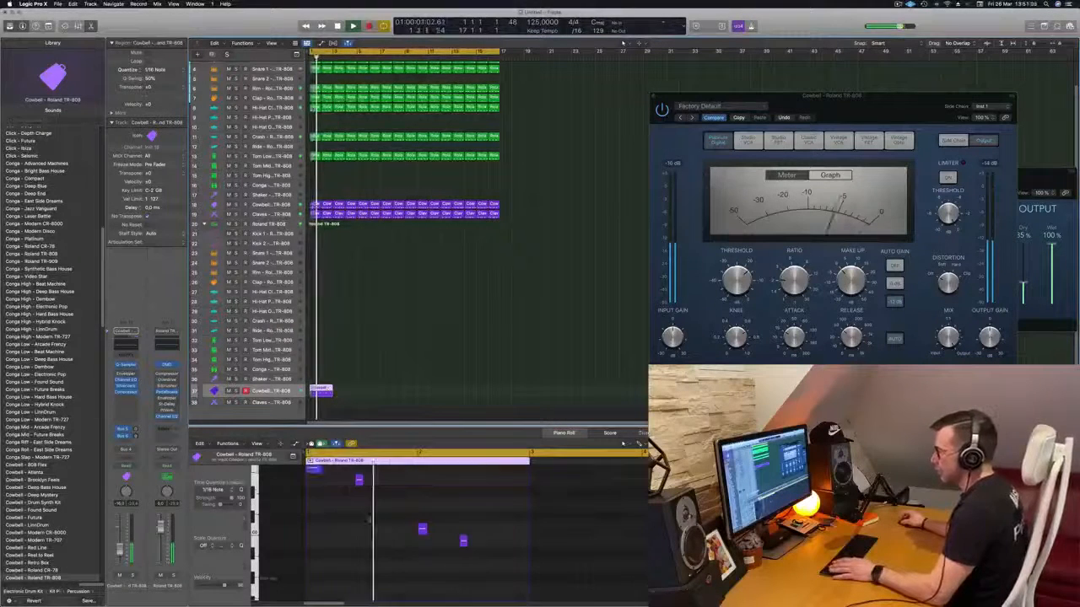
- Shift the second note of the cowbell region slightly earlier in the Piano Roll and listen to the result
scroll(373, 507, down, 1)
scroll(372, 507, down, 1)
key(space)
click(359, 479)
key(space)
key(space)
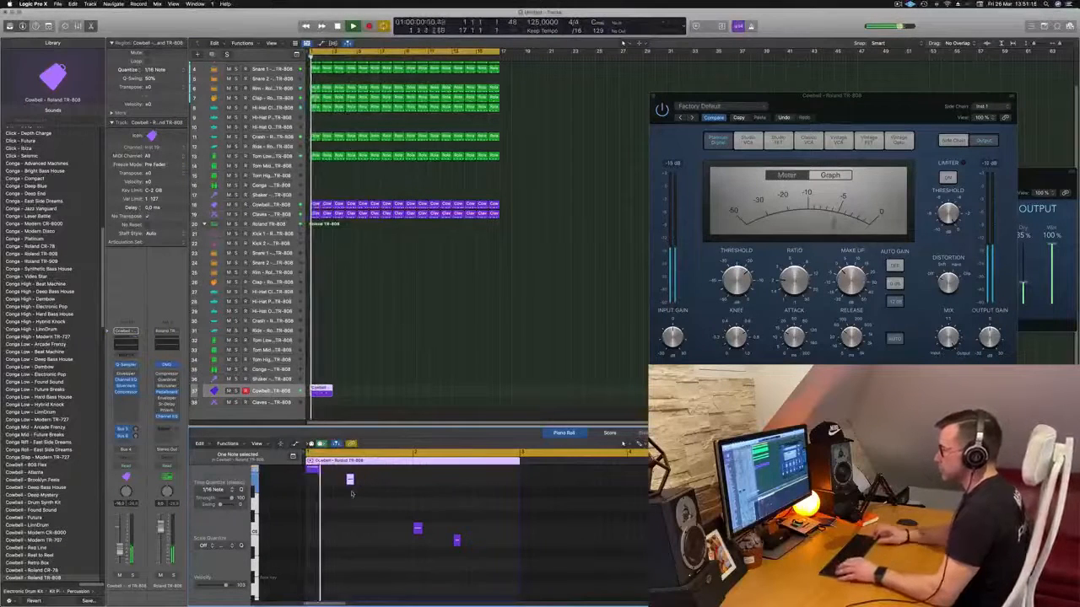
scroll(362, 499, up, 1)
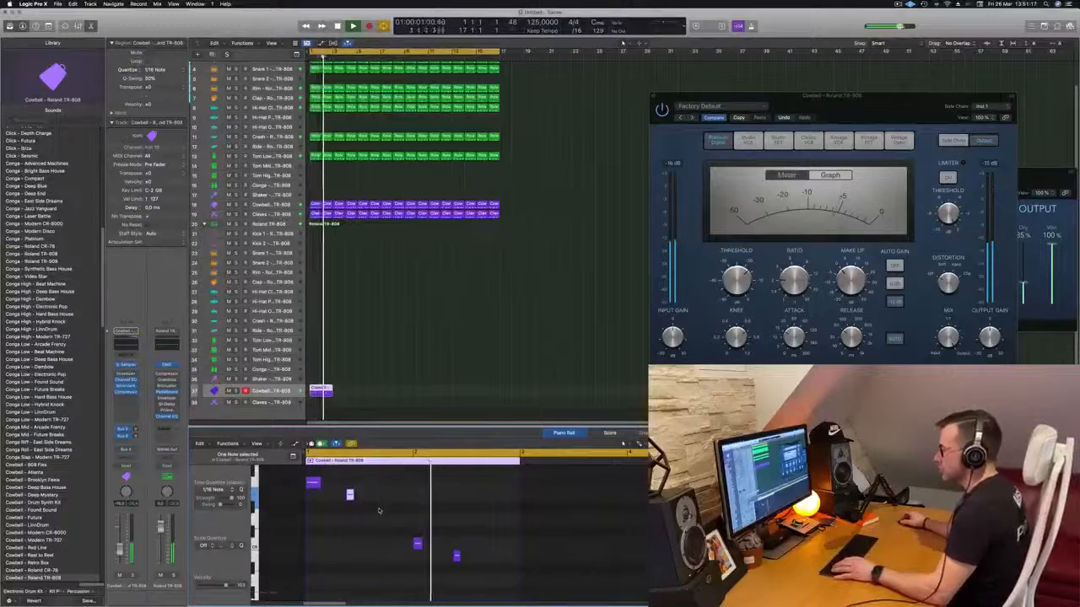
- Copy the two-bar cowbell region until it fills all 16 bars and reposition the Compressor and SilverVerb windows over the tracks
drag(325, 392, 425, 396)
key(Return)
drag(913, 103, 669, 55)
drag(936, 194, 644, 166)
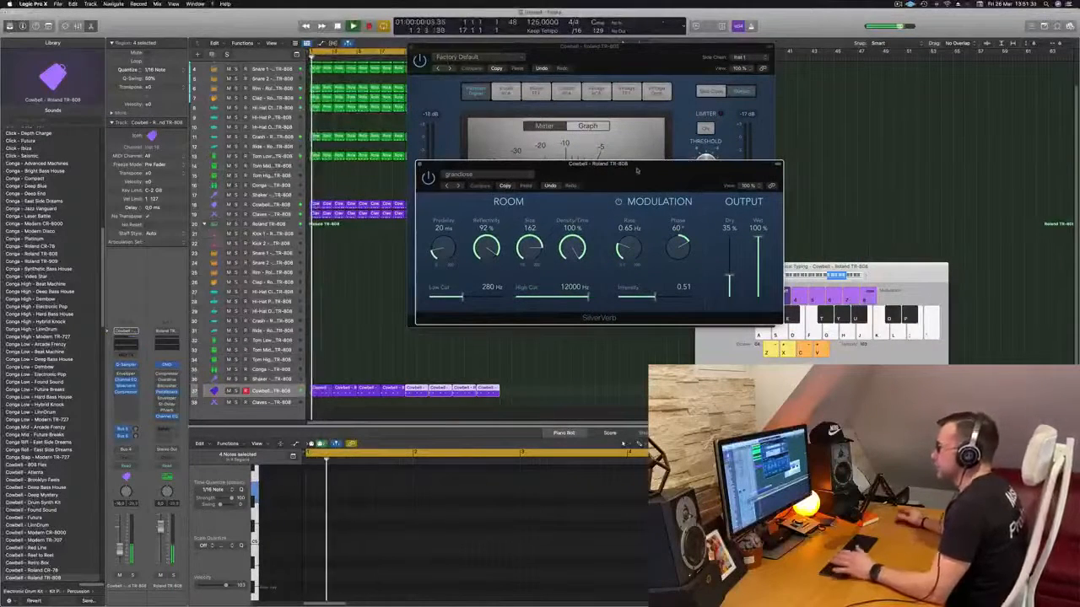
- Set SilverVerb's Density/Time to 42% and Size to 188, and turn off its modulation
drag(573, 247, 575, 288)
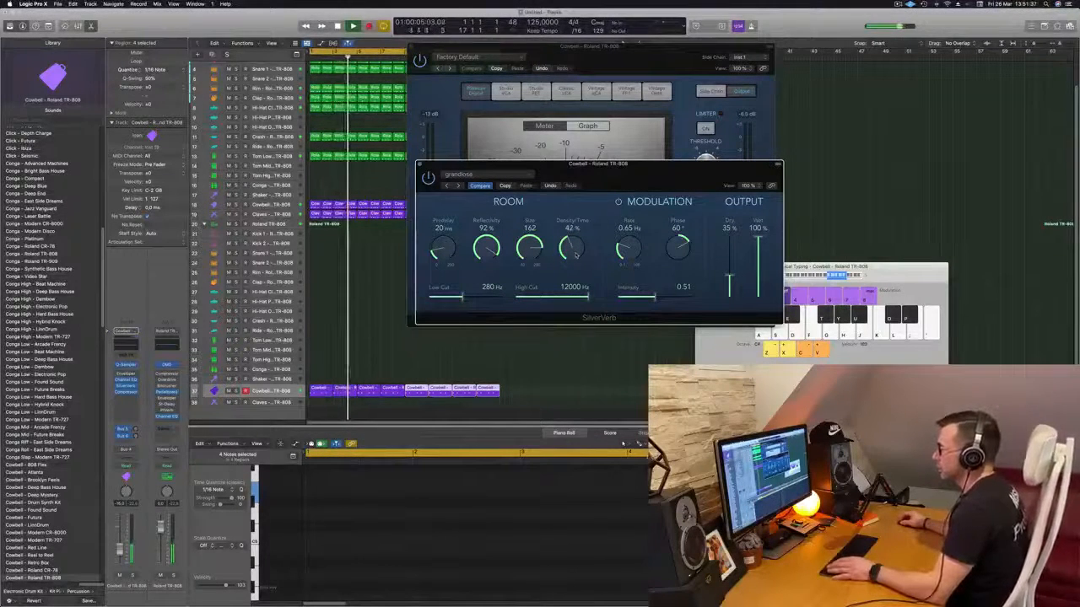
drag(611, 200, 684, 205)
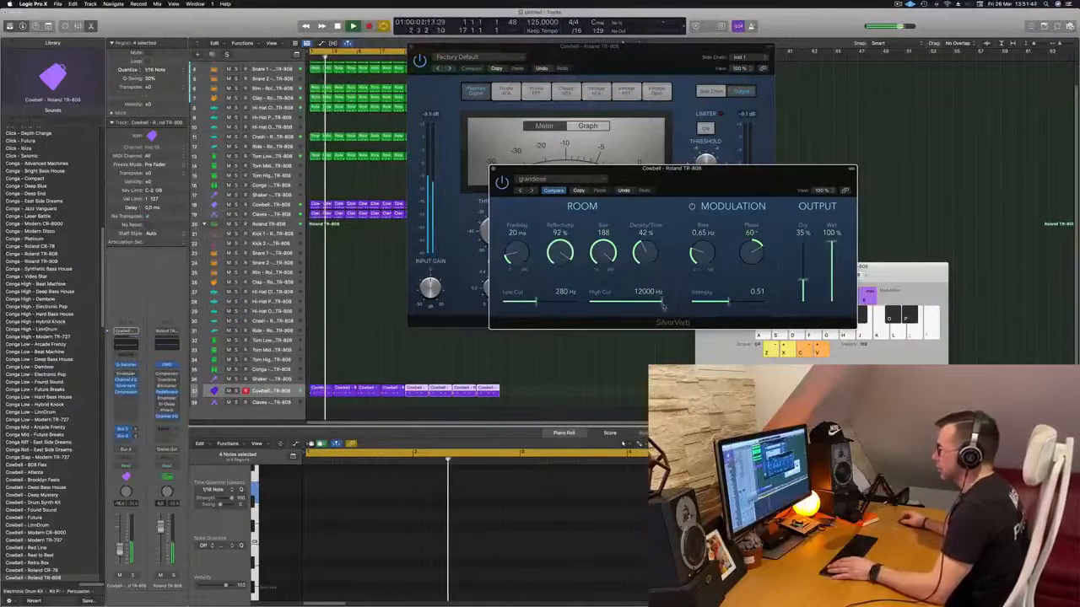
click(692, 206)
drag(681, 190, 738, 179)
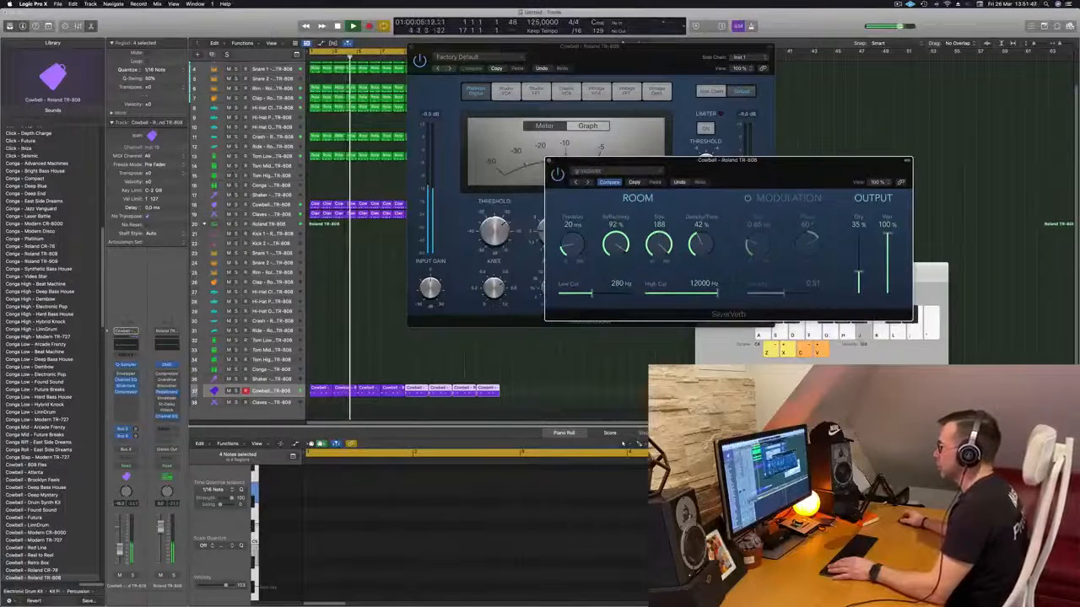
- Set SilverVerb's dry level to 46%, Density/Time to 78% and Low Cut to 1600 Hz
key(Return)
drag(860, 272, 862, 265)
mouse_move(702, 245)
mouse_down()
mouse_move(706, 213)
mouse_move(700, 244)
mouse_up()
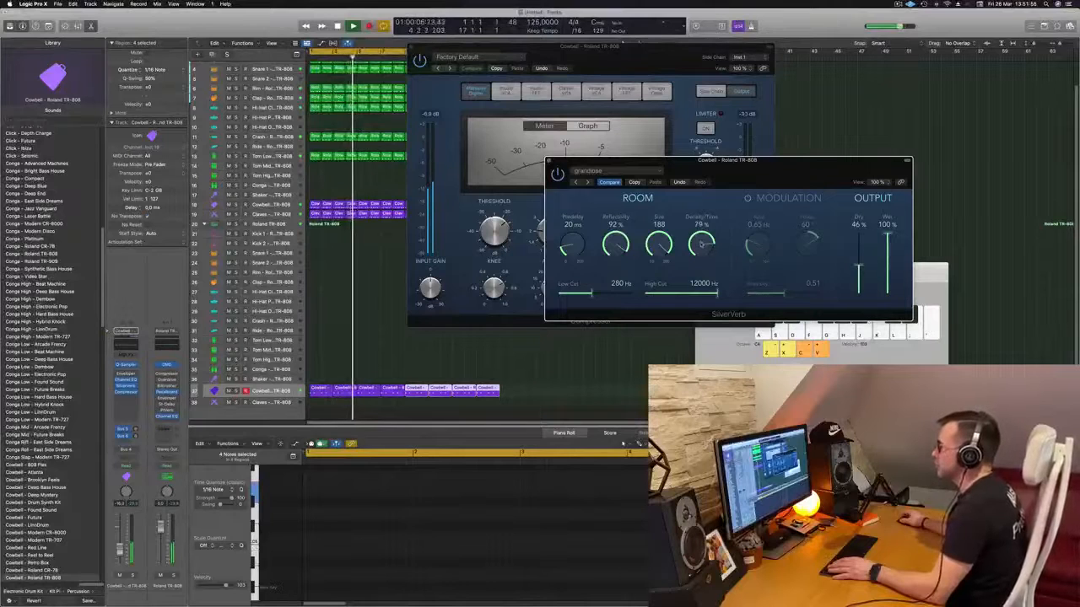
drag(600, 294, 615, 295)
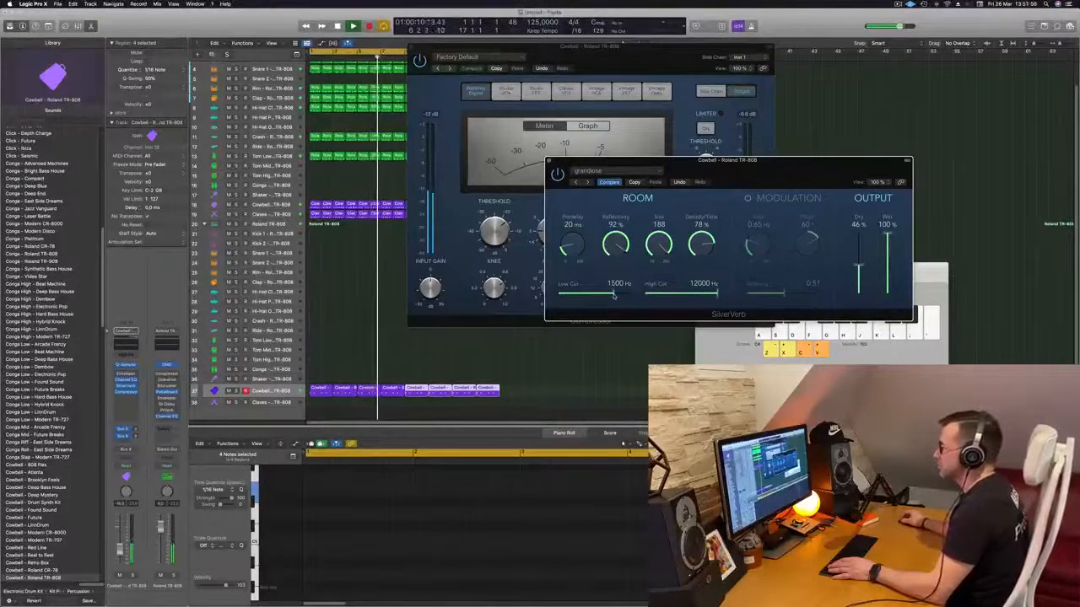
- Close the SilverVerb and Compressor windows of the second Cowbell track
drag(740, 186, 674, 222)
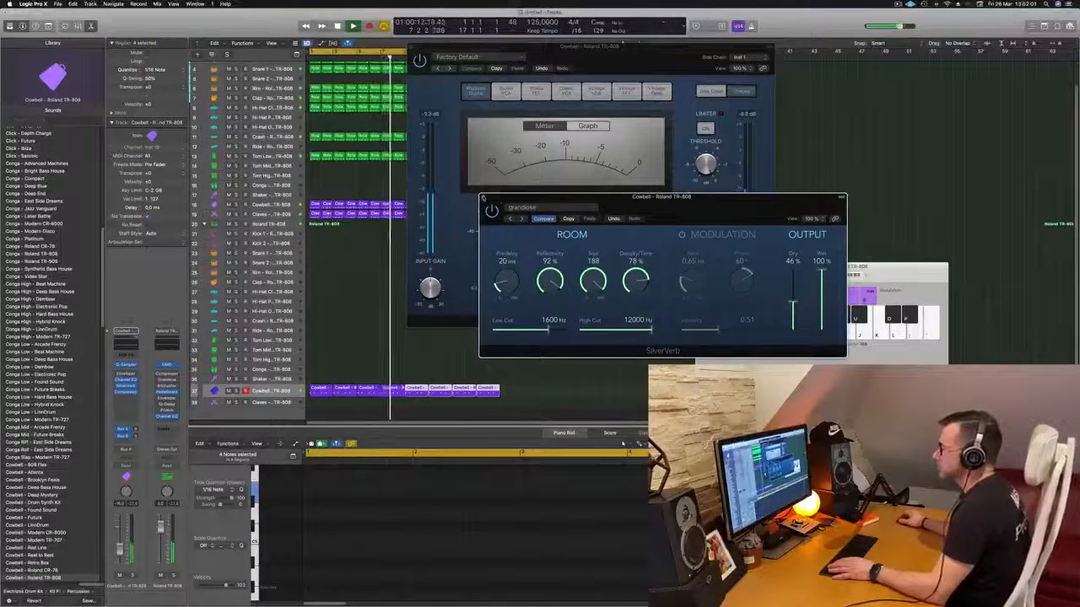
click(483, 197)
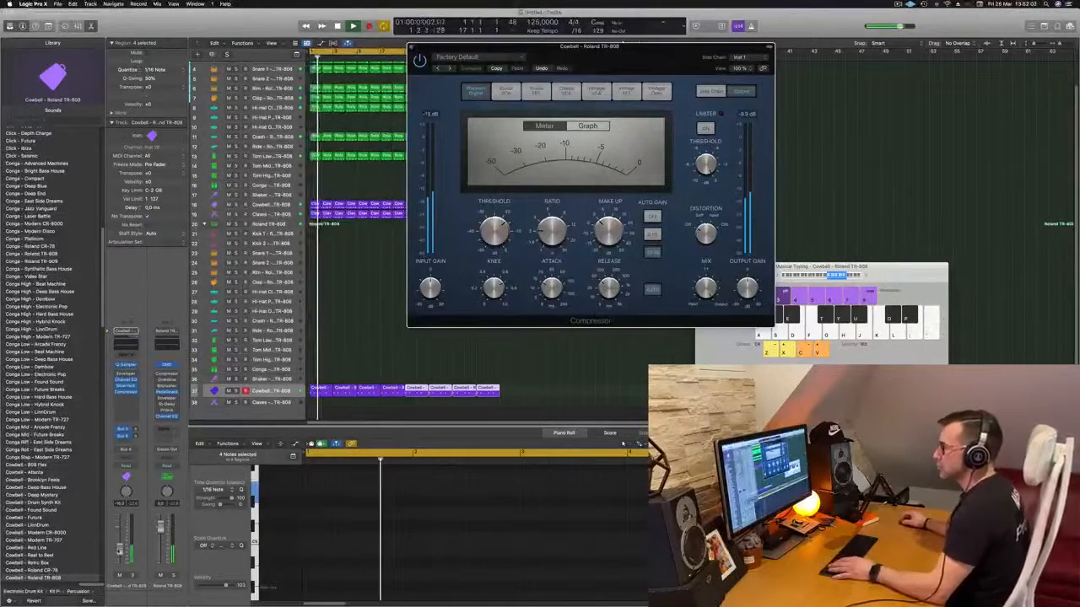
click(411, 46)
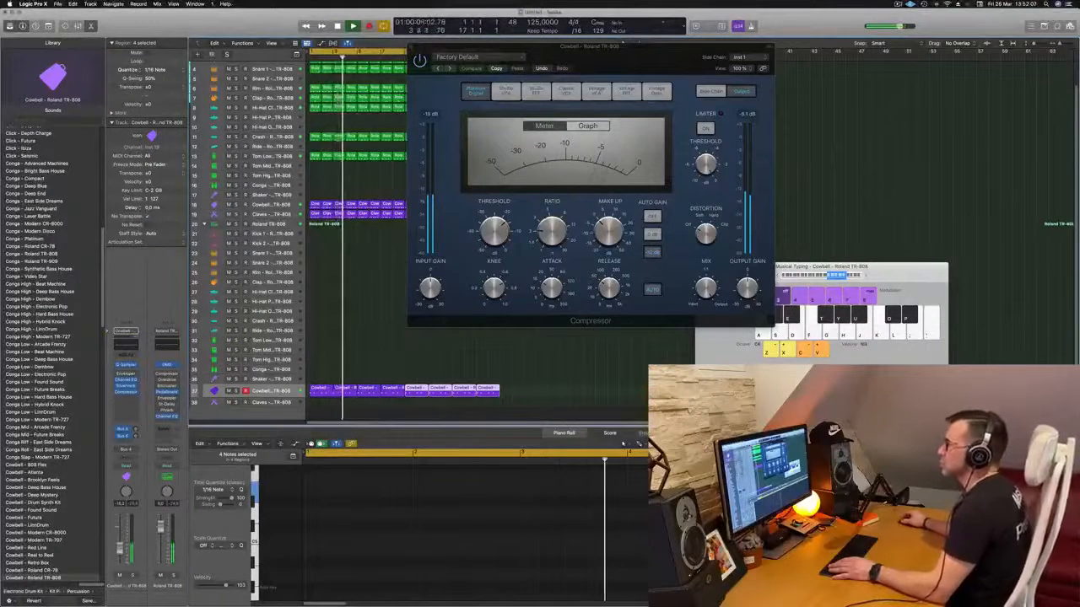
drag(505, 49, 496, 154)
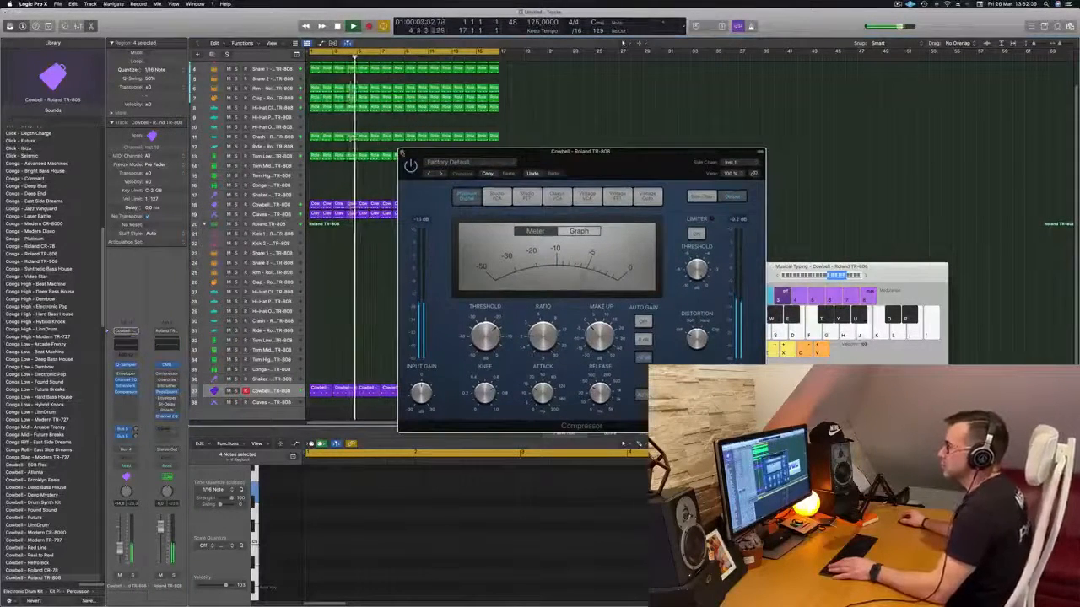
click(402, 153)
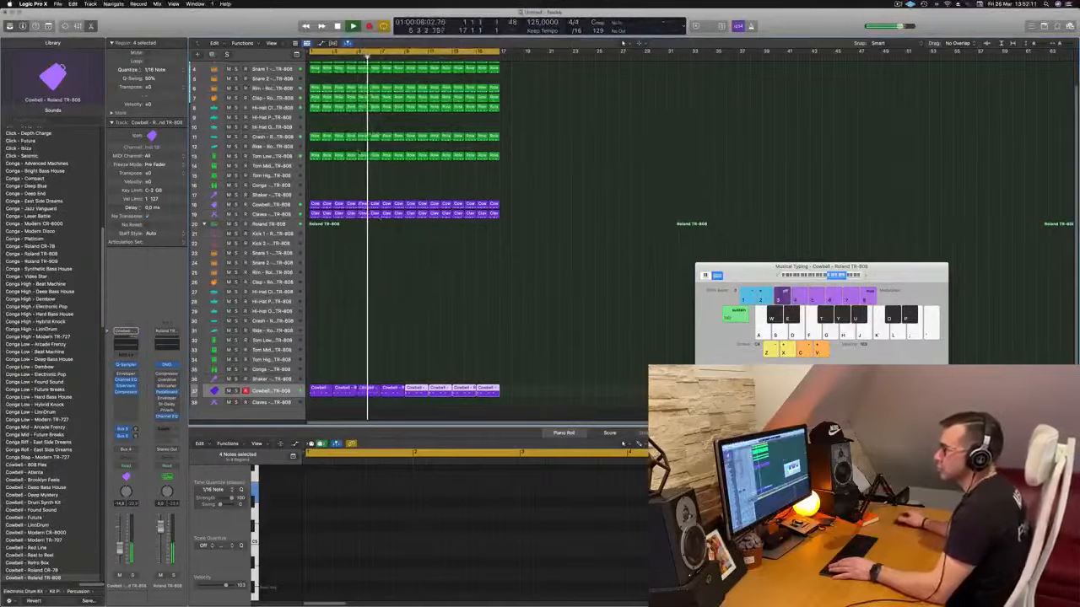
- Select the second kit's Tom Low track and play test notes in a lower octave over the running beat
click(441, 330)
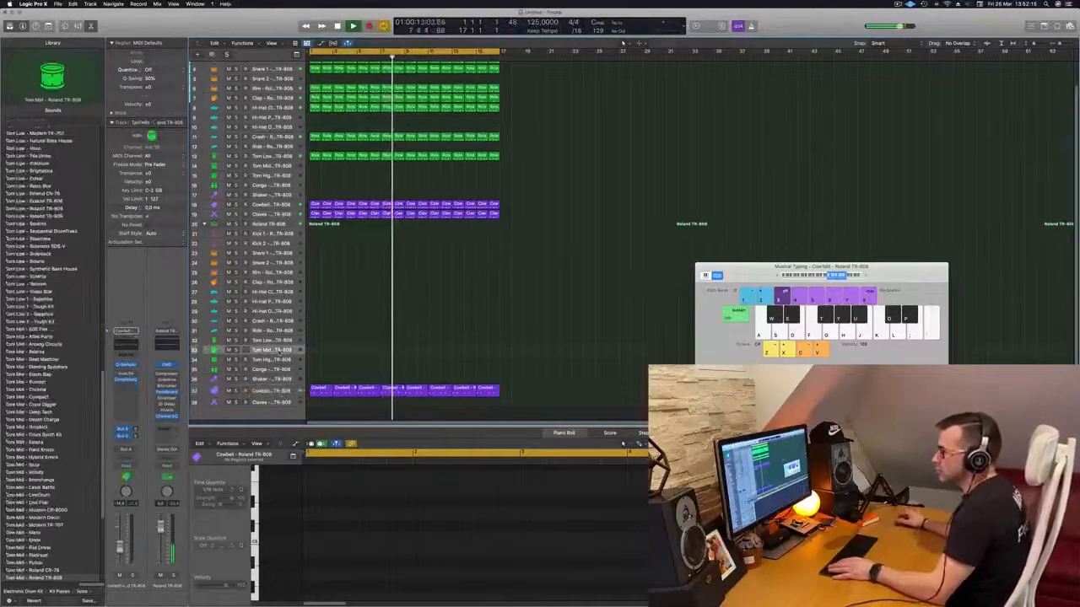
click(272, 341)
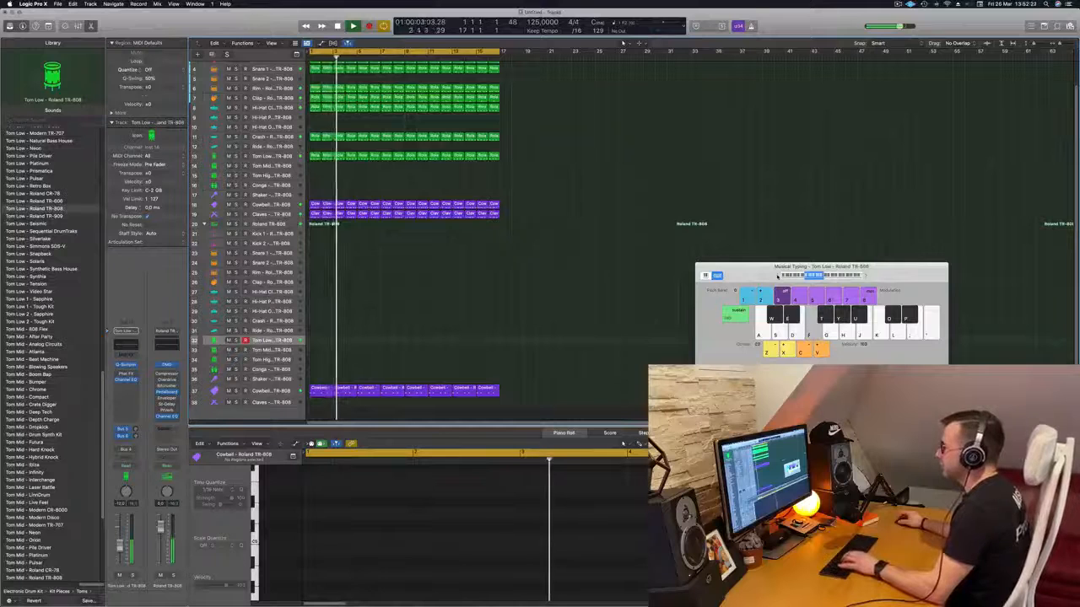
key(g)
key(g)
key(h)
key(d)
key(s)
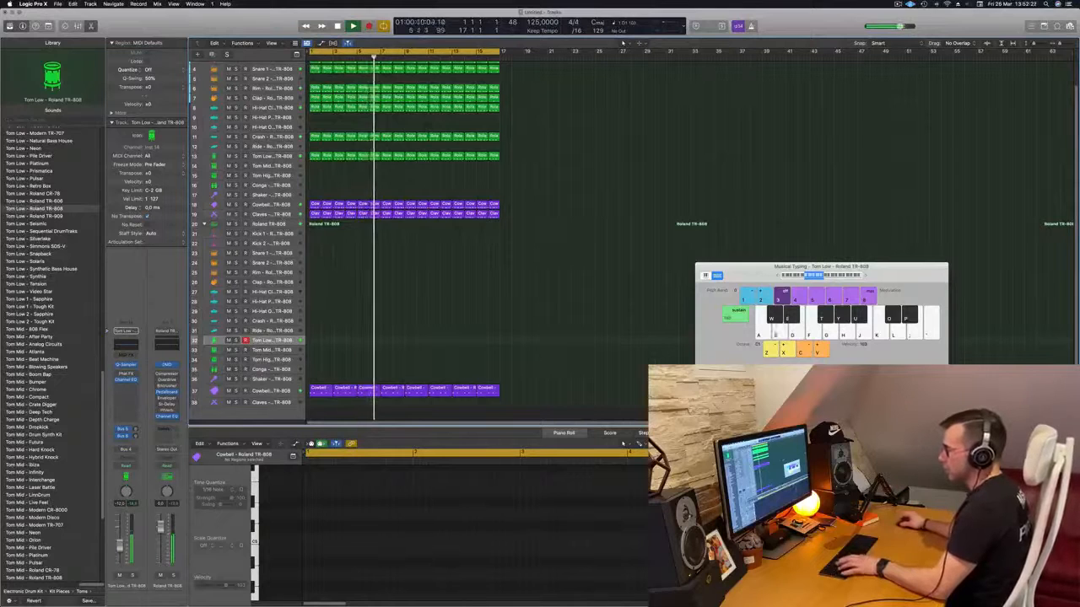
key(s)
key(s)
key(s)
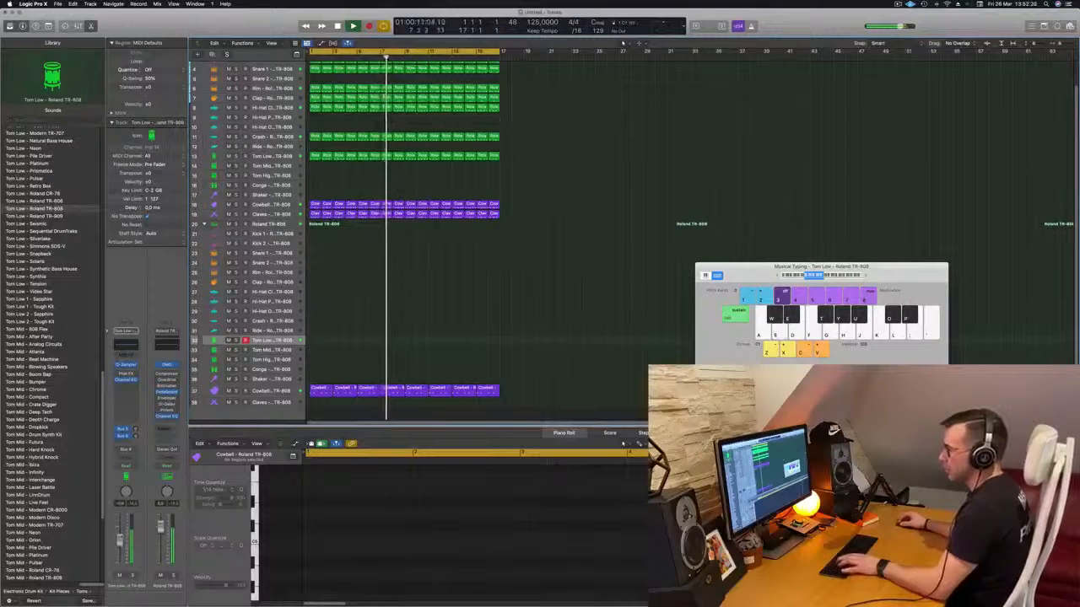
key(s)
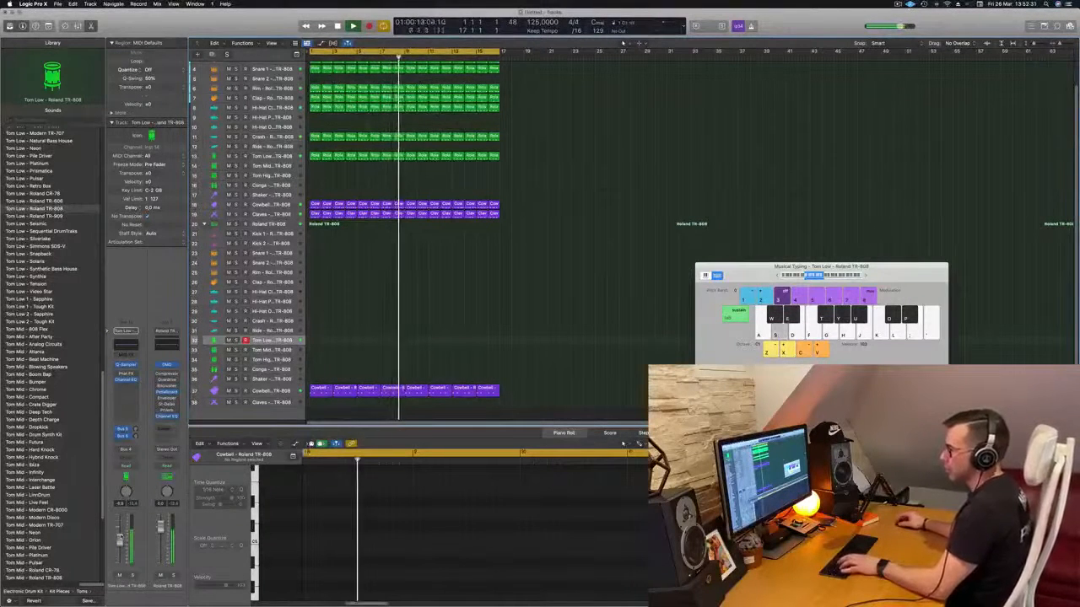
- Add a stereo Compressor to the second kit's Tom Low track and side-chain it to the first kit's Kick 1
click(126, 387)
mouse_move(148, 402)
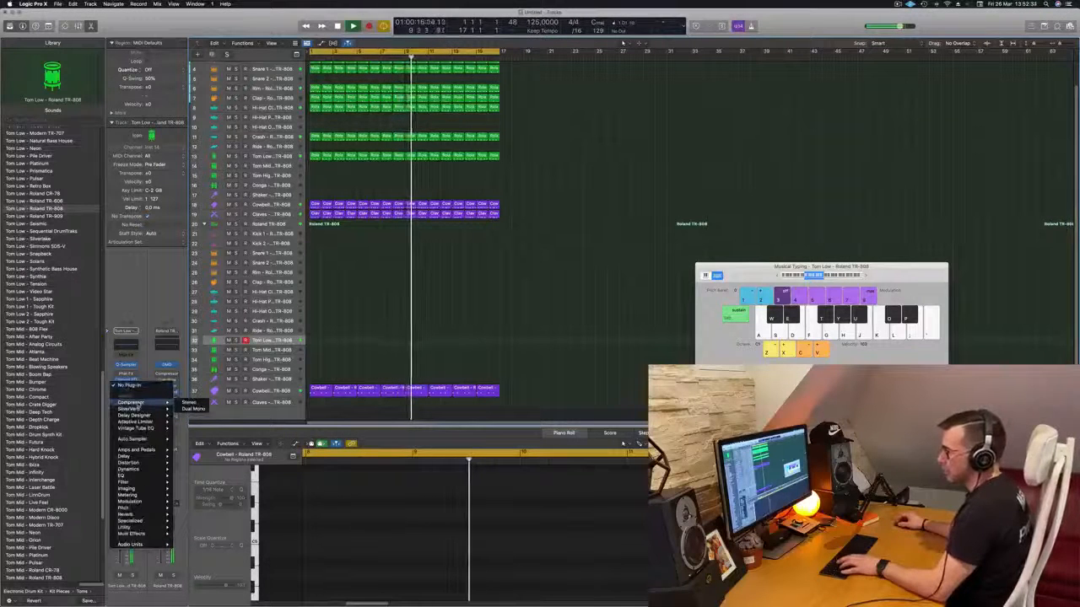
click(189, 403)
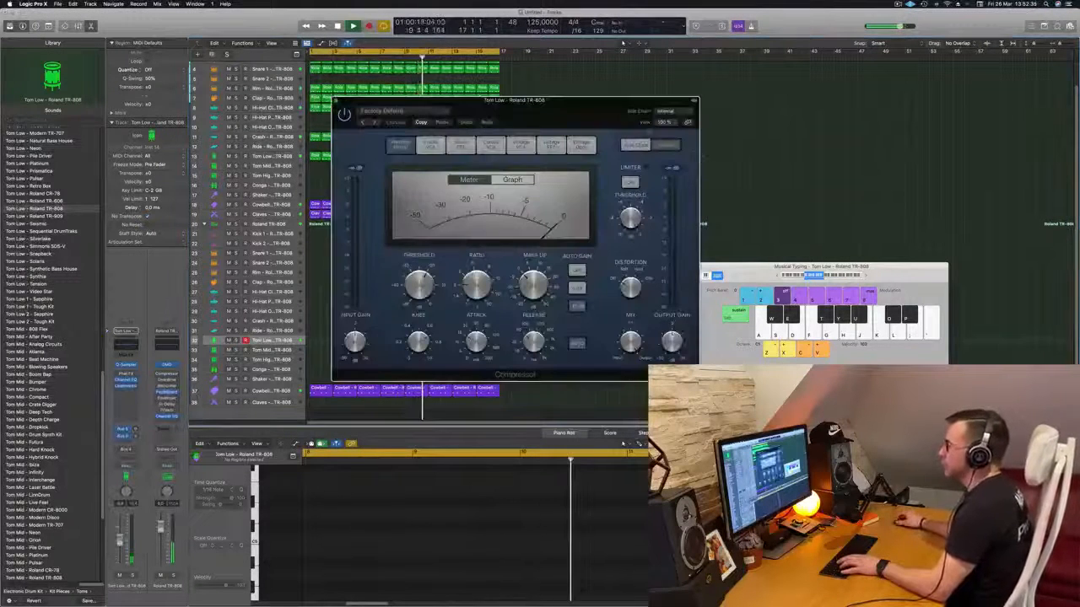
click(686, 111)
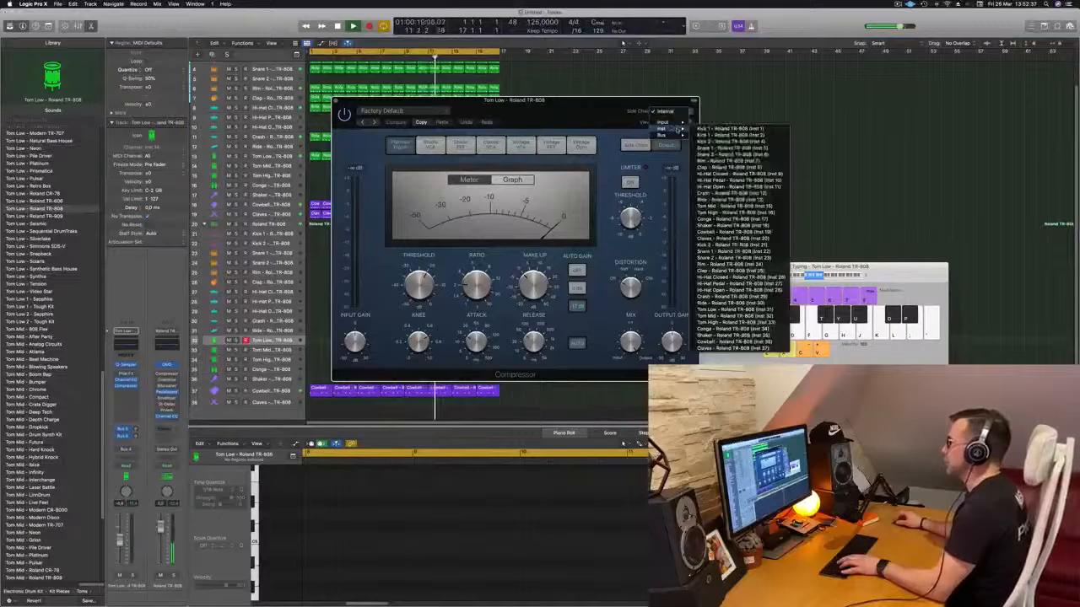
click(553, 114)
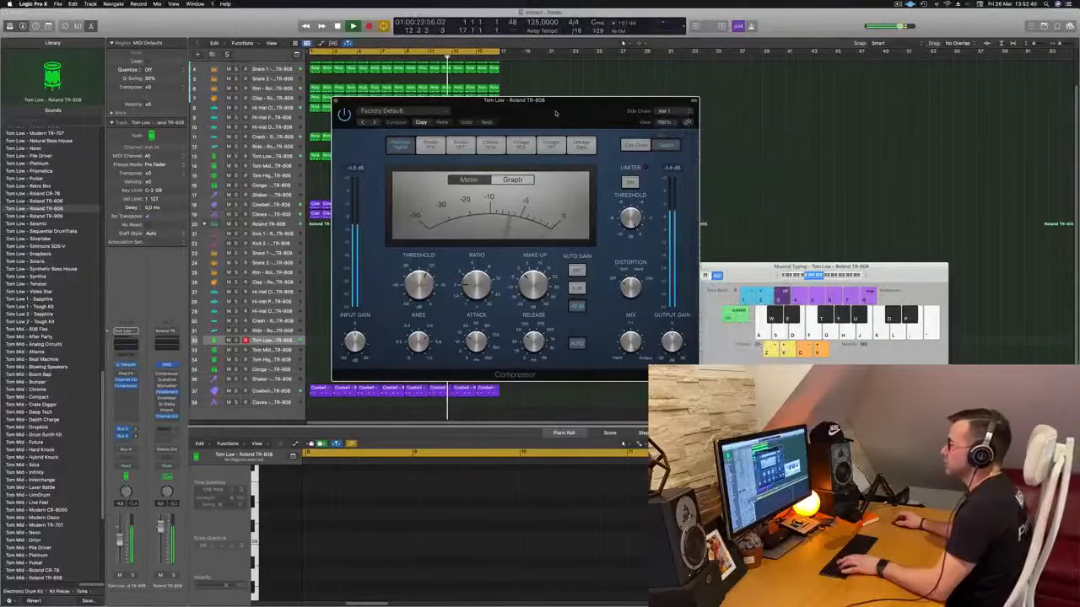
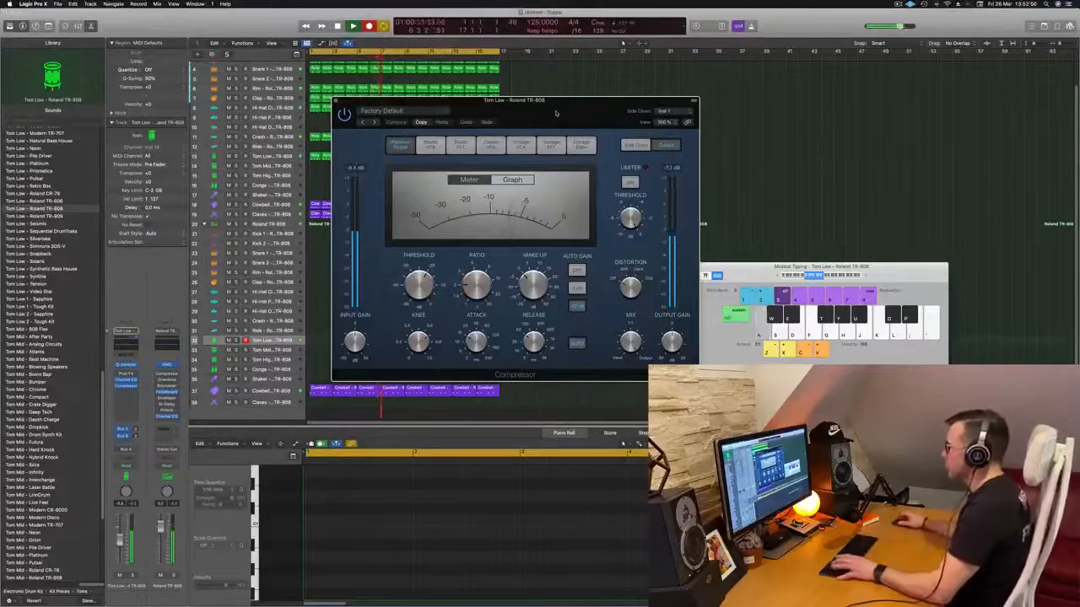
- Stop recording the low tom part and cut the opening section off its new region
key(space)
drag(544, 100, 952, 94)
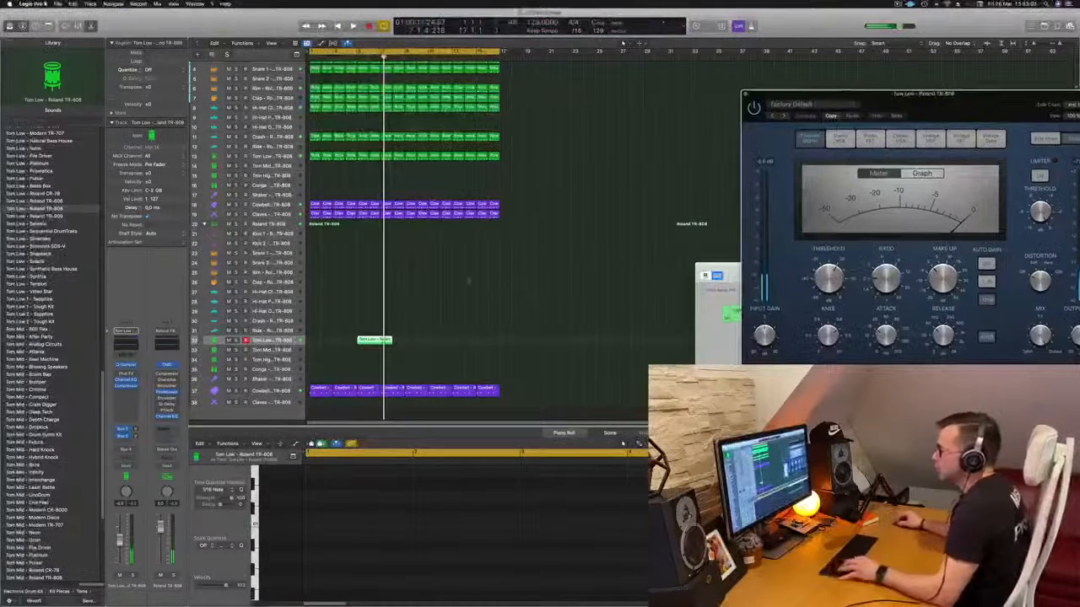
click(369, 342)
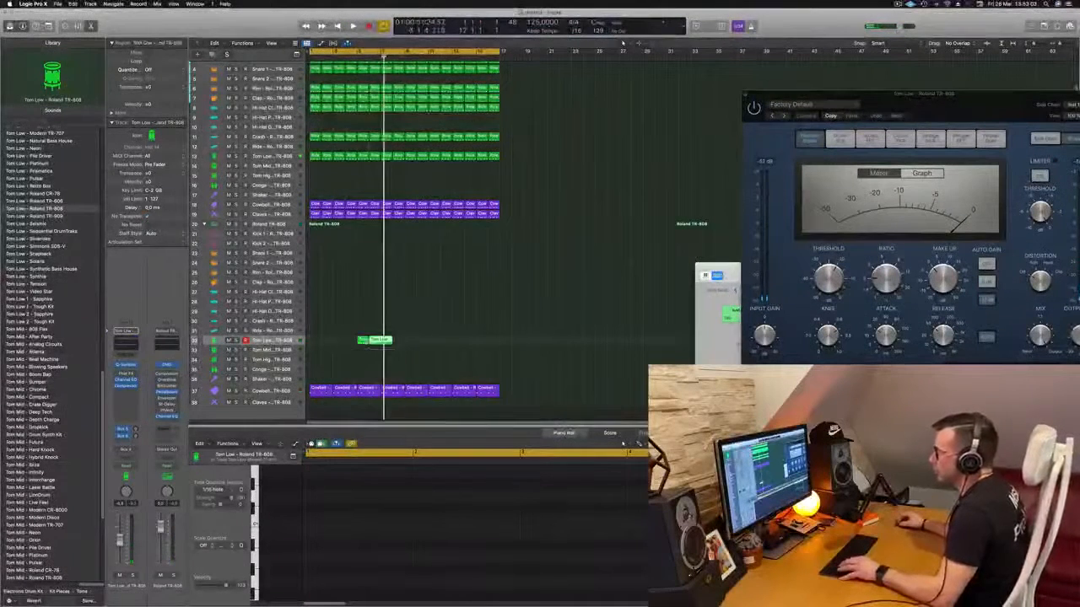
drag(384, 341, 324, 344)
key(super+z)
click(381, 342)
- Close the Drum Machine Designer window and move the trimmed Tom Low region to the start of bar 1
key(Return)
key(v)
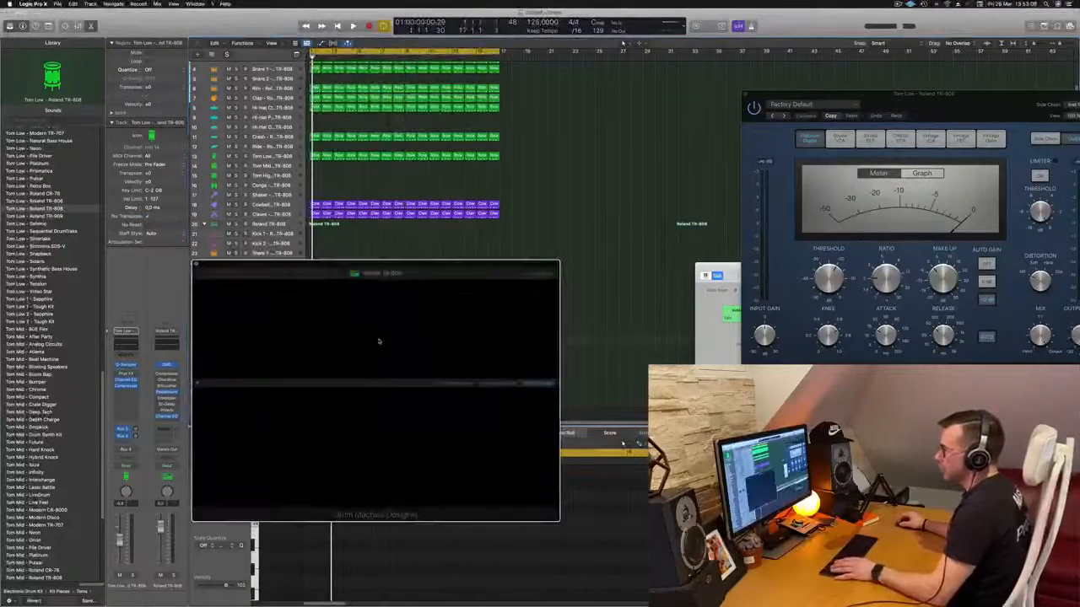
key(space)
click(195, 264)
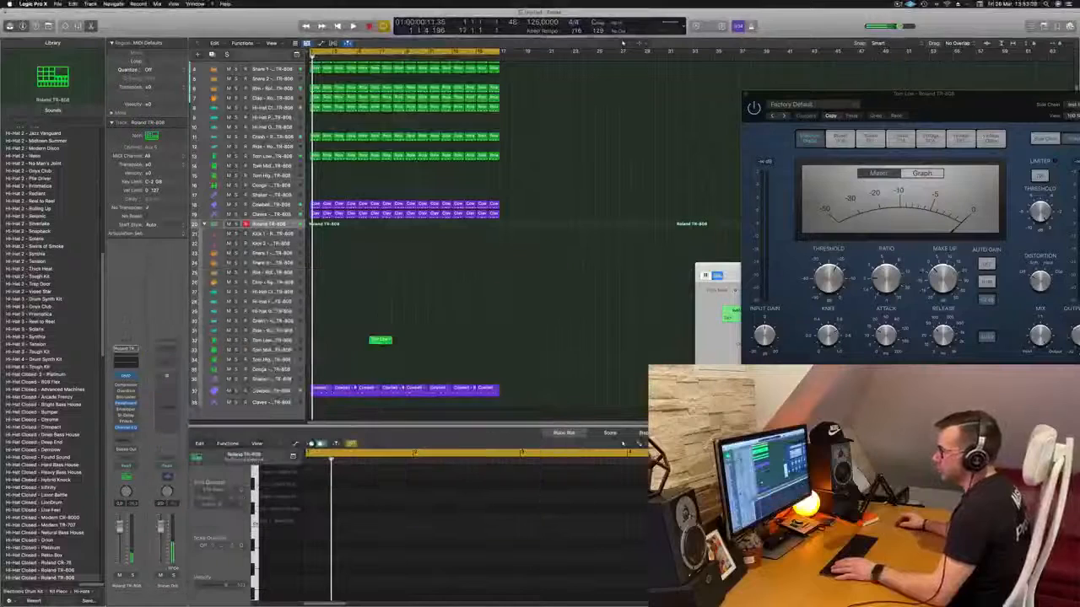
drag(378, 342, 317, 344)
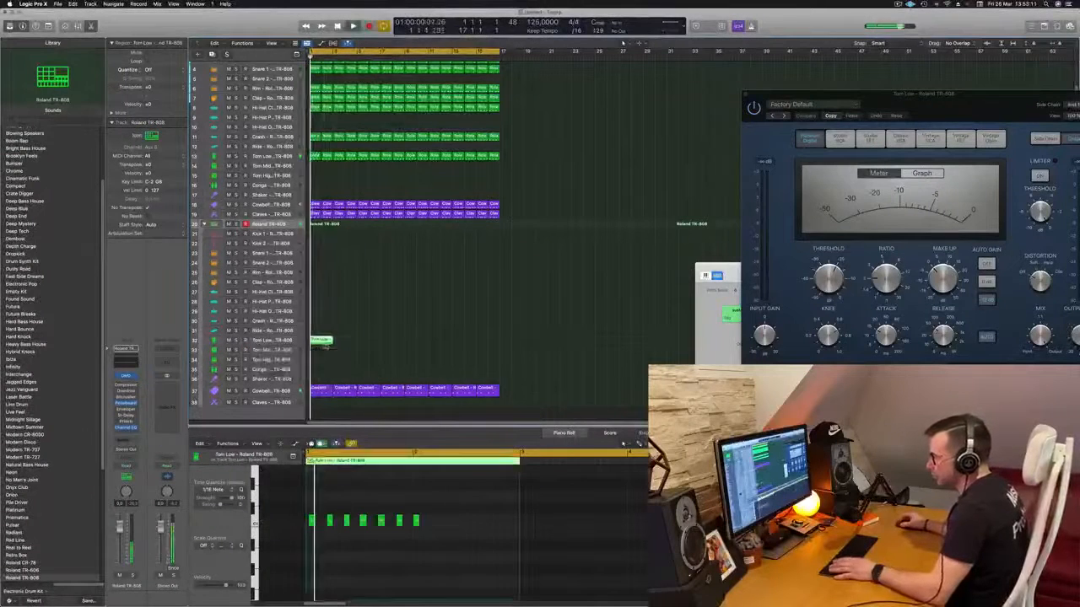
- Shorten the Tom Low region to its first bar and quantize all its notes to 1/16
super+double_click(322, 341)
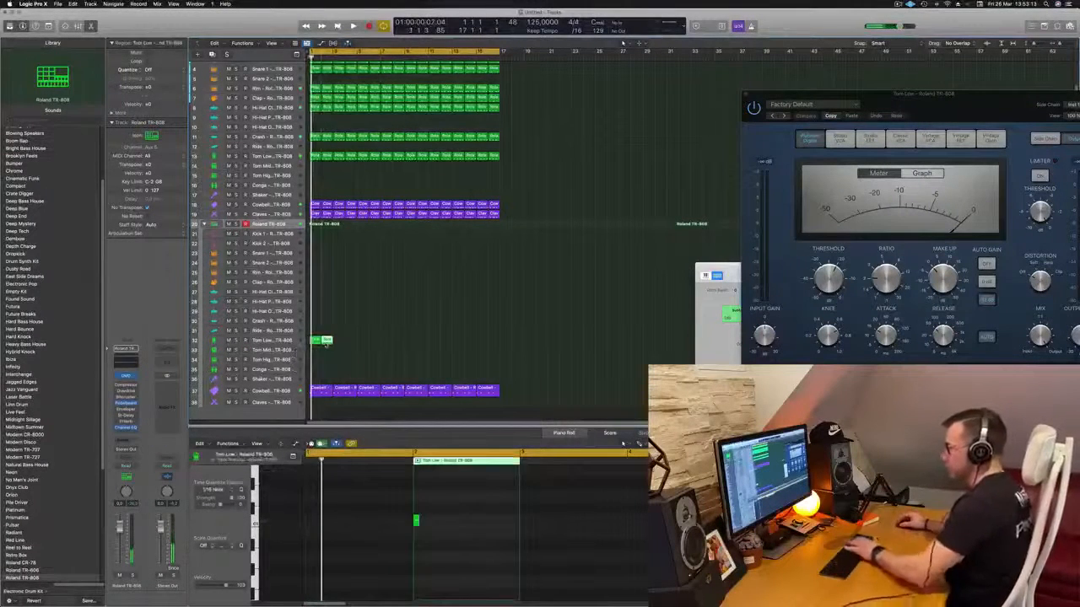
key(Delete)
click(316, 342)
key(super+a)
key(space)
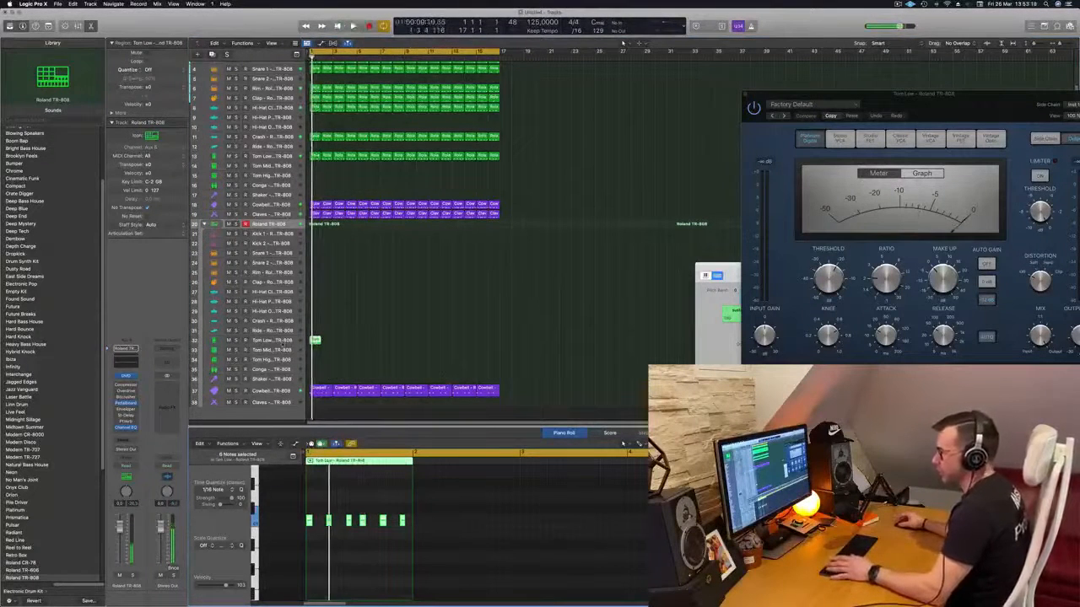
- Select the second kit's Tom Low track with its one-bar region and move the Musical Typing window beside it
click(275, 341)
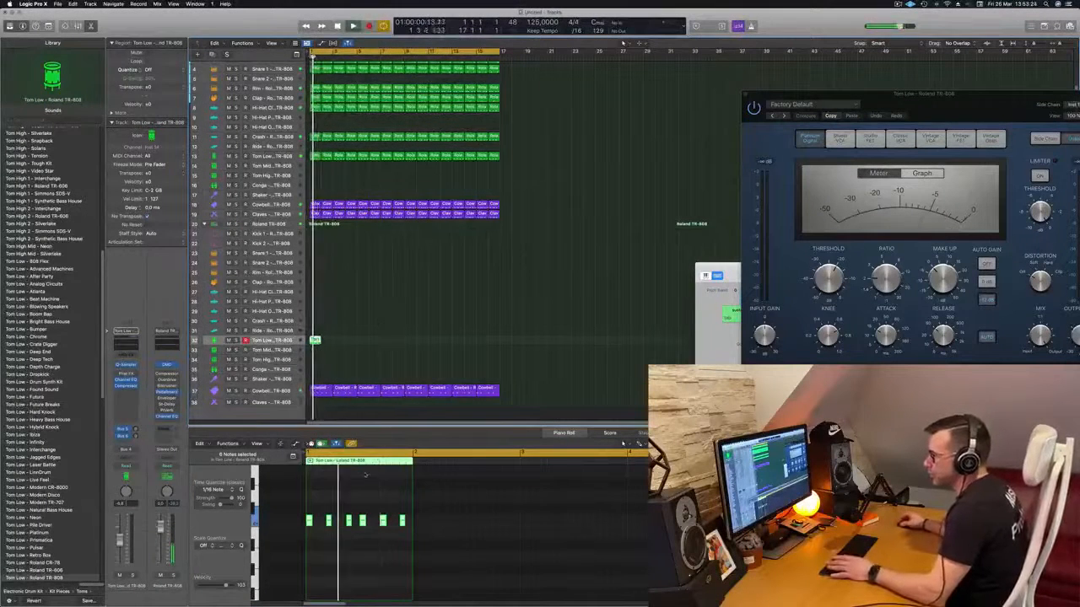
click(387, 290)
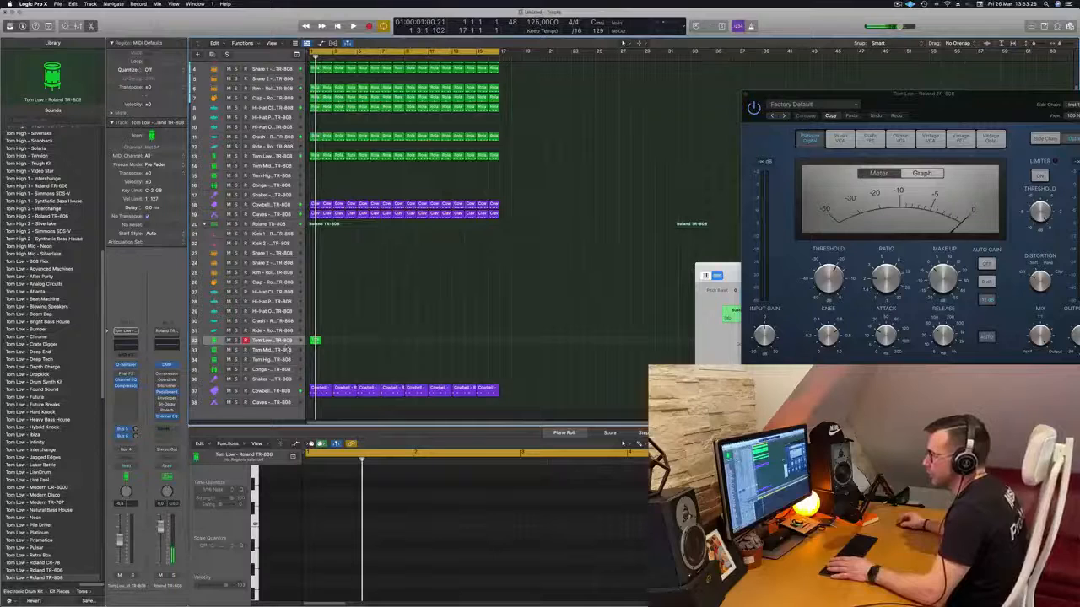
click(289, 341)
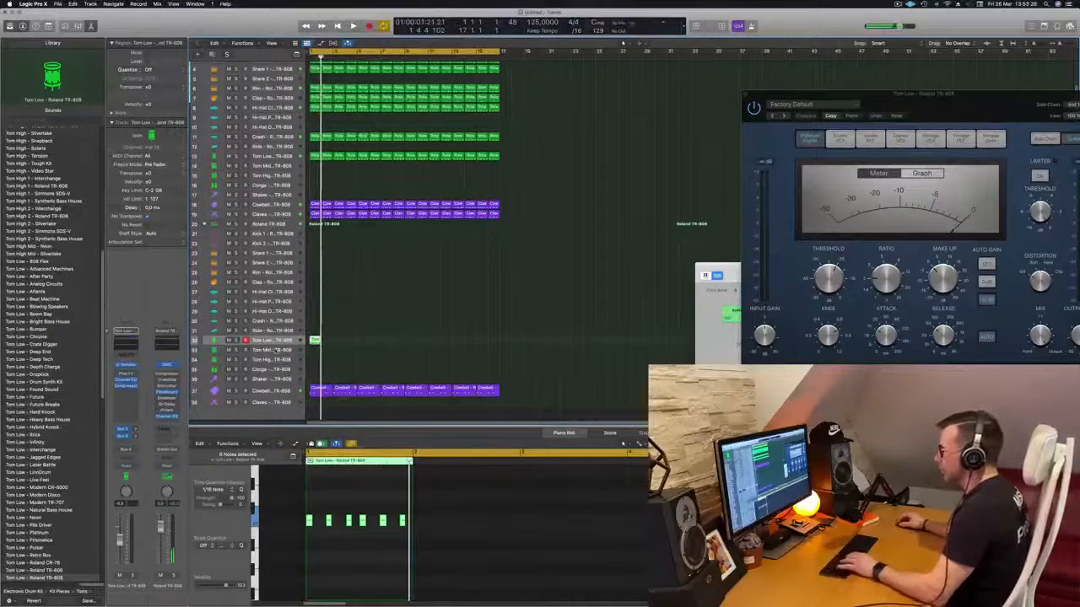
drag(729, 274, 489, 253)
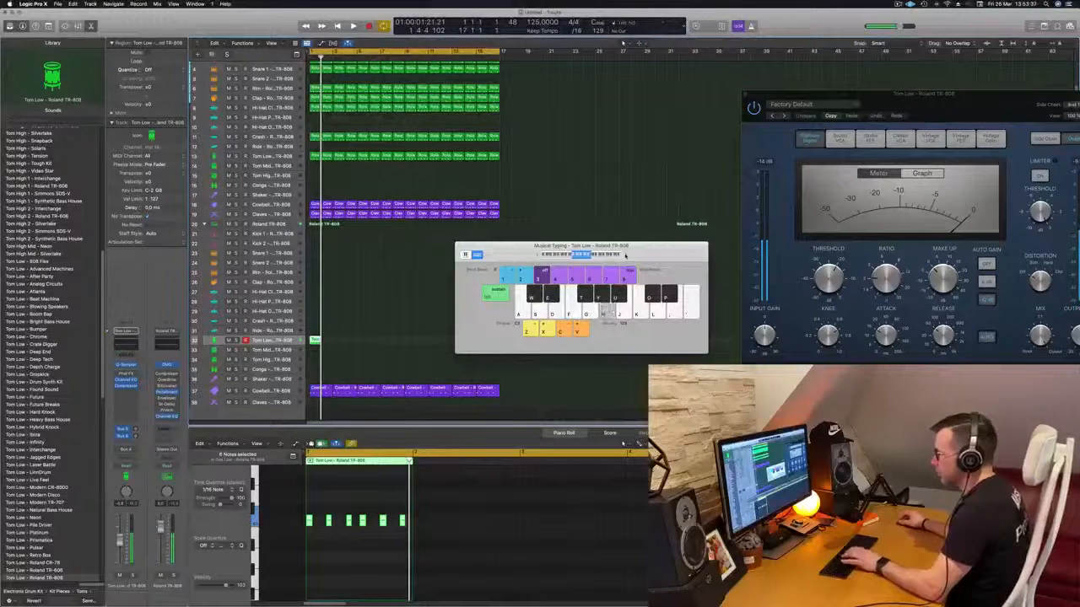
- Transpose all six notes of the Tom Low region down an octave and solo the track during playback
drag(308, 507, 432, 546)
key(super+z)
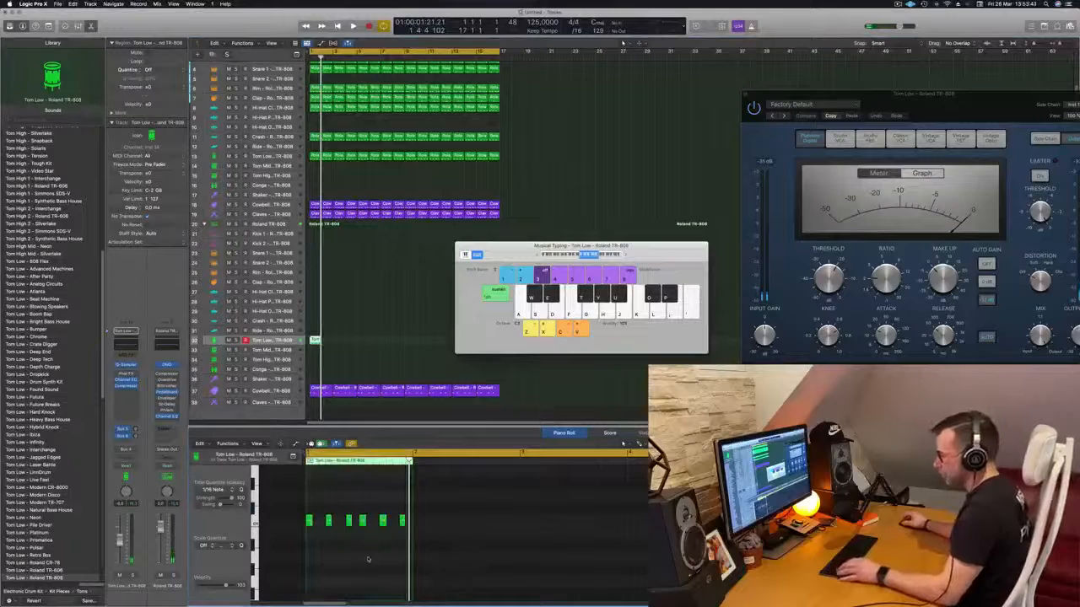
key(alt+shift+Down)
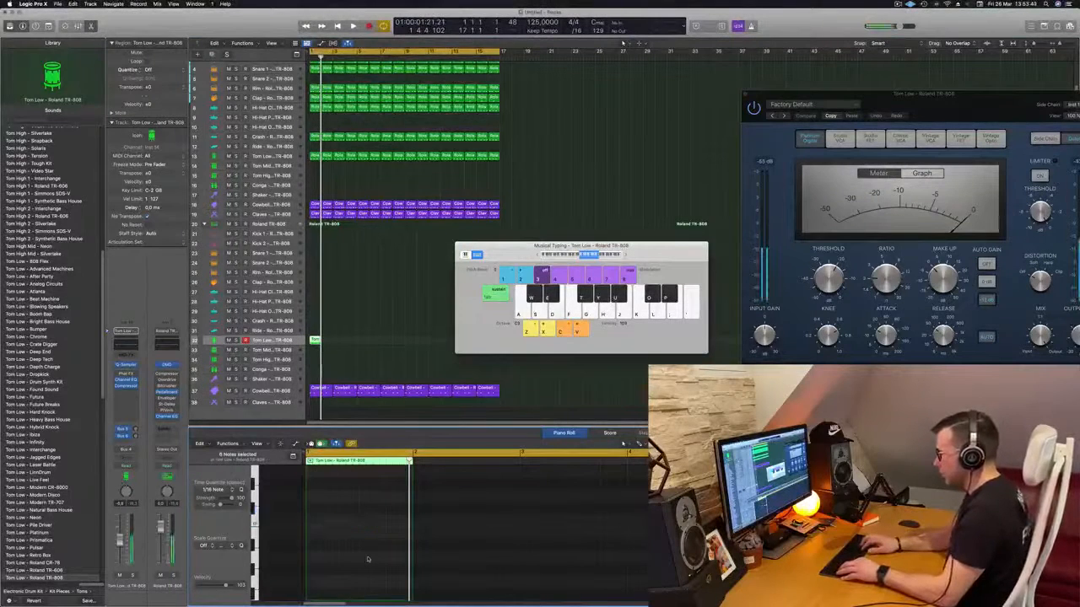
key(space)
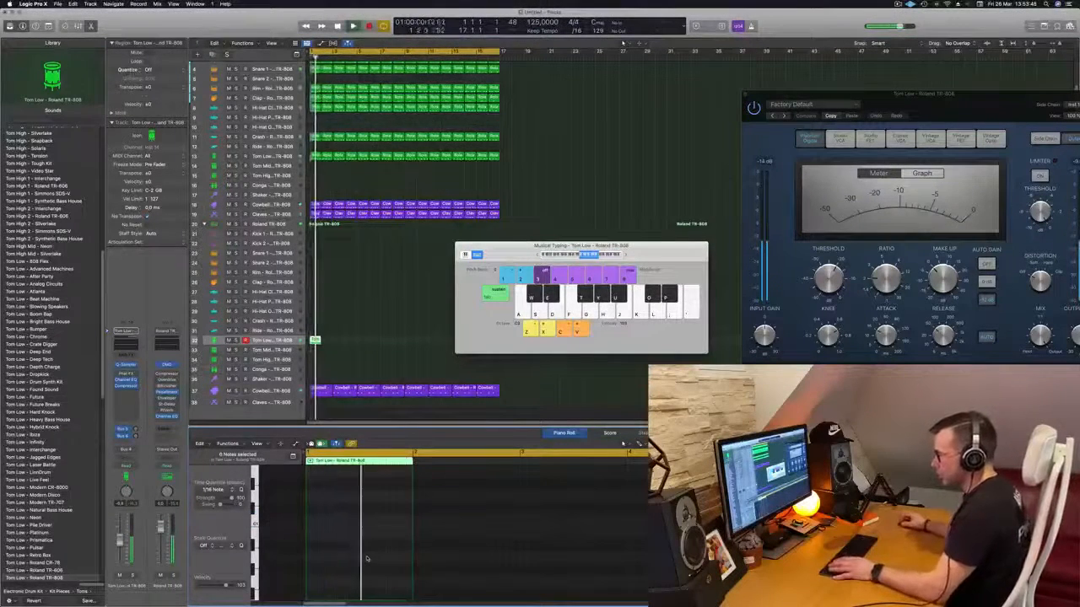
key(s)
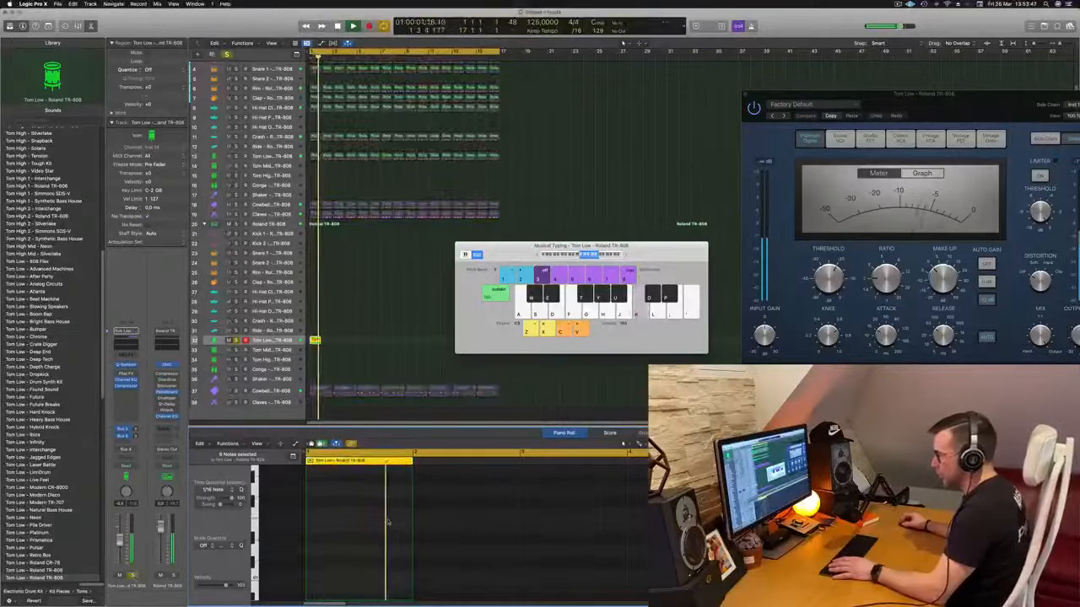
scroll(388, 522, down, 5)
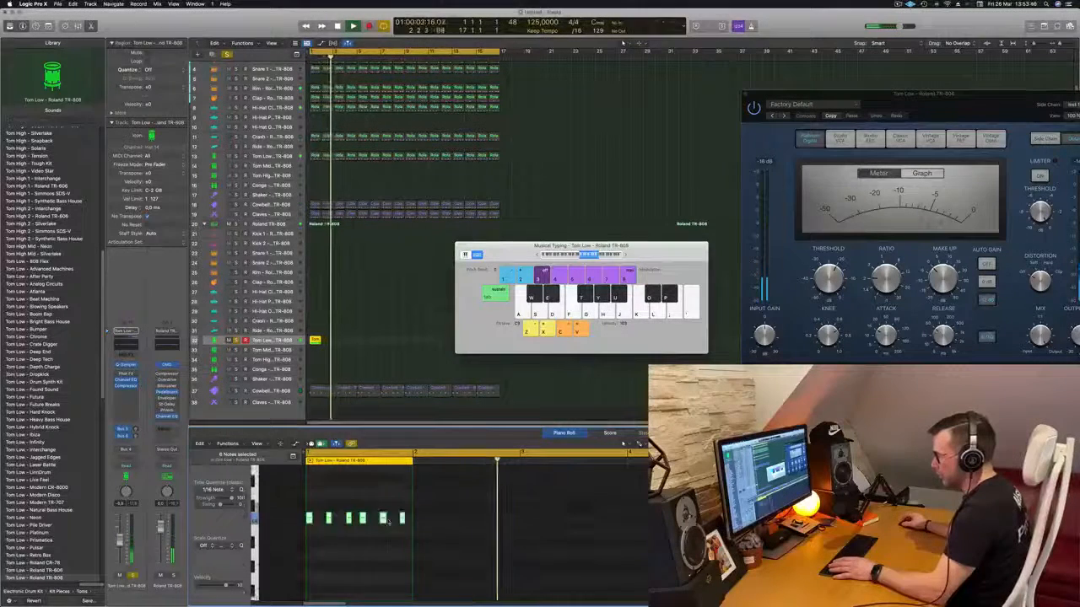
- Transpose the six tom notes in further octave steps while auditioning the soloed track
key(Return)
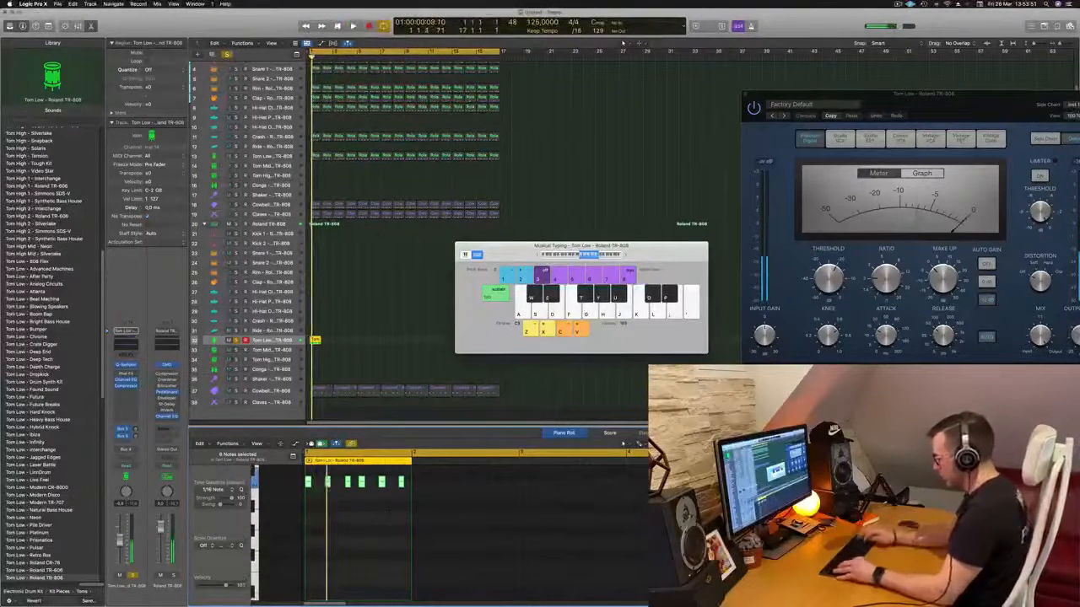
key(Delete)
scroll(383, 531, down, 5)
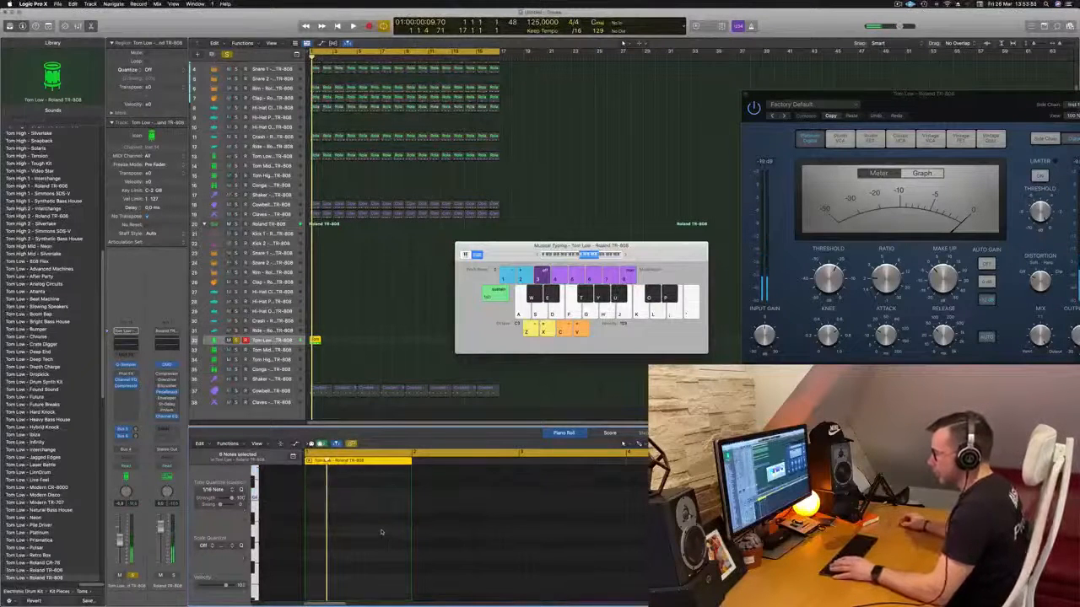
scroll(382, 531, down, 4)
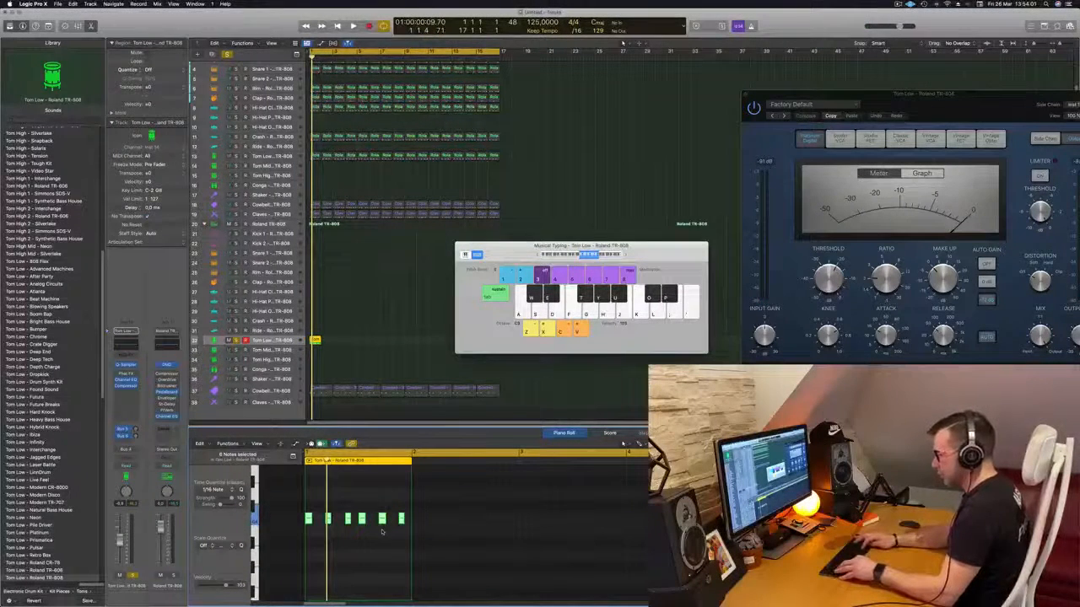
key(Delete)
key(space)
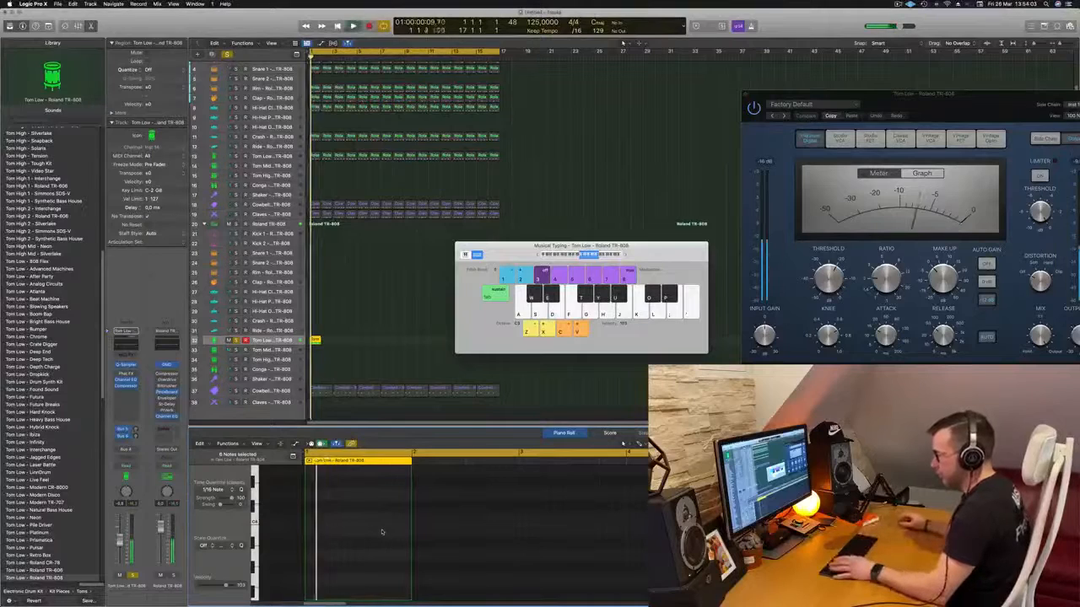
scroll(391, 309, down, 3)
key(space)
key(space)
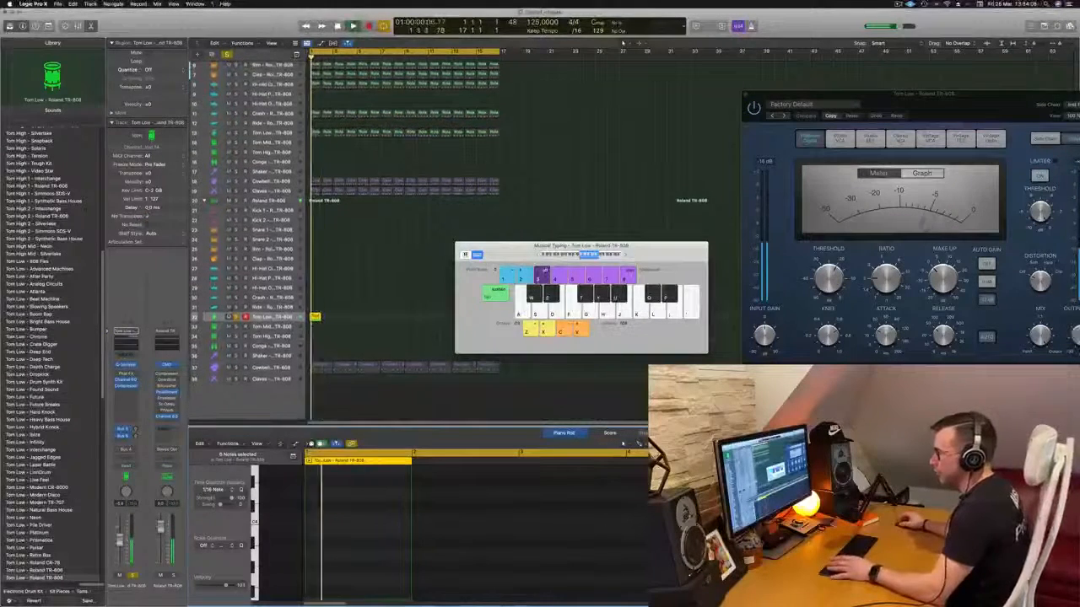
- Unsolo the Tom Low track and play the transposed notes together with the full beat
click(237, 316)
key(space)
key(space)
key(a)
key(a)
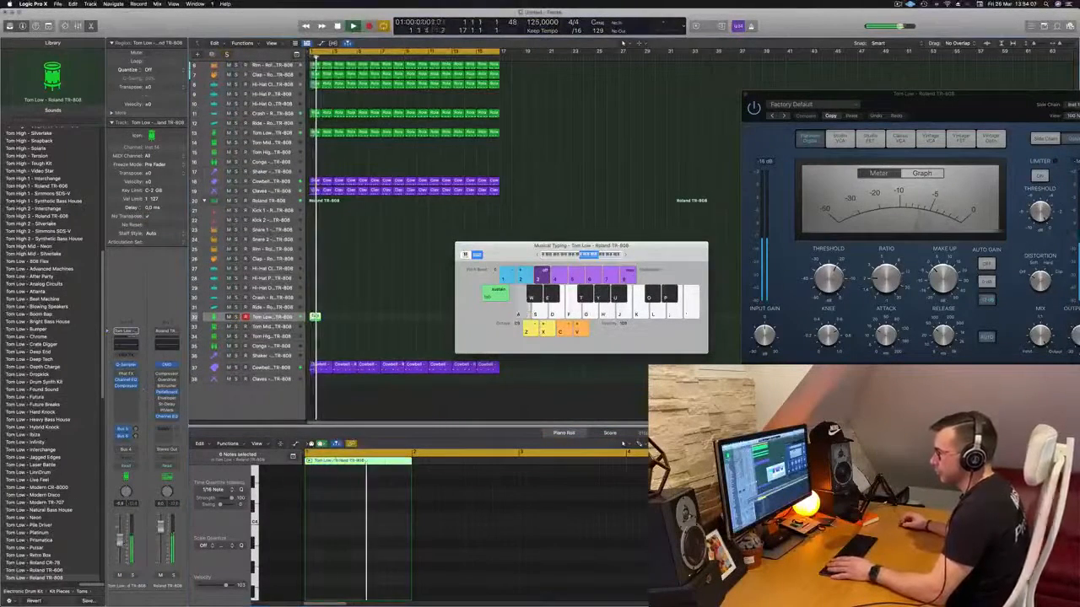
scroll(337, 529, down, 5)
key(space)
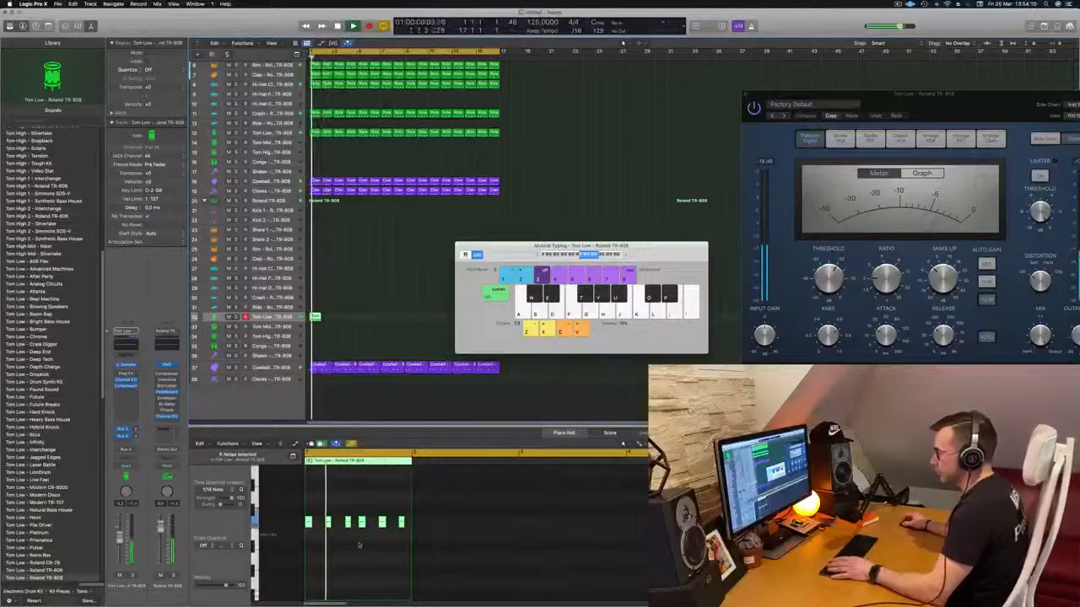
- Replay the first bar repeatedly to judge the rhythm of the six tom notes against the beat
key(space)
key(space)
scroll(347, 522, up, 2)
scroll(347, 522, up, 2)
scroll(348, 521, left, 2)
key(space)
key(space)
key(space)
key(space)
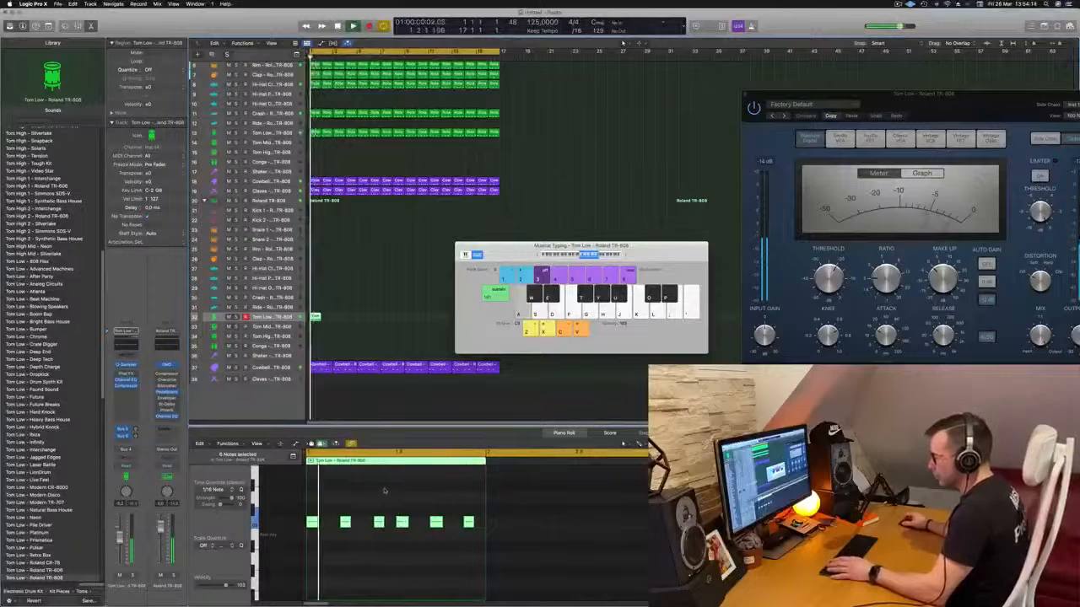
key(space)
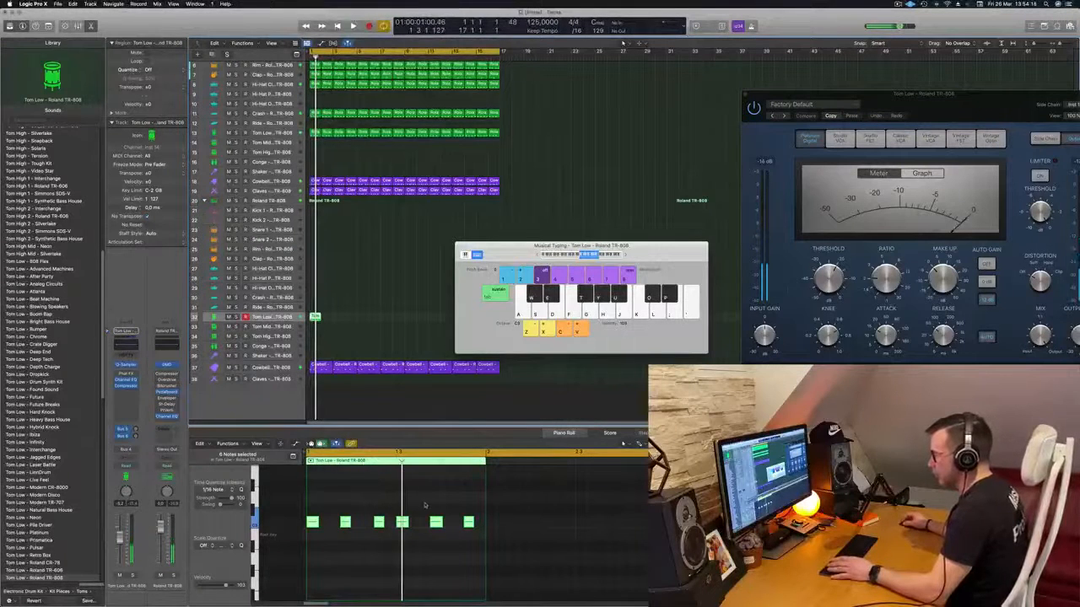
- Delete the last three notes of the one-bar tom pattern
drag(412, 510, 474, 537)
key(space)
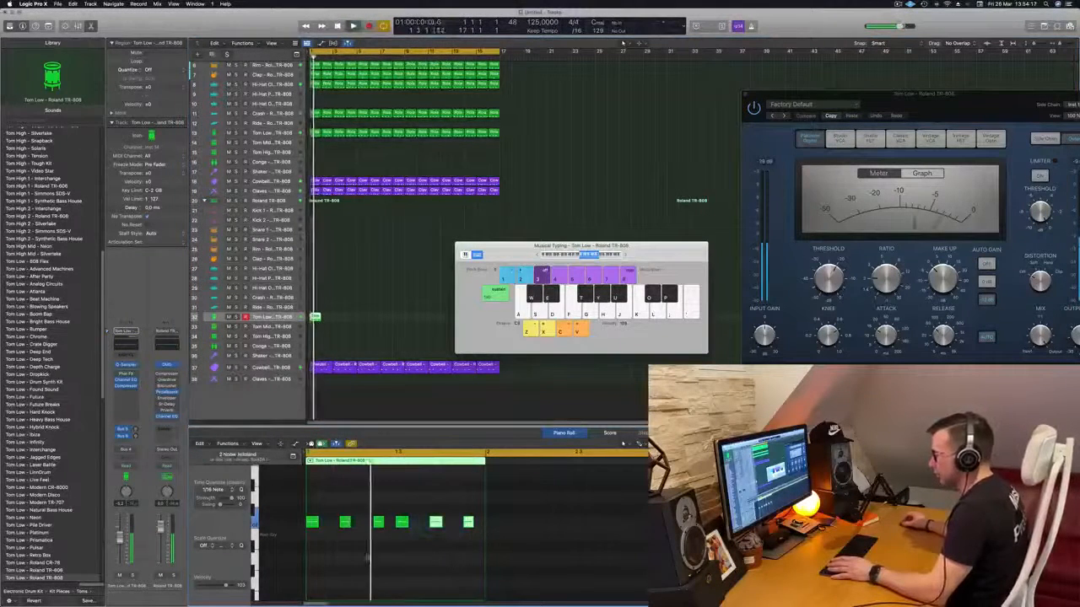
key(space)
key(space)
drag(396, 509, 464, 534)
key(space)
key(space)
key(Delete)
- Move the first tom note one sixteenth later, then reposition and duplicate the third to make four evenly spaced notes
key(space)
key(space)
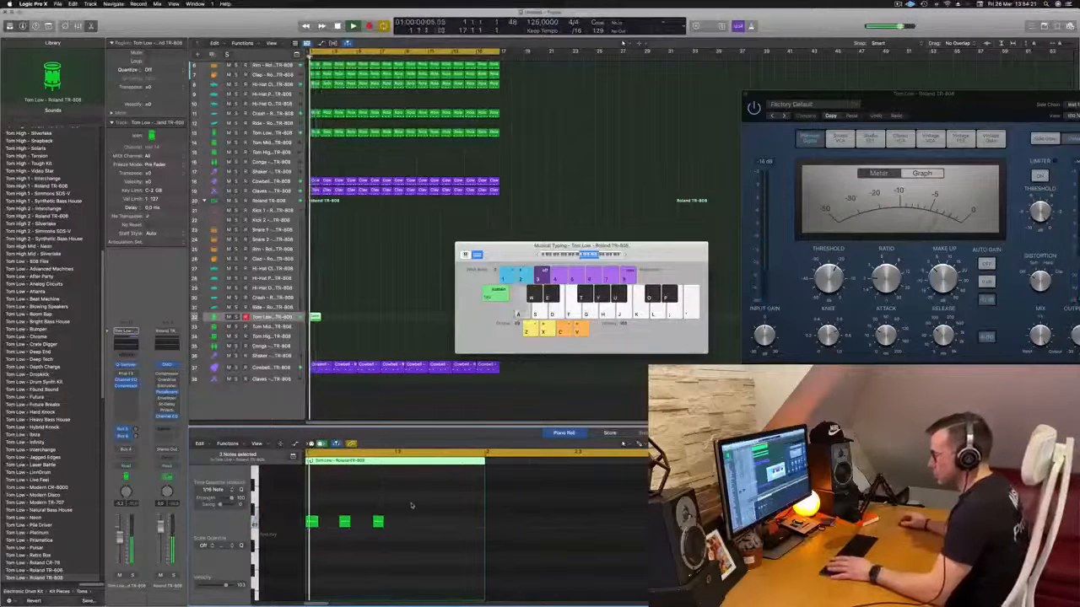
key(space)
key(space)
key(space)
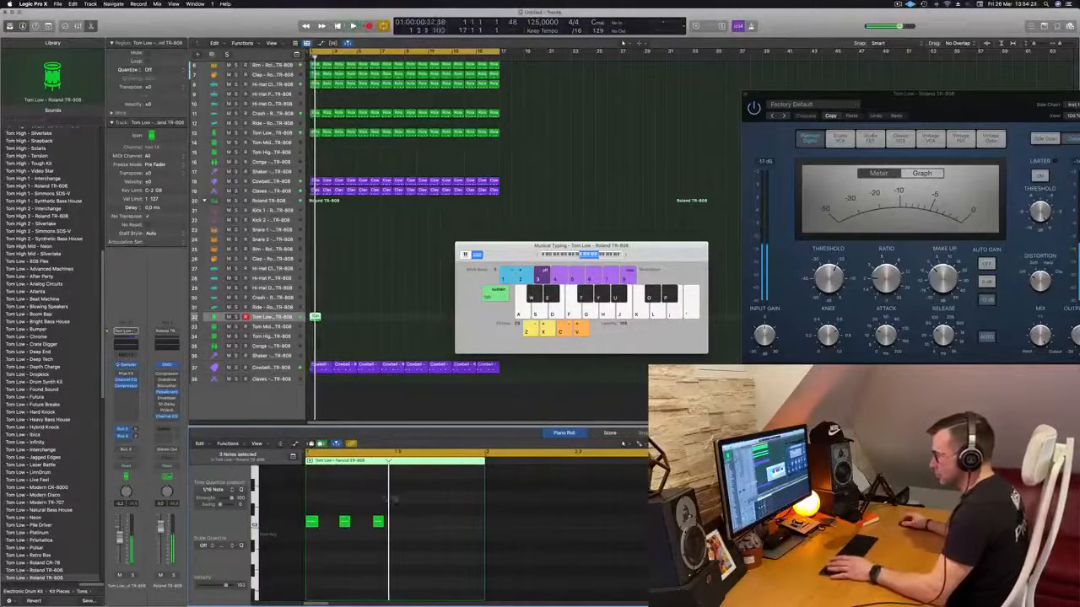
drag(312, 521, 322, 522)
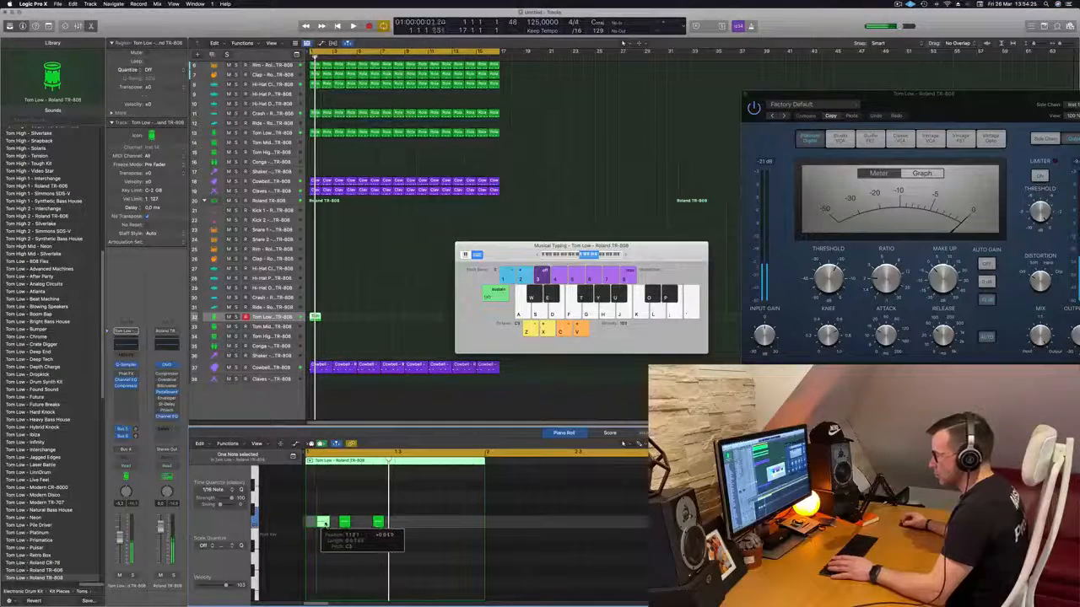
key(space)
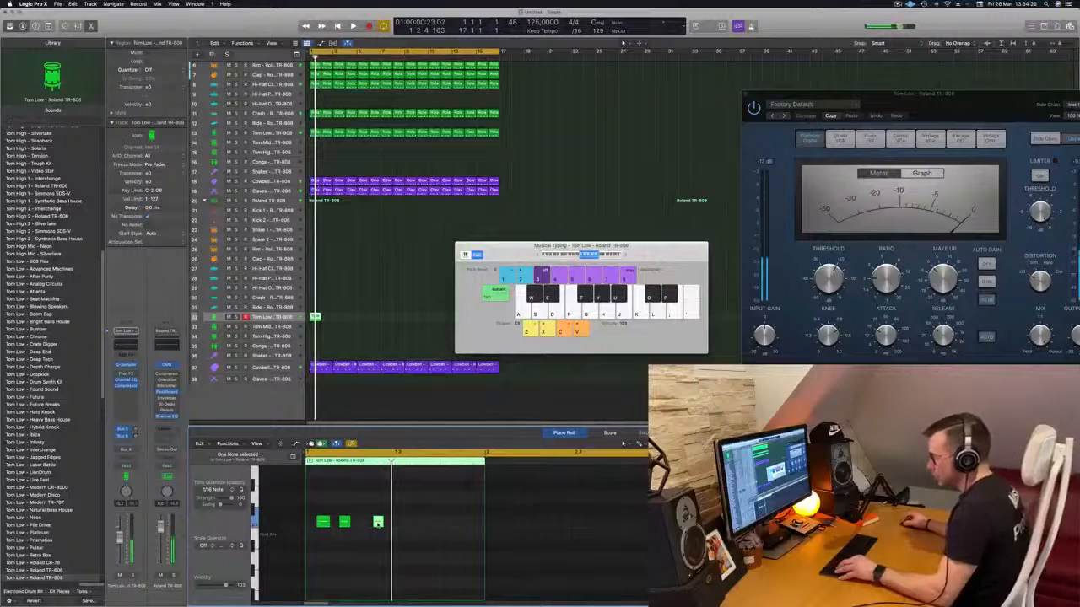
mouse_move(378, 524)
mouse_down()
mouse_move(368, 524)
mouse_move(389, 524)
mouse_up()
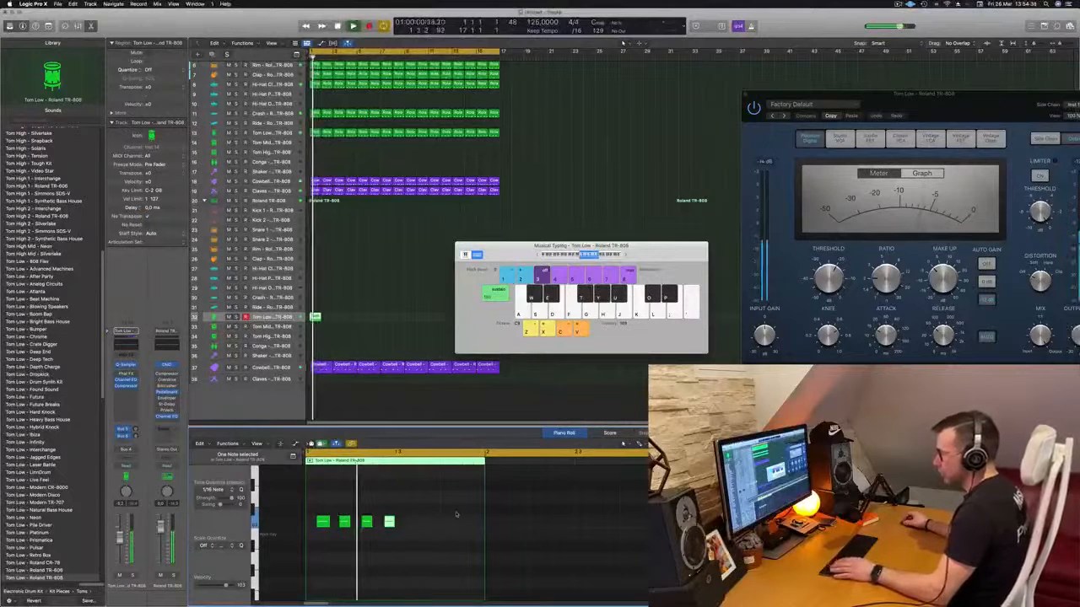
key(space)
key(space)
- Delete the second tom note and copy the remaining three notes into the second half of the bar
key(space)
click(346, 512)
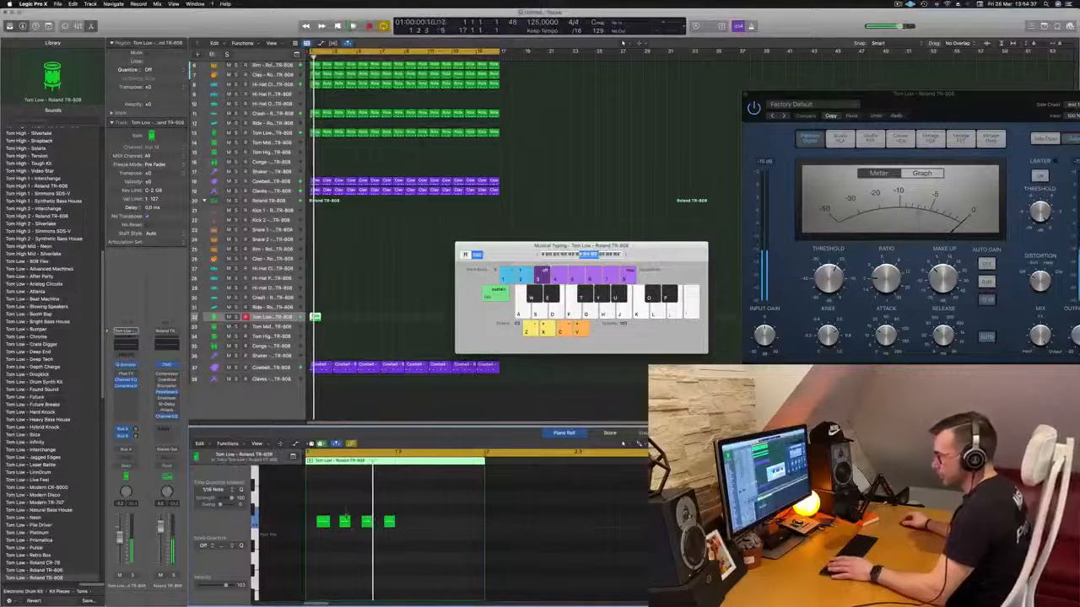
key(BackSpace)
key(space)
key(space)
key(space)
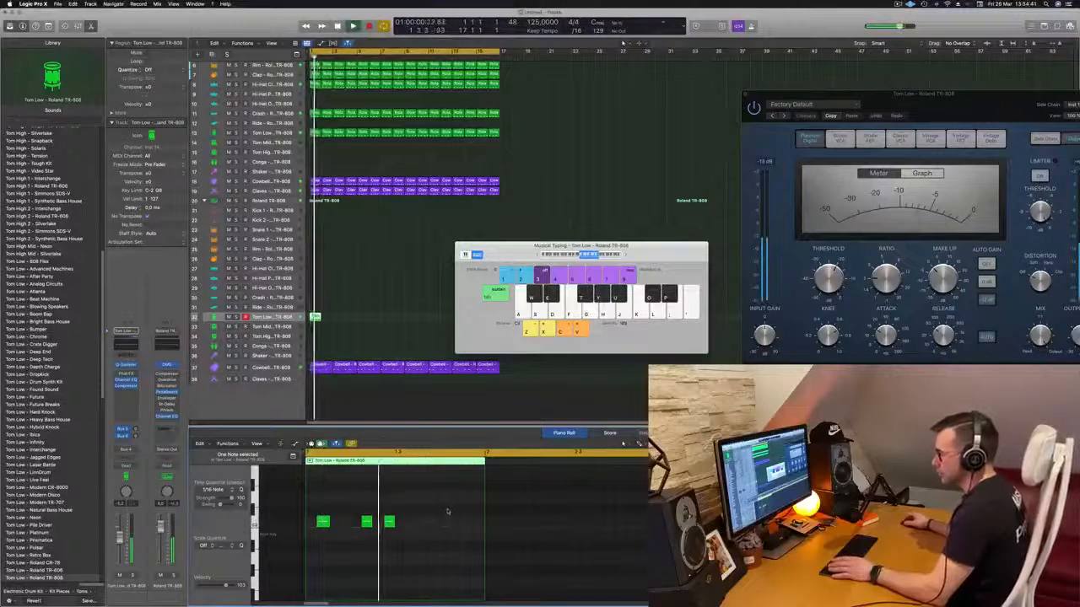
drag(327, 534, 415, 533)
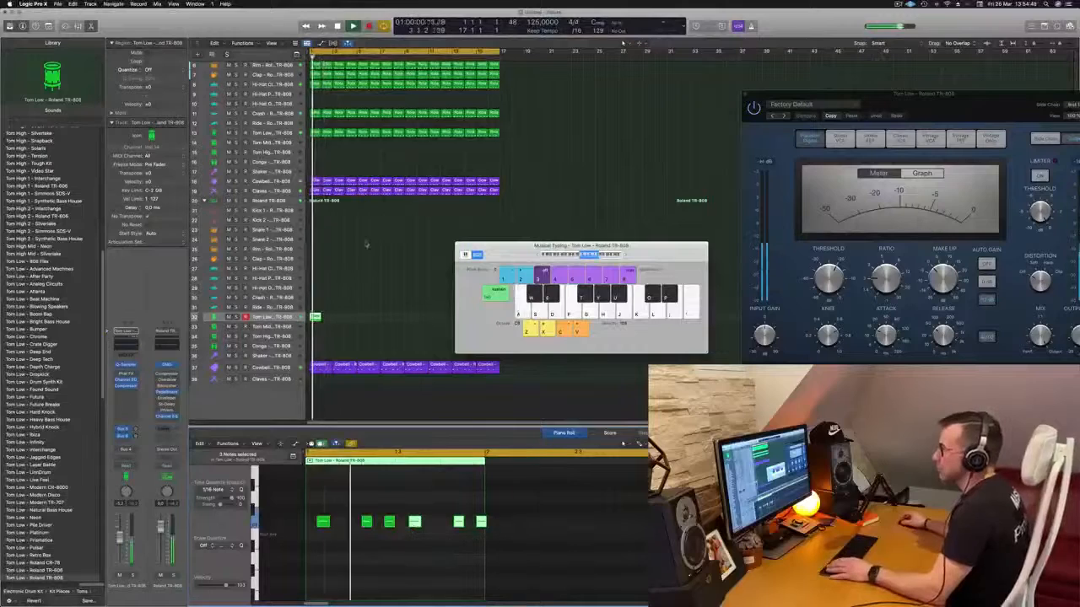
scroll(375, 246, up, 3)
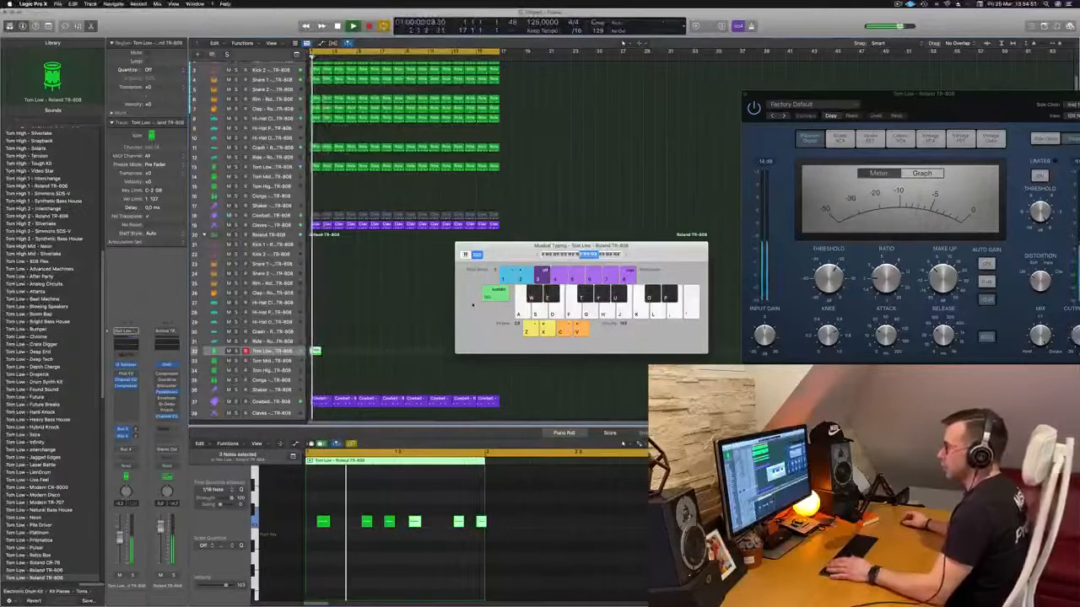
- Move the Musical Typing keyboard clear of the tracks and delete the one-bar low tom region
drag(516, 256, 642, 172)
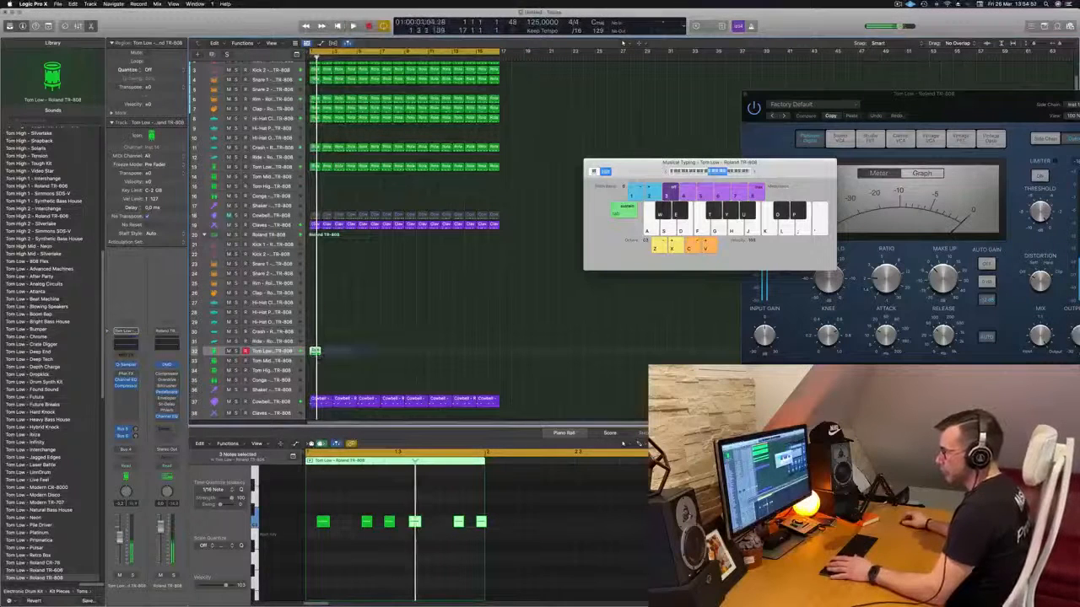
key(Delete)
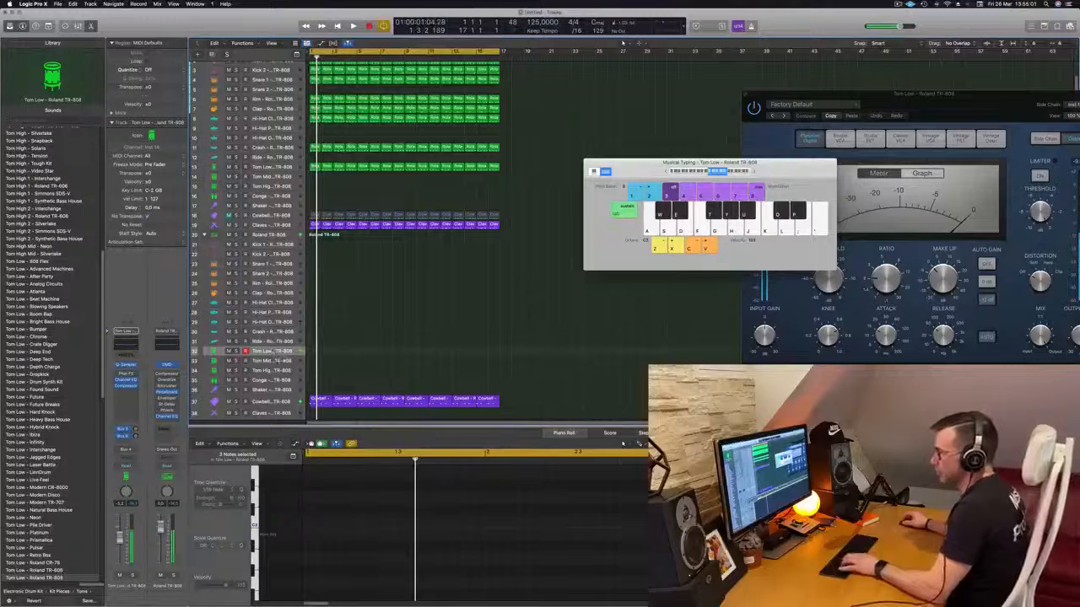
- Audition the mid tom and conga sounds from the keyboard, ending on the Conga track
click(271, 360)
key(f)
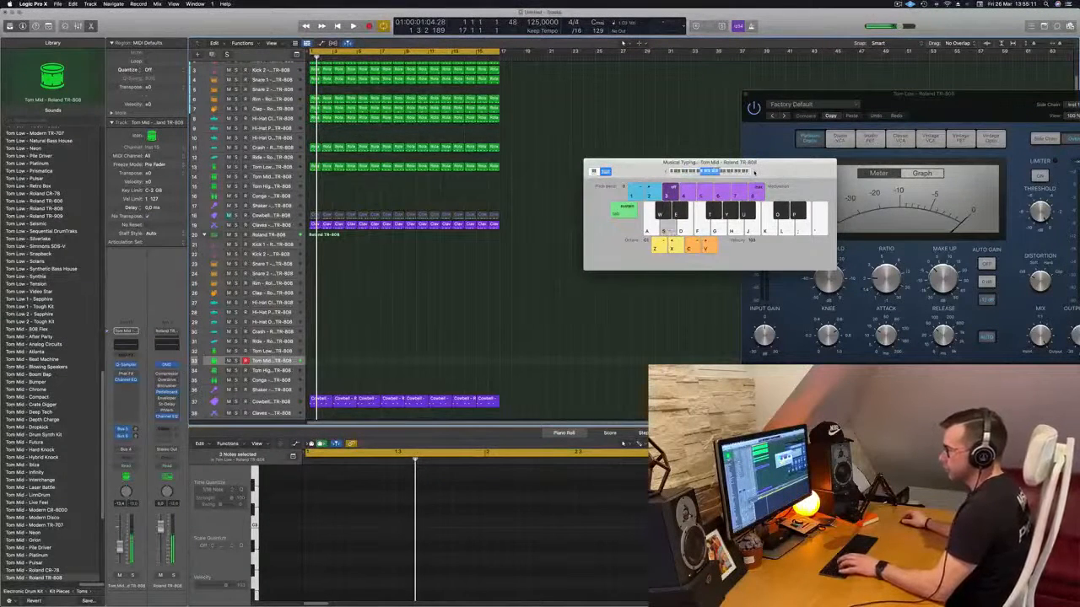
click(271, 380)
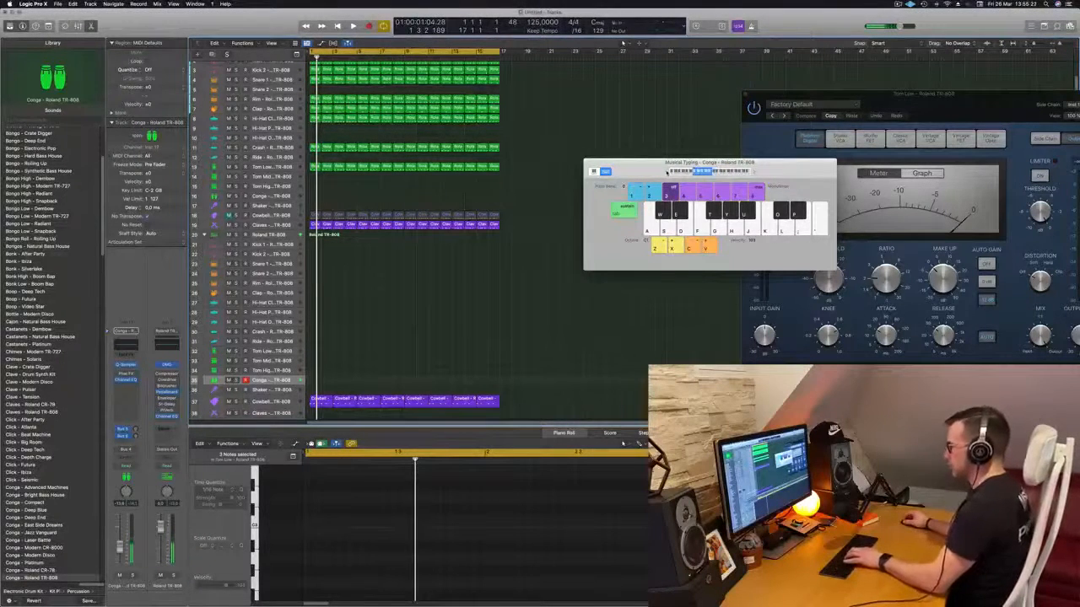
key(k)
- Record a steady rhythm of repeated conga notes on the Conga track over the beat from bar 1
key(space)
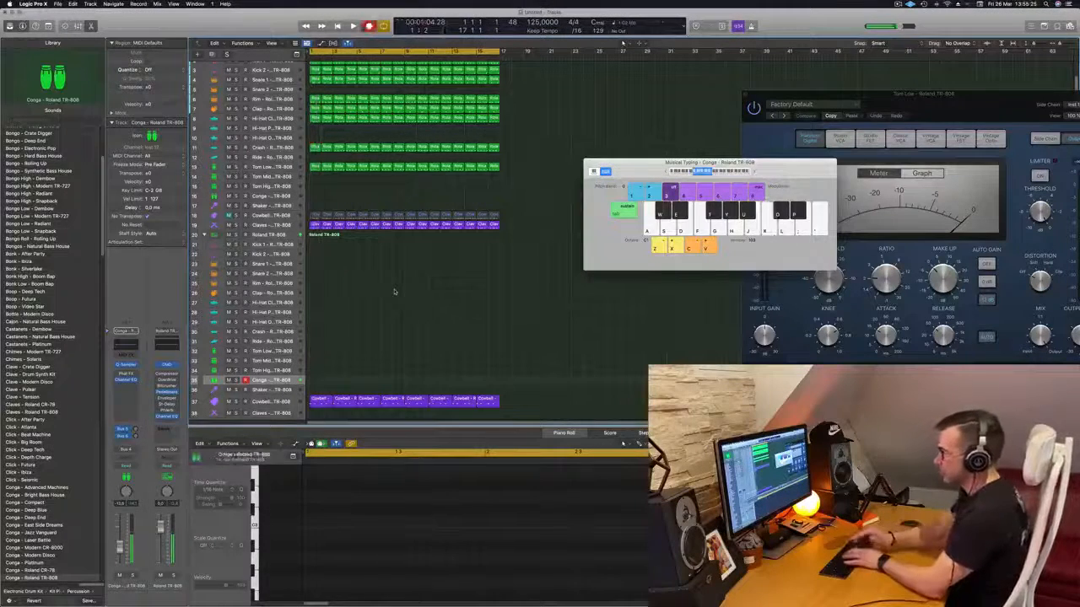
key(k)
key(k)
key(k)
key(k)
key(k)
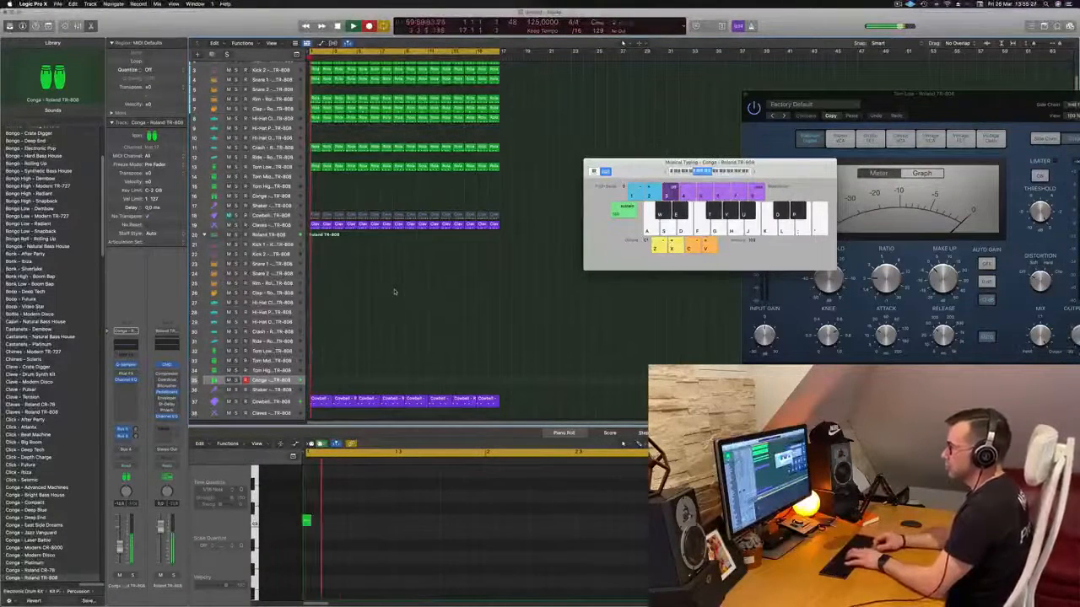
key(k)
key(k)
key(k)
key(k)
key(k)
key(k)
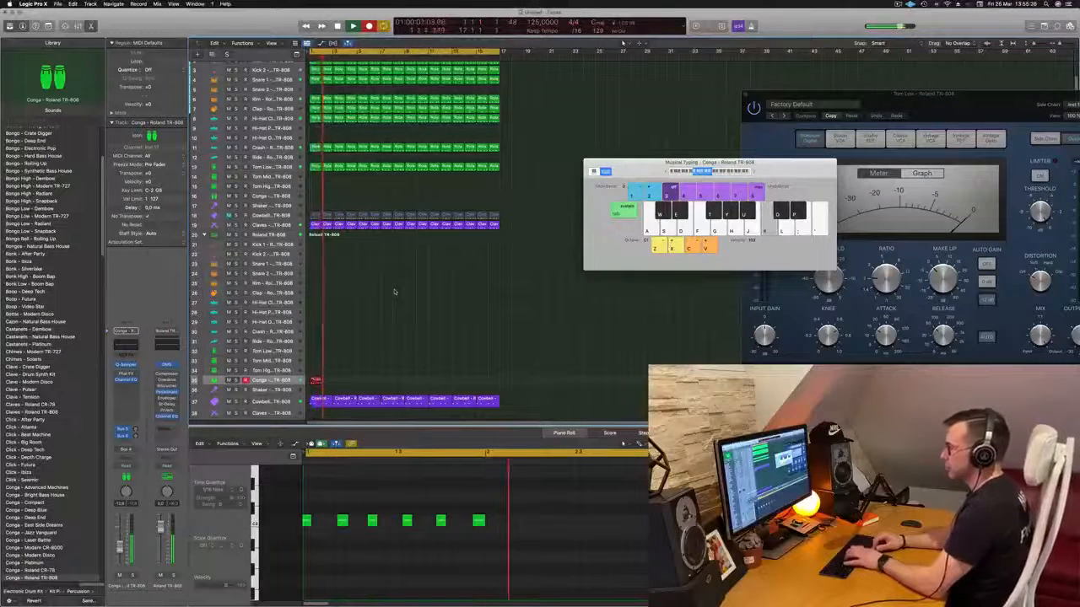
key(k)
key(k)
key(k)
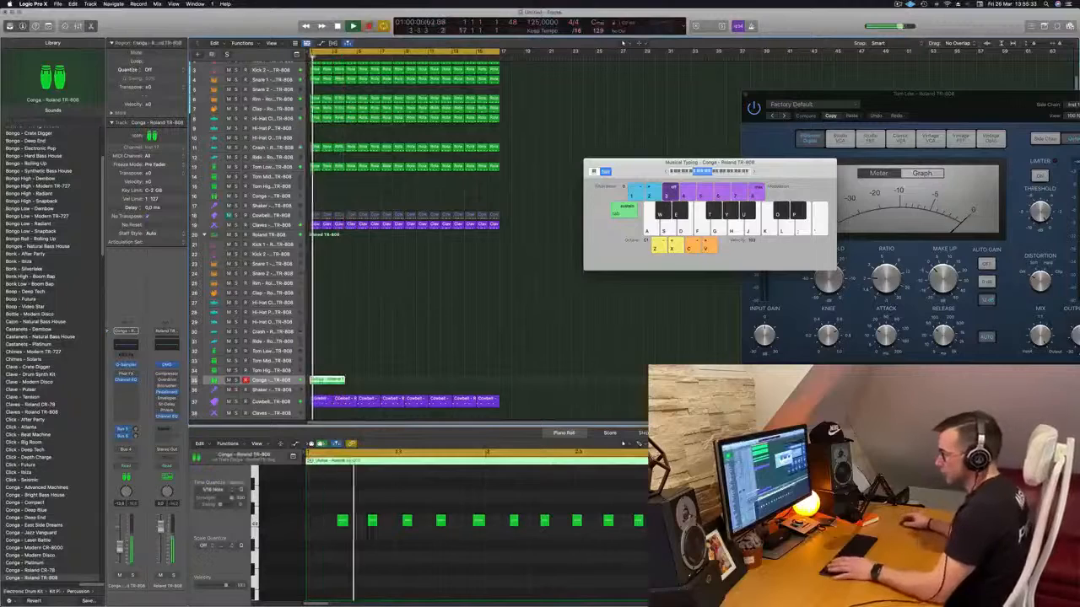
- Copy the first conga note to the start of bar 1 and quantize all conga notes to 1/16
key(space)
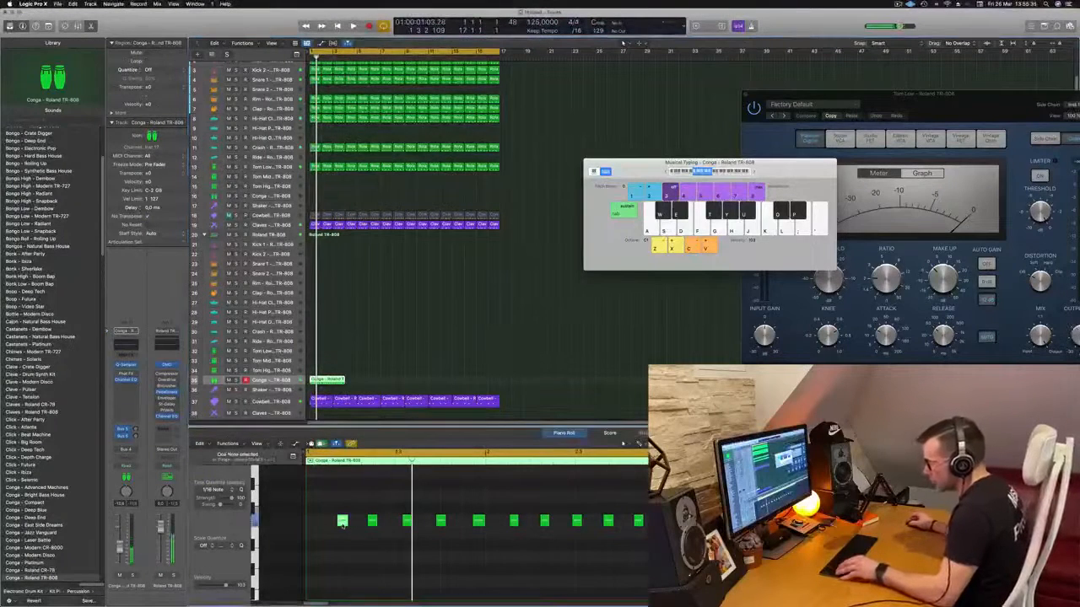
drag(342, 525, 313, 526)
key(space)
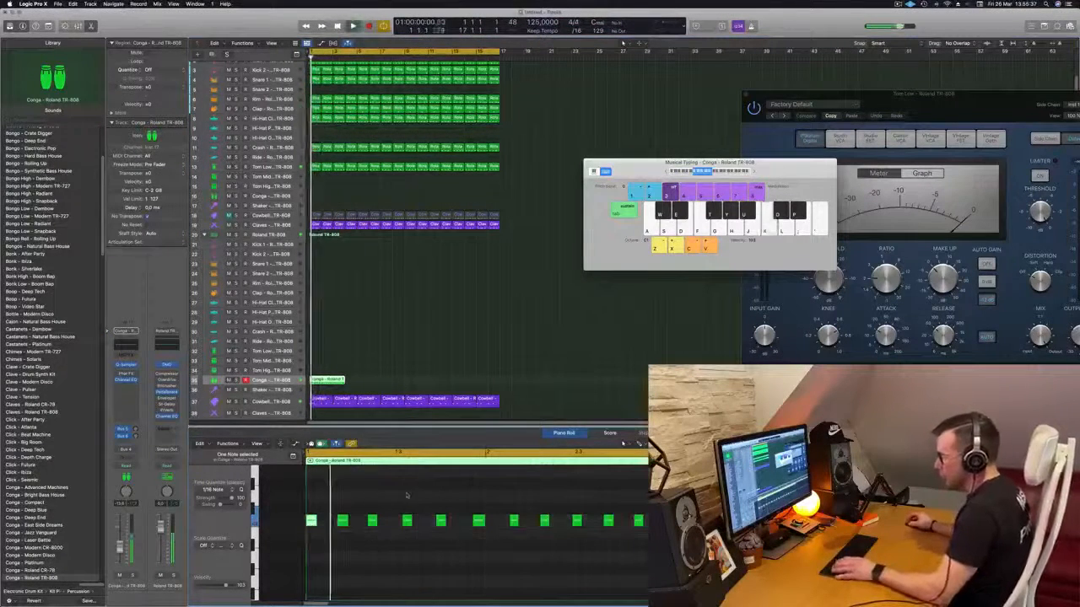
key(space)
key(super+a)
key(q)
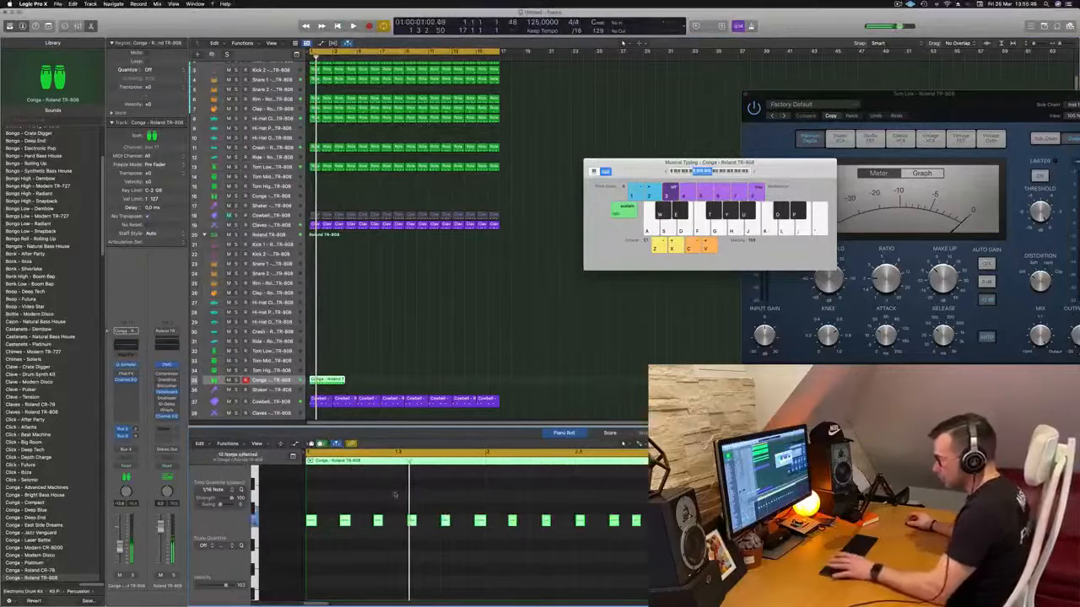
- Play back the quantized conga pattern and delete its sixth note, the last one in bar 1
key(space)
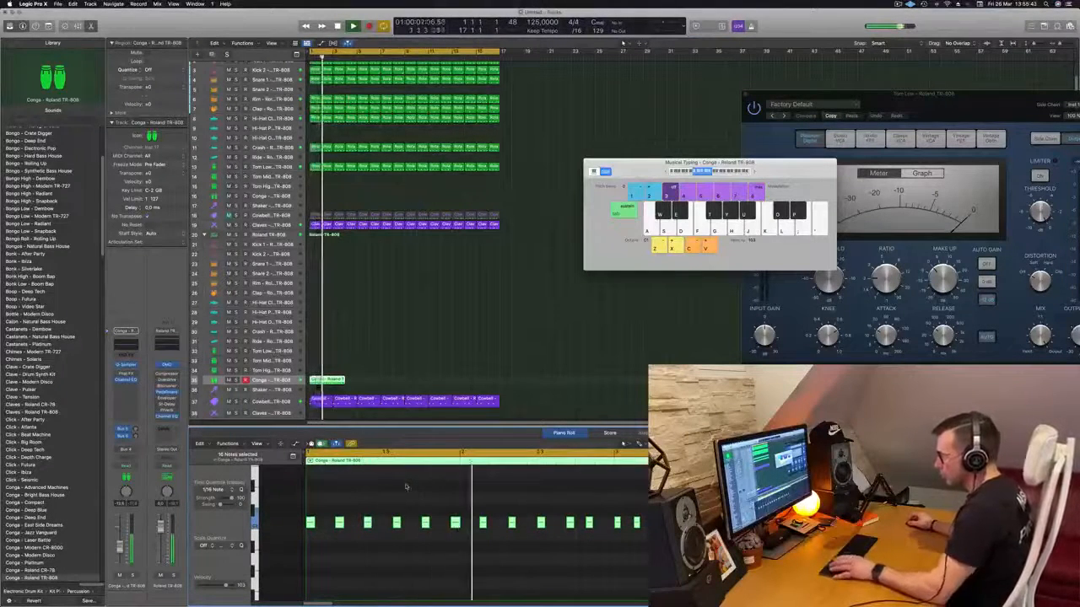
drag(442, 506, 470, 532)
key(Delete)
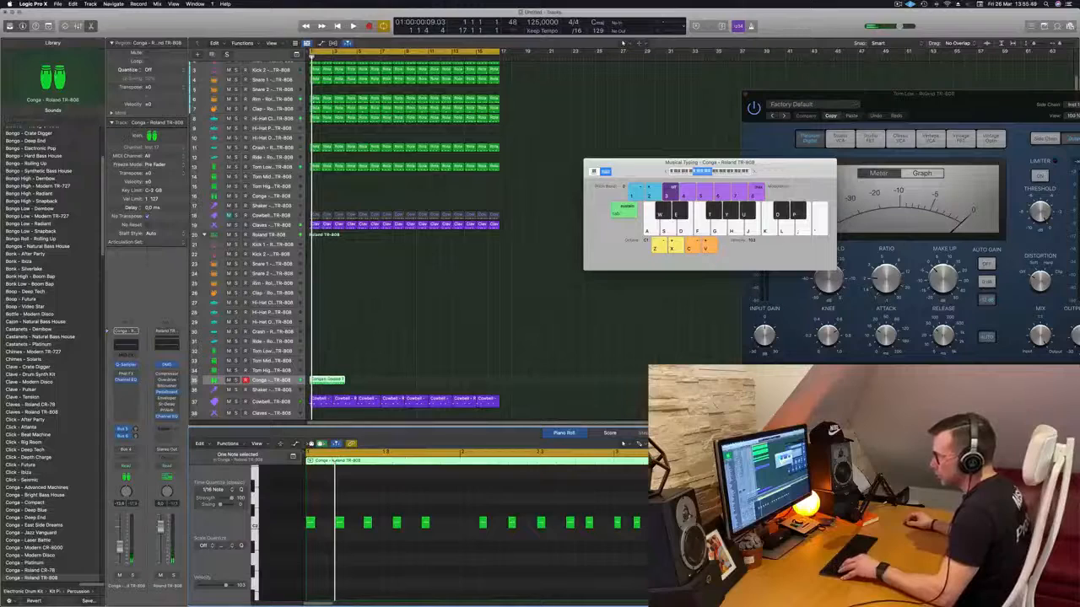
- Split the conga region at bar 2 and delete the part after it, keeping a one-bar pattern
double_click(321, 382)
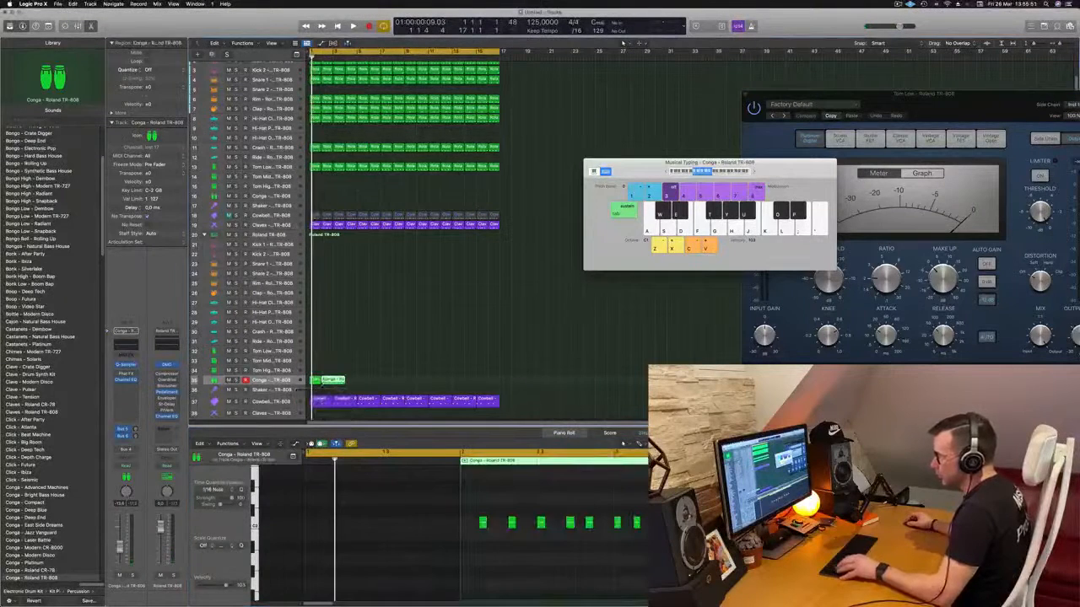
click(314, 381)
key(space)
click(334, 382)
key(Delete)
key(space)
key(space)
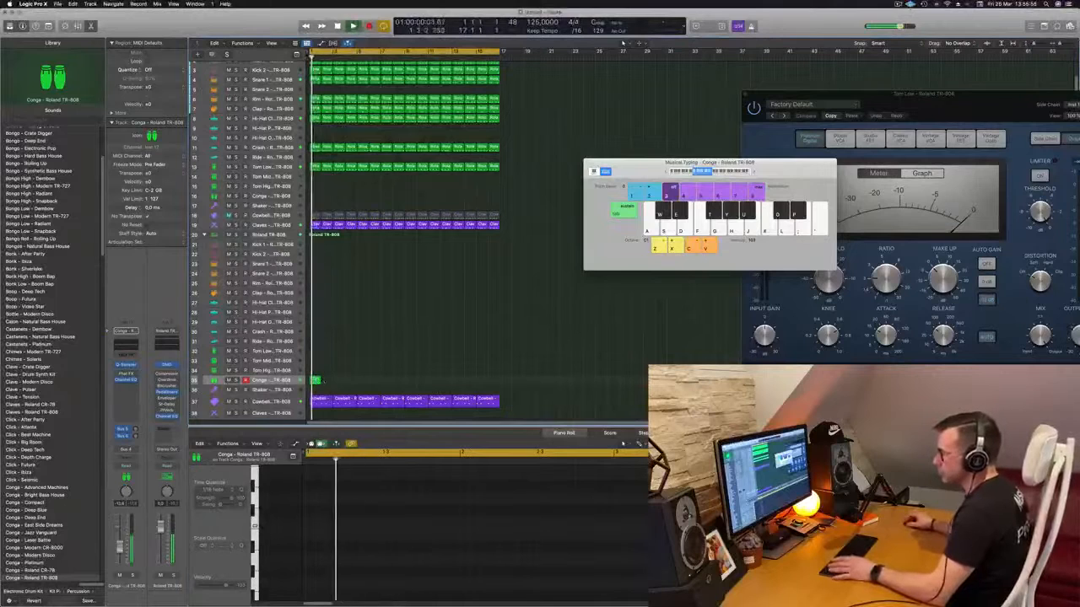
- Insert a Compressor on the conga track and set its side chain to the Kick 1 track (Inst 1)
click(316, 380)
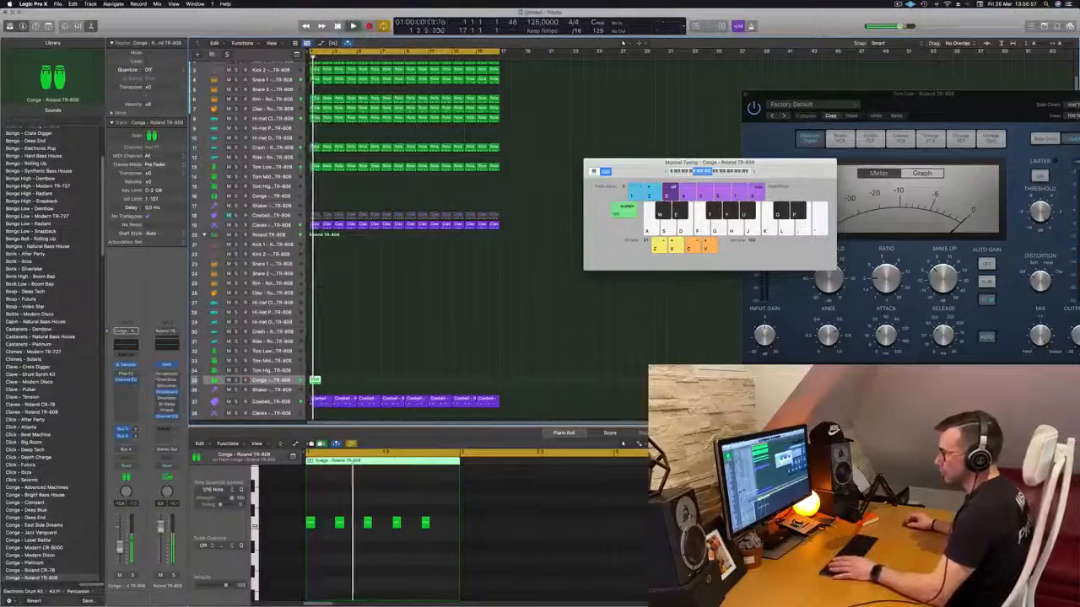
click(124, 386)
click(191, 402)
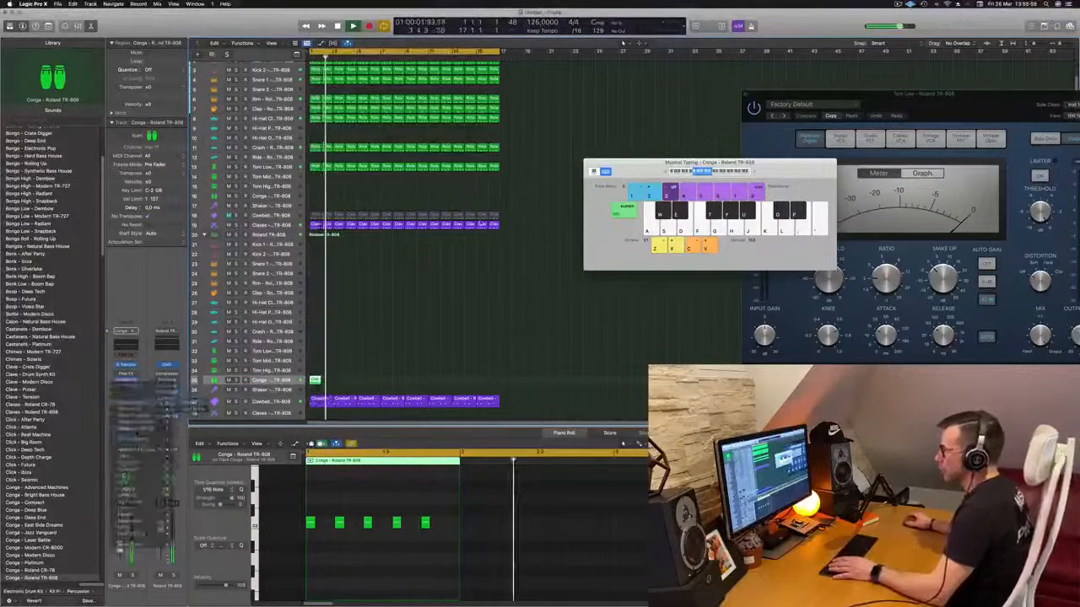
click(715, 132)
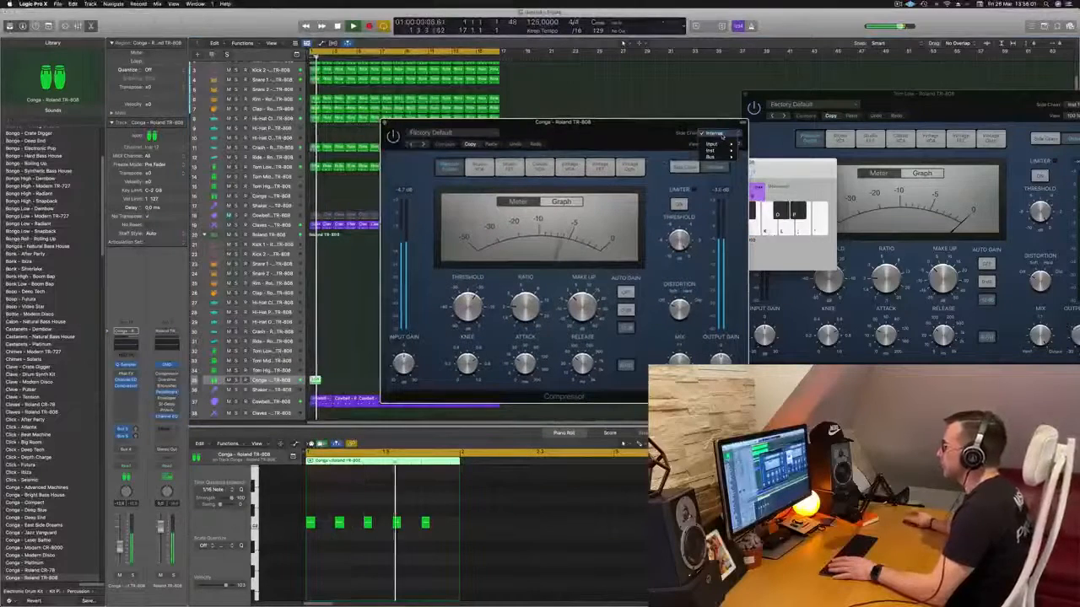
mouse_move(724, 157)
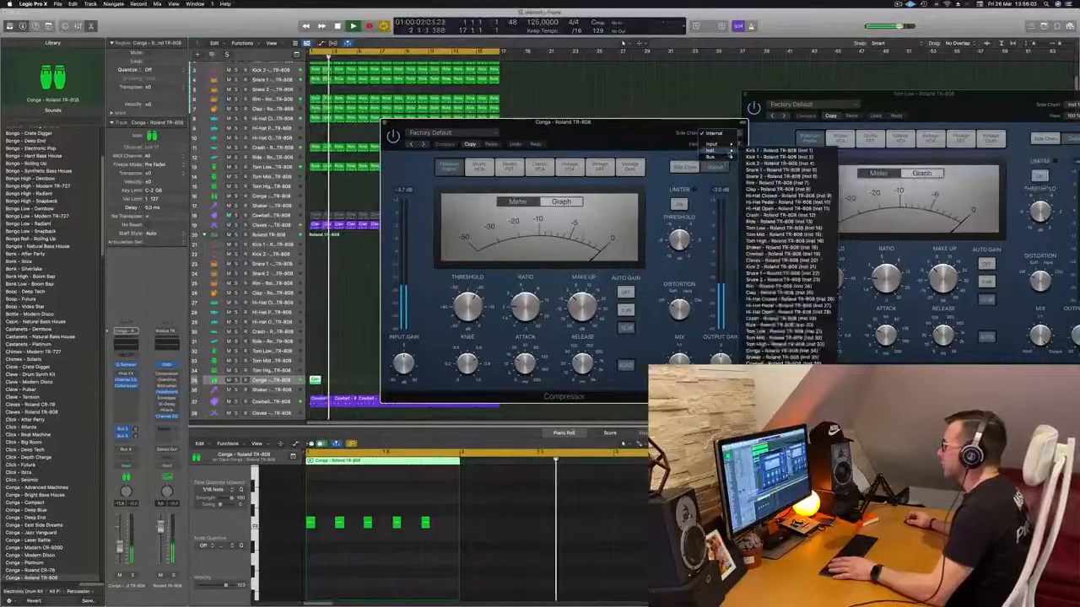
click(772, 157)
drag(628, 135, 675, 138)
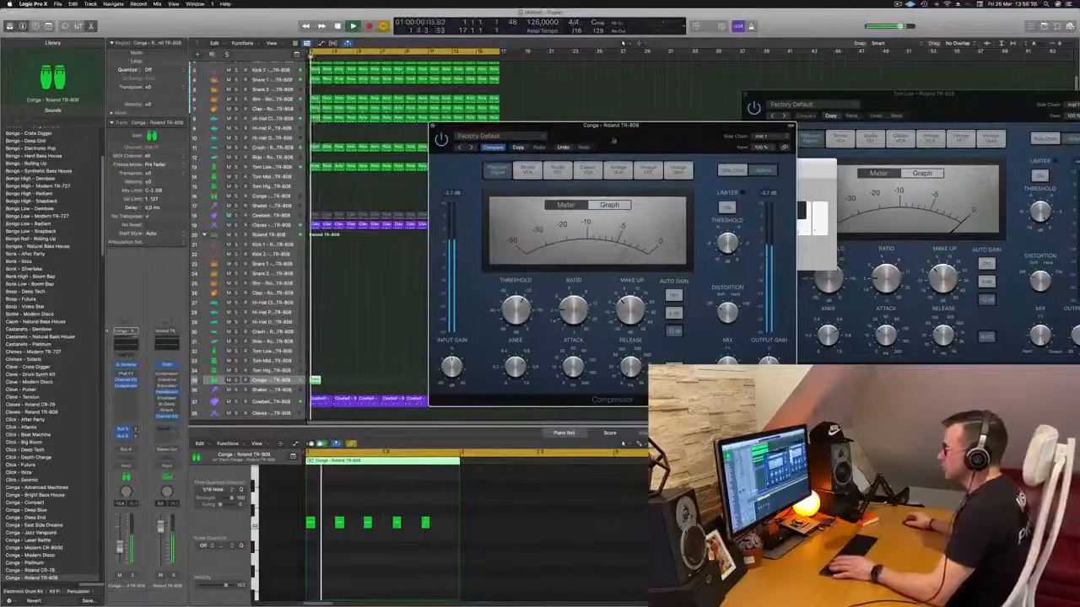
- Repeat the one-bar conga region to fill all 16 bars and move the Compressor window off the arrangement
click(408, 314)
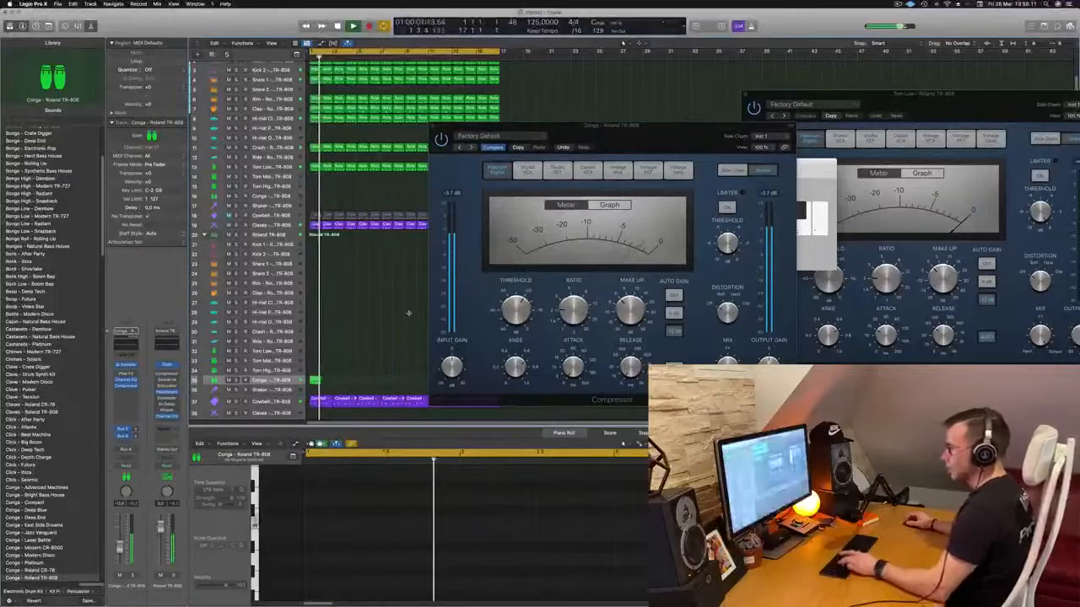
click(314, 381)
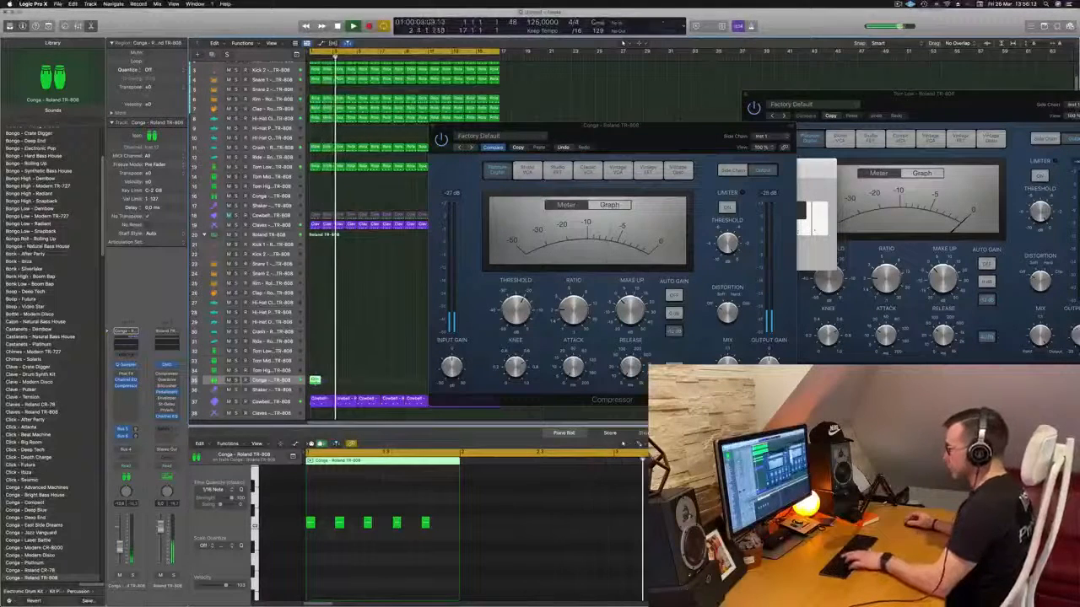
key(super+r)
key(super+r)
key(super+r)
key(super+r)
key(super+r)
key(super+r)
key(super+r)
key(super+r)
key(super+r)
key(super+r)
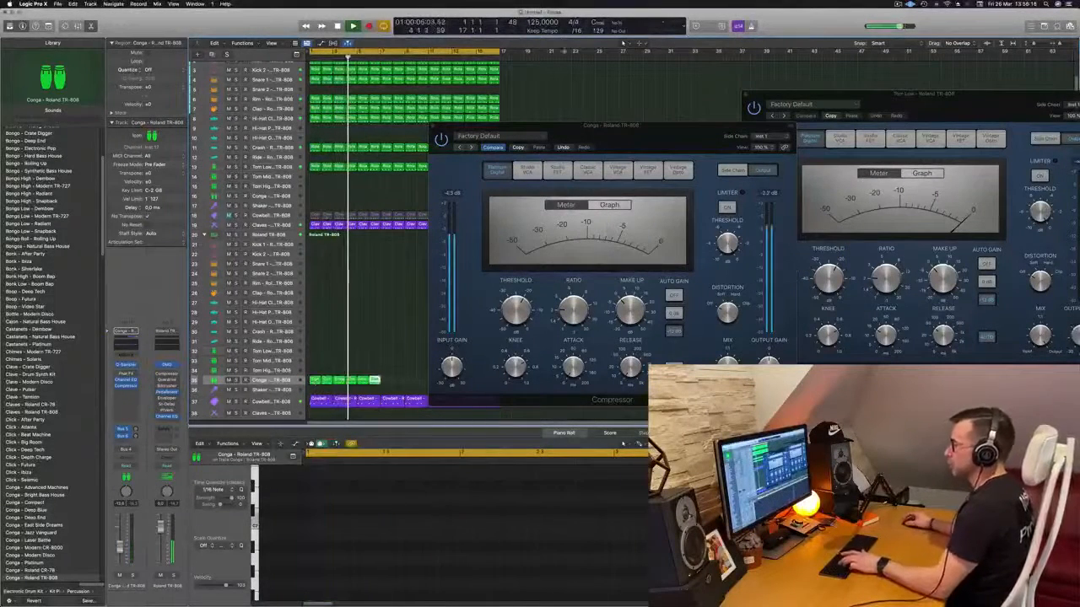
drag(673, 140, 865, 120)
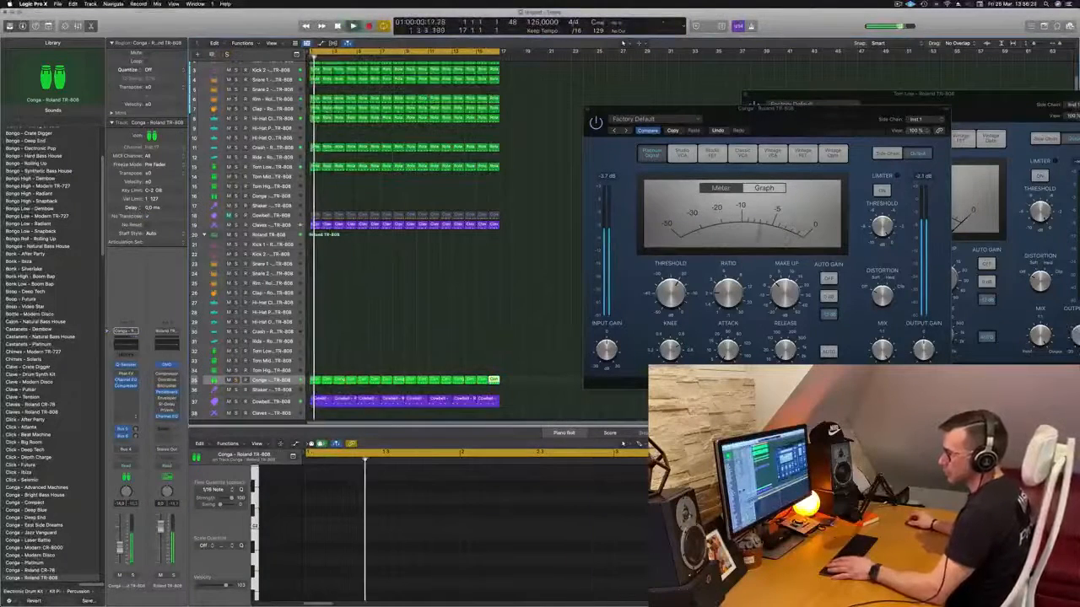
- Load the Bigger Bass preset in the conga track's Phat FX and raise the track volume slightly
click(126, 373)
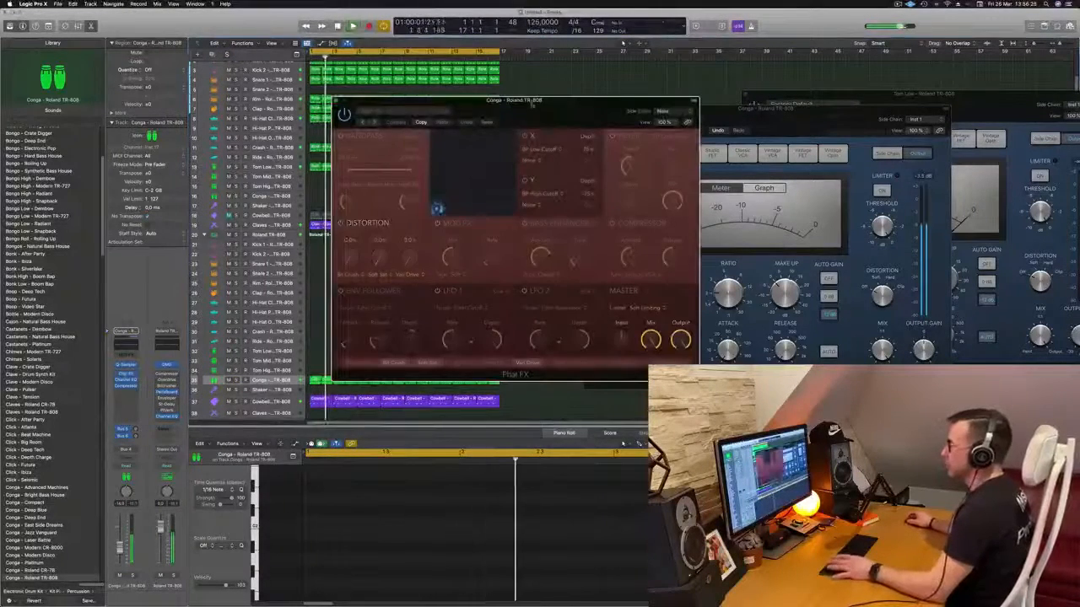
click(373, 123)
drag(411, 100, 463, 91)
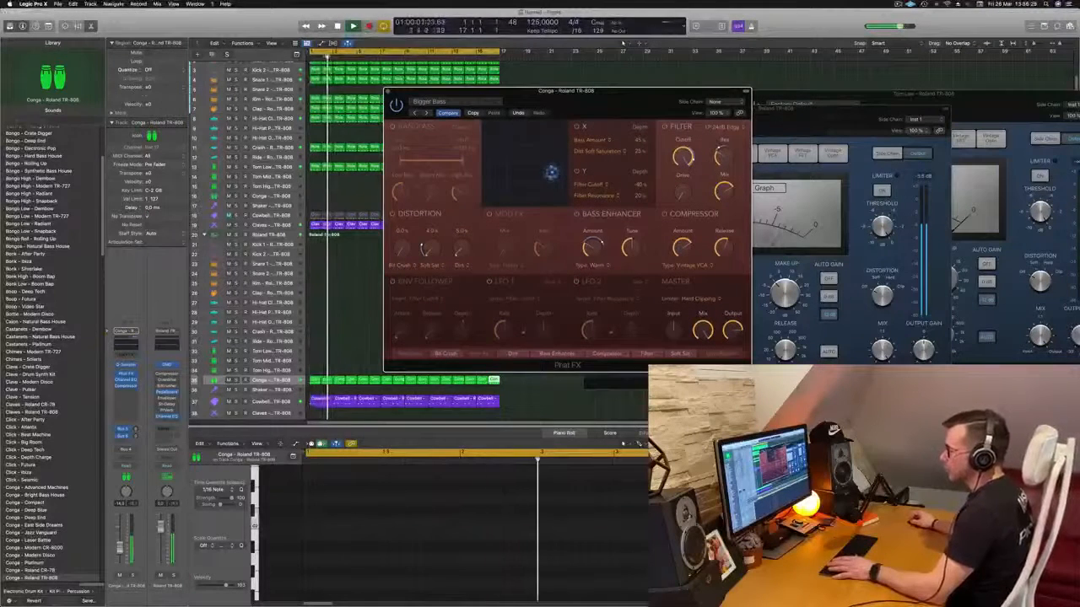
drag(120, 549, 121, 544)
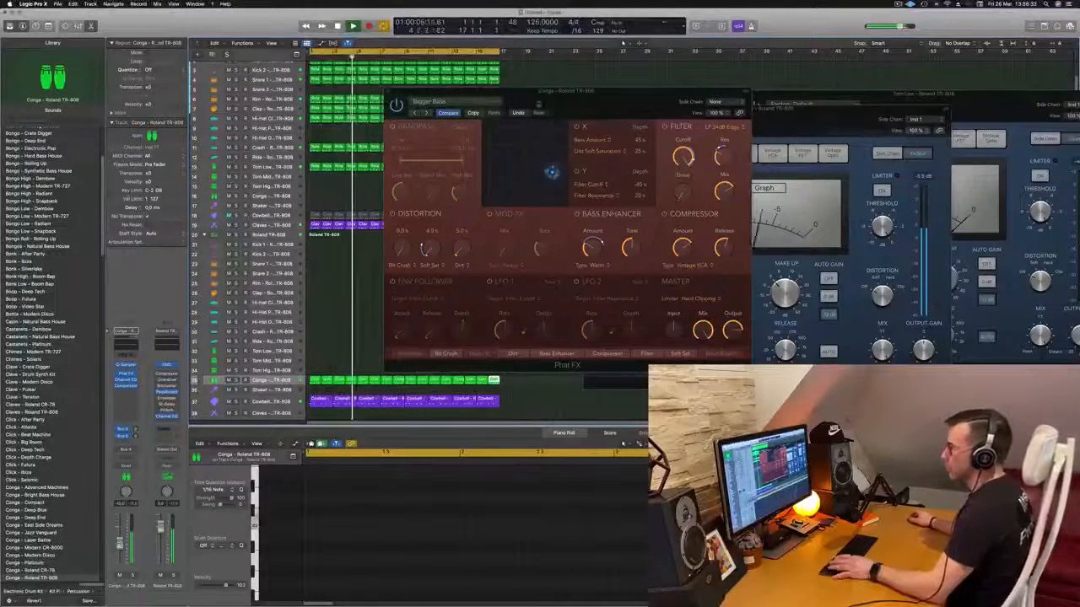
drag(558, 93, 736, 103)
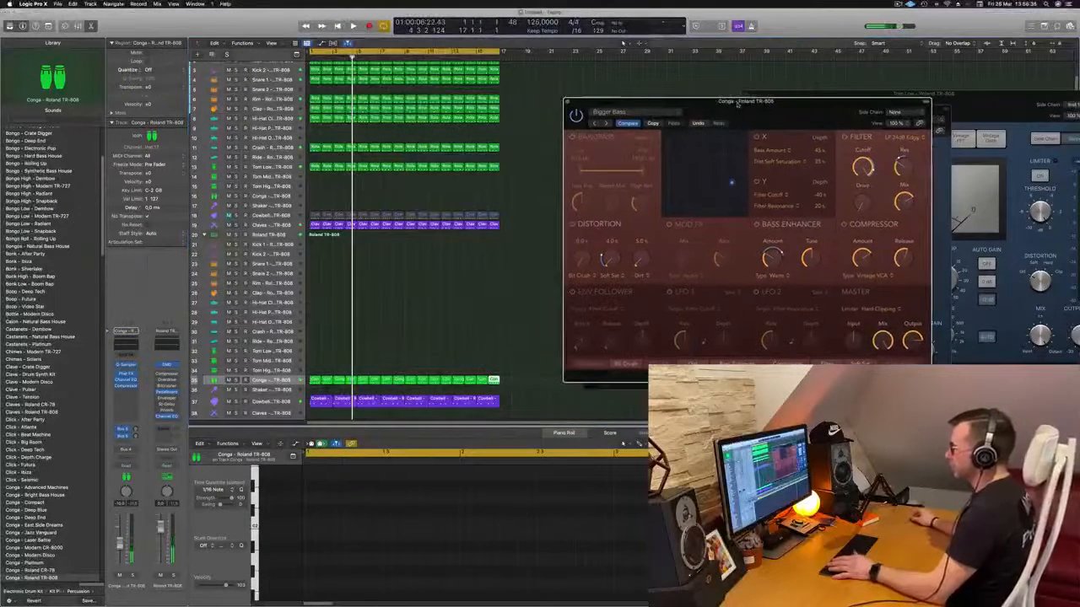
- Play the beat, open the conga Compressor, rearrange the plug-in windows and lower the conga track volume slightly
key(space)
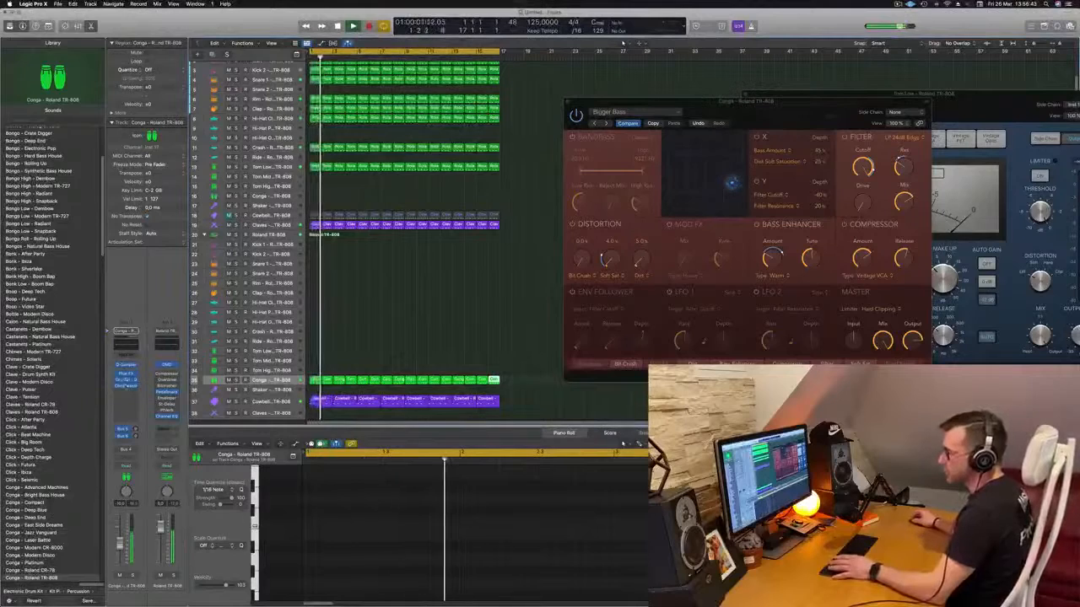
click(126, 386)
drag(708, 108, 567, 116)
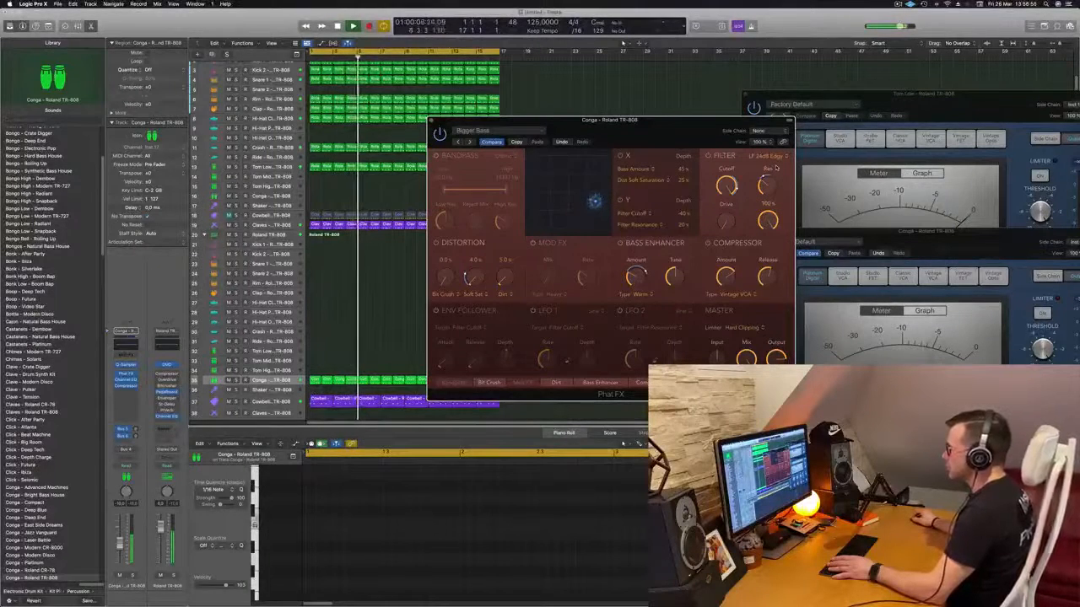
drag(742, 120, 814, 111)
key(Return)
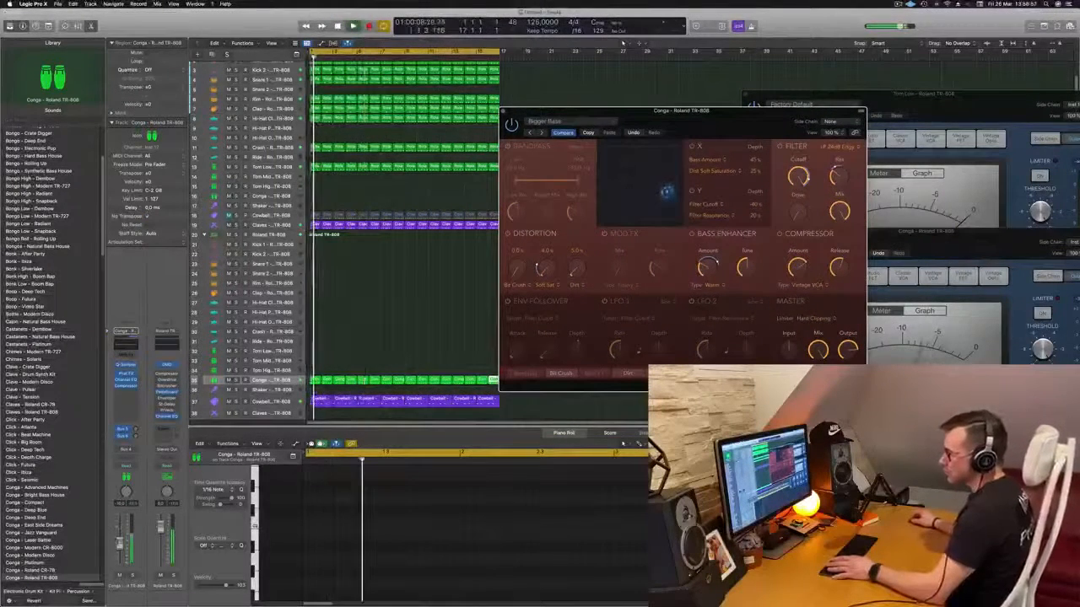
drag(119, 544, 121, 550)
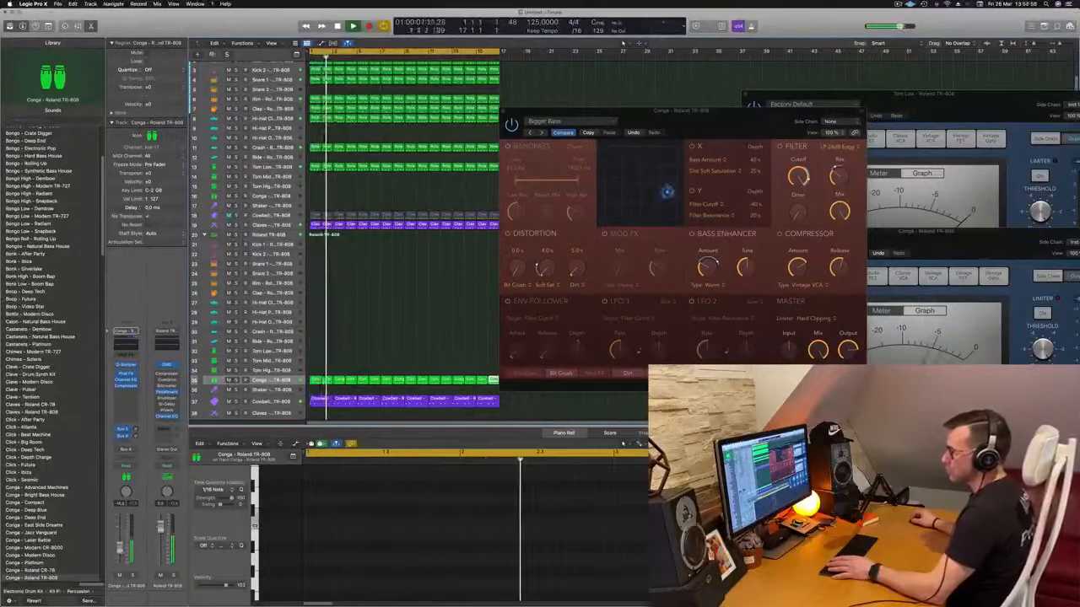
- Toggle the mute on the cowbell melody track to compare the mix, leaving the track muted
scroll(367, 303, down, 1)
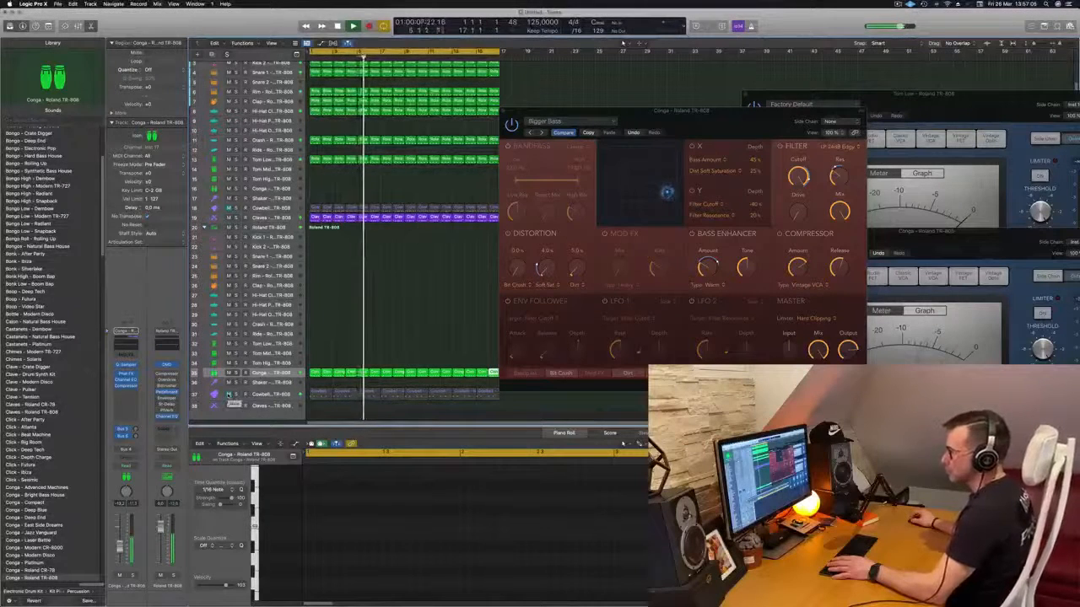
click(228, 394)
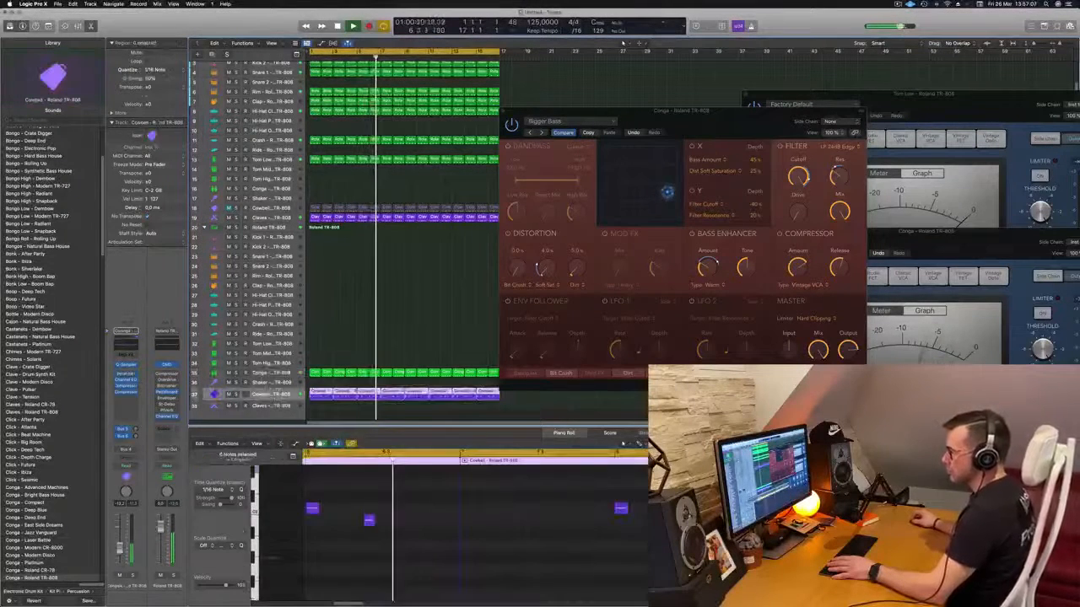
click(264, 394)
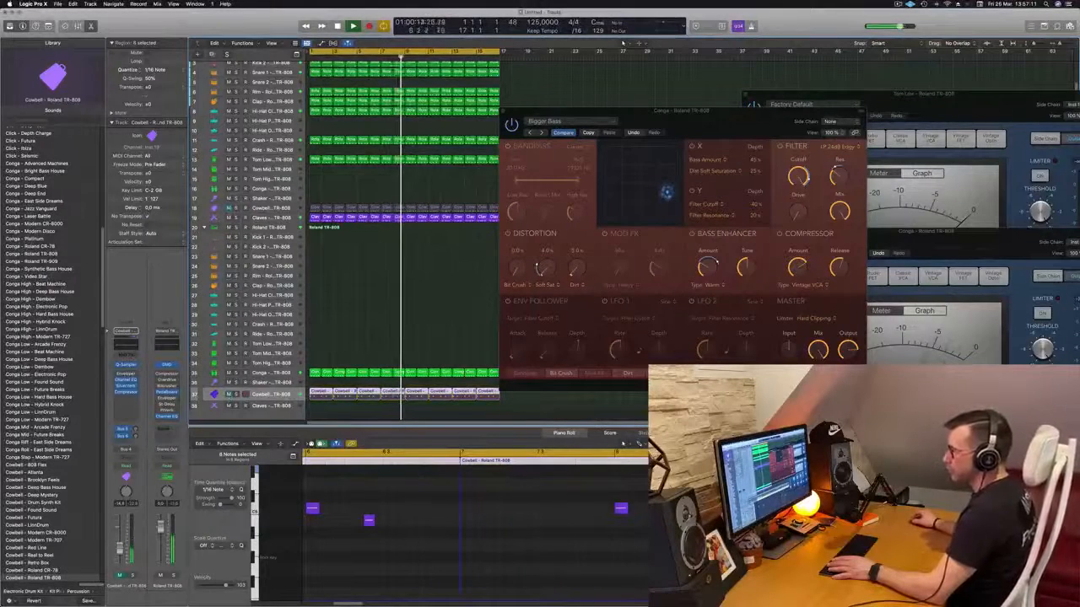
- Unmute and select the cowbell on track 18, and close the conga's Phat FX window
click(227, 208)
click(279, 207)
drag(659, 121, 808, 126)
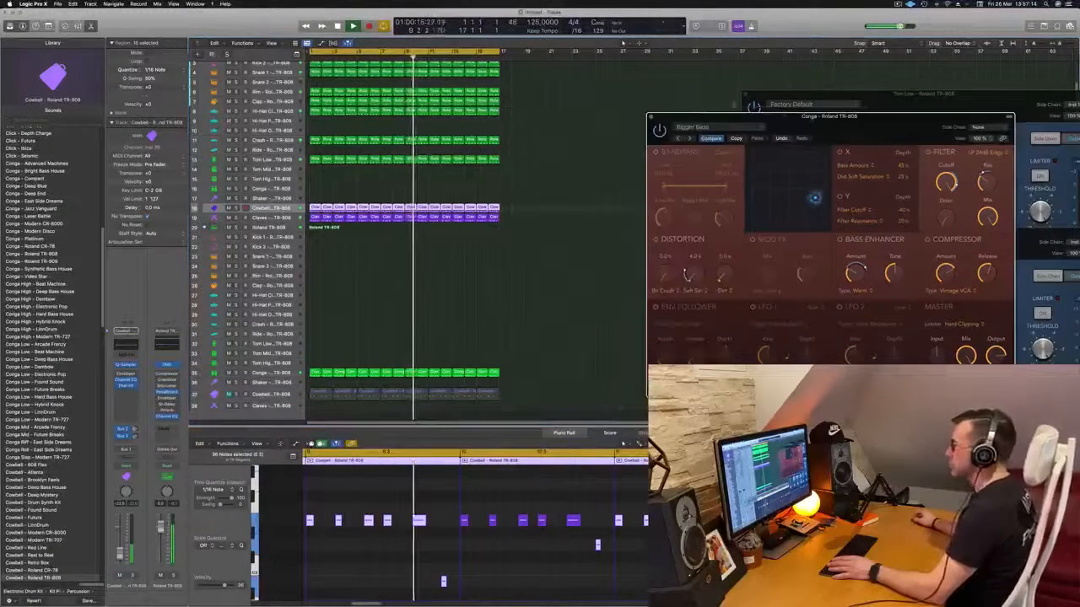
click(650, 116)
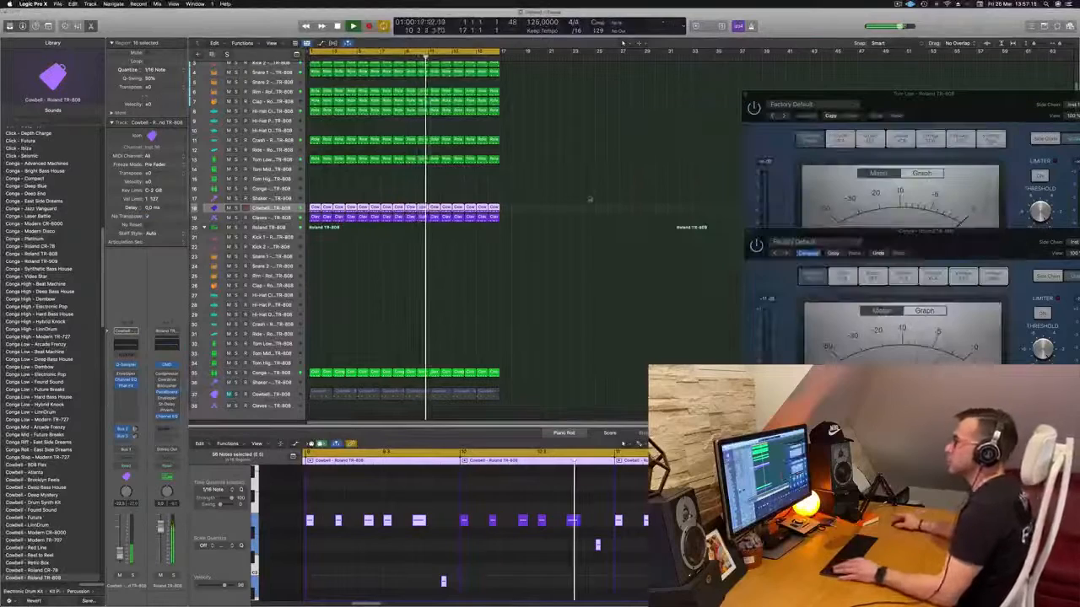
- Deselect the cowbell regions, select the second kit's Kick 1 on track 21 and show the Musical Typing keyboard
scroll(589, 195, down, 5)
scroll(544, 178, up, 2)
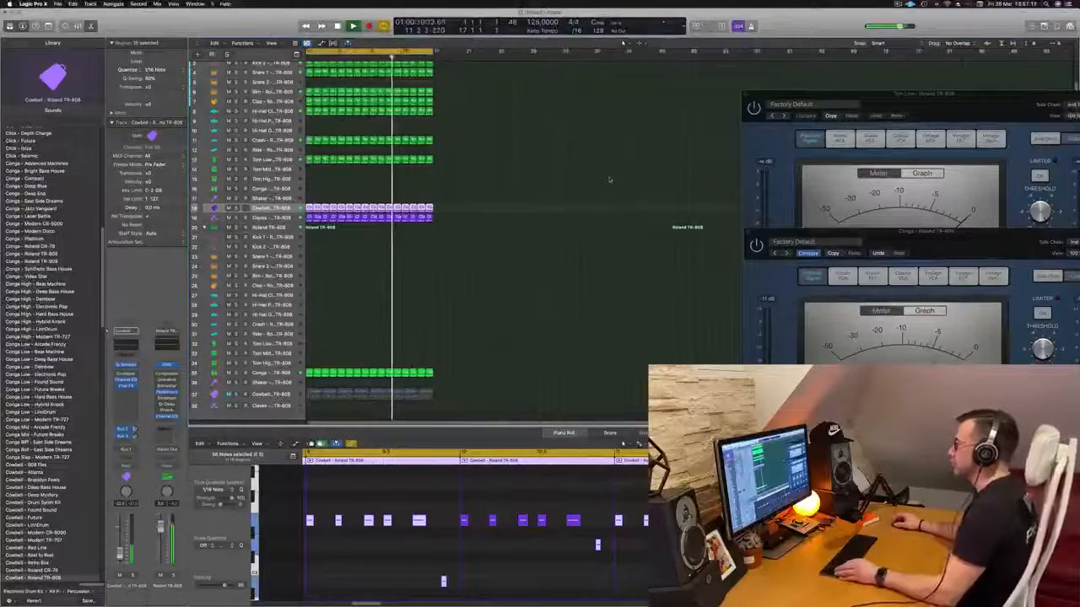
scroll(628, 173, down, 2)
scroll(605, 170, up, 2)
scroll(590, 171, down, 1)
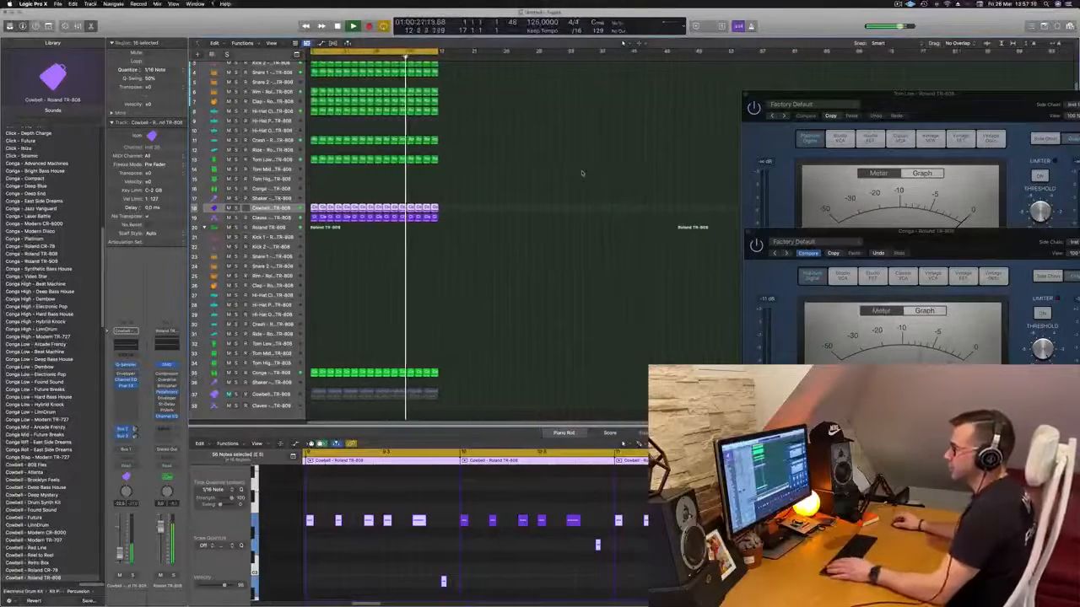
click(581, 171)
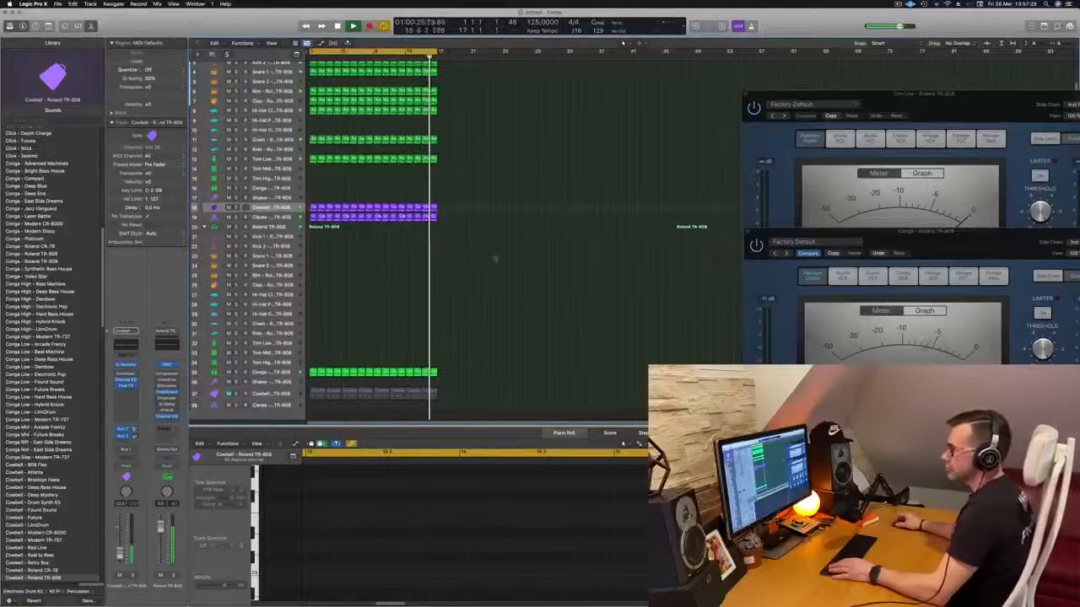
click(272, 237)
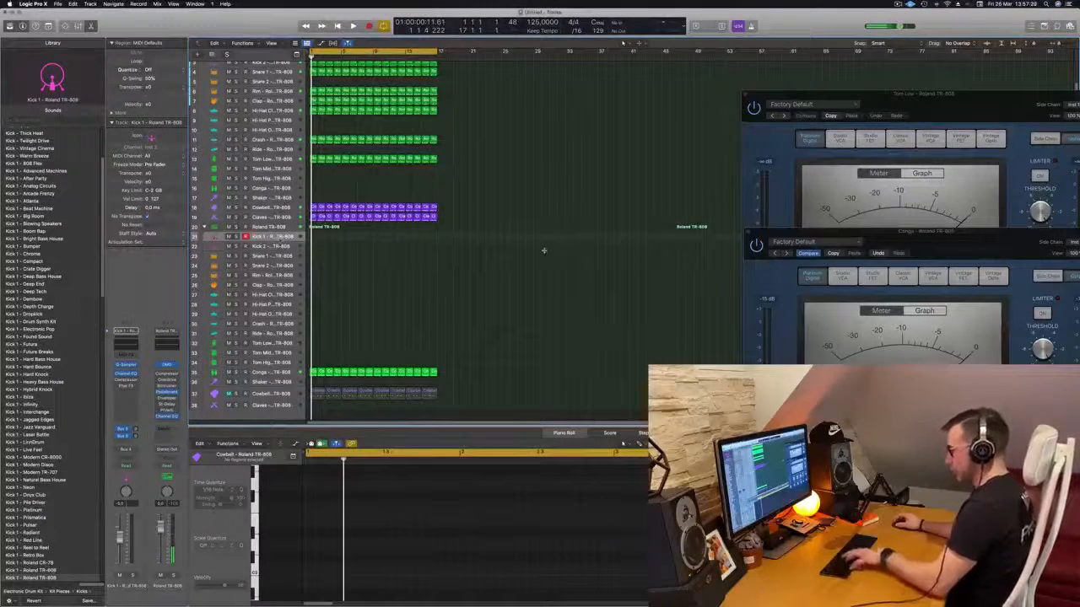
key(super+k)
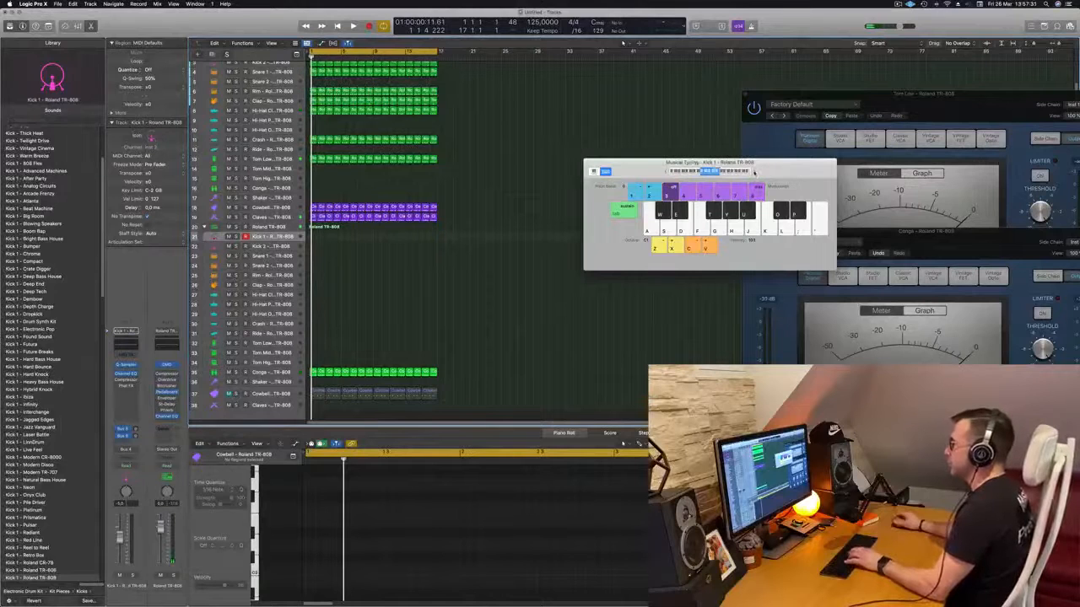
- Raise the Musical Typing range by one octave and audition several pitches of the Kick 1 sound
key(x)
key(j)
key(h)
key(j)
key(k)
key(h)
key(h)
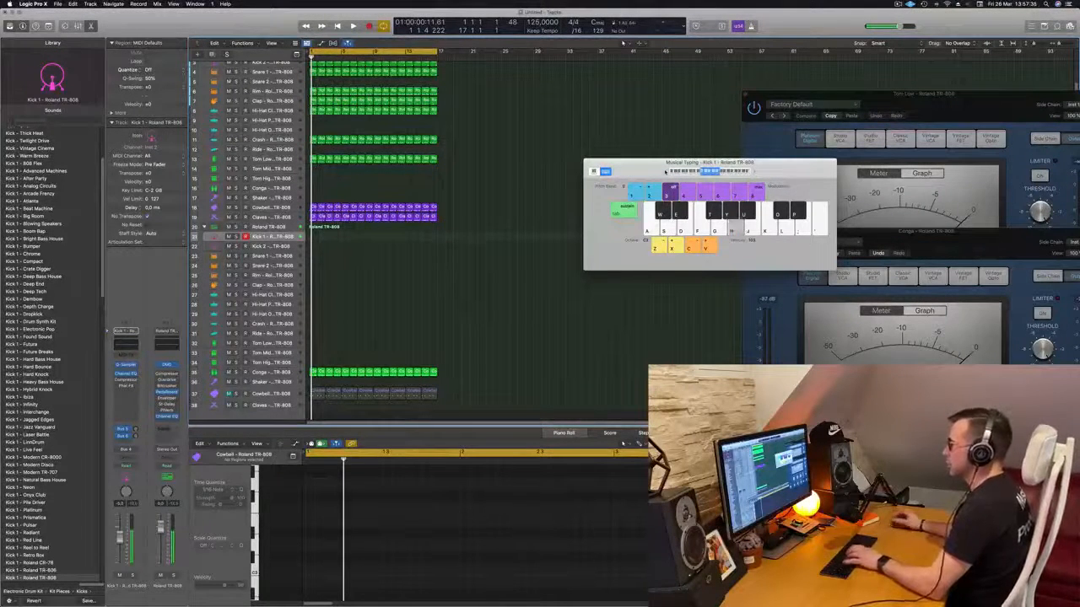
drag(657, 162, 621, 158)
key(h)
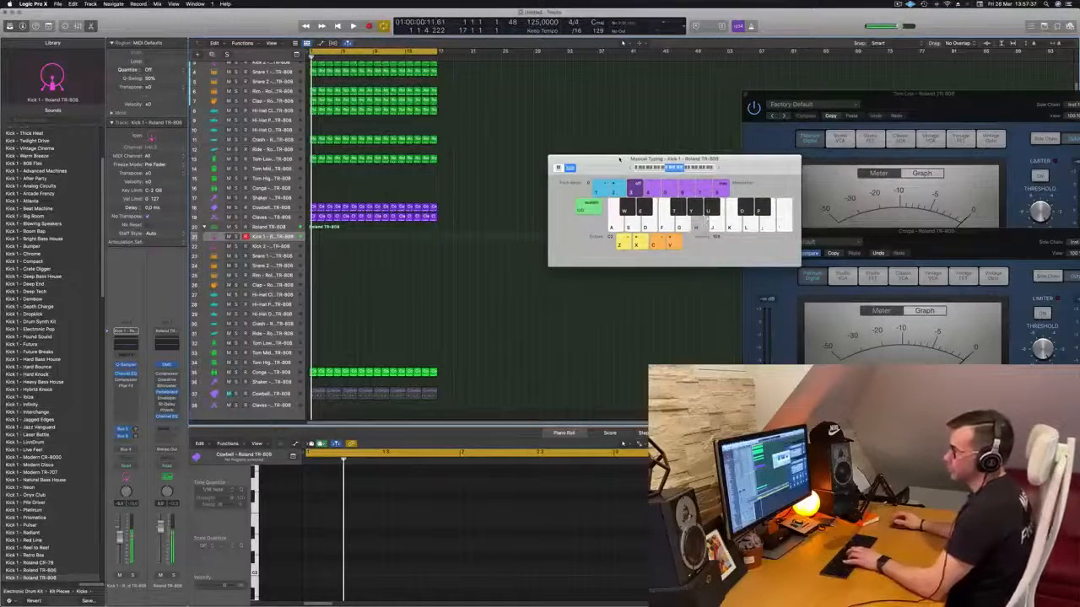
key(h)
key(j)
key(h)
key(j)
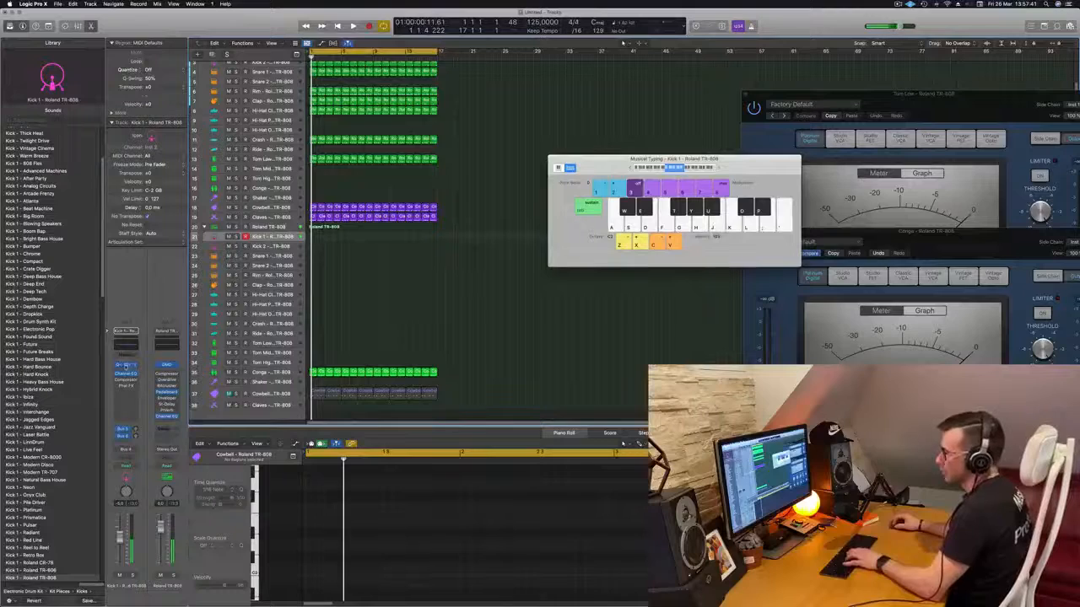
- Open the Kick 1 Quick Sampler, try Slice mode and return the sample to One Shot mode
click(125, 365)
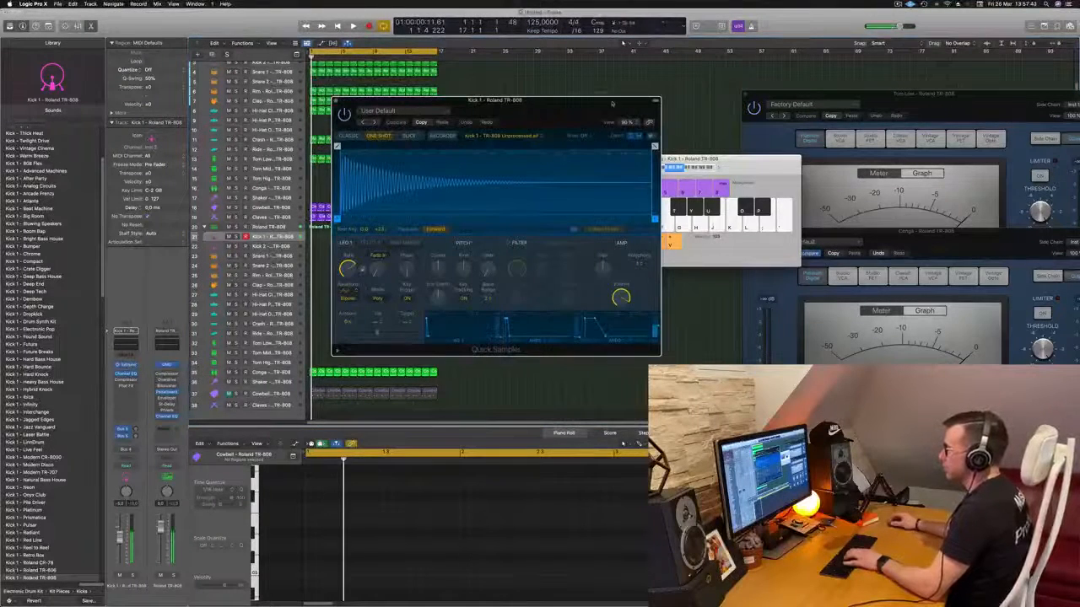
drag(574, 104, 647, 101)
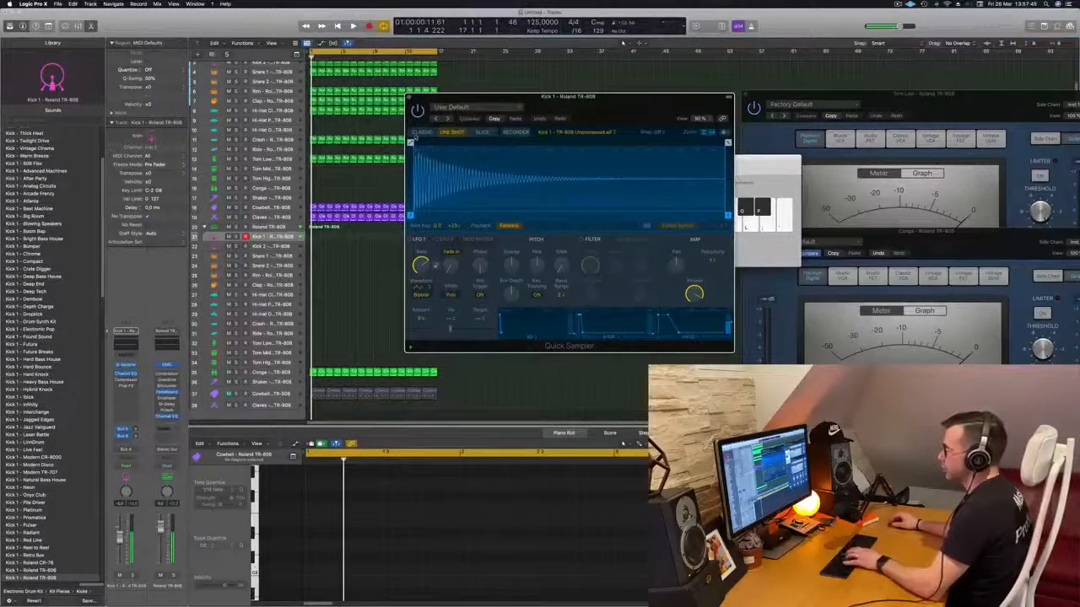
click(483, 134)
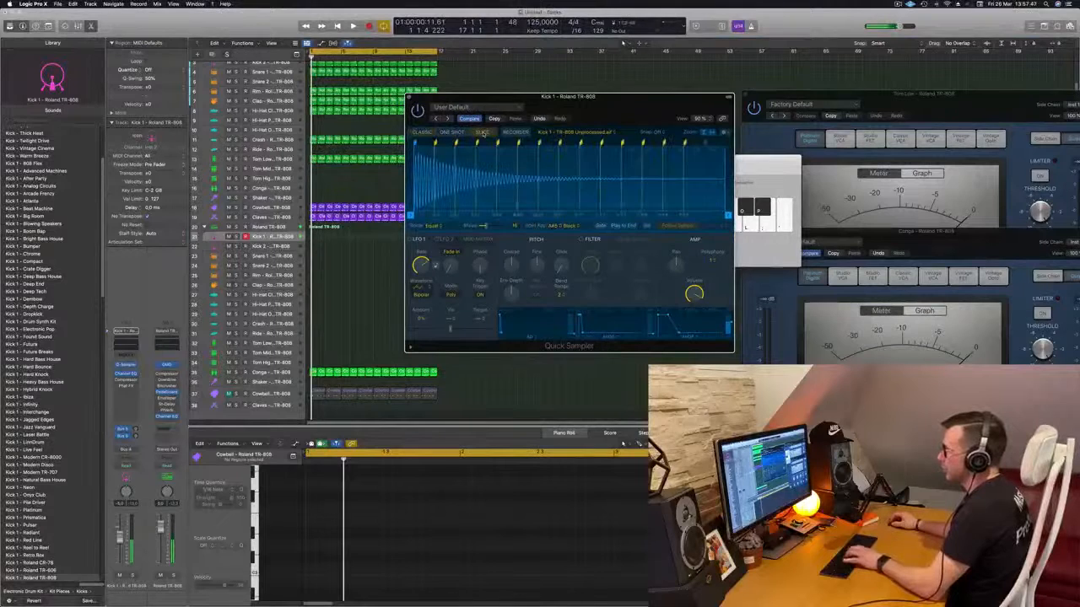
click(451, 133)
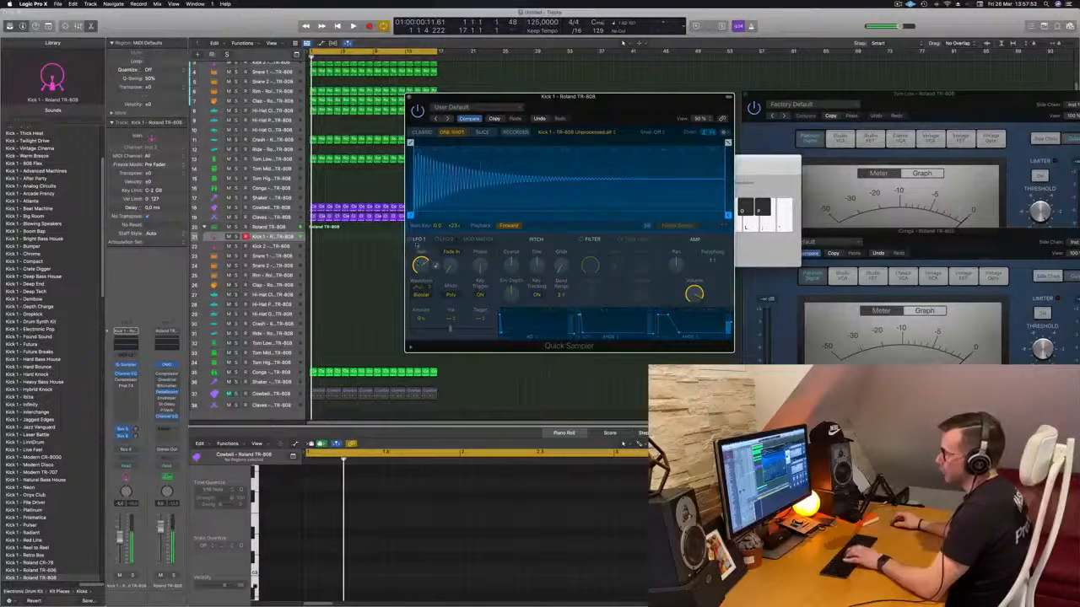
- Route Quick Sampler's LFO 1 to Sample Start via the Pitch Envelope and adjust its modulation amount
drag(478, 330, 471, 330)
click(453, 316)
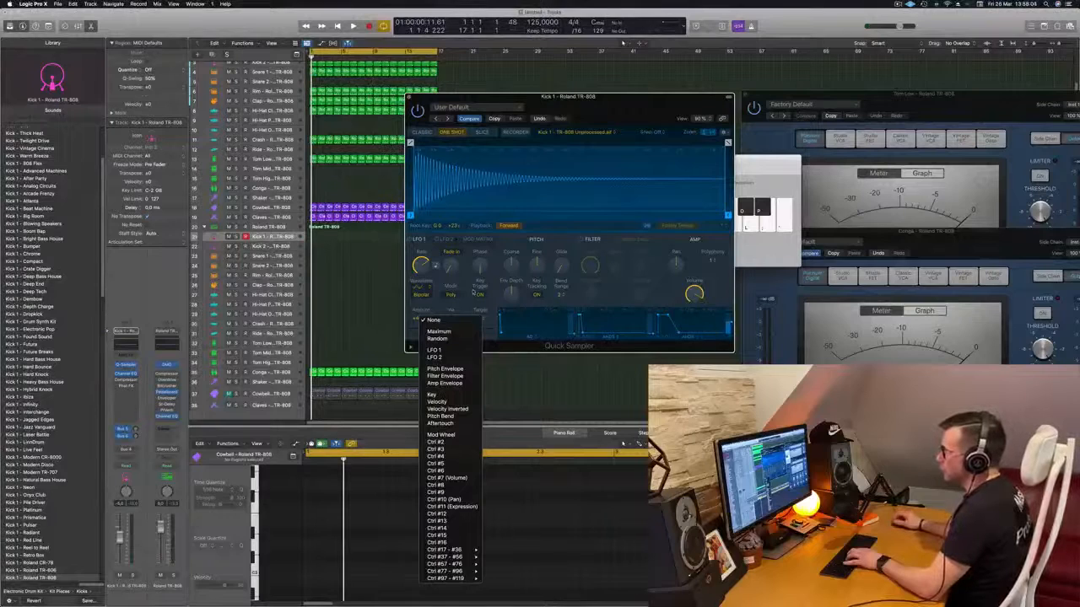
click(444, 368)
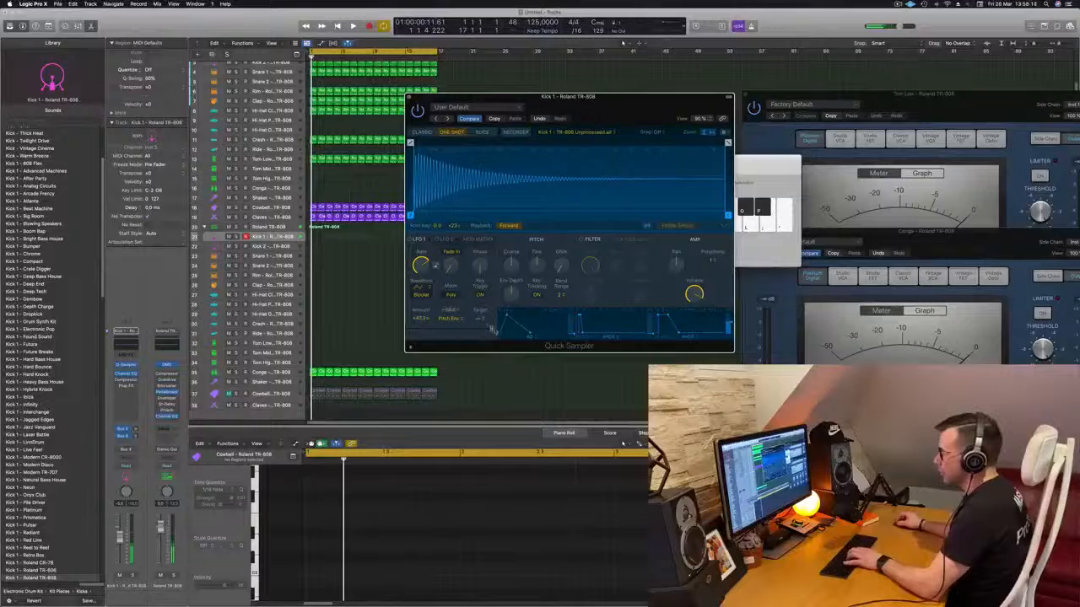
click(483, 319)
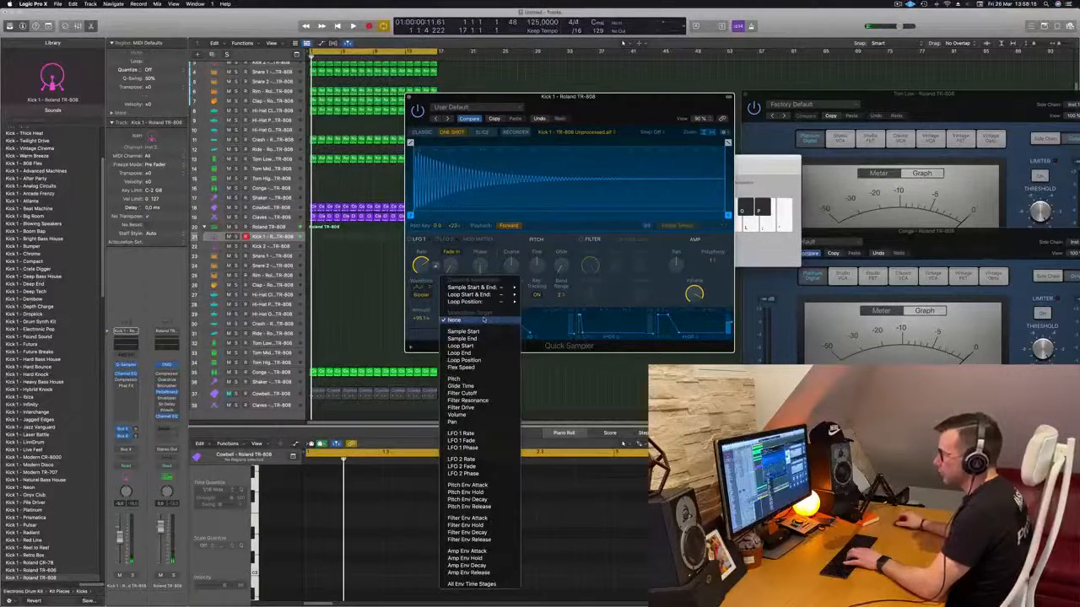
click(447, 332)
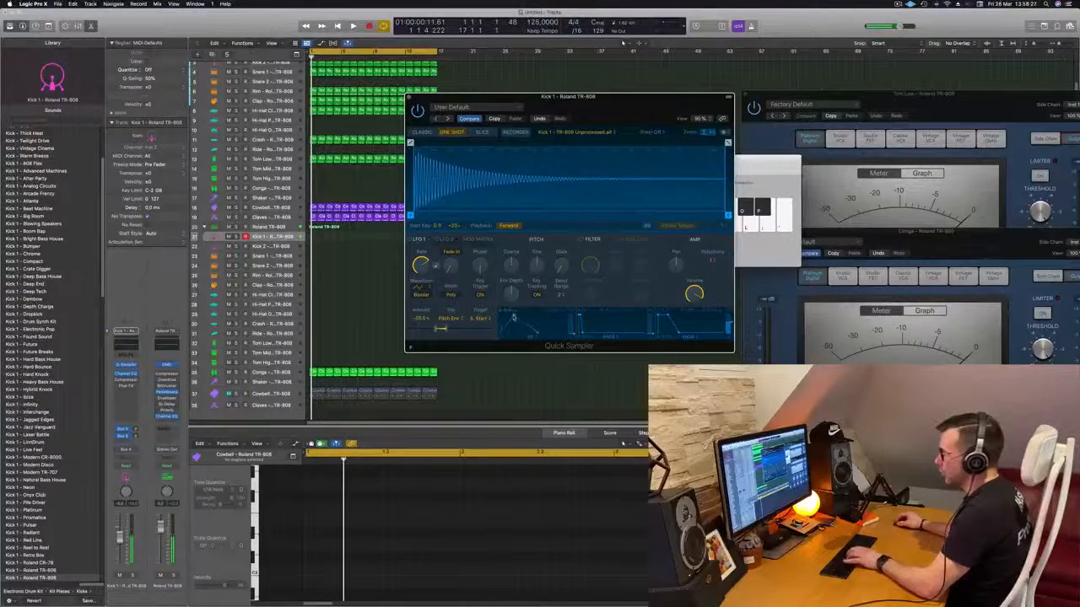
- Raise the velocity amount in Quick Sampler's mod matrix, add glide and widen the pitch bend range
click(445, 240)
click(474, 240)
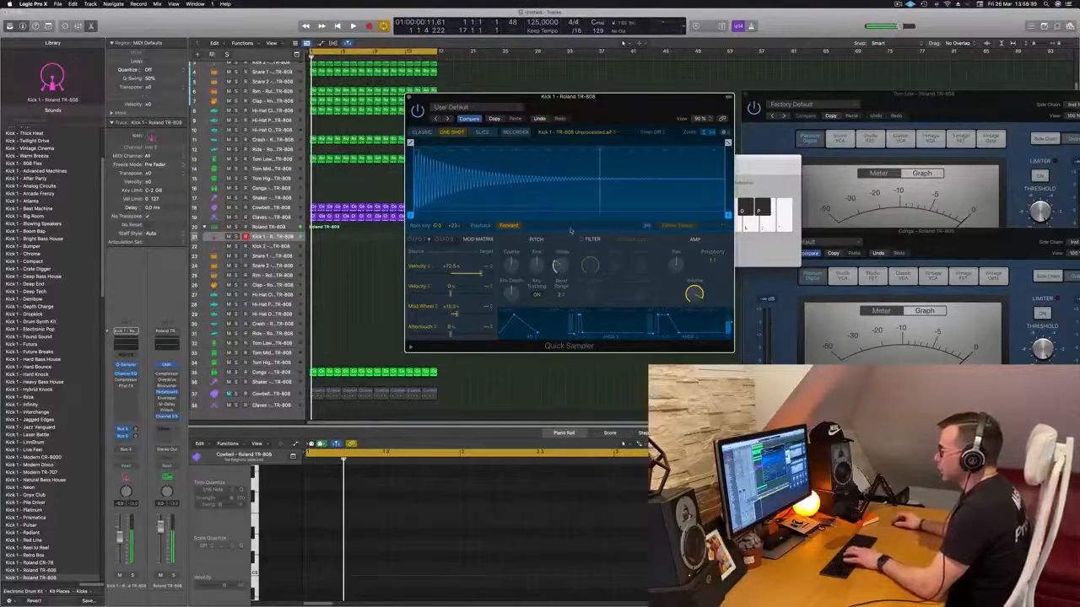
mouse_move(561, 267)
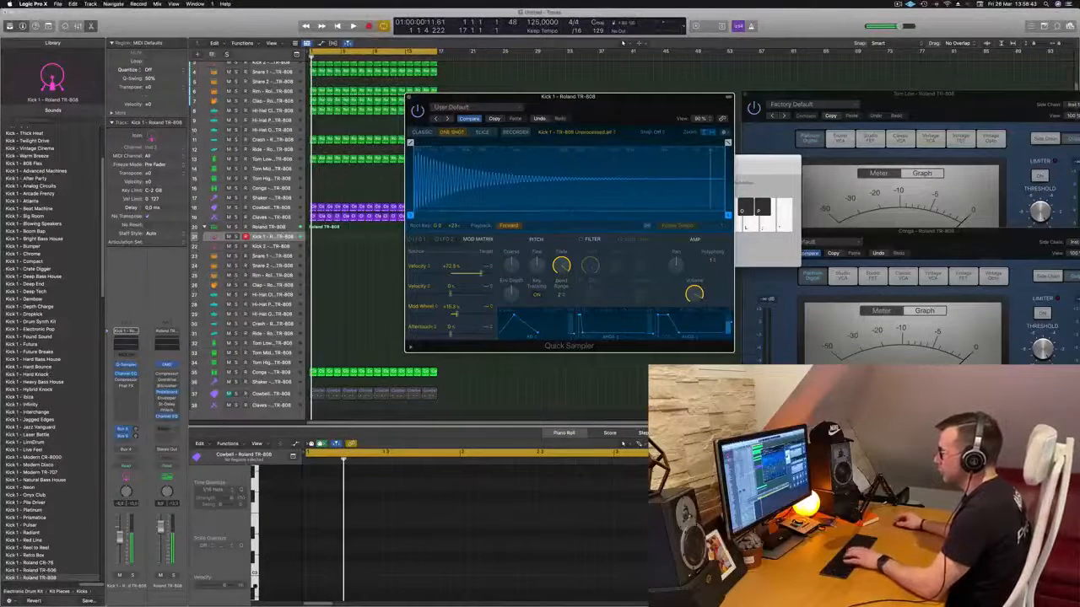
click(561, 293)
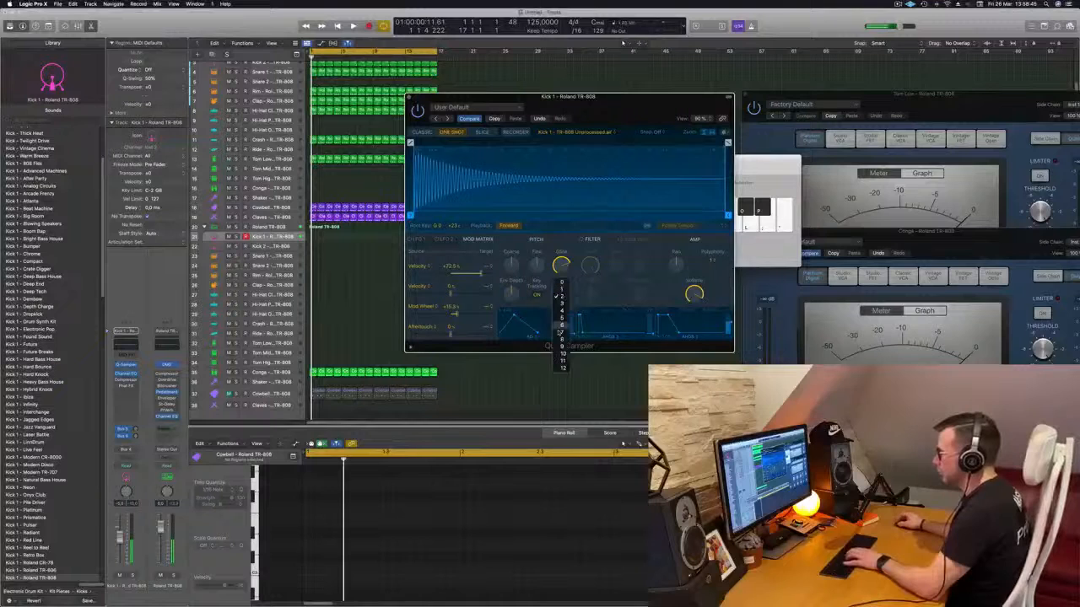
click(564, 317)
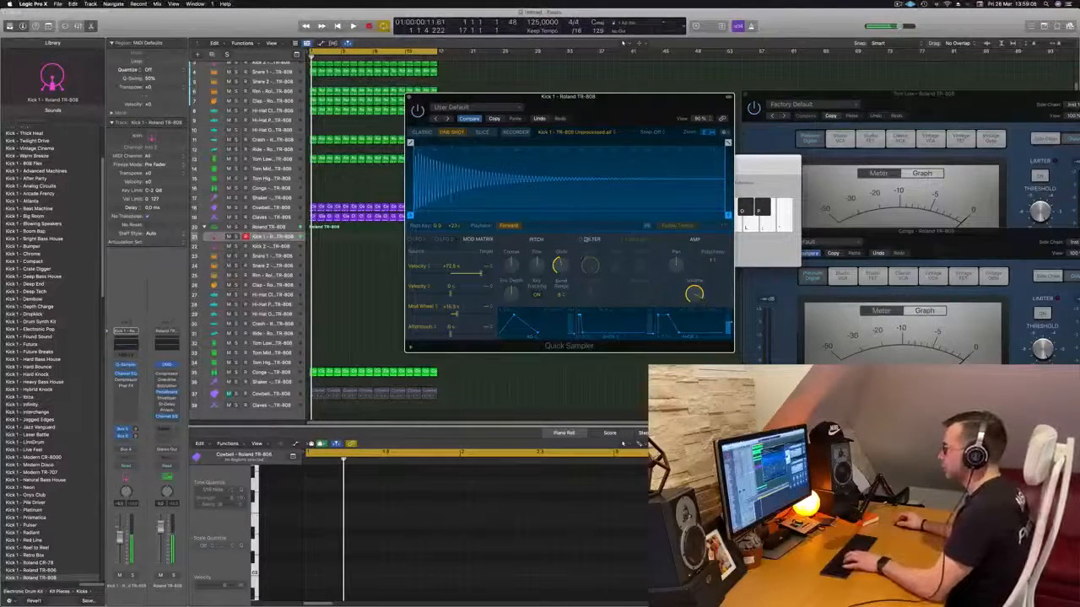
- Enable the LP 12dB Lush filter in Quick Sampler and raise its drive, envelope depth and keyscale
click(585, 239)
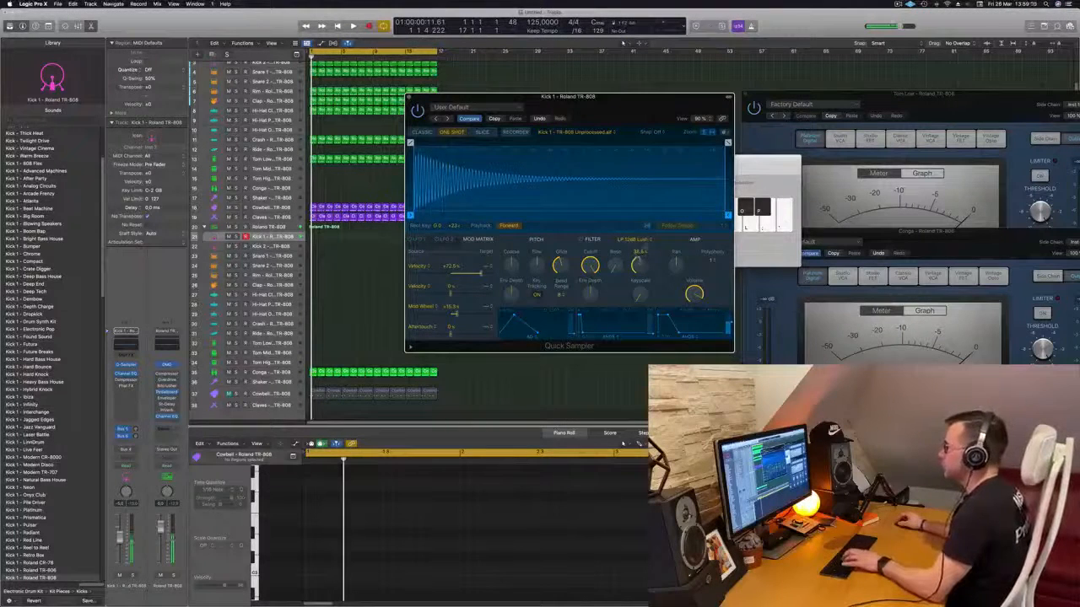
drag(640, 295, 641, 285)
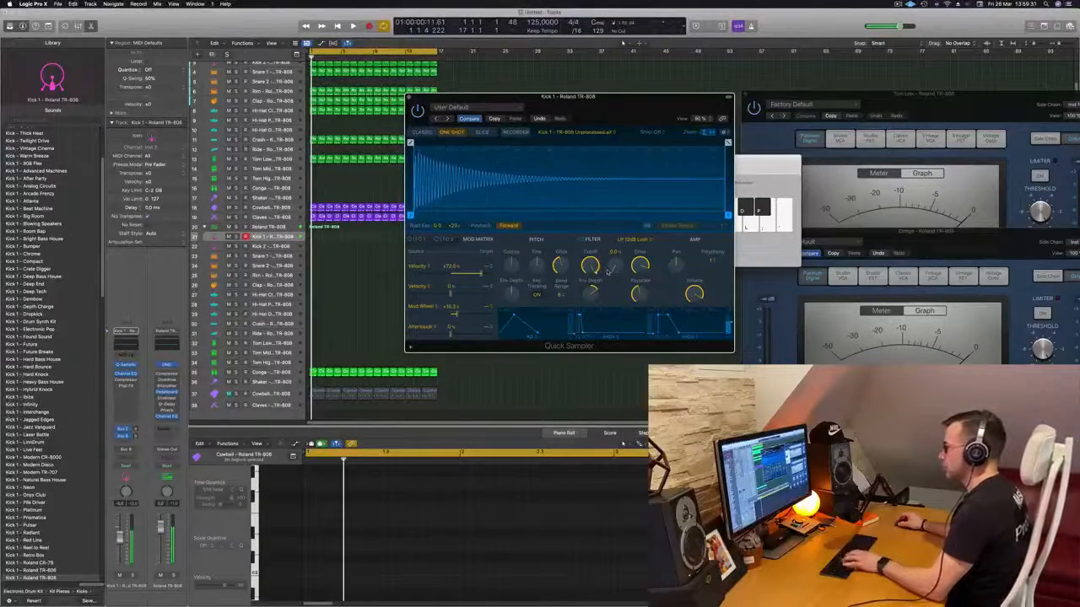
drag(643, 103, 677, 115)
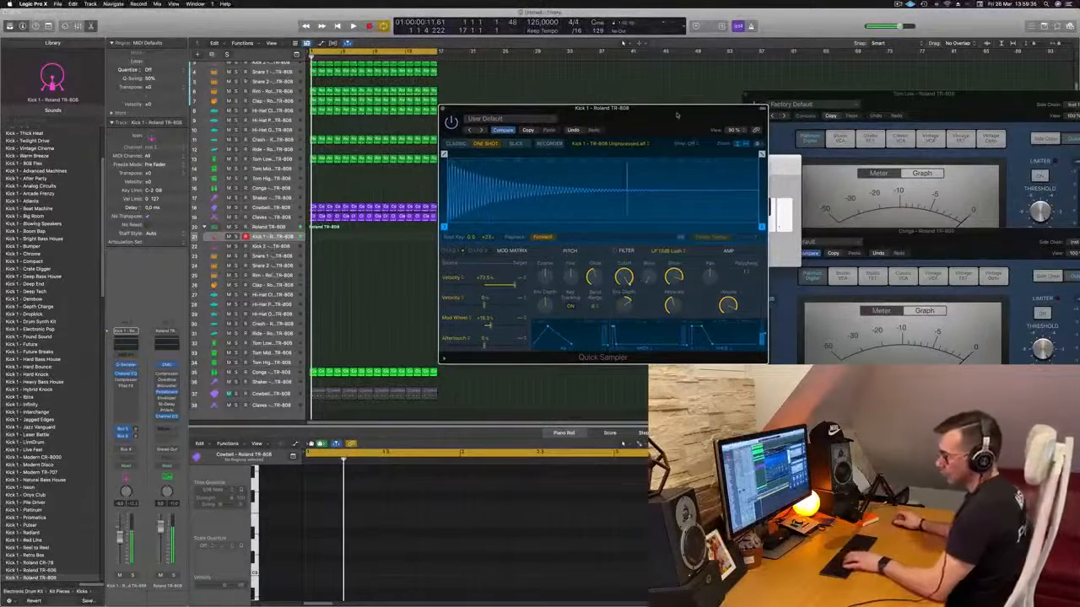
- Record a short melodic kick pattern of three pitches on the Kick 1 track from the project start
key(r)
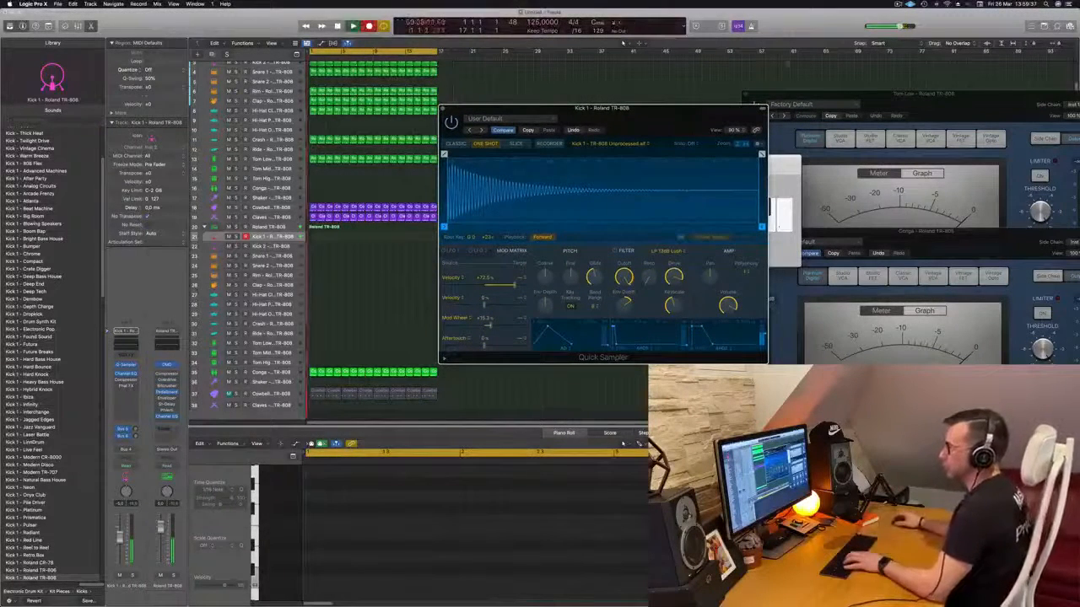
key(a)
key(s)
key(d)
key(d)
key(a)
key(a)
key(d)
key(s)
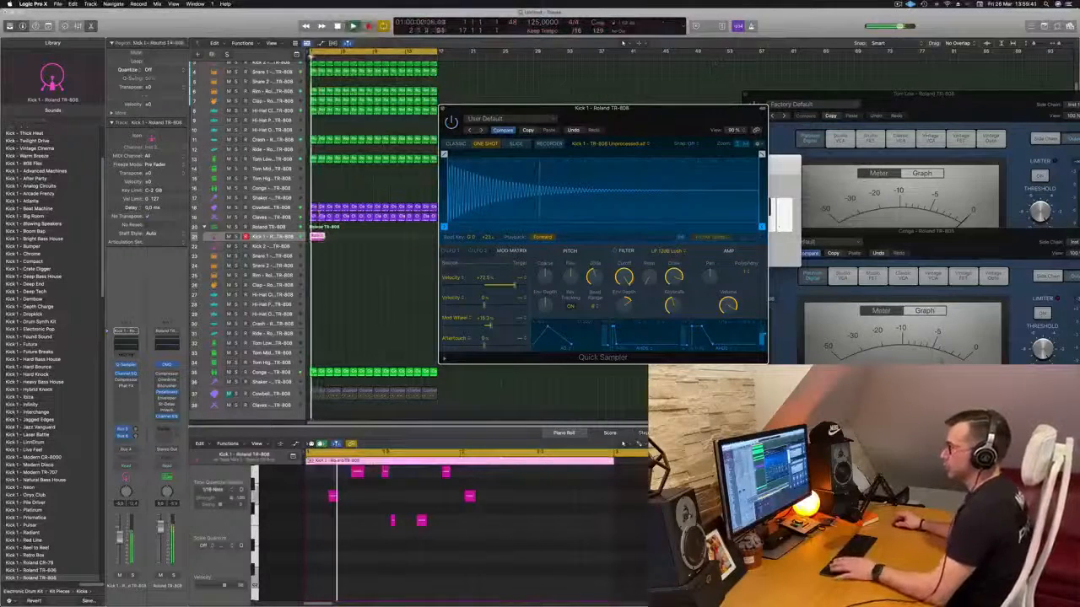
- Add a lower-pitched kick note at the very start of the recorded region and play the pattern back
scroll(364, 499, up, 3)
scroll(364, 499, down, 6)
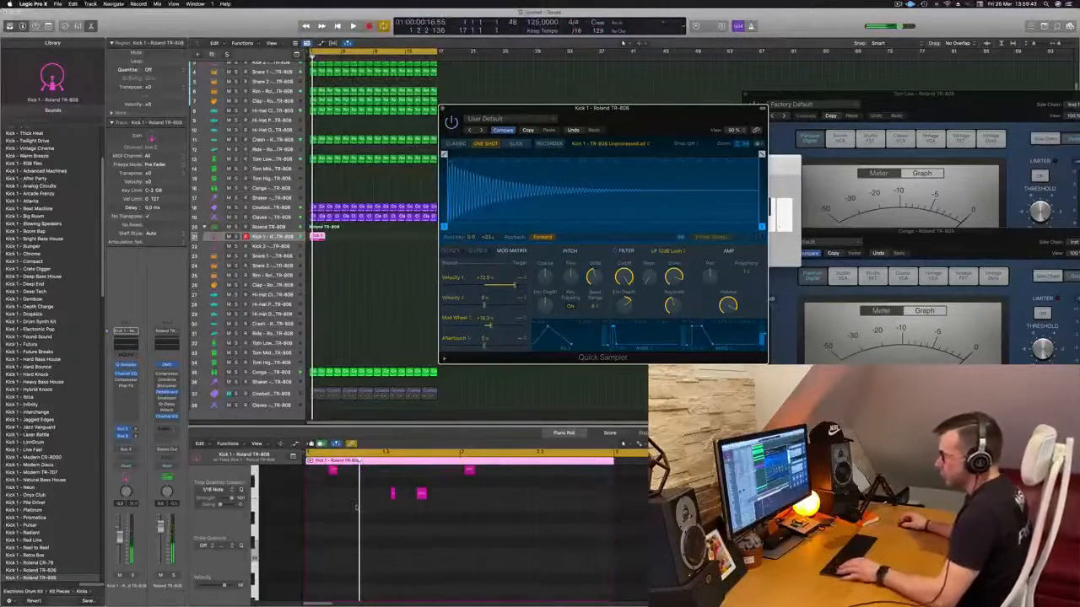
click(347, 497)
scroll(344, 497, up, 3)
drag(333, 499, 311, 522)
key(space)
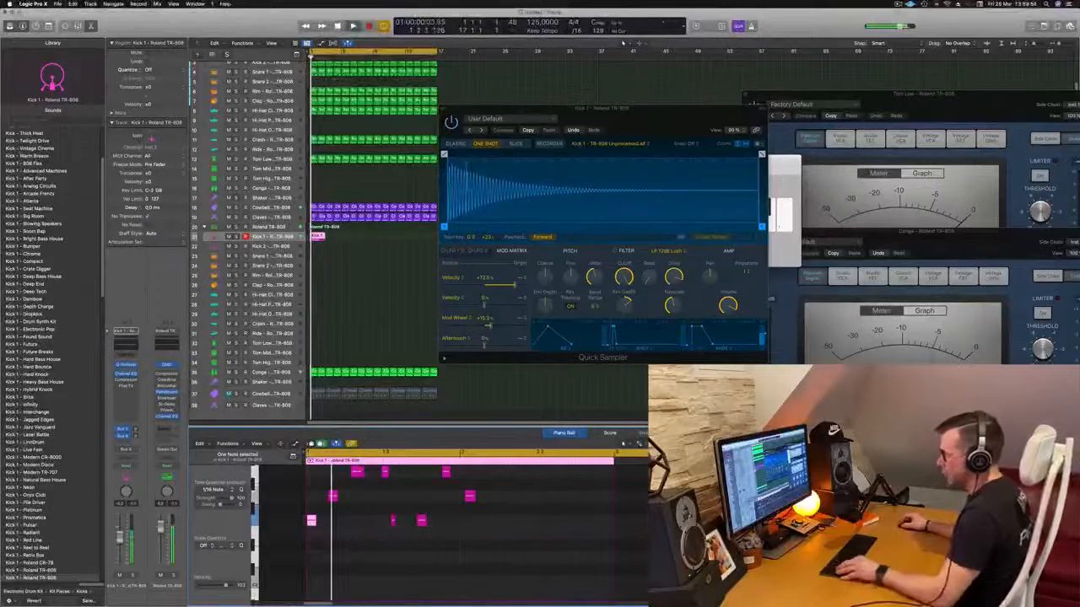
scroll(353, 536, down, 2)
scroll(359, 531, up, 3)
key(space)
key(space)
scroll(376, 511, down, 1)
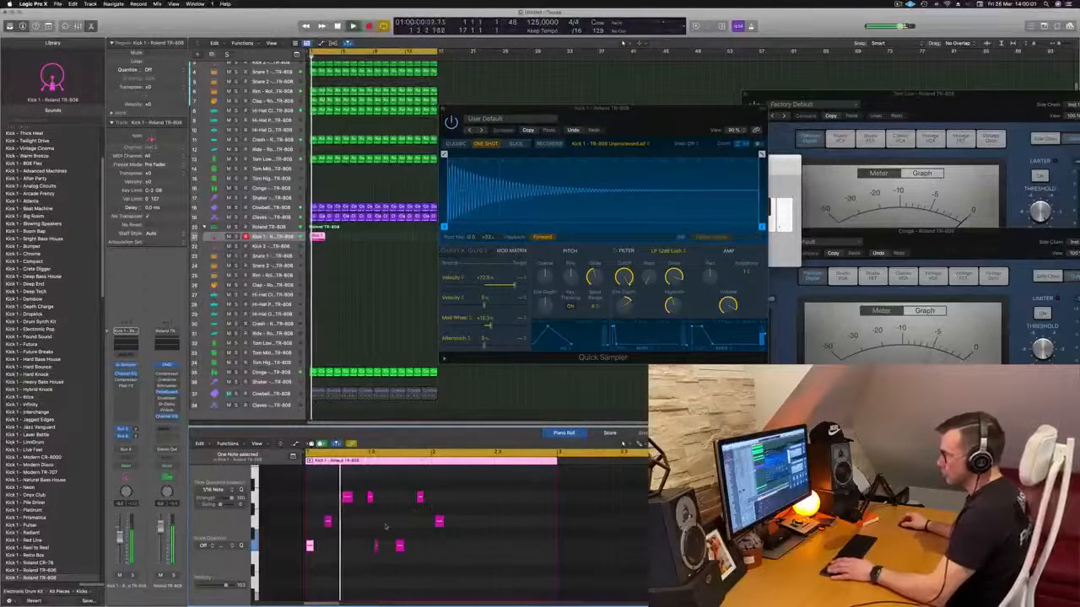
key(space)
- Move the third note of the kick pattern slightly earlier in the Piano Roll
key(super+Right)
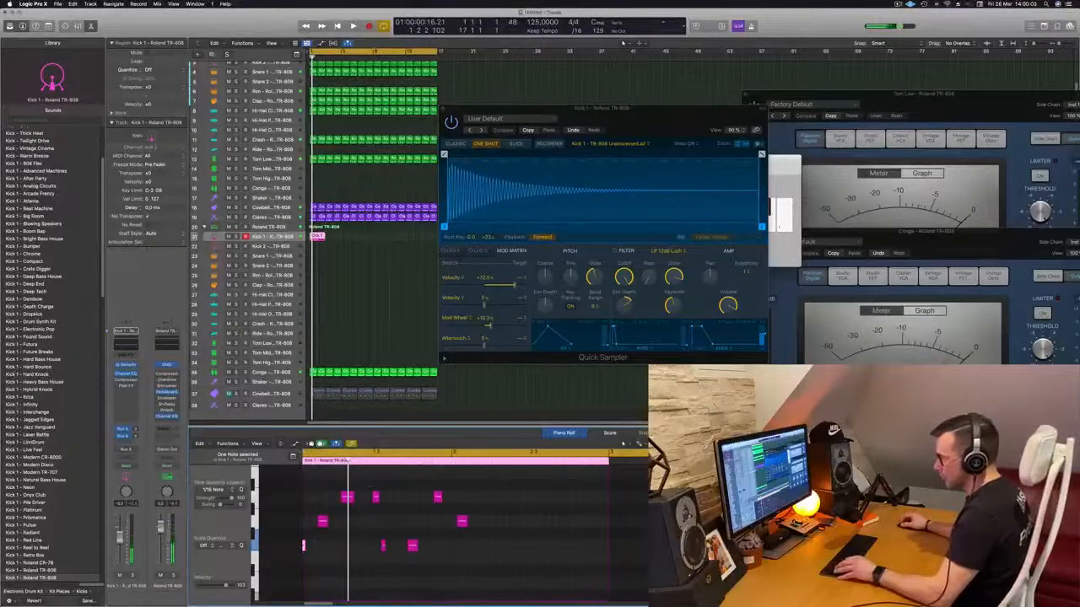
click(347, 496)
click(347, 496)
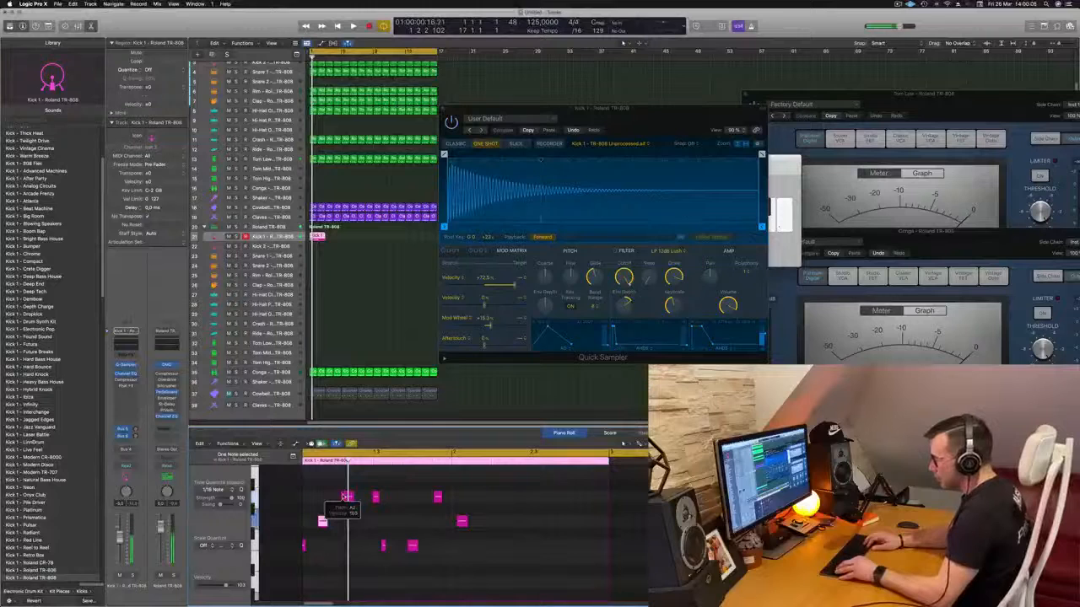
click(345, 497)
key(alt+Left)
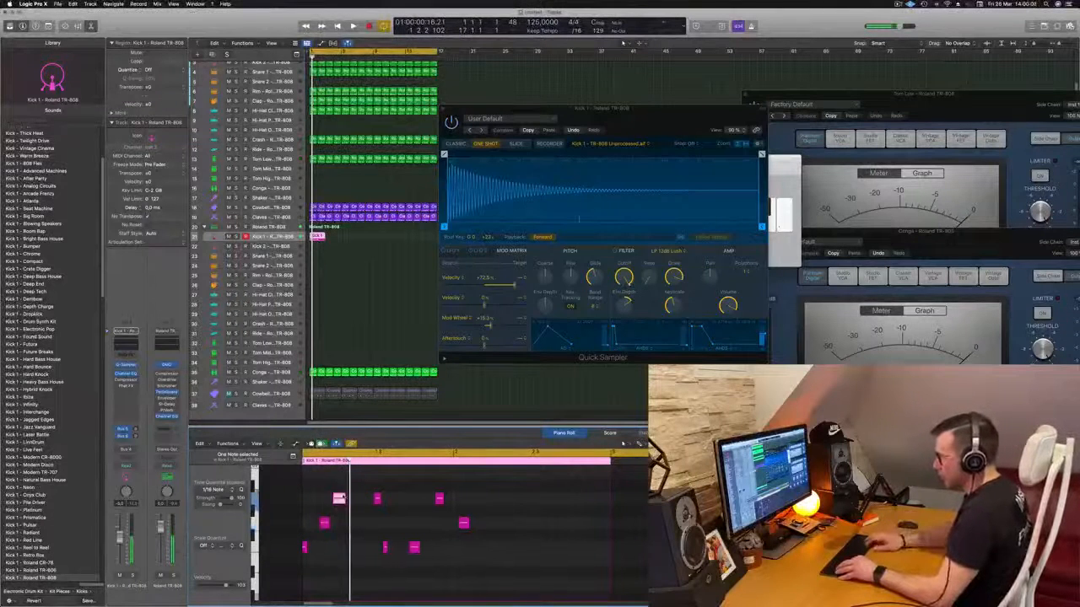
- Keep the project open and quantize all notes of the kick region to 1/16 Note
key(super+q)
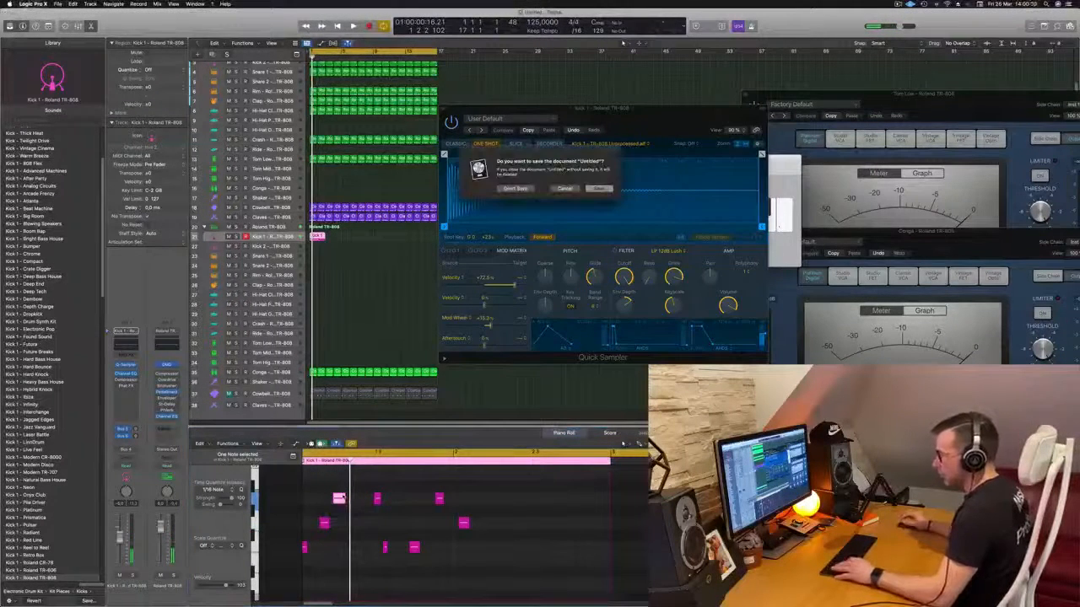
click(566, 191)
click(441, 548)
key(super+a)
key(q)
key(super+Right)
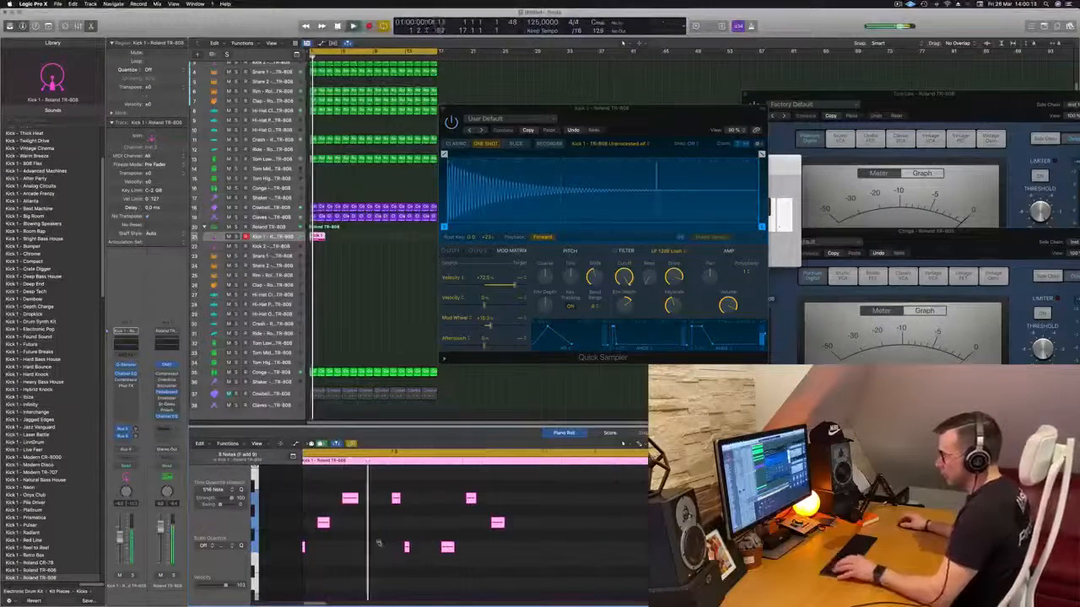
- Transpose all notes of the Kick 1 pattern into a lower octave in the Piano Roll and play them back
key(super+Left)
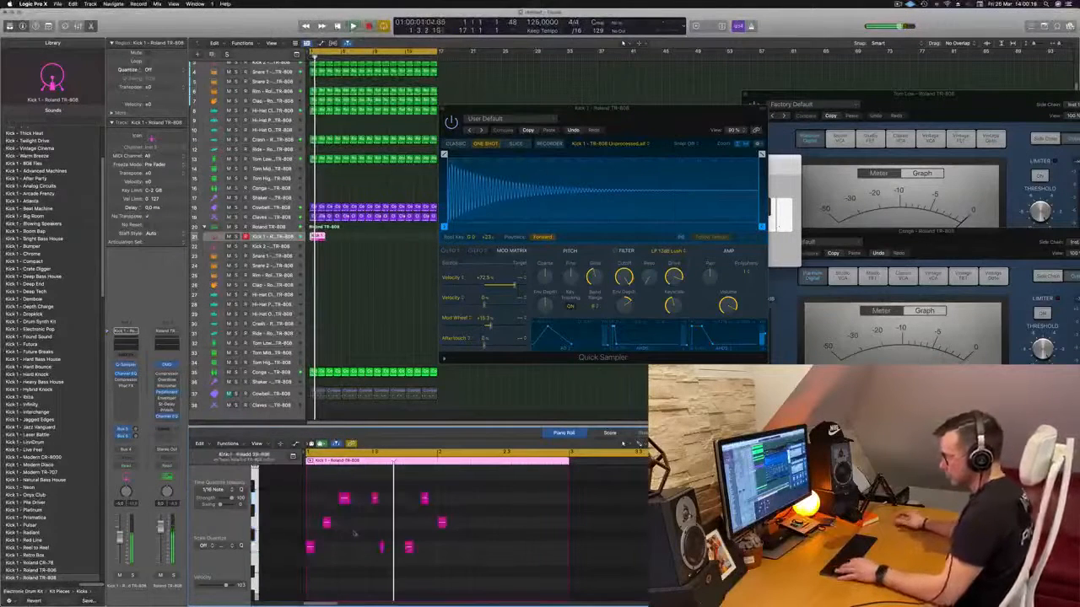
key(super+a)
key(Delete)
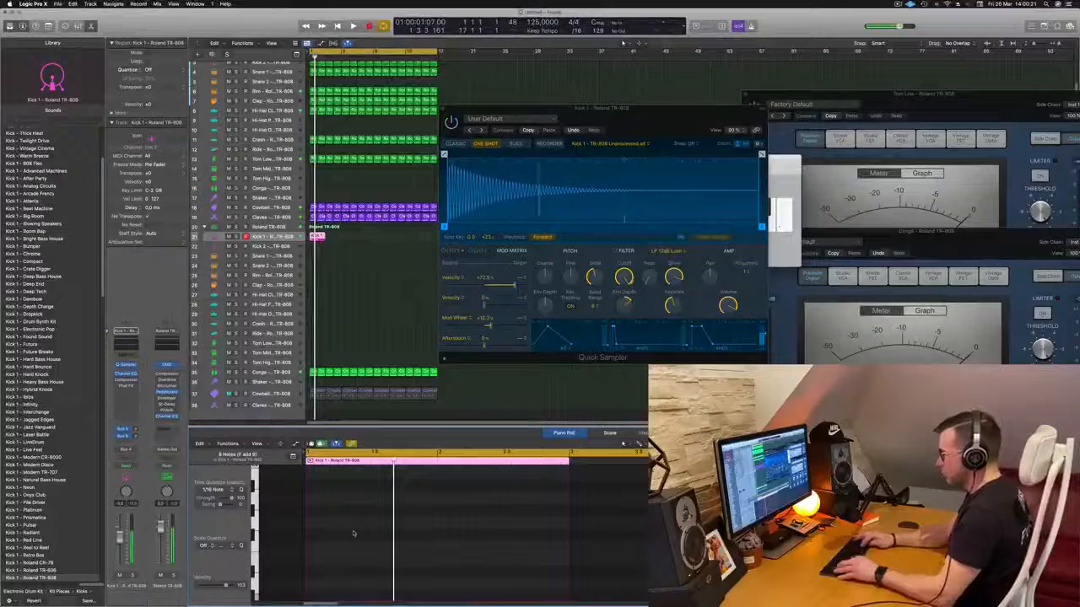
key(space)
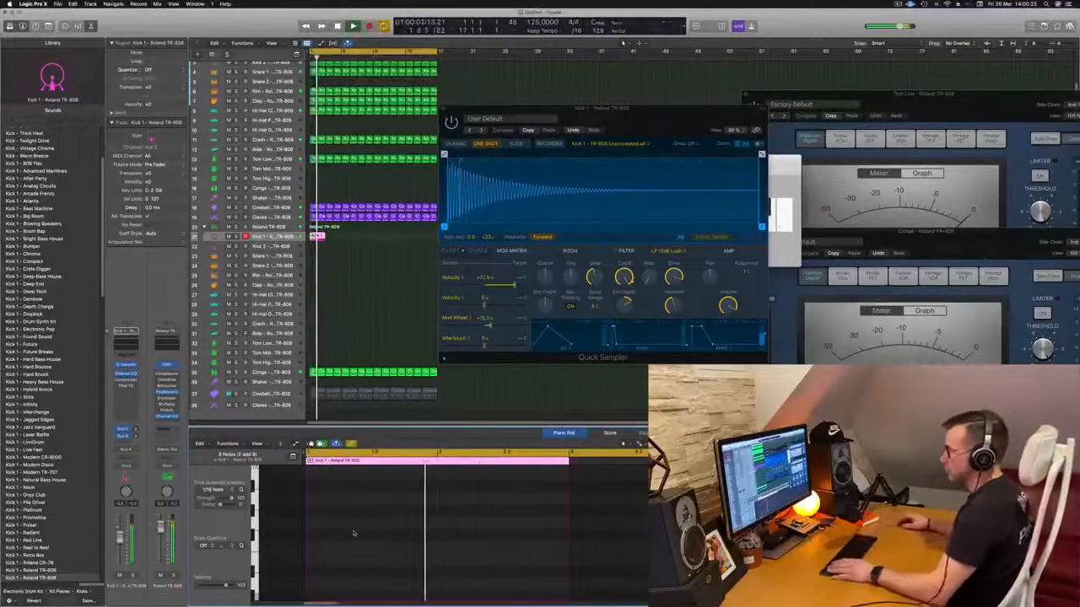
key(Return)
scroll(388, 521, down, 5)
scroll(392, 525, down, 3)
key(space)
key(space)
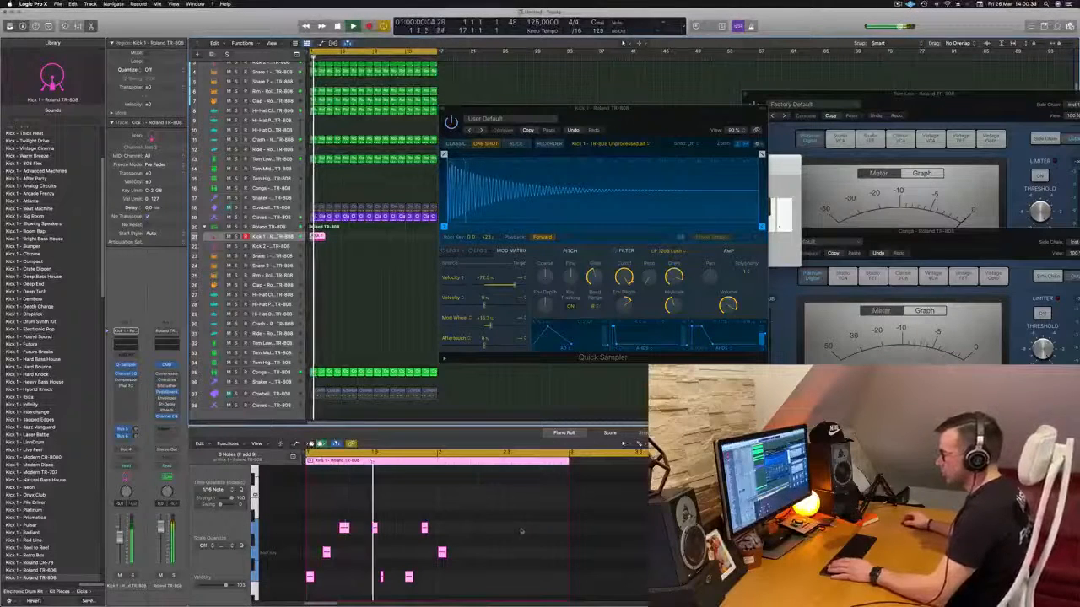
- Delete the last note of the kick pattern
key(Return)
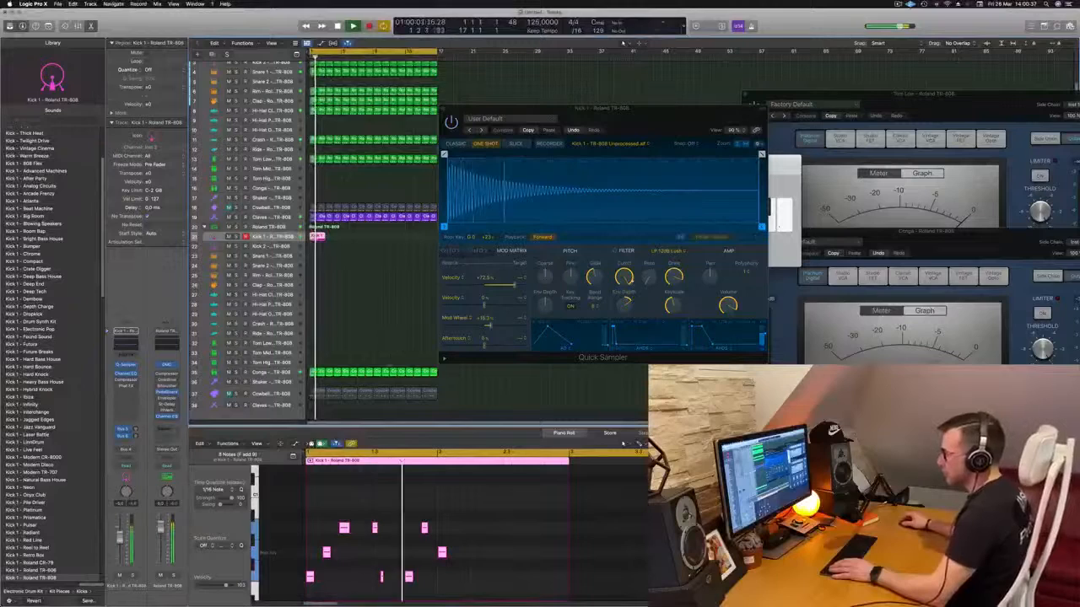
click(442, 555)
key(Return)
key(Delete)
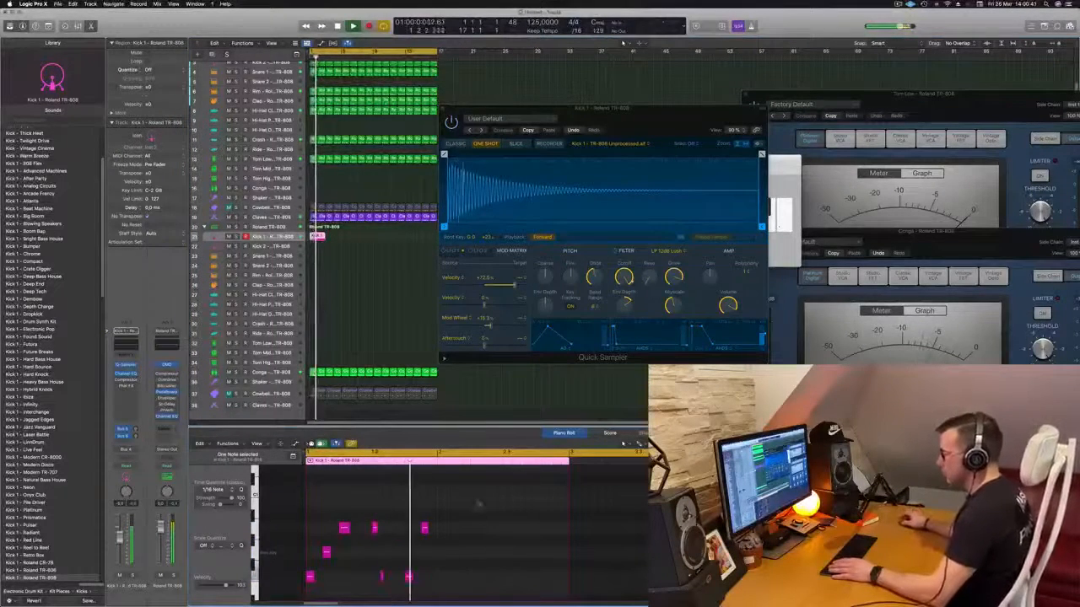
- Copy the kick region directly after the original and swap the positions of the copy's first and third notes
key(Return)
drag(320, 238, 335, 242)
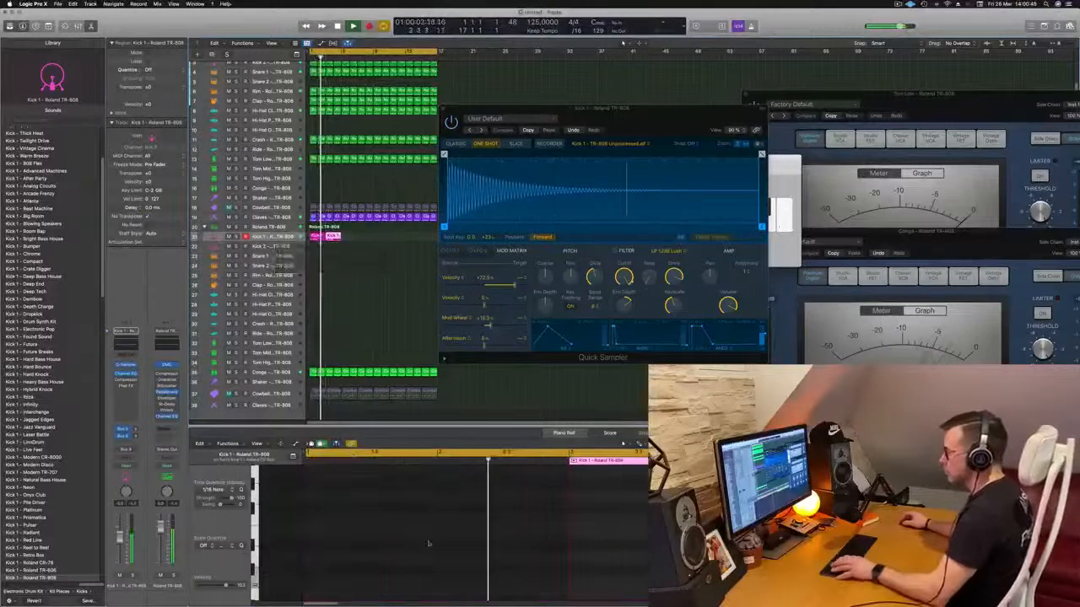
scroll(637, 538, down, 10)
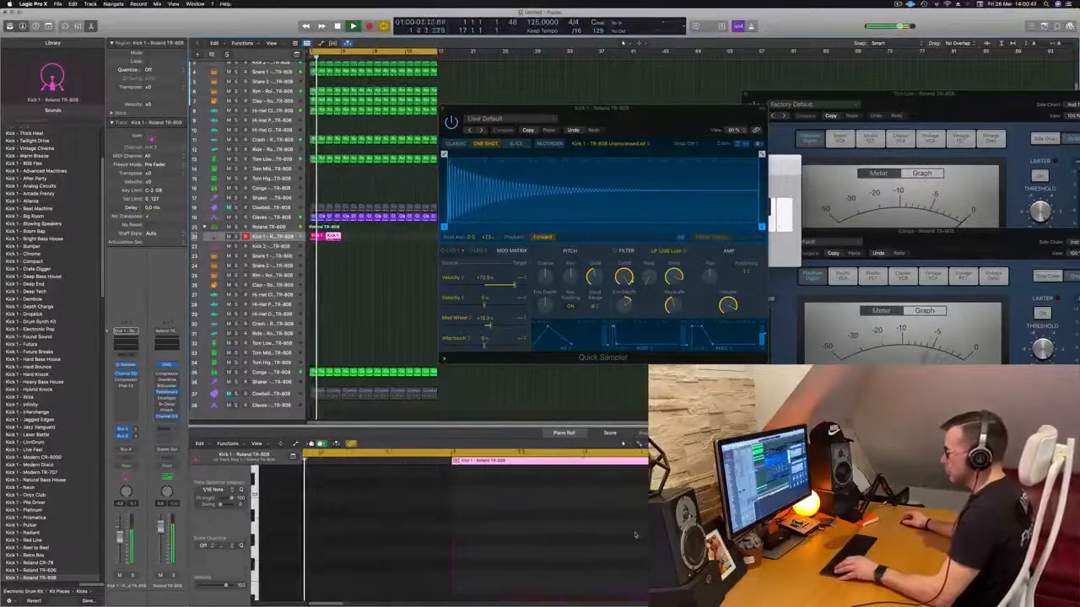
scroll(573, 538, down, 1)
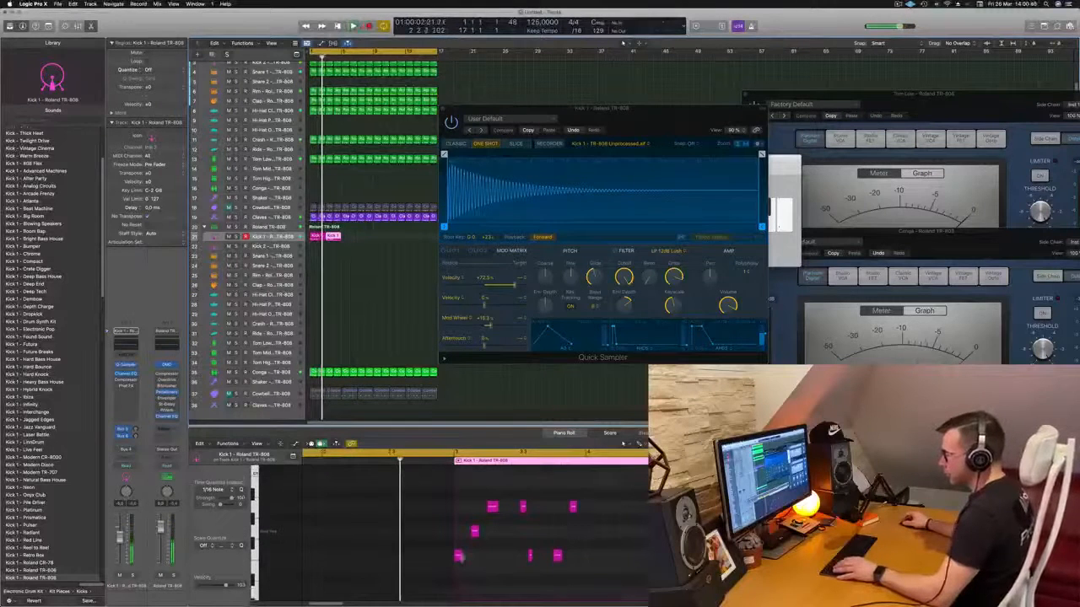
drag(459, 559, 492, 555)
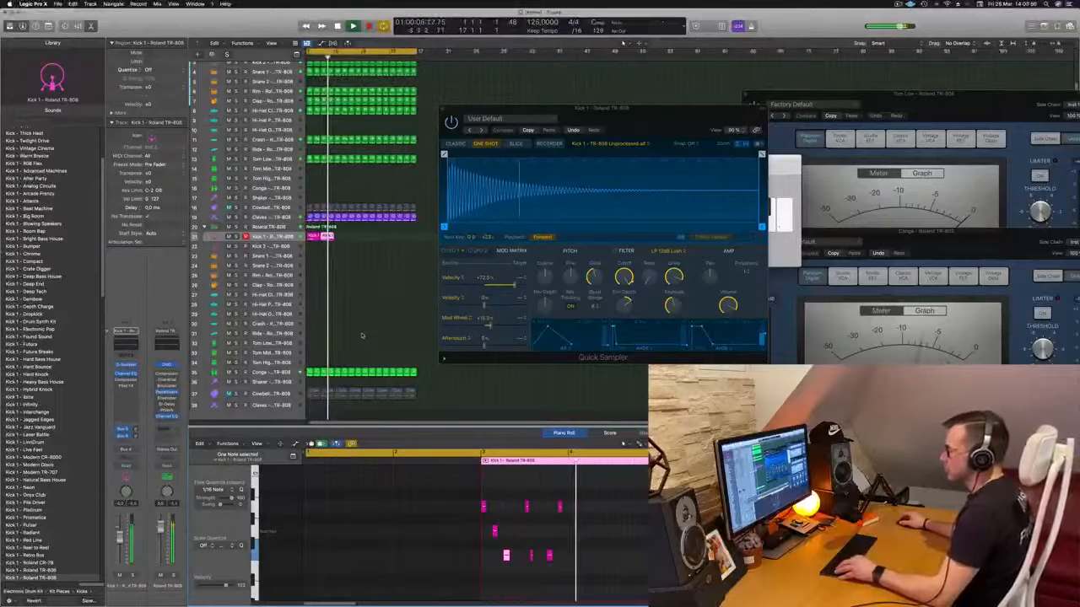
- Select both kick regions on the Kick 1 track and play them from the project start
key(Return)
drag(376, 230, 314, 237)
key(Return)
key(Return)
key(Return)
key(Return)
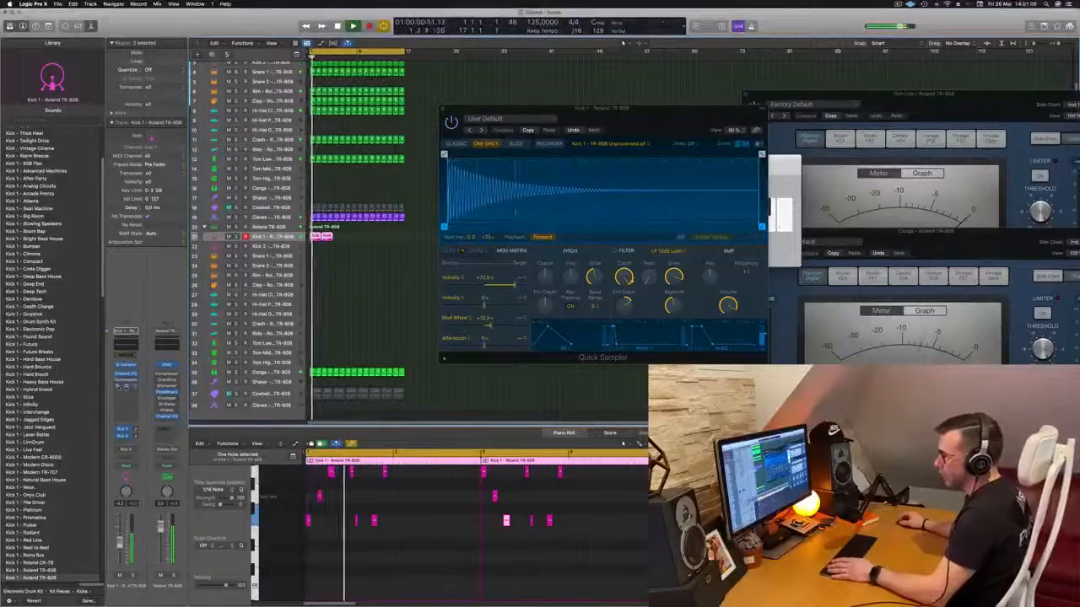
- Turn on Phat FX on the Kick 1 channel and audition its Synth presets from AM Zapper through to Filtered Chorus Movement
click(126, 386)
click(397, 110)
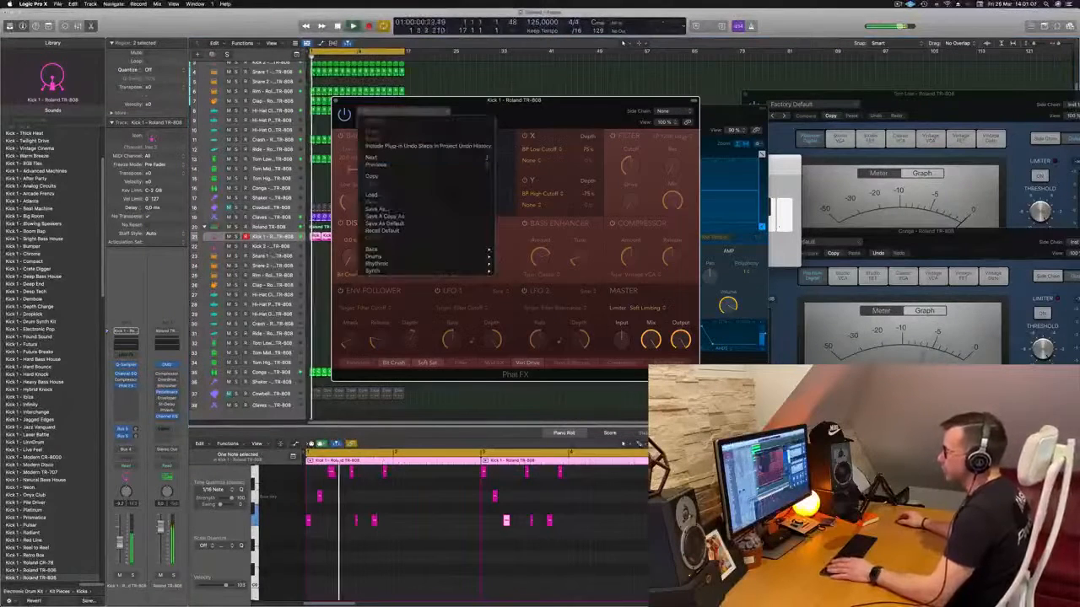
mouse_move(406, 264)
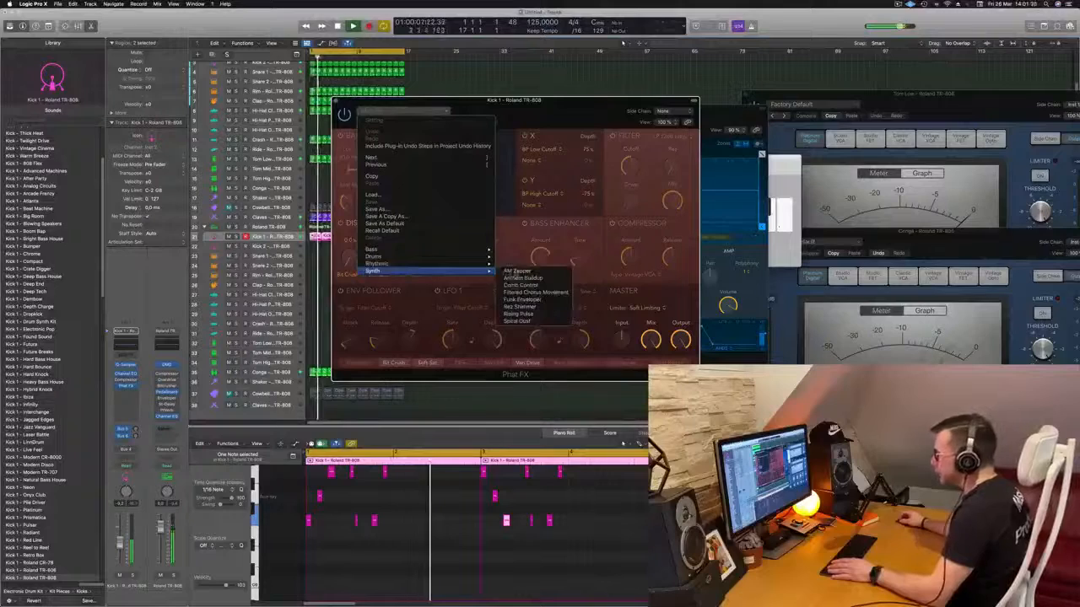
click(518, 271)
drag(563, 110, 682, 130)
click(495, 143)
click(495, 143)
click(495, 142)
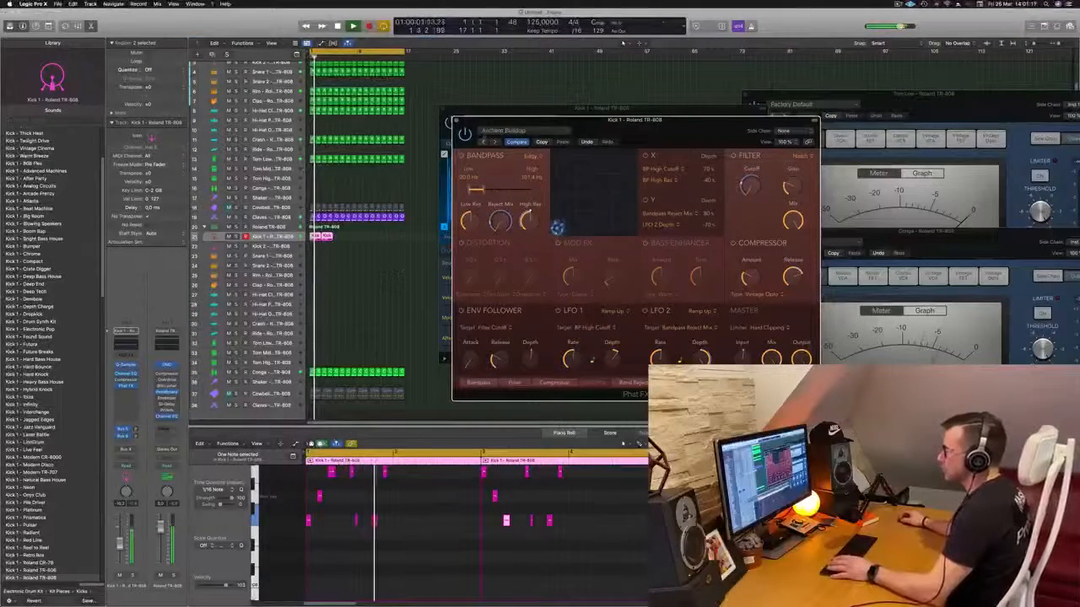
click(496, 142)
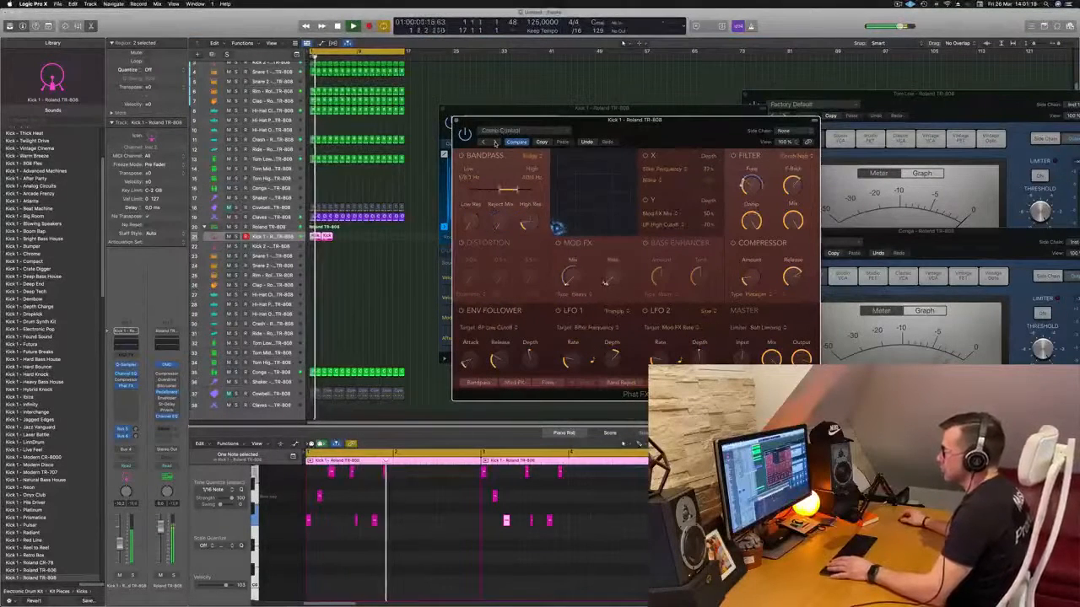
click(495, 143)
click(495, 143)
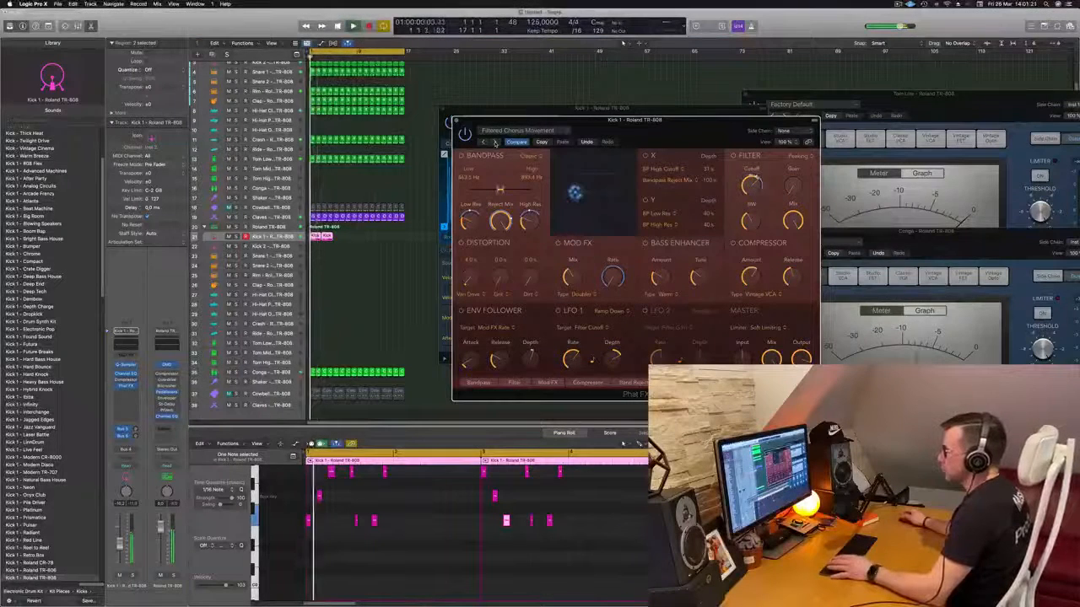
- Close the Phat FX window, place the Quick Sampler window clear of the tracks and replay the pattern from the start
drag(609, 131, 517, 158)
key(super+w)
key(super+k)
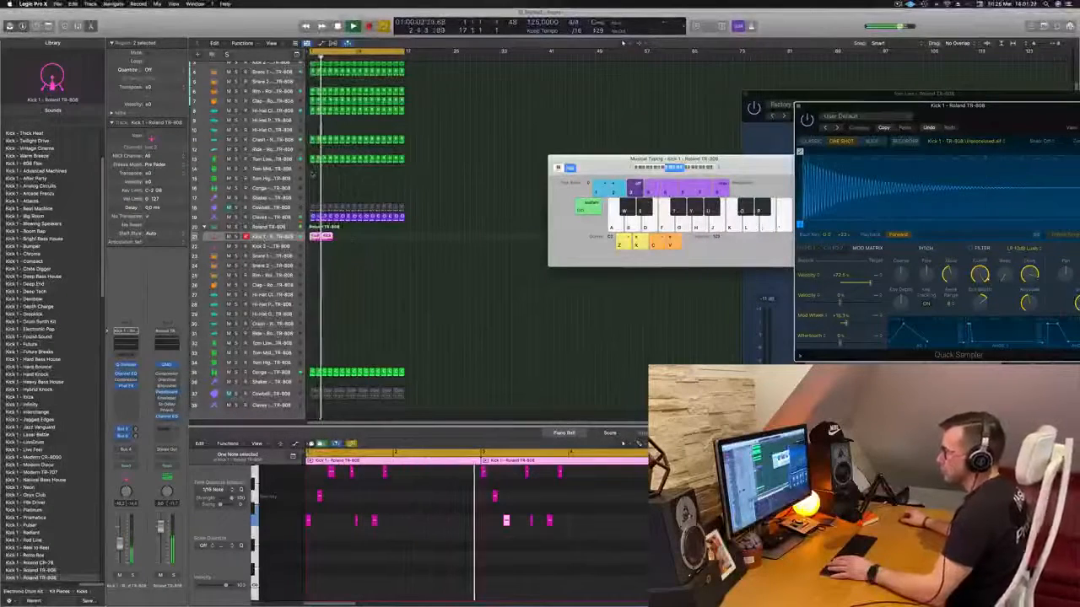
key(Return)
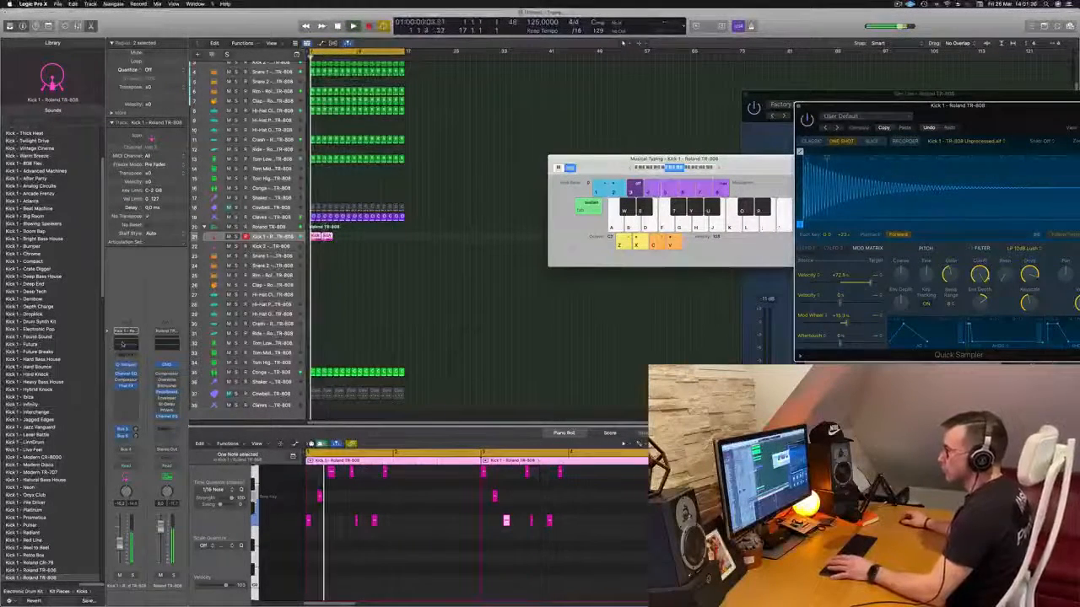
- Open a Channel EQ on Kick 1 and set its 24 dB/Oct low cut to 131 Hz
click(122, 344)
drag(367, 200, 521, 189)
click(136, 437)
key(Return)
click(124, 436)
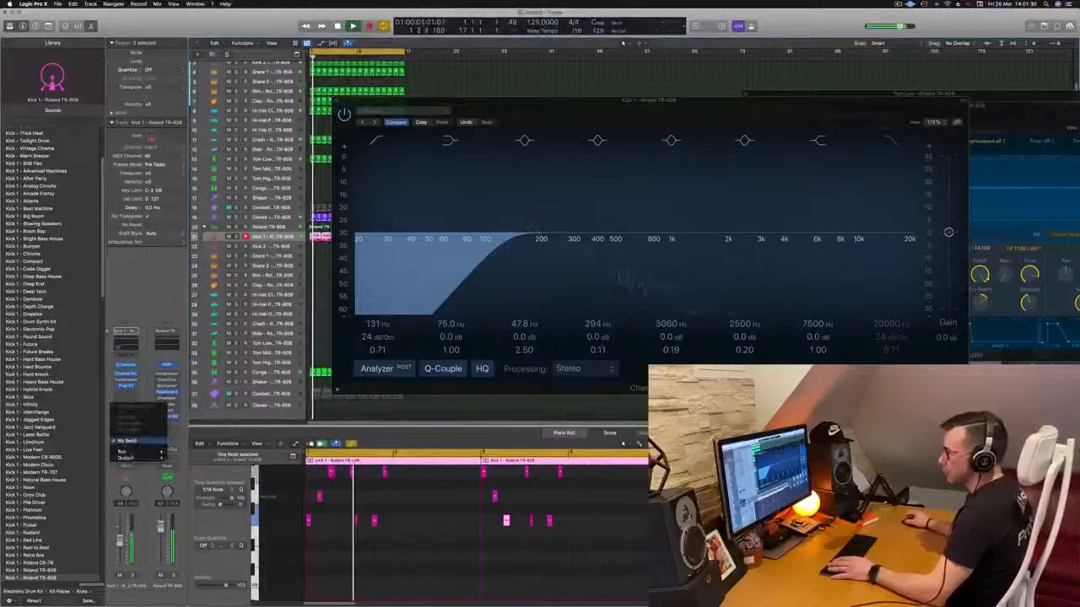
mouse_move(148, 453)
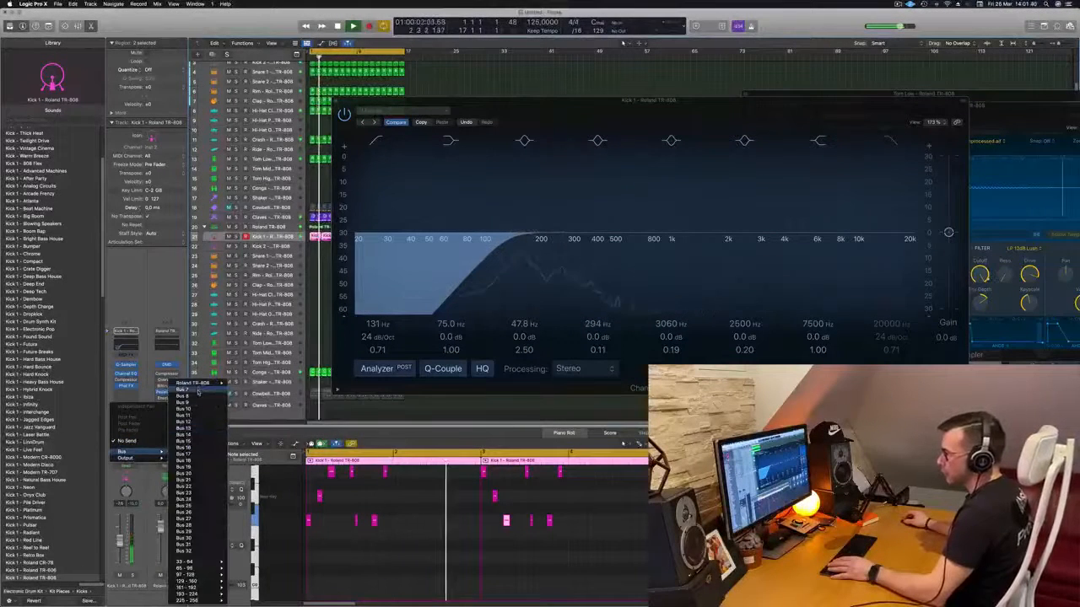
click(131, 394)
- Insert a stereo Delay Designer after Phat FX on the Kick 1 channel and stop playback
click(131, 393)
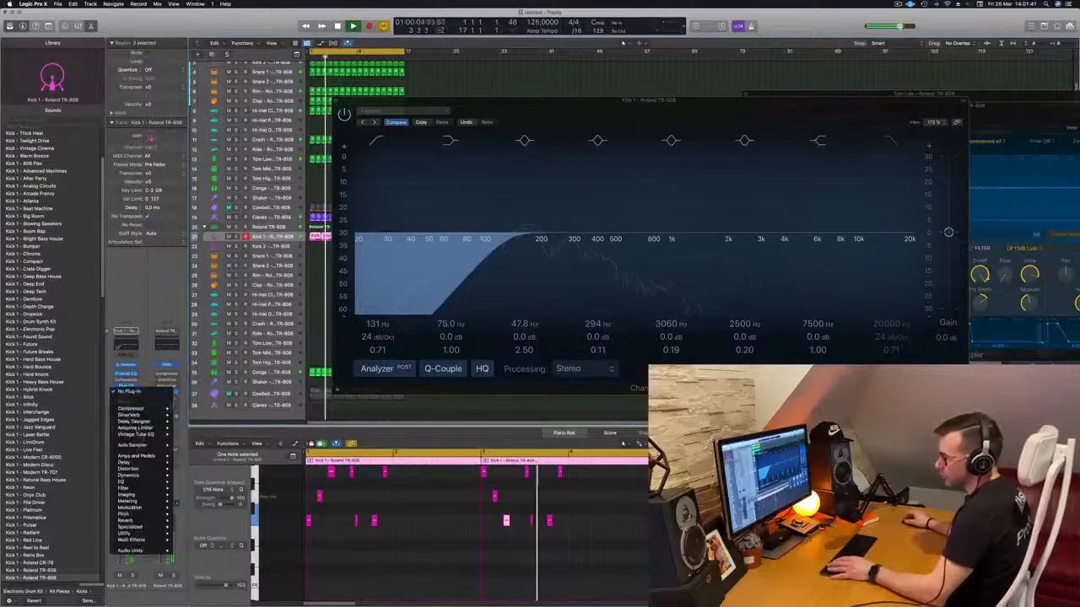
mouse_move(152, 421)
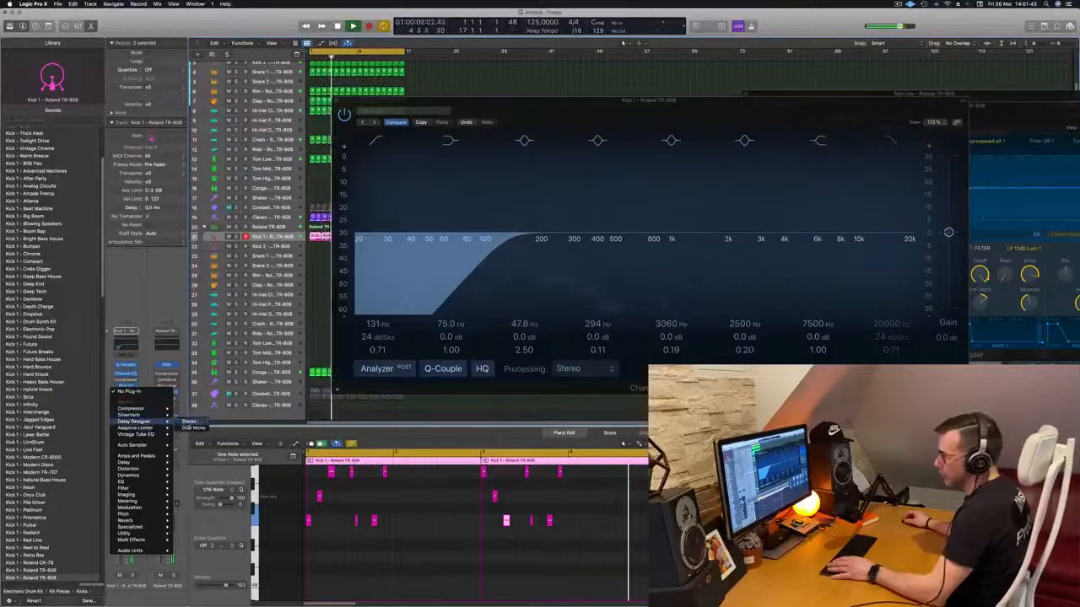
click(187, 423)
drag(455, 108, 544, 110)
key(space)
- Try the Complex Filtered preset Ease In 02 in Delay Designer with the beat playing
click(493, 122)
click(506, 300)
click(493, 122)
mouse_move(498, 282)
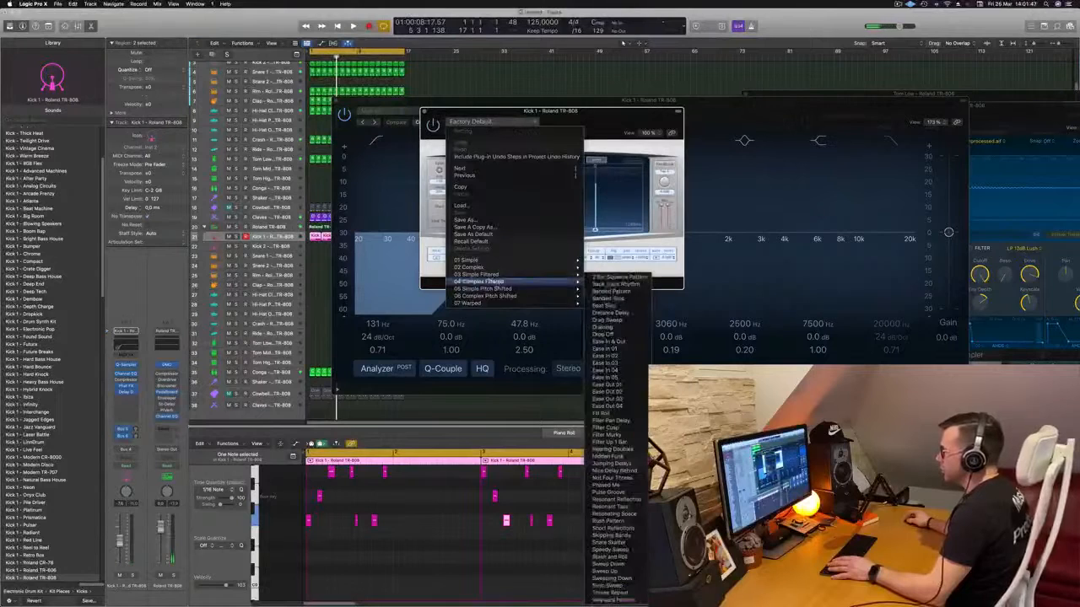
click(604, 356)
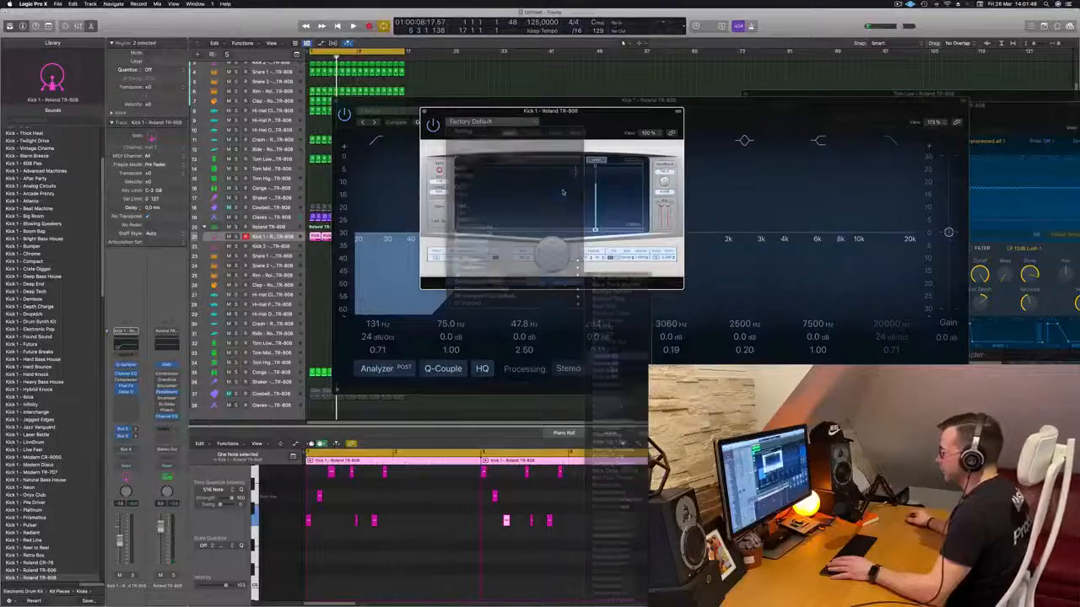
key(space)
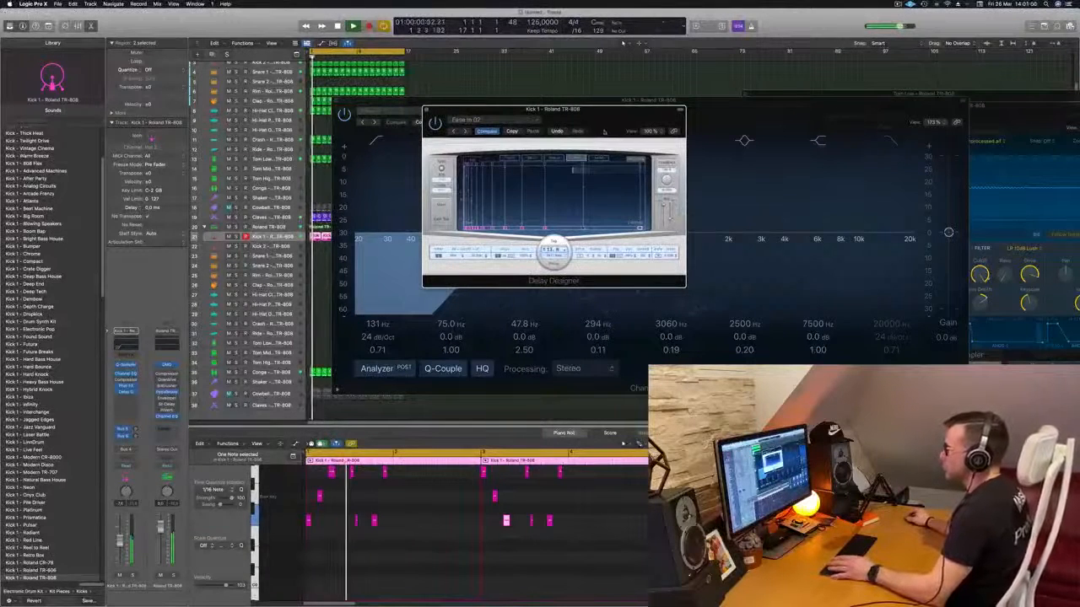
- Load the Complex Filtered preset Hearing Doubles in Delay Designer and lower the wet level slightly
click(477, 119)
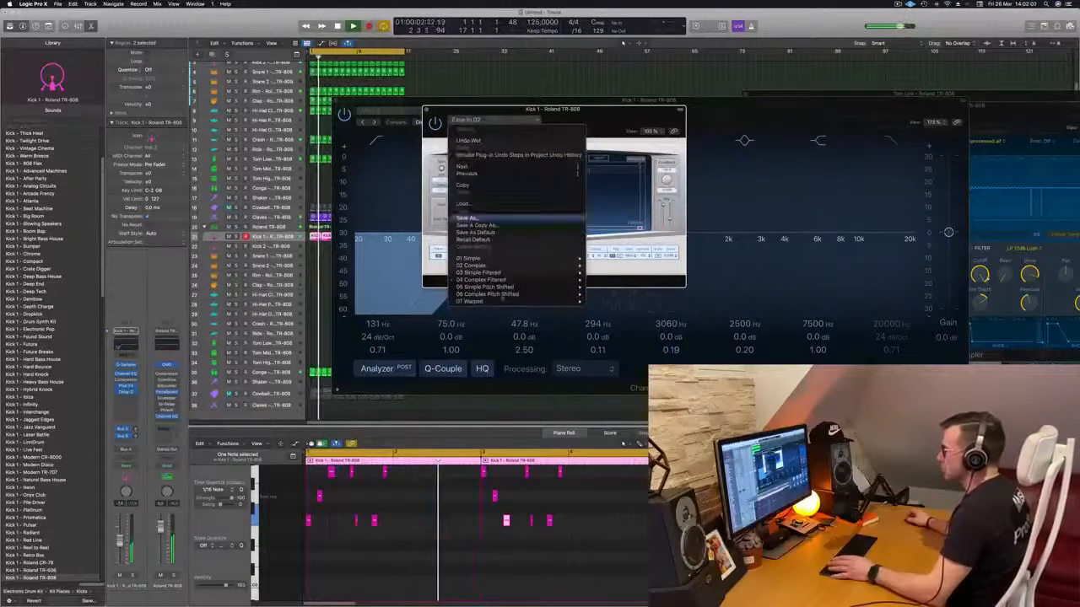
mouse_move(481, 279)
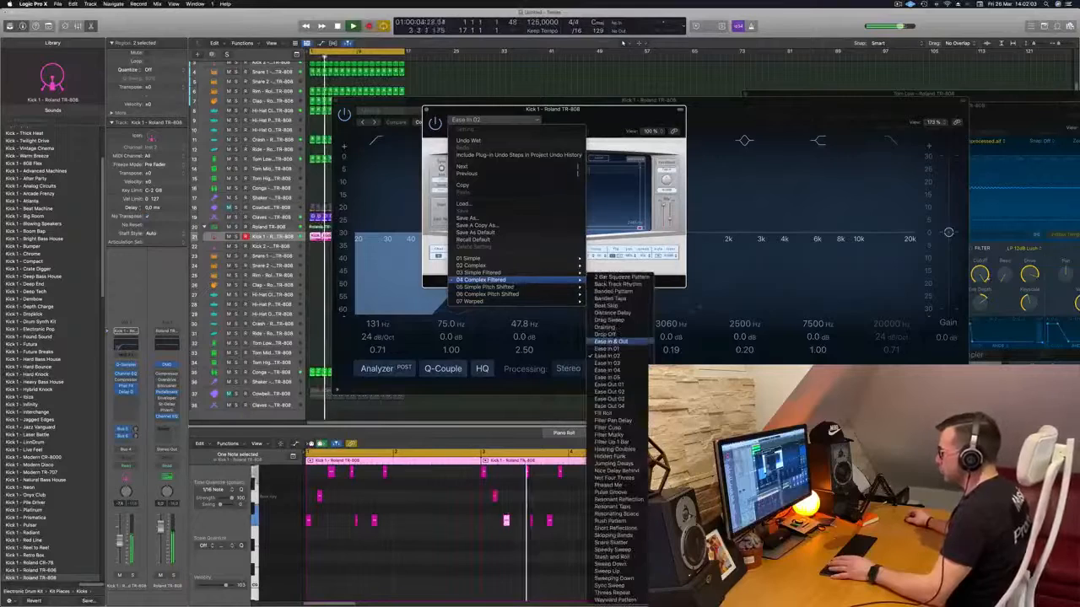
click(611, 455)
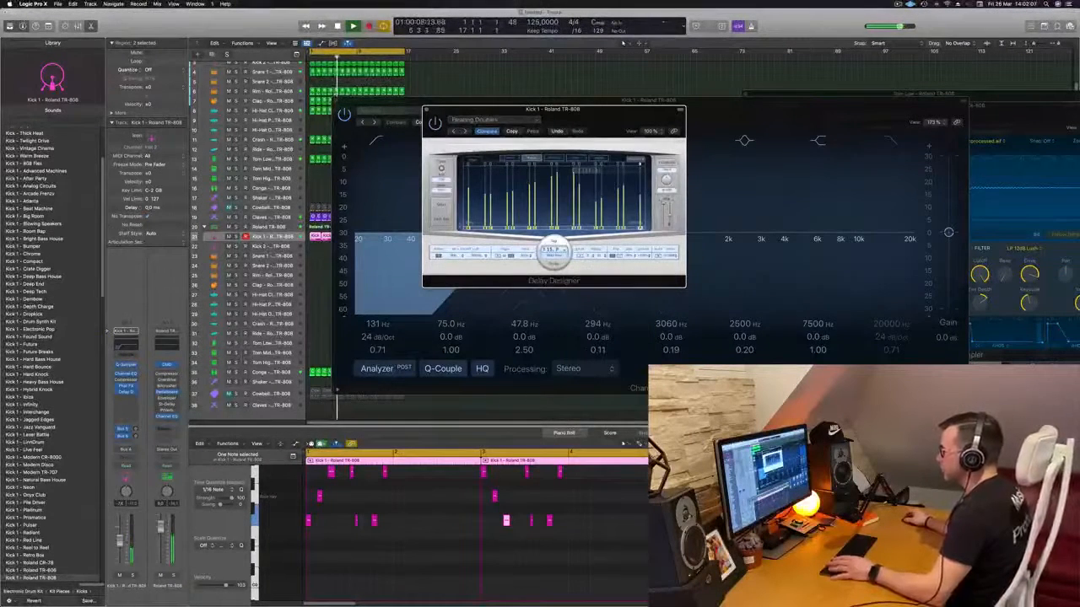
drag(671, 212, 670, 216)
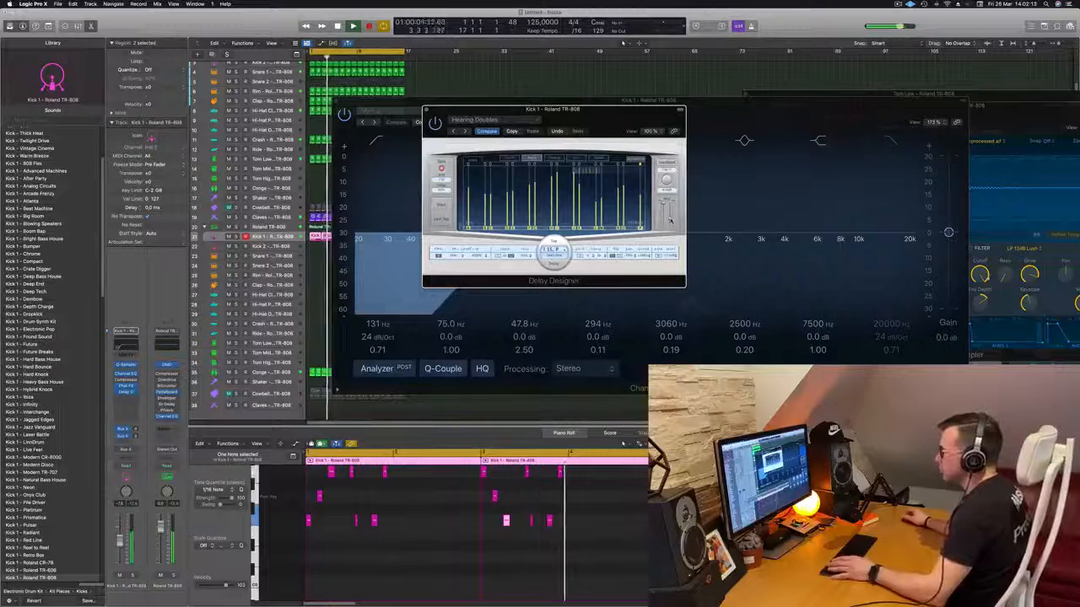
drag(670, 221, 671, 221)
- Clear the plug-in windows off the tracks, repeat the two kick regions three times to fill 16 bars, and restart playback
drag(609, 109, 773, 111)
drag(480, 100, 1051, 102)
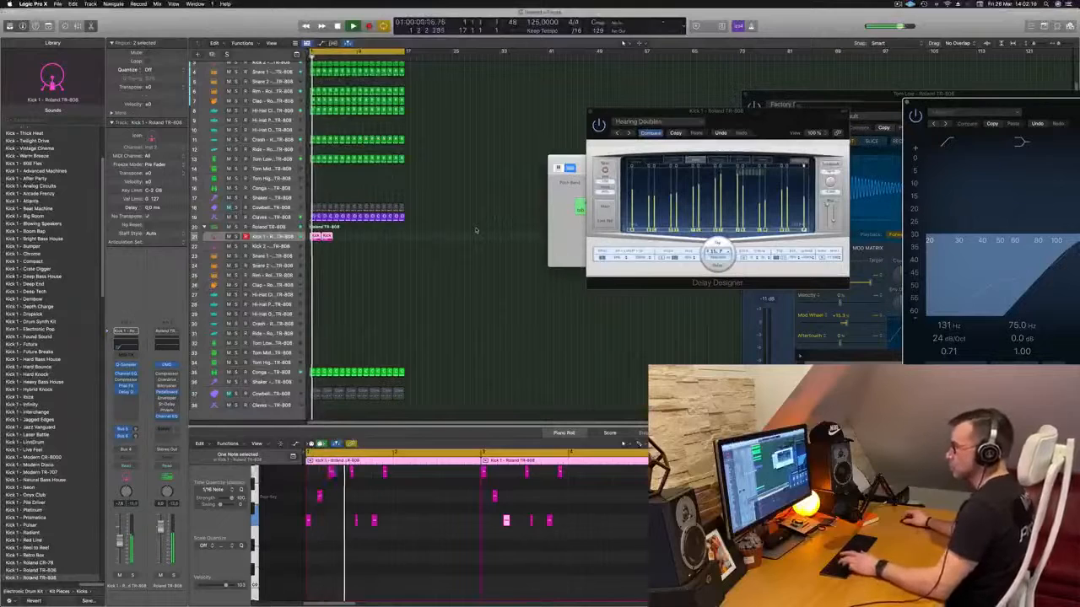
key(super+r)
key(super+r)
key(super+r)
click(411, 290)
key(Return)
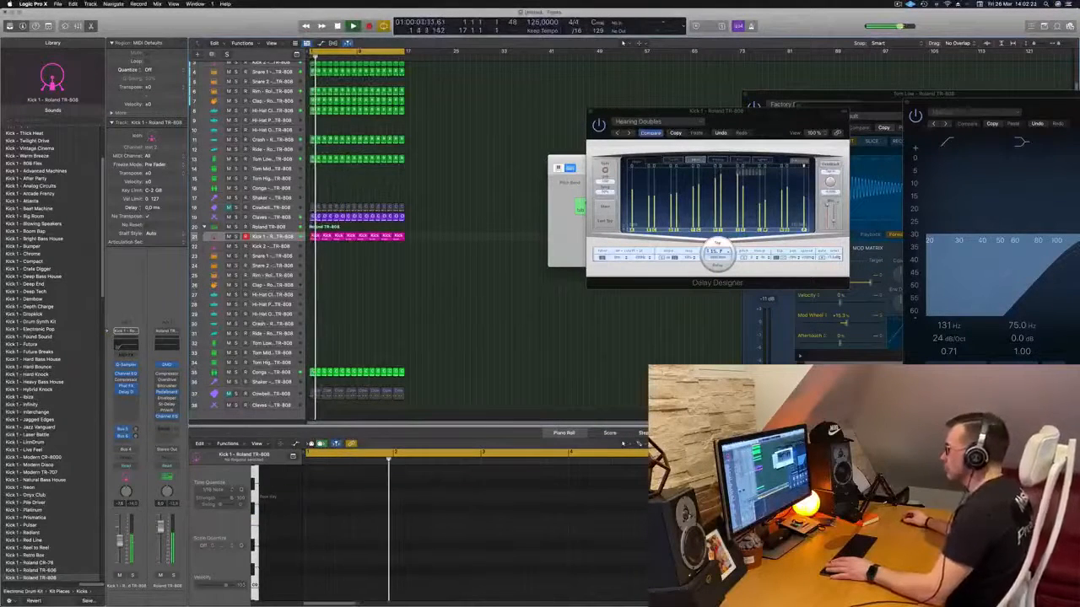
- Close the Delay Designer and Musical Typing windows
drag(717, 111, 510, 136)
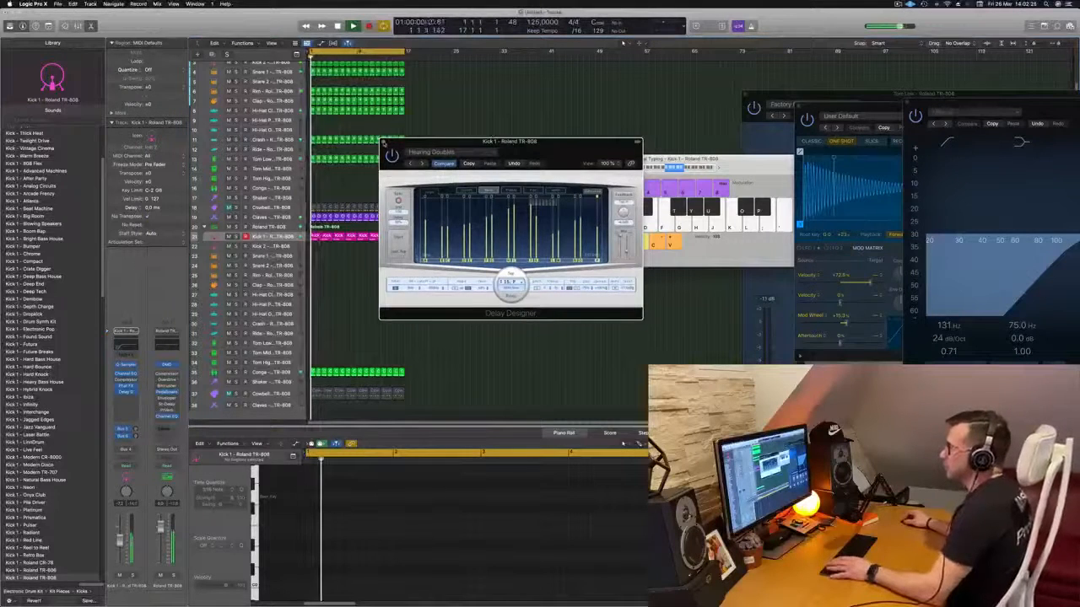
click(383, 143)
drag(609, 165, 533, 194)
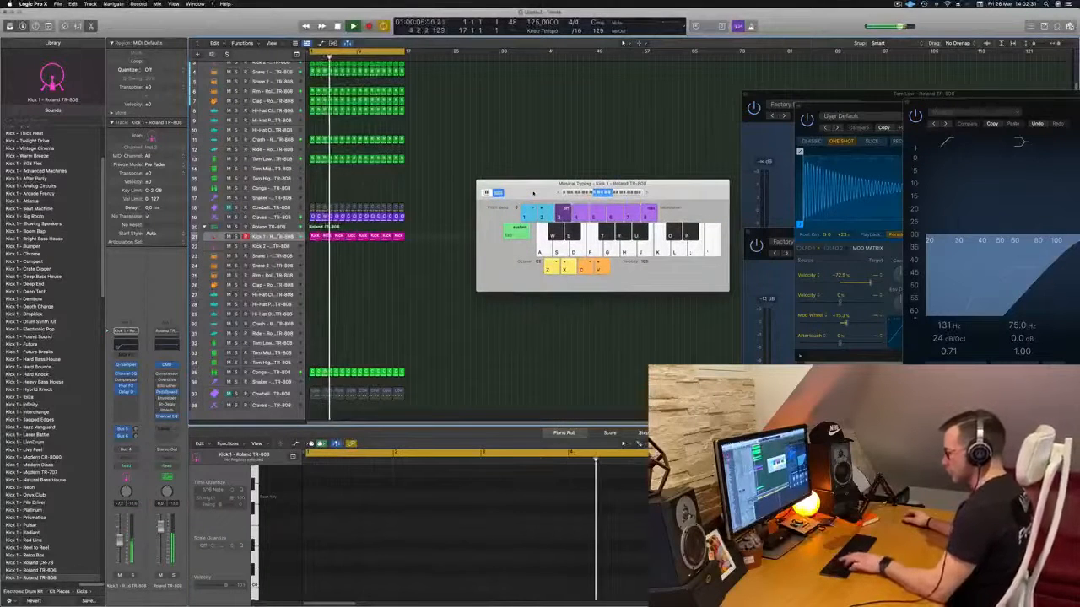
key(super+k)
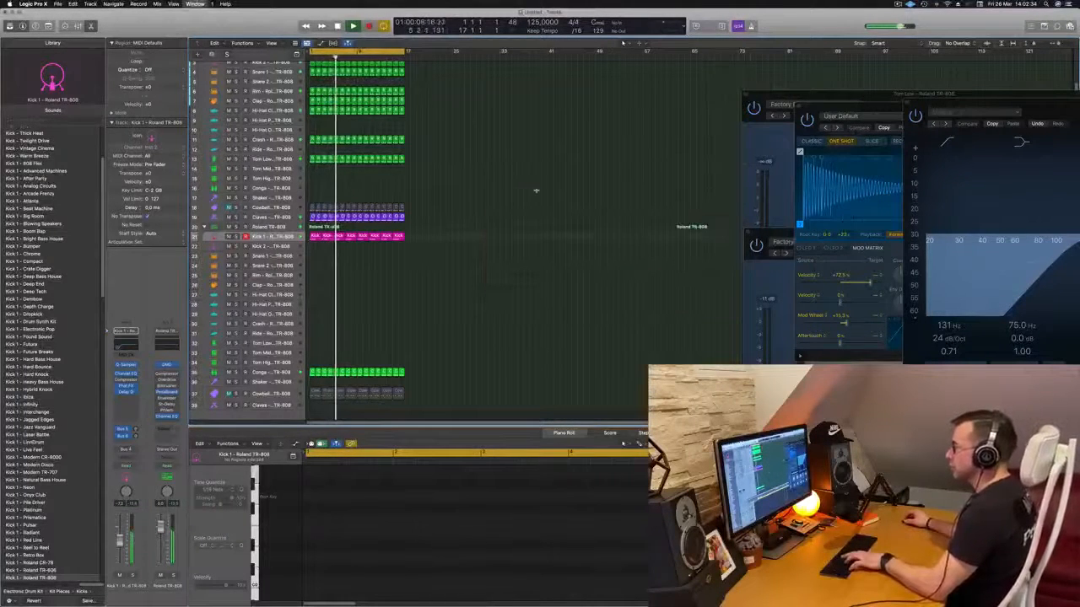
- Unmute the upper Cowbell track and play the beat from the start
key(Return)
key(Return)
click(267, 208)
key(m)
key(Return)
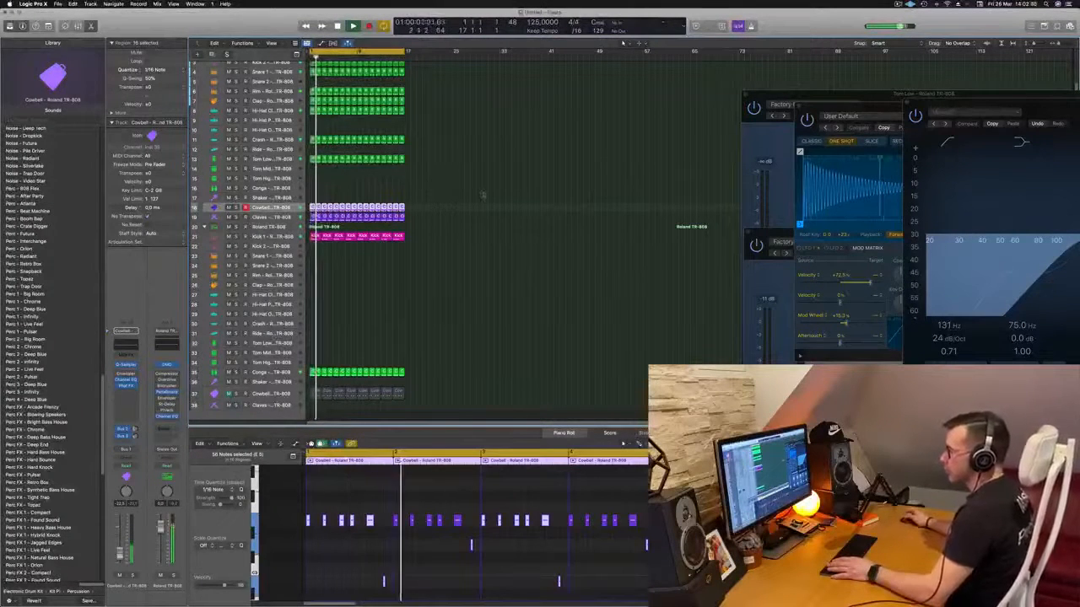
- Restart playback, then mute the upper Cowbell track and unmute the lower Cowbell track to compare the two patterns
key(Return)
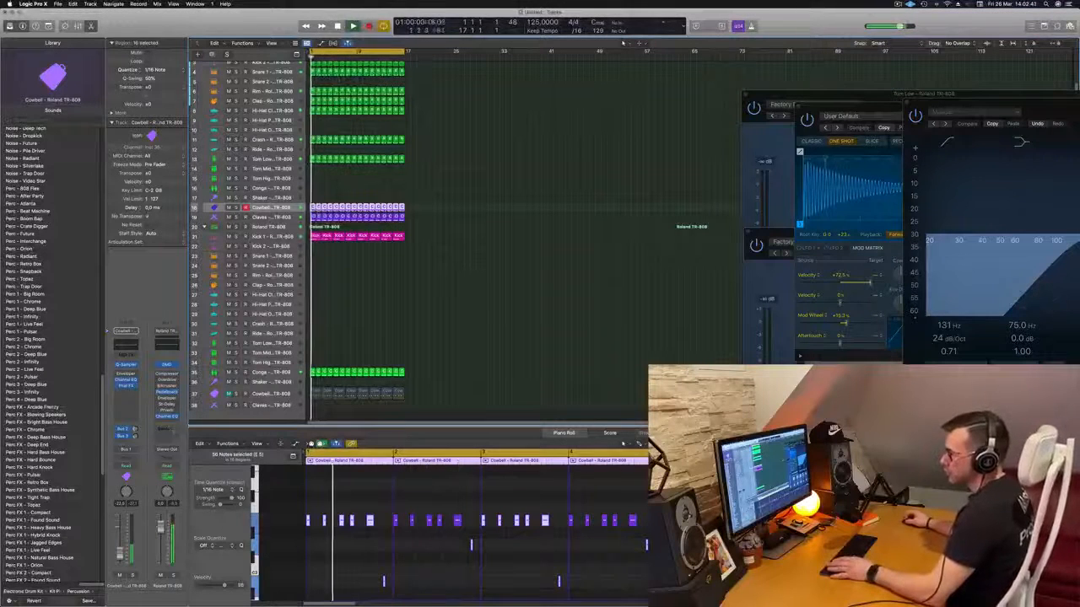
scroll(228, 382, down, 2)
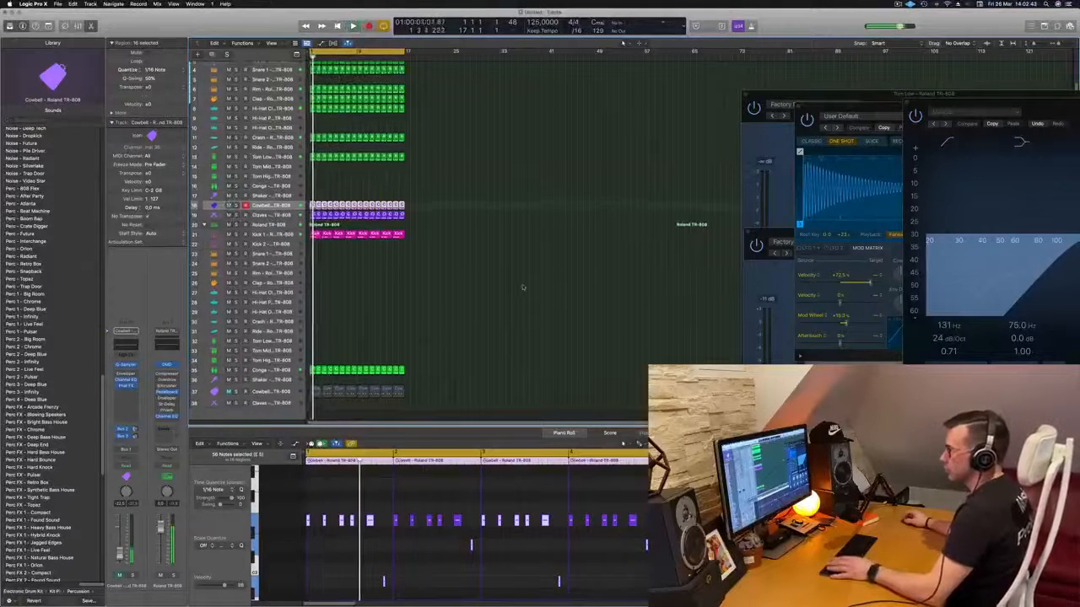
click(227, 381)
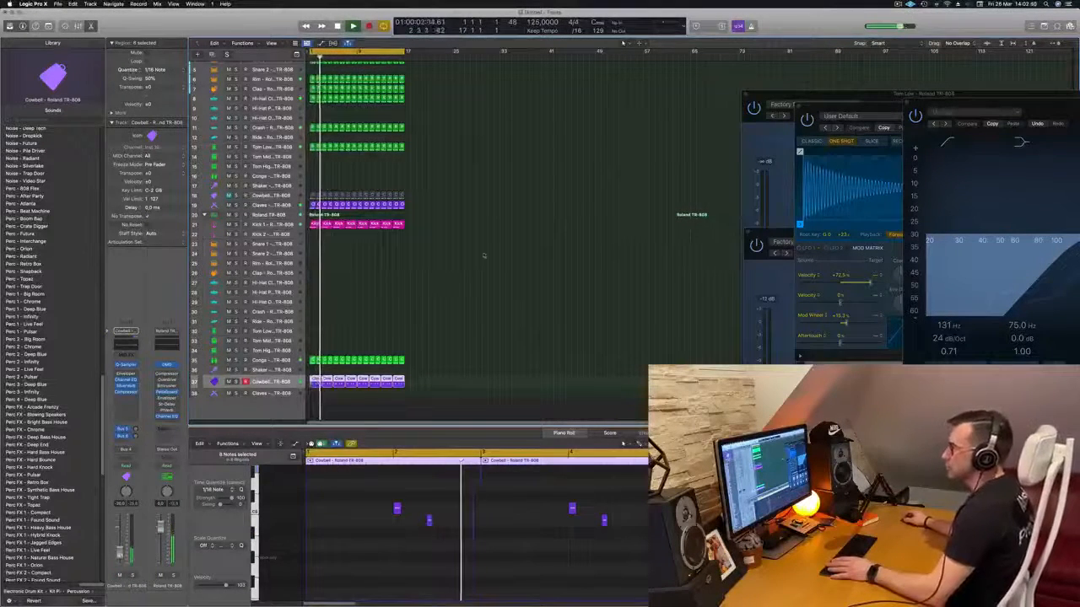
scroll(483, 181, up, 4)
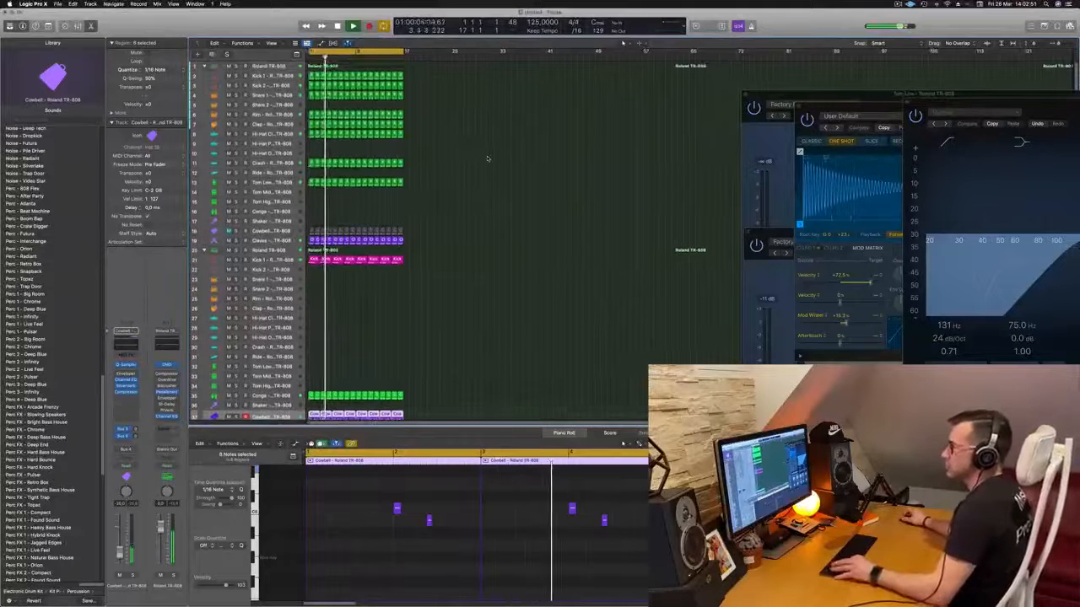
scroll(488, 158, up, 4)
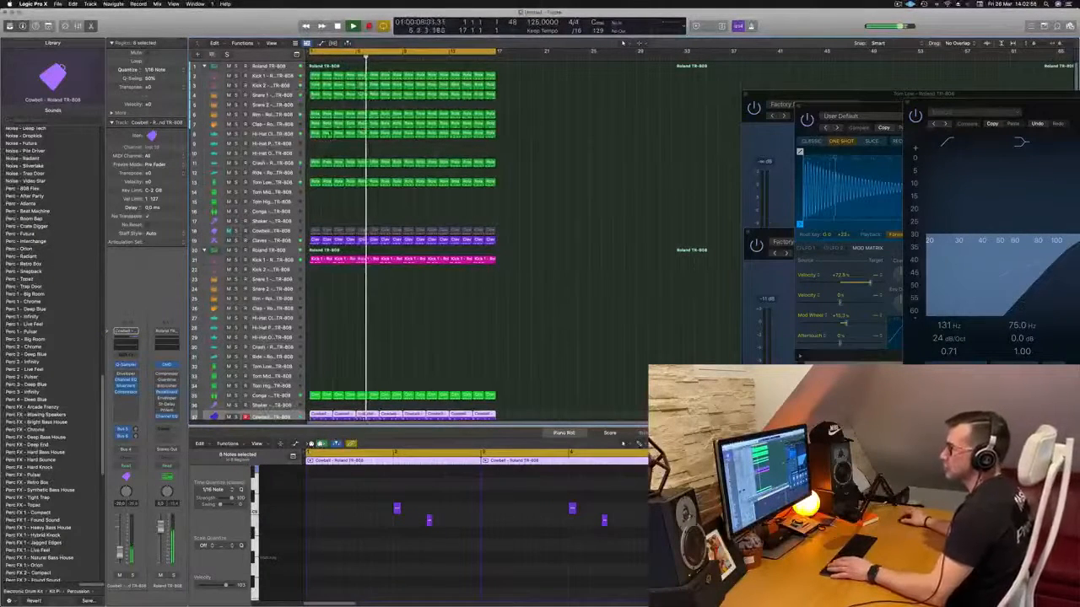
- Copy the first closed hi-hat region to the Hi-Hat Pedal track and fill in its pattern with four shifted notes
key(Return)
click(315, 136)
mouse_move(315, 136)
mouse_down()
mouse_move(315, 155)
mouse_move(315, 144)
mouse_up()
drag(322, 510, 527, 537)
drag(428, 521, 423, 520)
mouse_move(329, 522)
mouse_down()
mouse_move(309, 523)
mouse_move(320, 525)
mouse_up()
key(space)
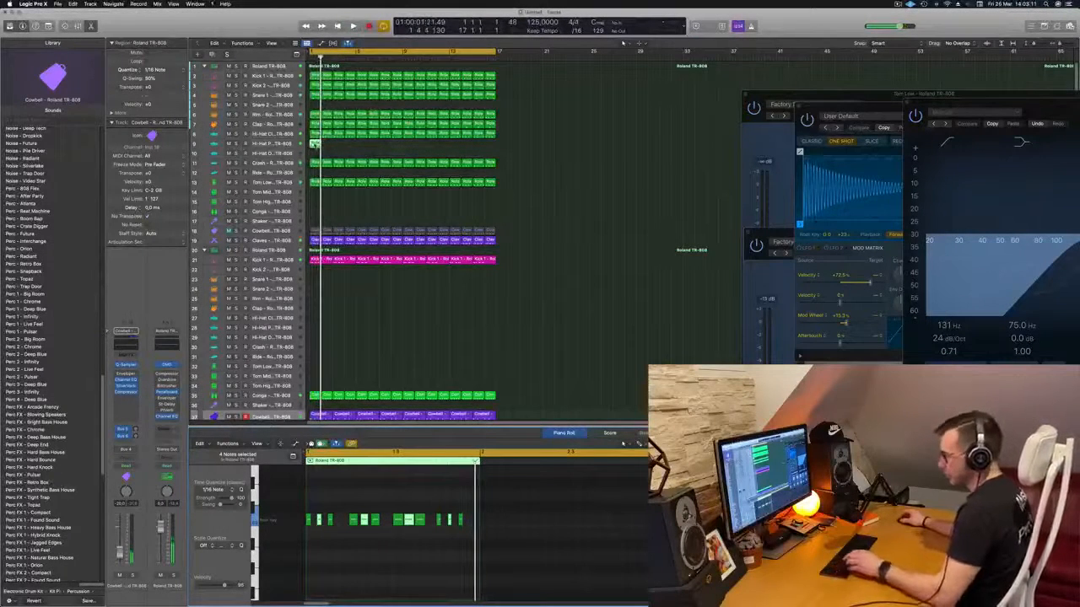
- Repeat the one-bar Hi-Hat Pedal region to fill 16 bars, play the beat and clear the region selection
key(super+r)
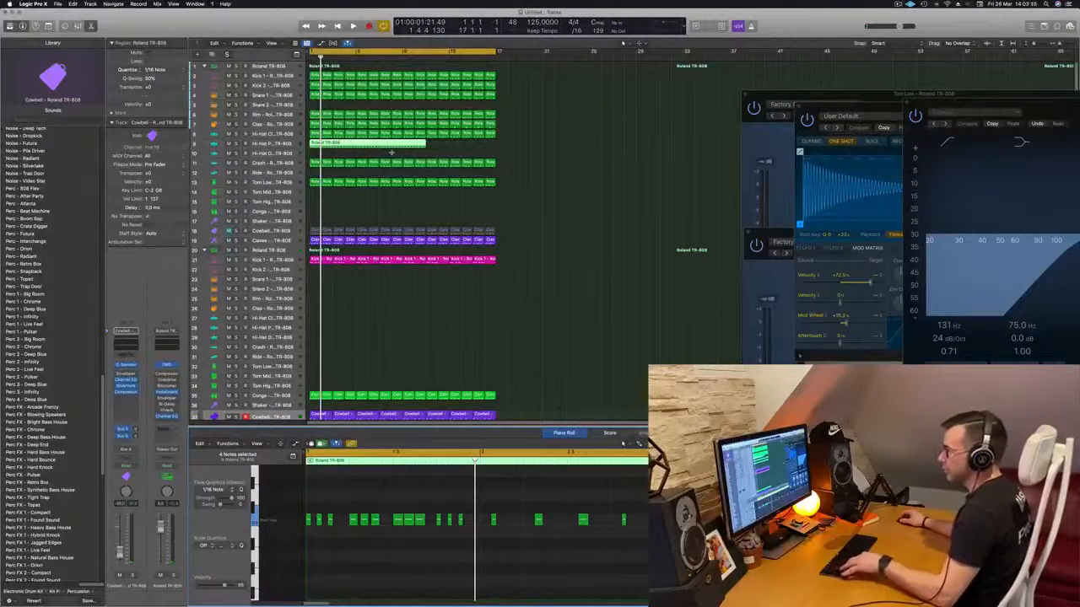
key(super+z)
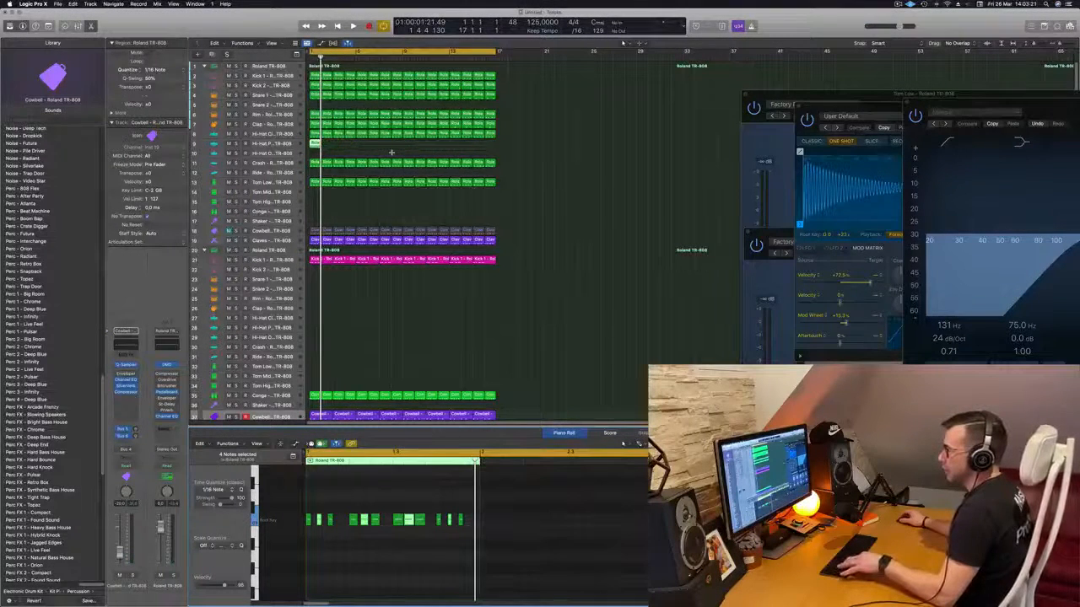
click(351, 148)
click(315, 144)
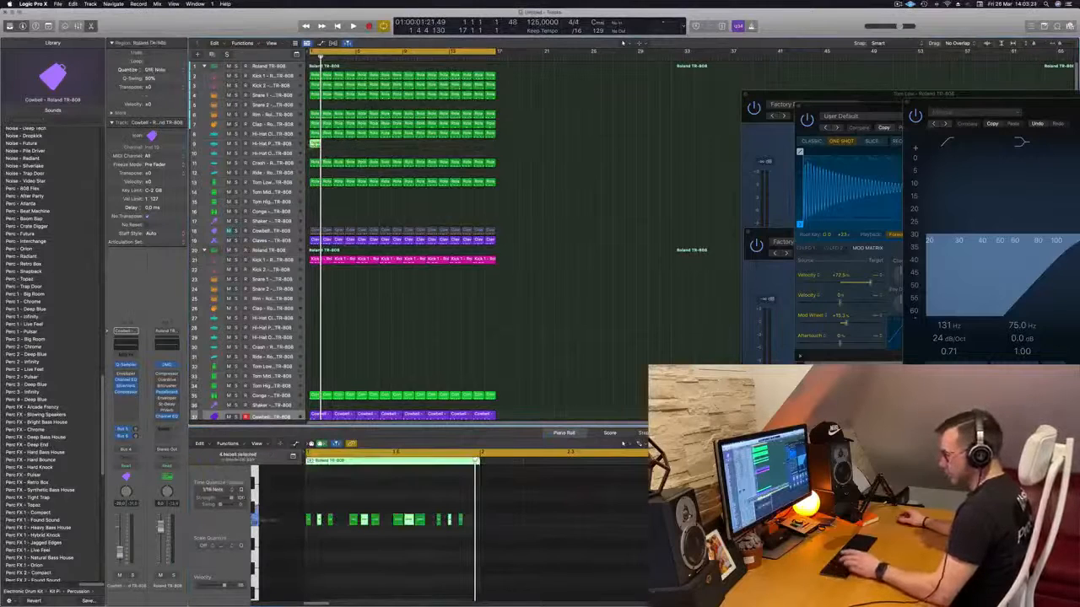
key(super+r)
key(super+r)
key(super+r)
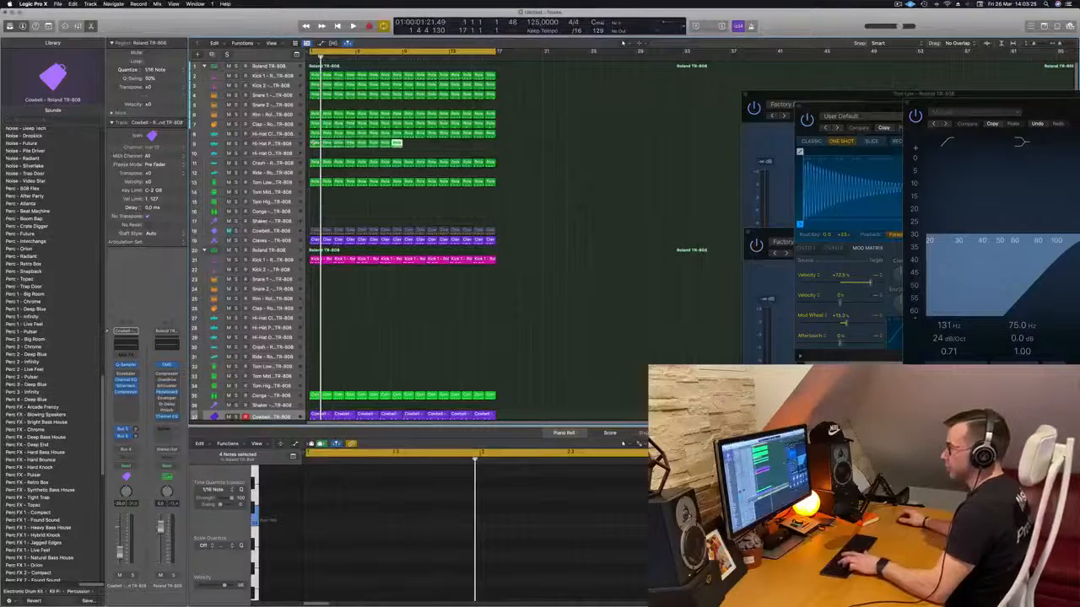
key(space)
click(270, 143)
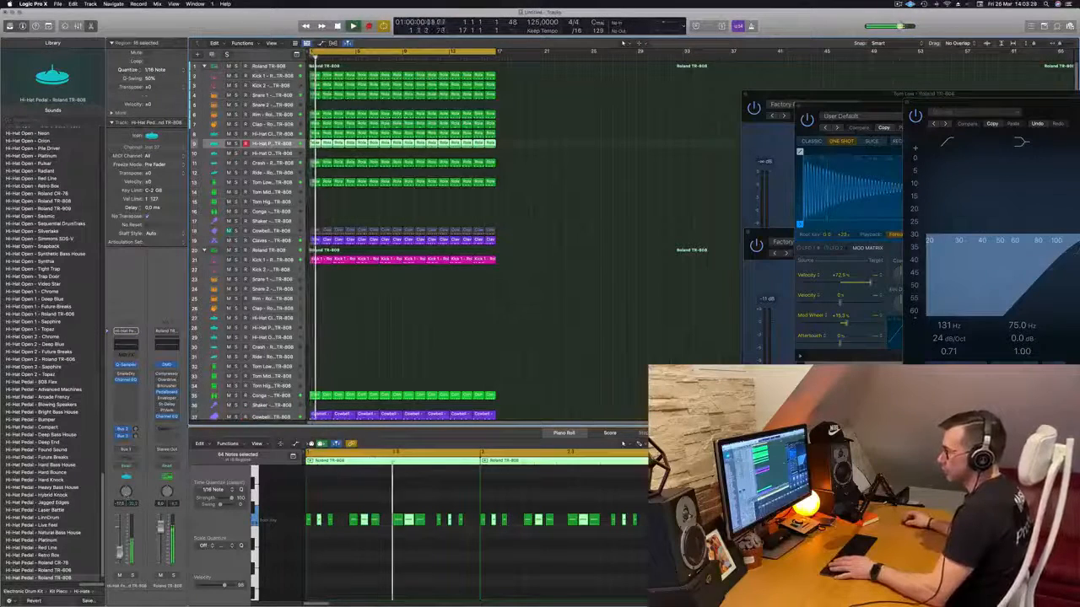
click(537, 208)
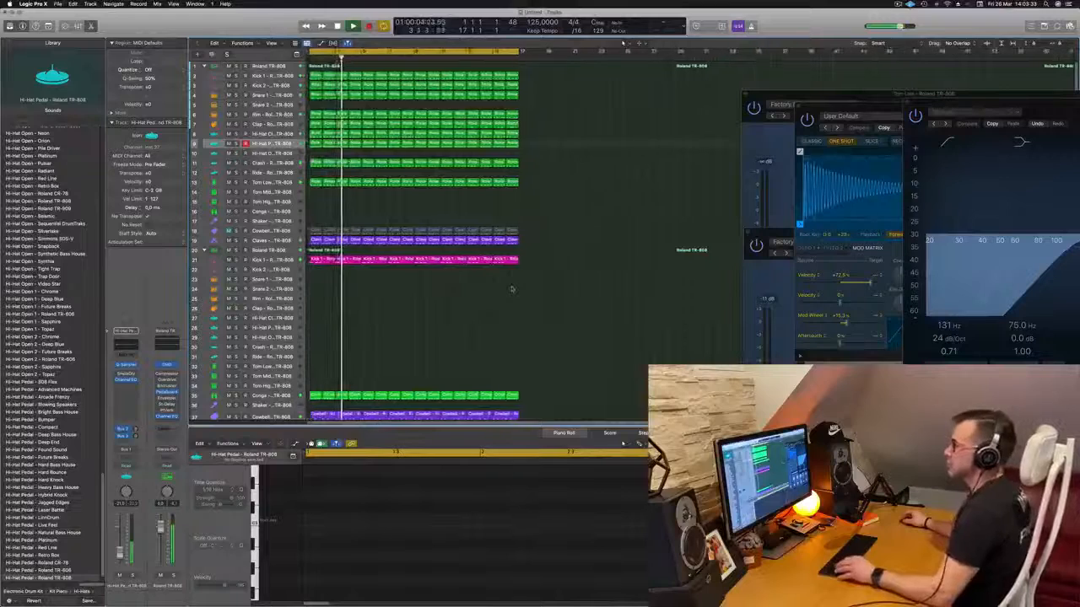
- Select the Hi-Hat Open track of the second kit, restart playback and open Musical Typing
scroll(511, 289, down, 3)
scroll(403, 300, down, 1)
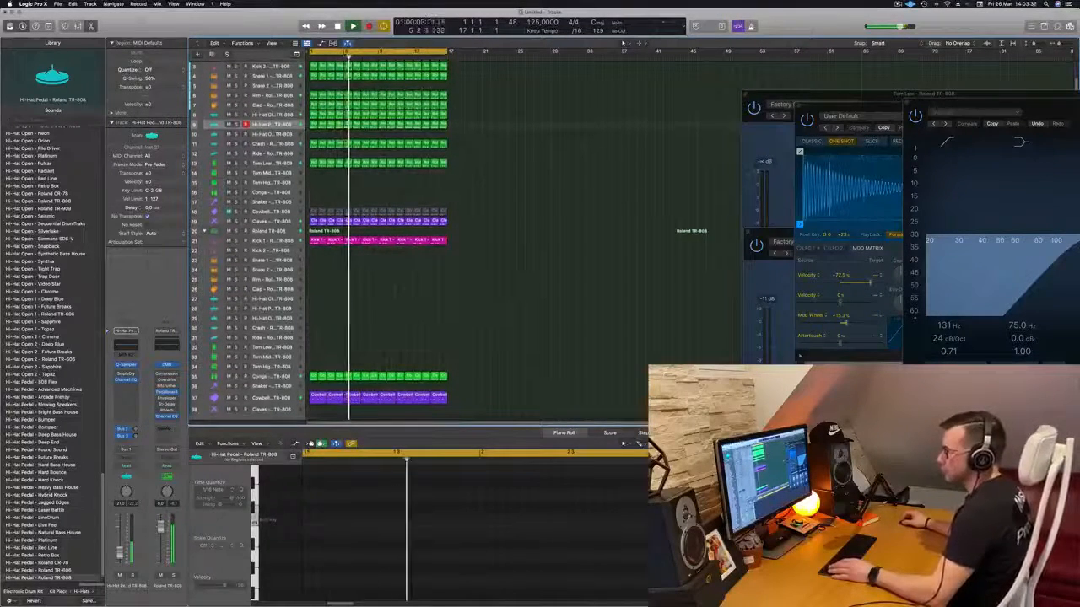
click(421, 320)
key(Return)
key(h)
key(r)
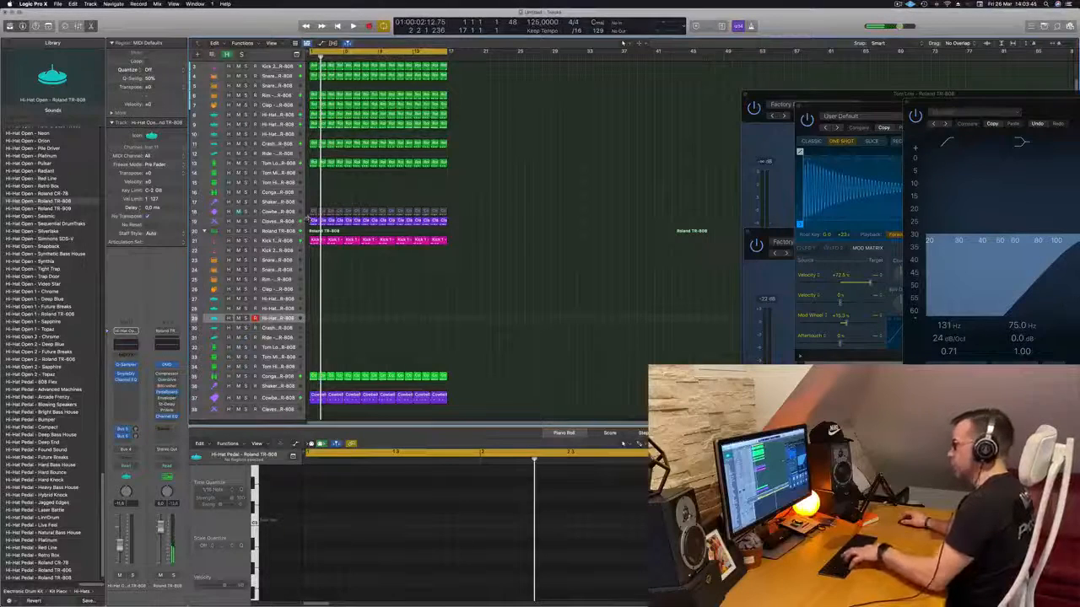
key(super+k)
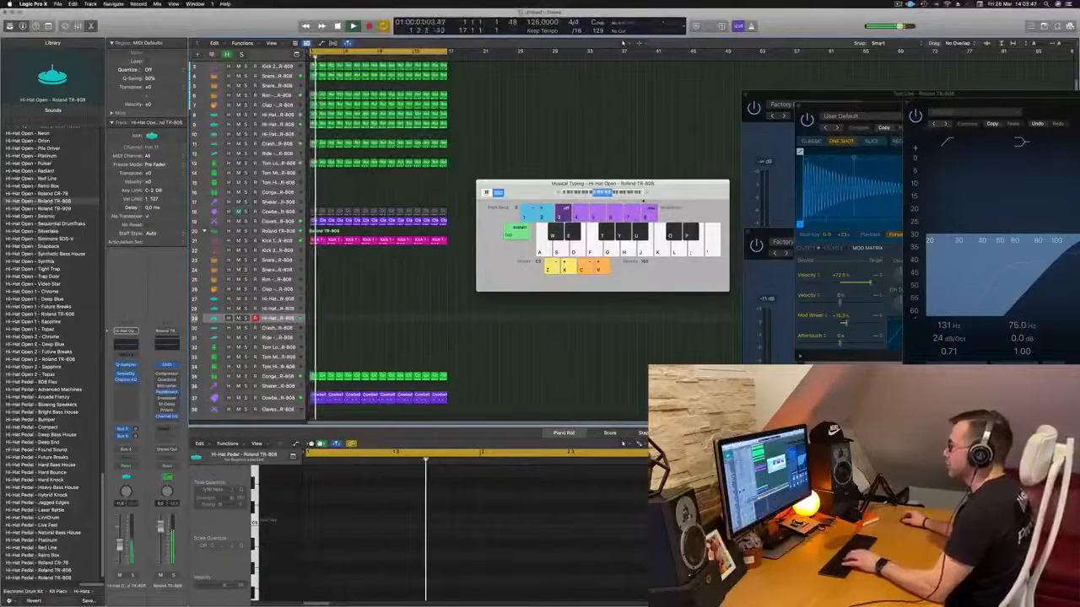
- Audition open hi-hat notes in different octaves with Musical Typing over the running beat and settle on a low octave
click(647, 194)
key(h)
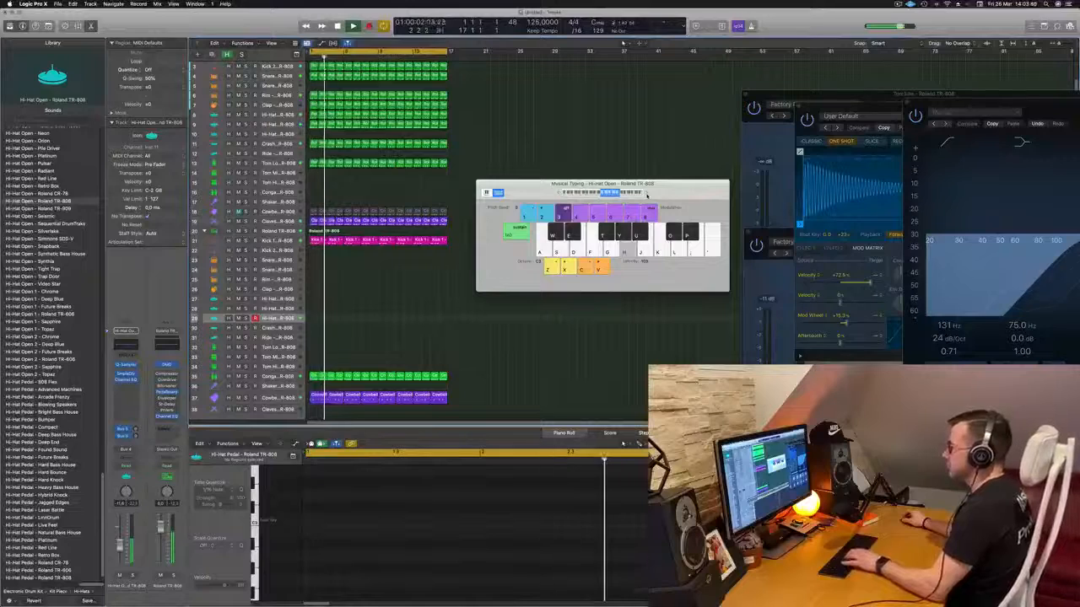
key(a)
key(d)
click(580, 194)
key(d)
key(f)
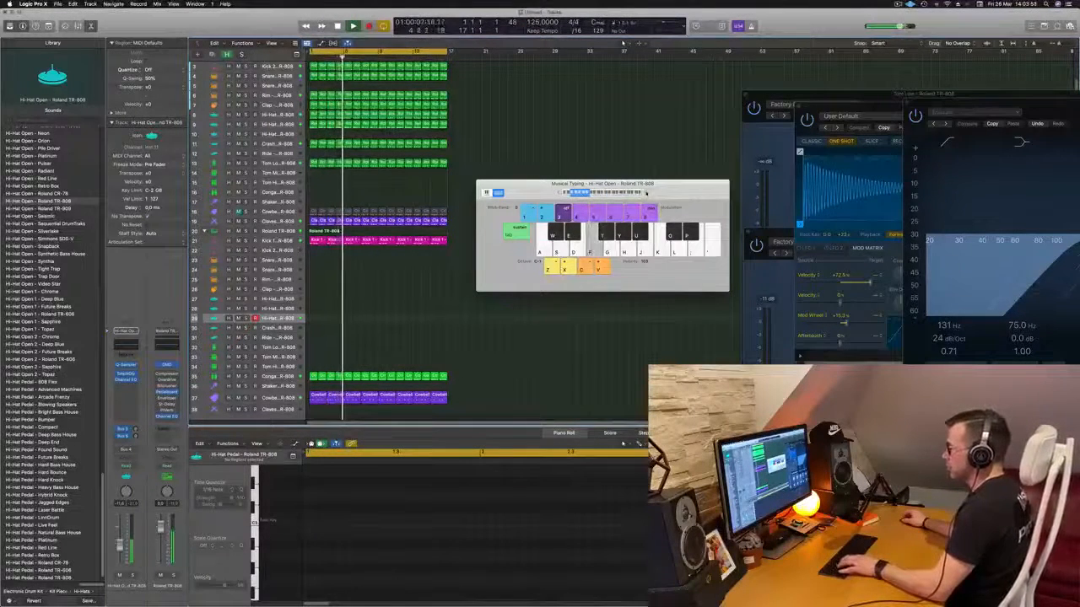
click(646, 194)
key(f)
key(f)
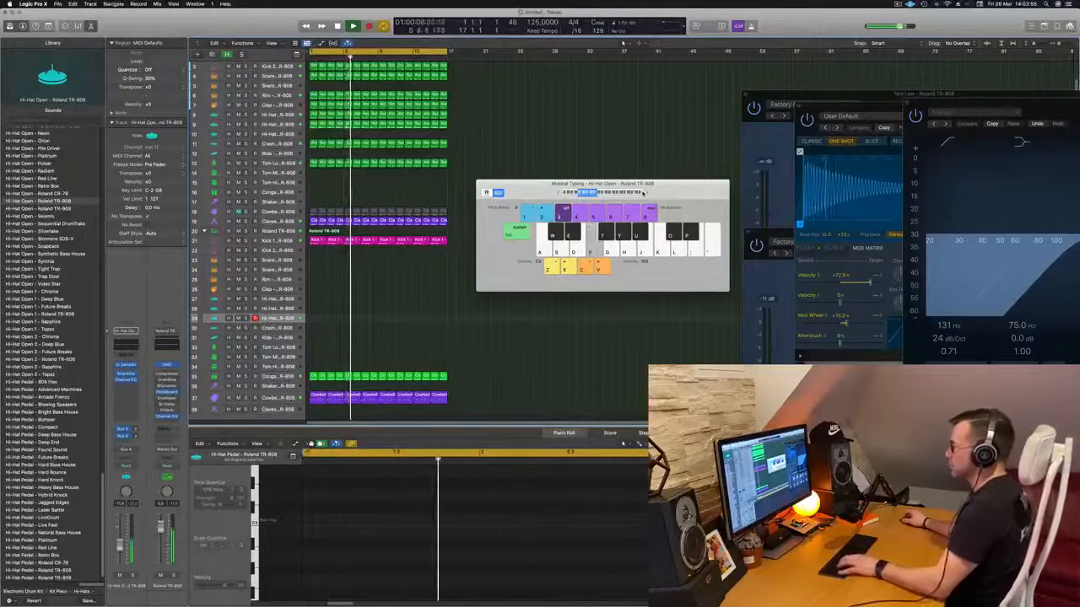
key(f)
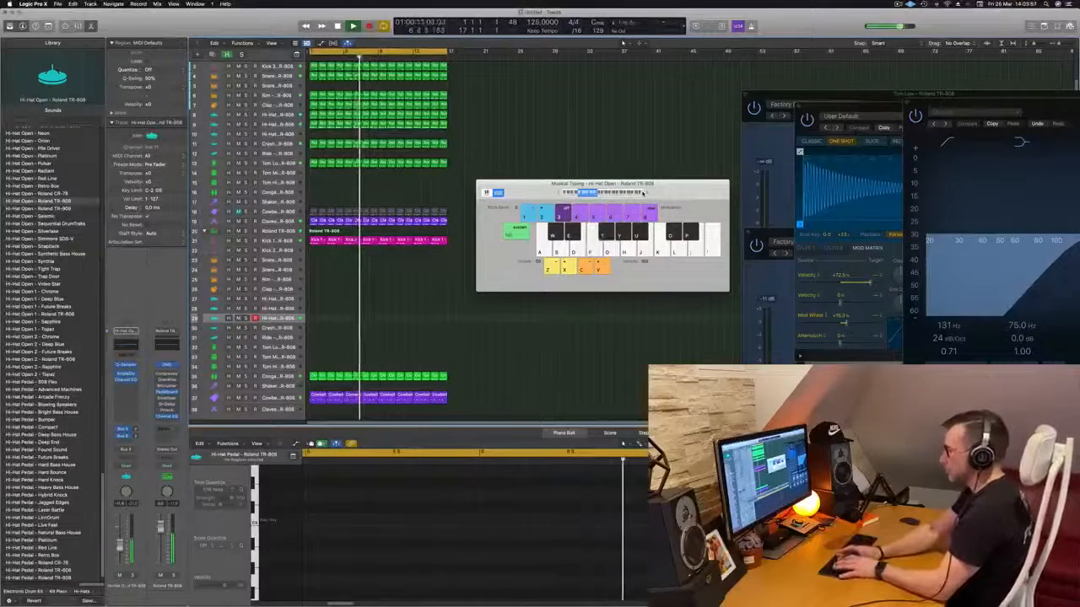
key(f)
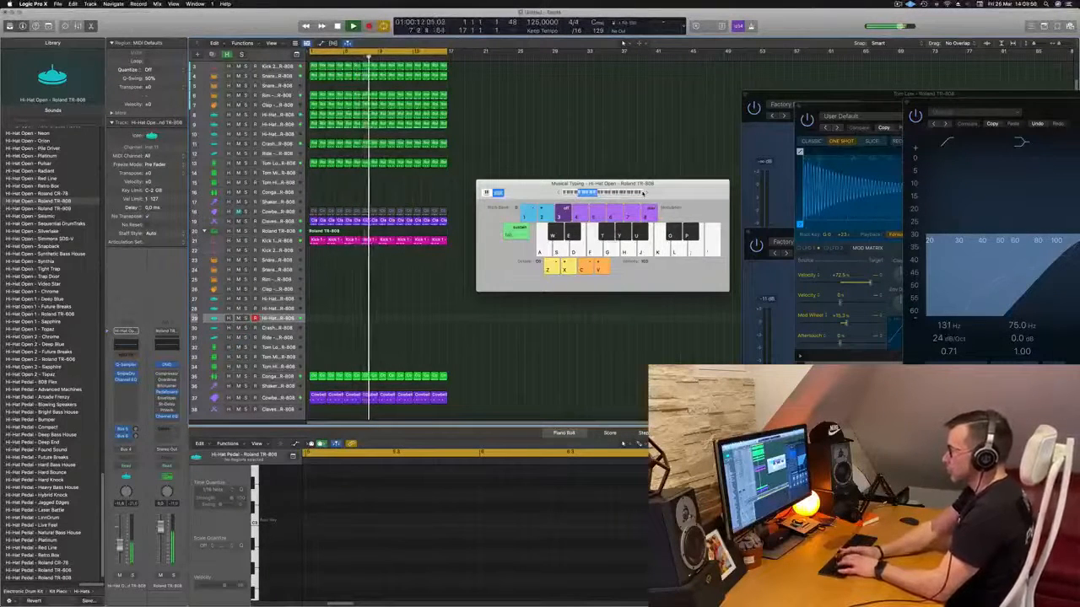
- Record an open hi-hat phrase alternating F and G, stop, and move the recorded region to bar 1
key(r)
key(f)
key(g)
key(f)
key(g)
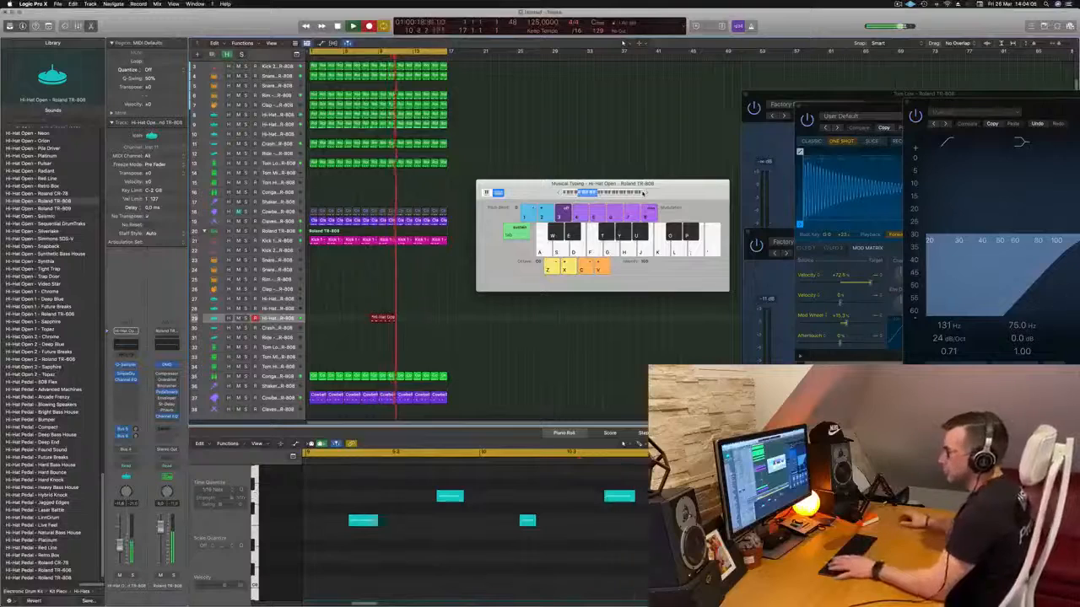
key(space)
drag(381, 319, 322, 319)
key(space)
- Quantize all notes of the open hi-hat region to 1/16 and play the result
key(space)
click(392, 553)
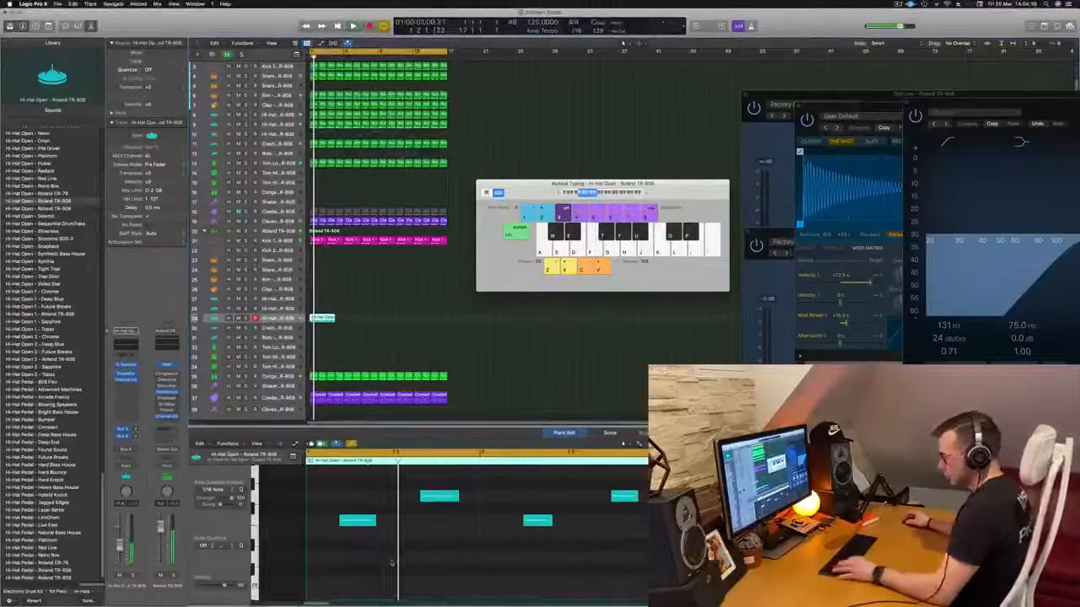
key(super+a)
key(q)
key(space)
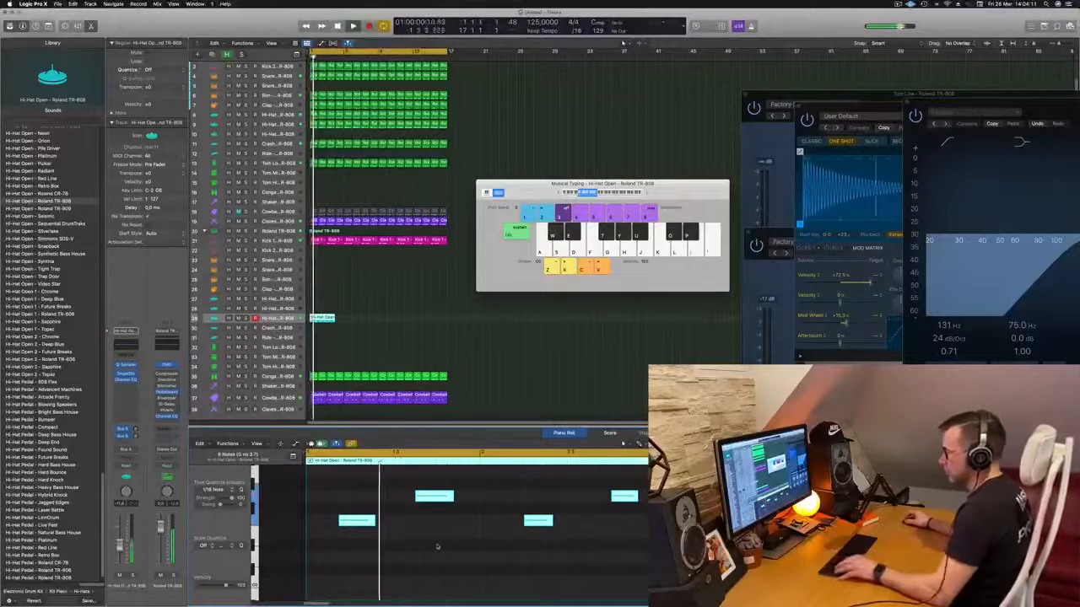
scroll(449, 529, left, 1)
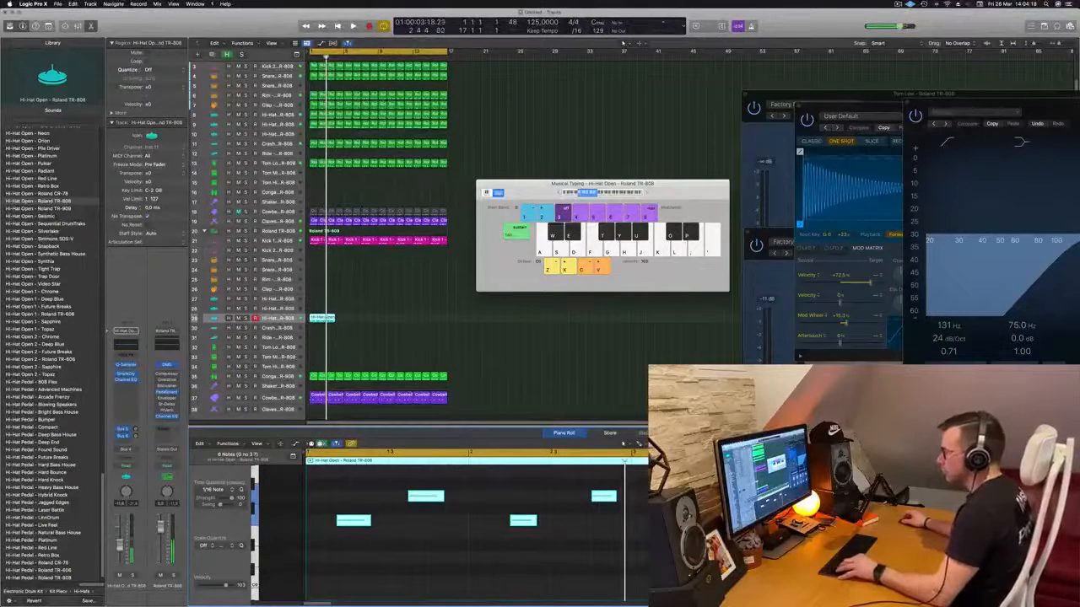
- Trim the open hi-hat region to two bars and copy it along the track to fill 16 bars
click(327, 318)
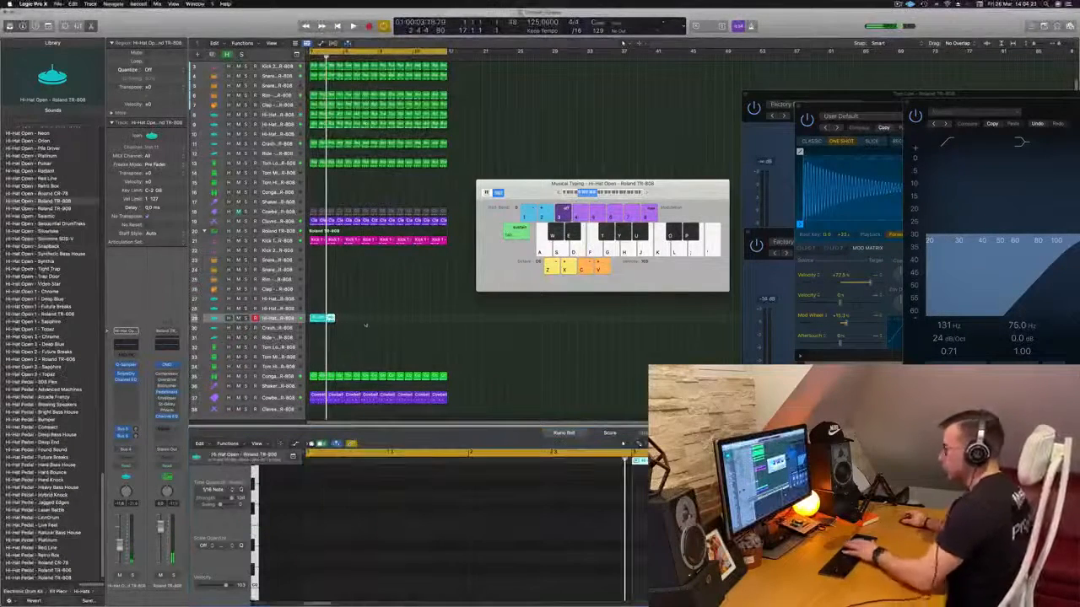
click(336, 319)
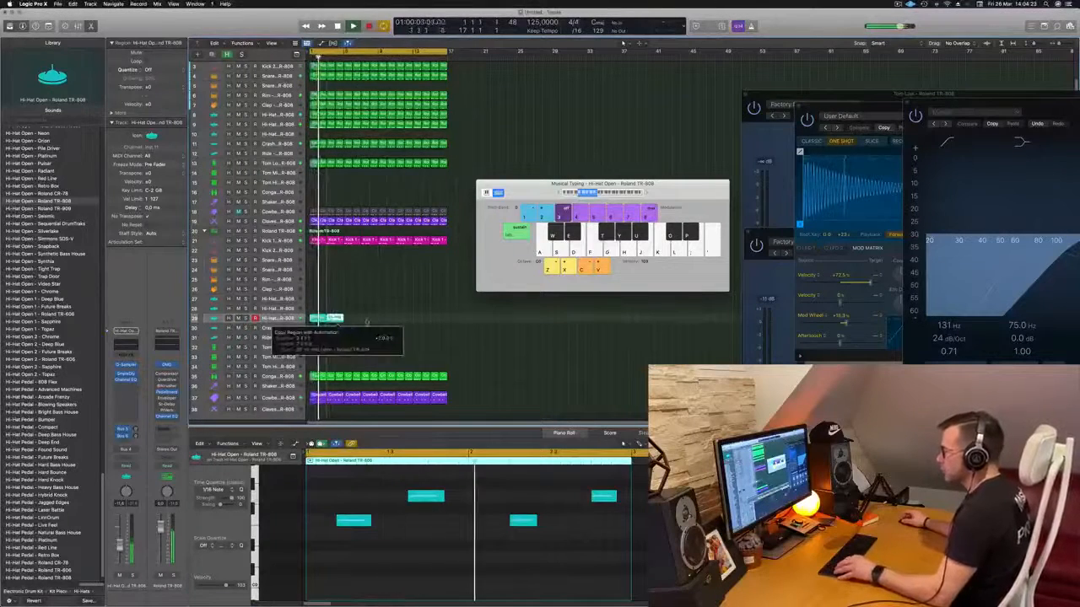
drag(331, 326, 391, 325)
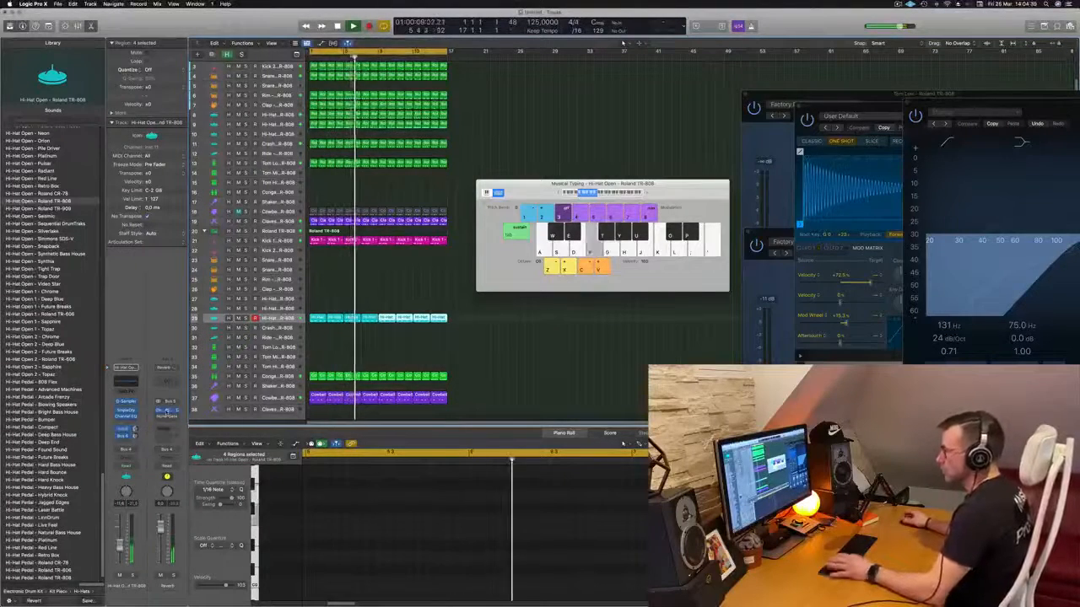
- Load the FX preset Cave in the Reverb channel's ChromaVerb and shift its window away from the tracks
click(167, 410)
key(space)
key(space)
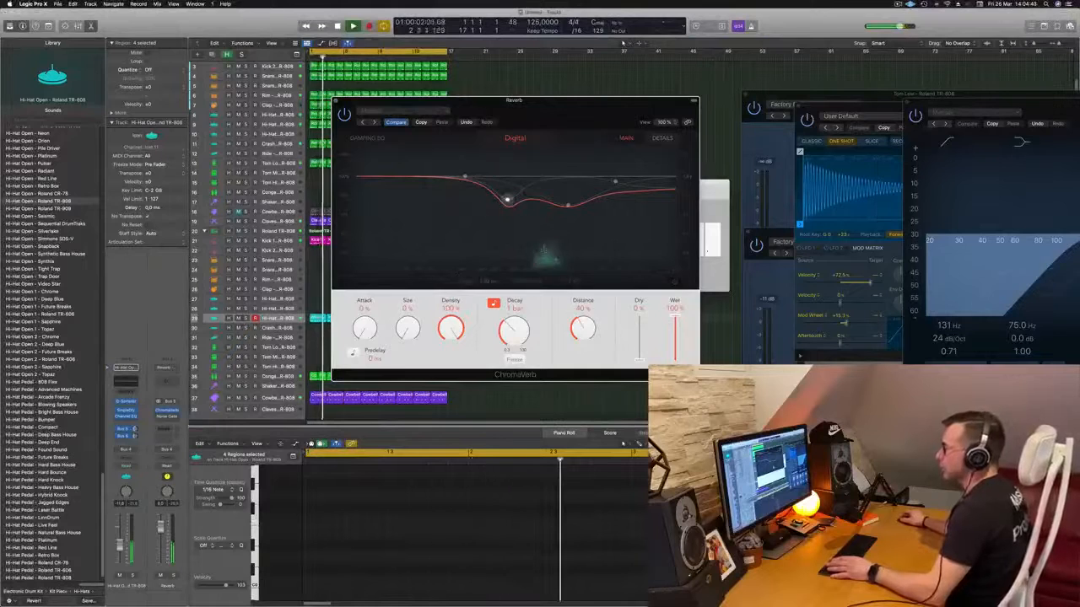
click(414, 112)
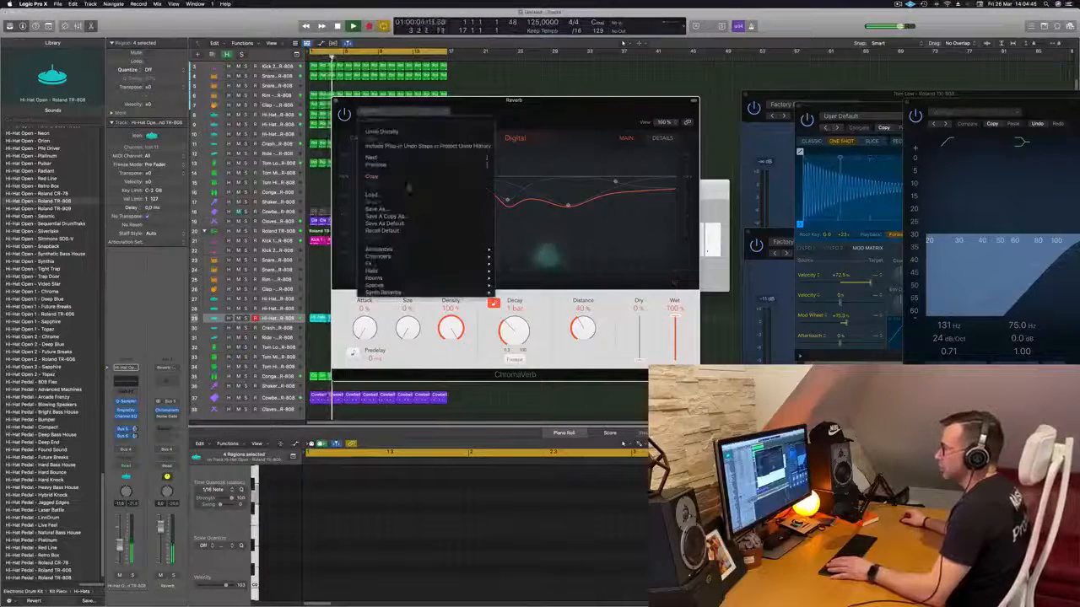
mouse_move(410, 267)
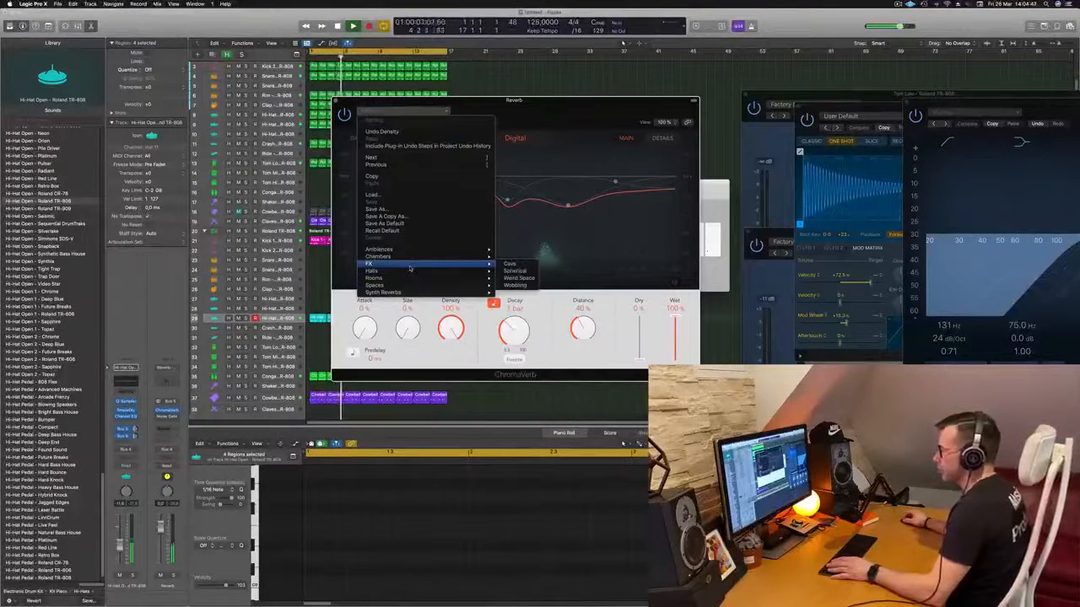
click(509, 264)
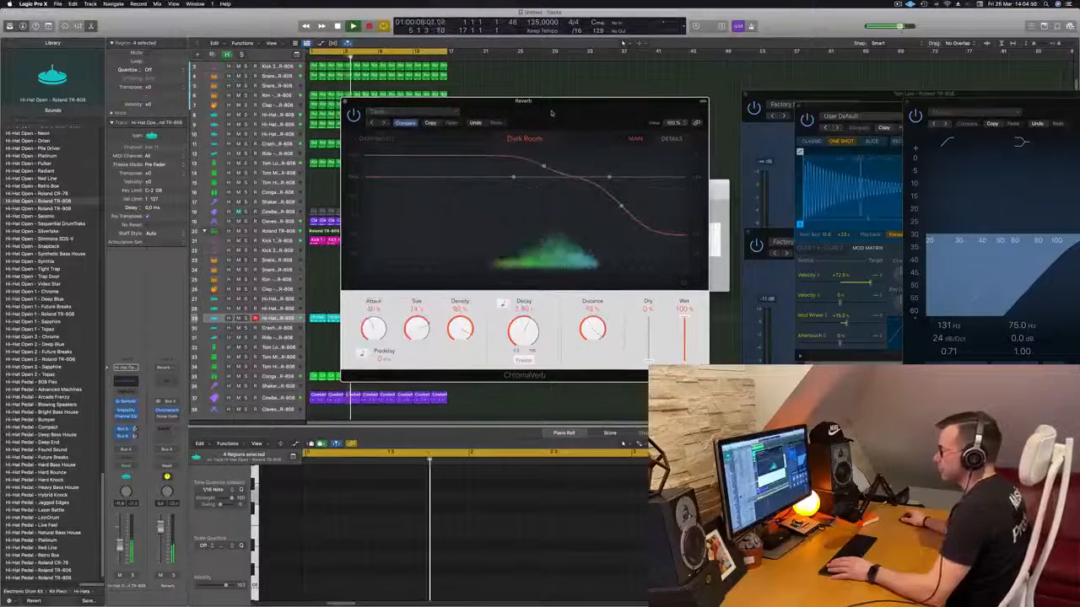
drag(541, 113, 582, 154)
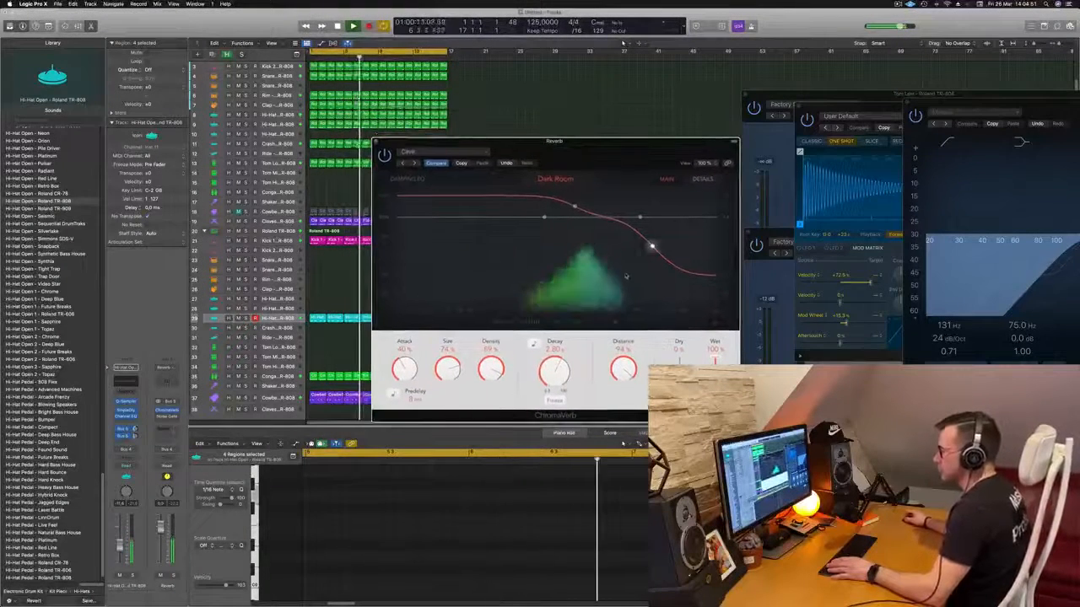
- Play the beat from the start and adjust the open hi-hat channel's reverb send level
key(space)
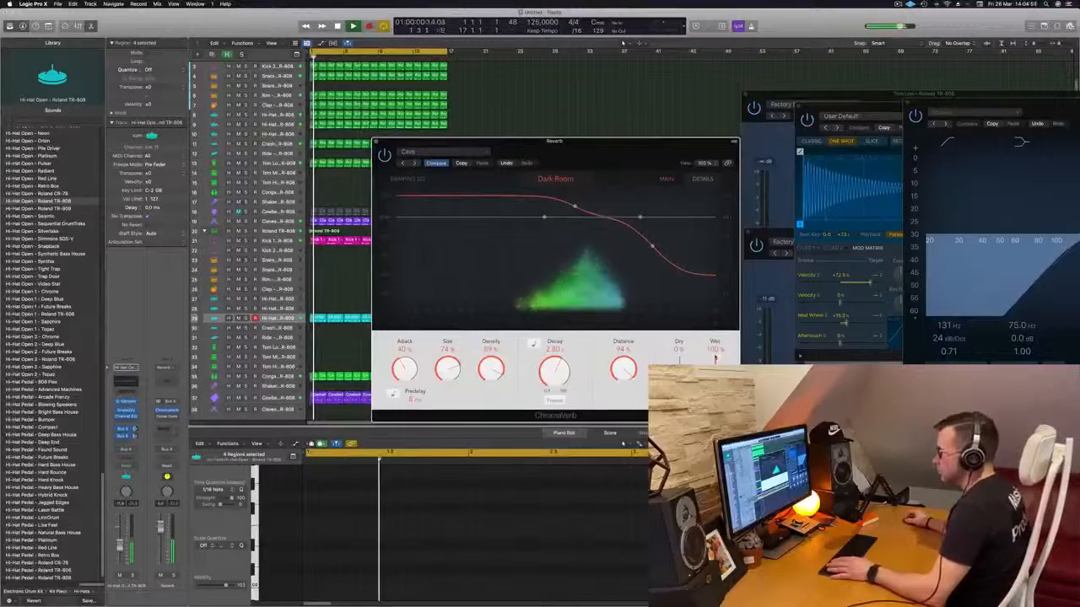
key(Return)
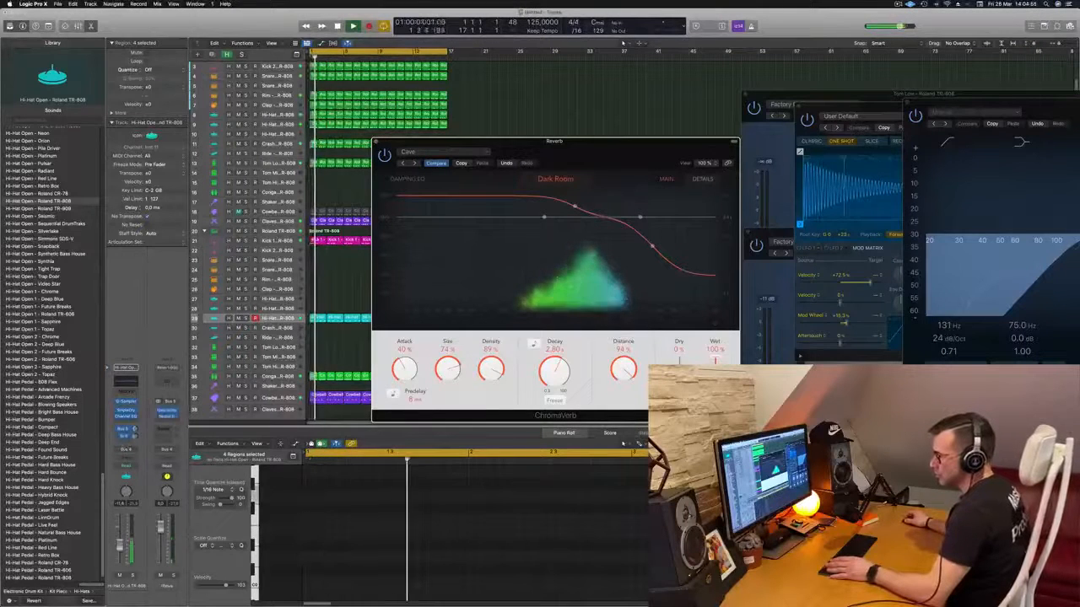
click(135, 429)
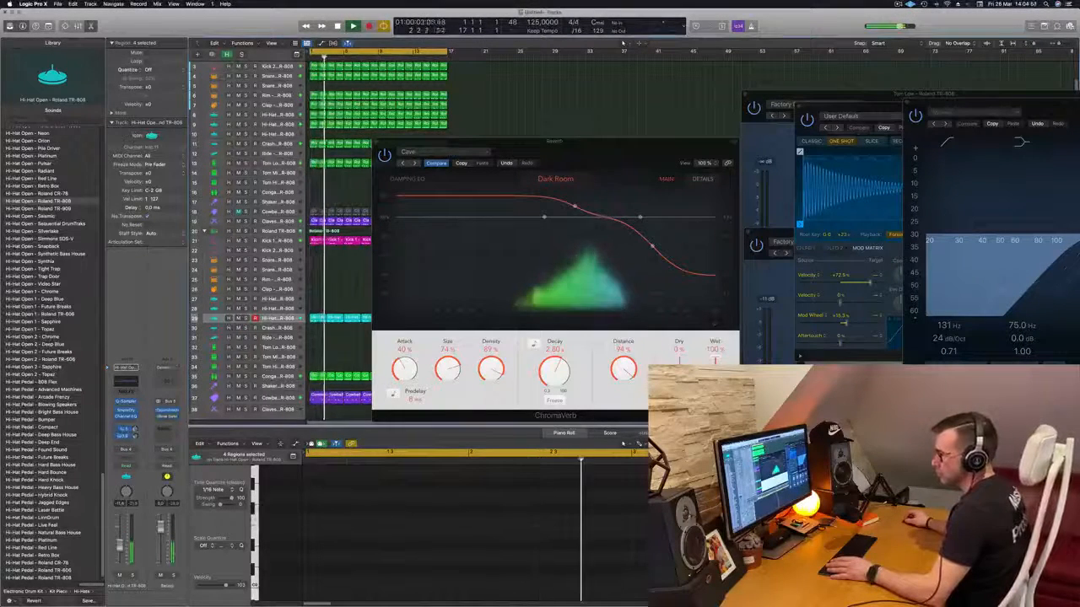
key(Return)
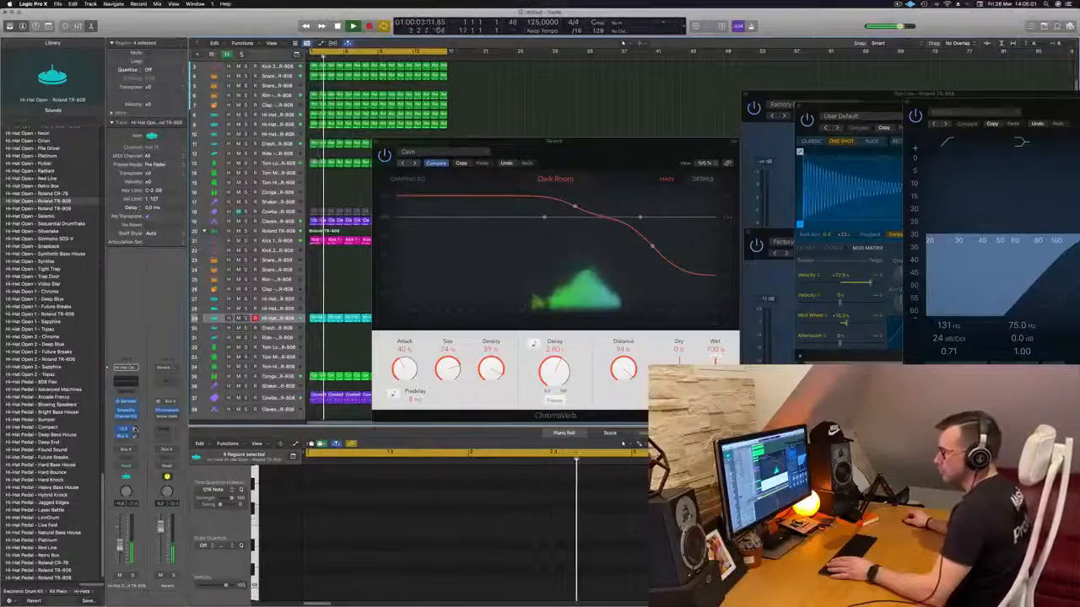
- Replace the Noise Gate on the Reverb channel with a Compressor and set its side chain to Kick 1 - Roland TR-808 (Inst 1)
click(177, 417)
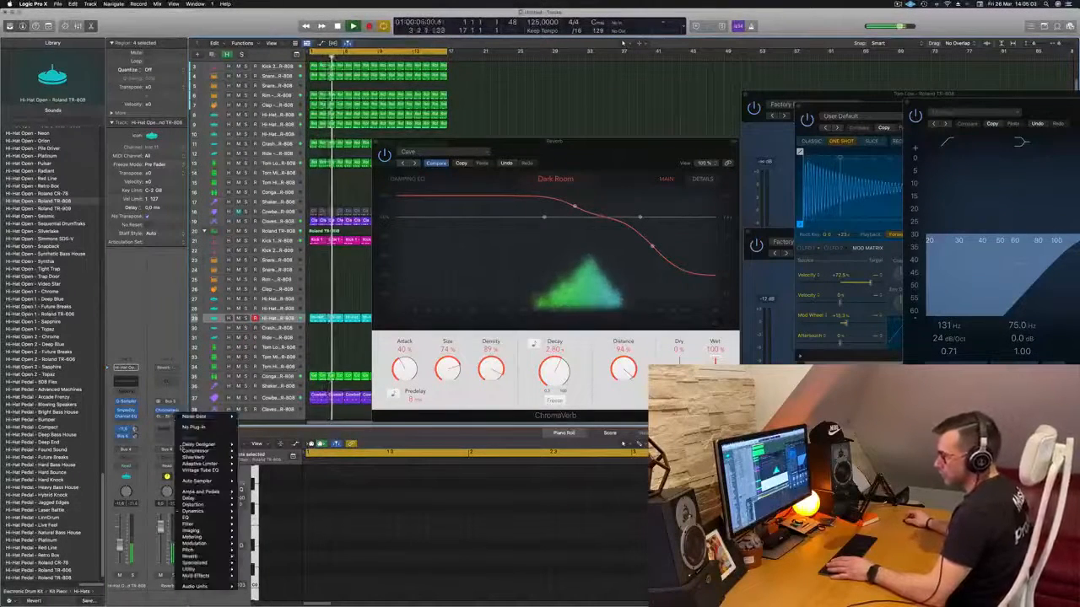
mouse_move(184, 451)
click(253, 451)
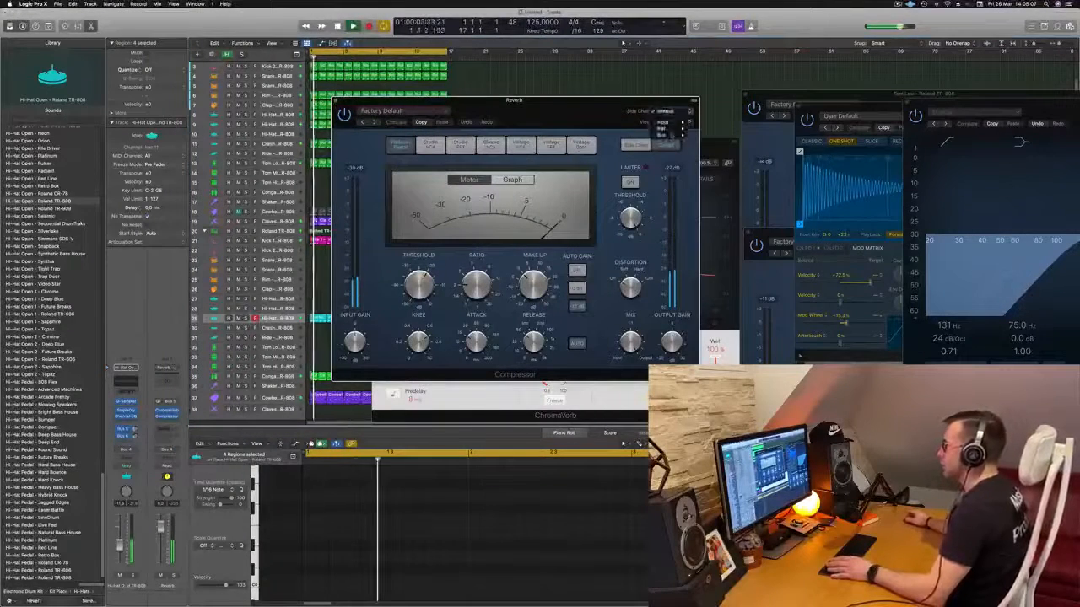
click(664, 110)
mouse_move(671, 133)
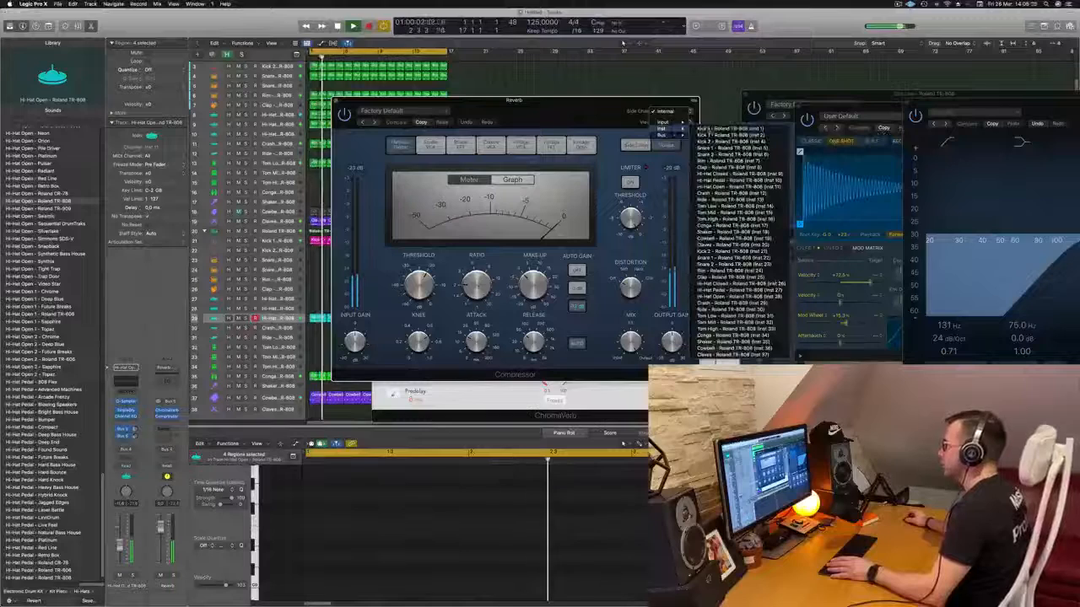
click(717, 128)
- Lower the release of the Reverb channel's Compressor and close the Compressor and ChromaVerb windows
drag(578, 118, 685, 110)
drag(641, 336, 641, 347)
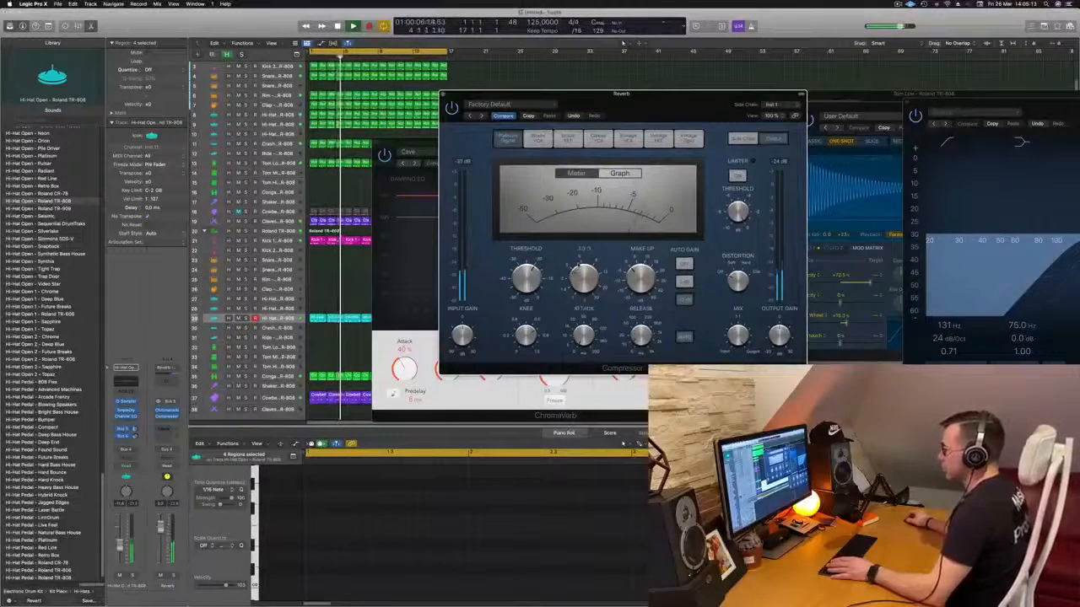
drag(650, 105, 692, 129)
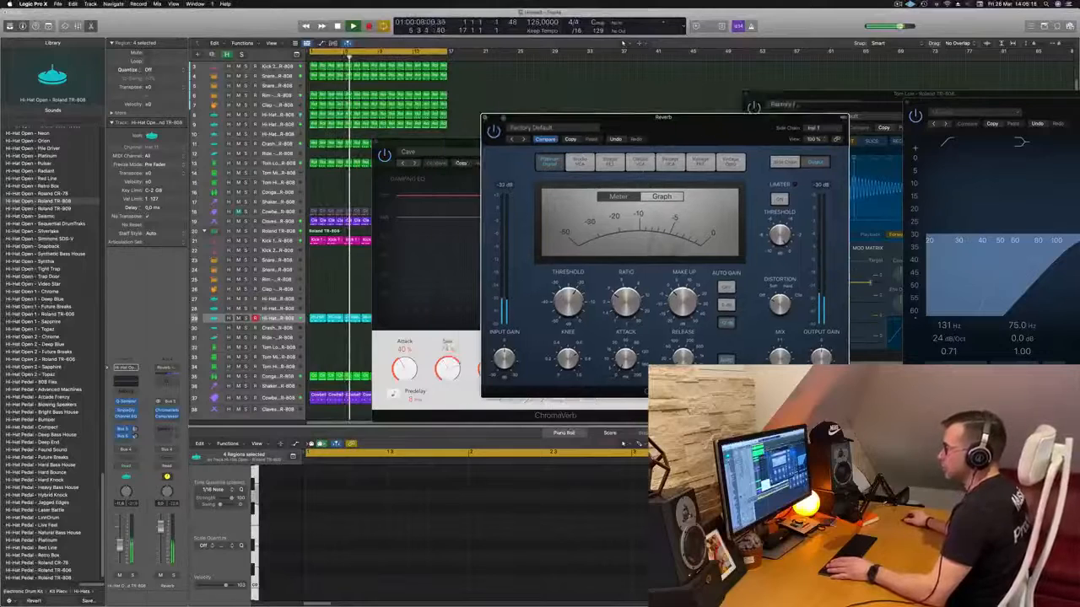
click(485, 117)
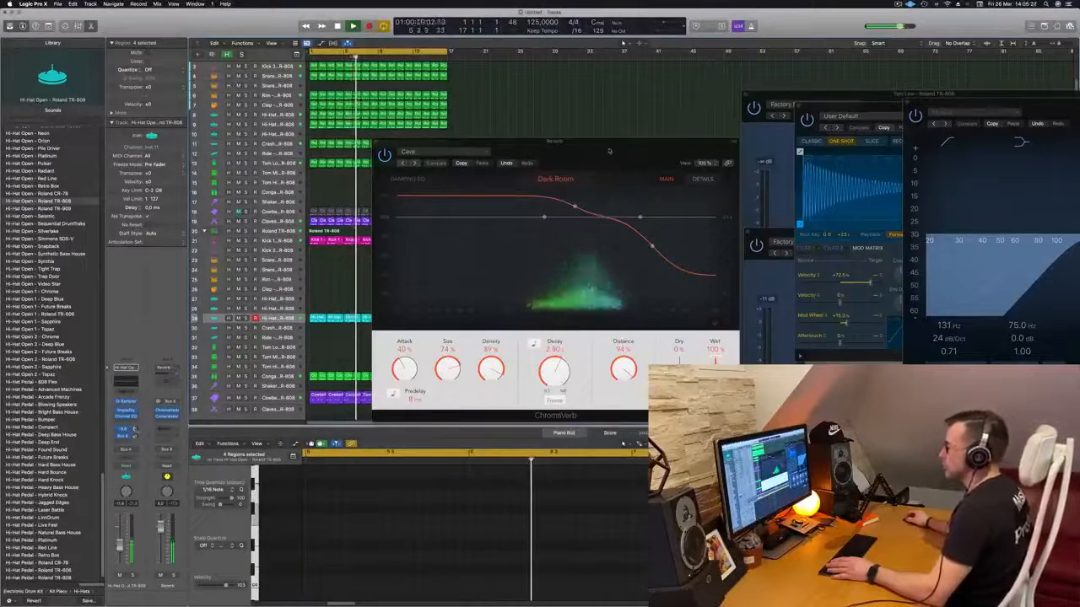
click(377, 141)
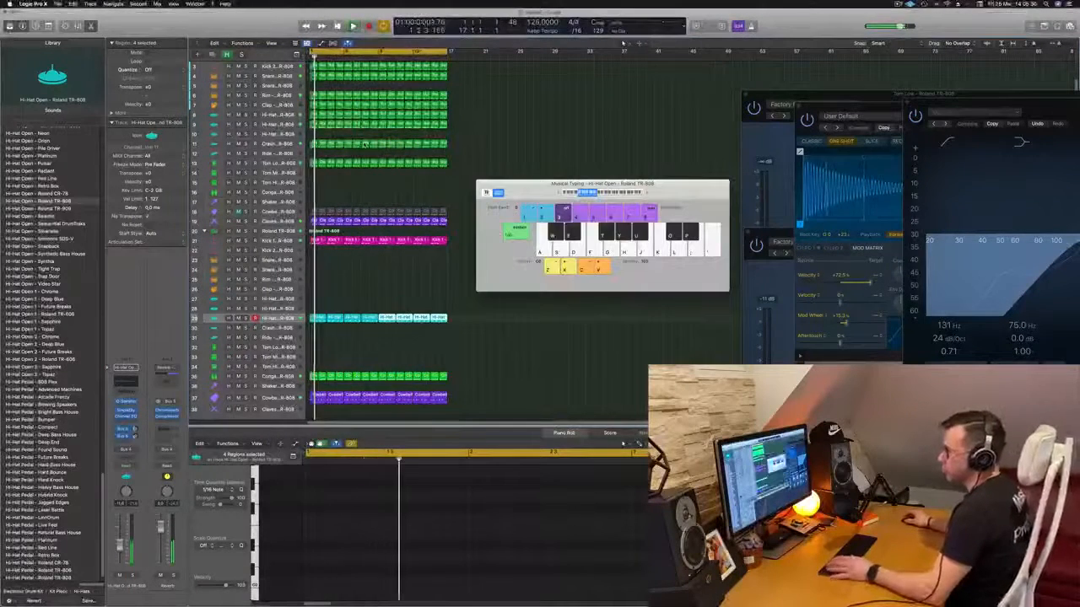